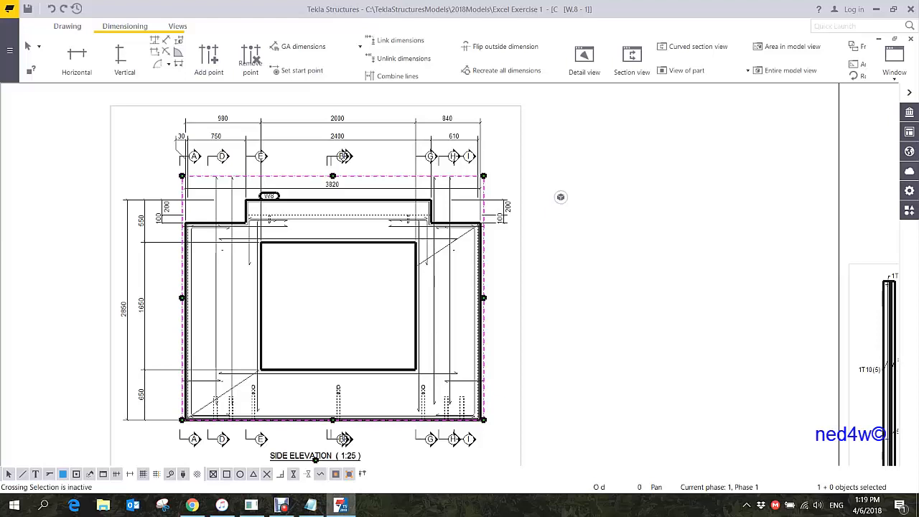
In the side elevation's view properties, keep all reinforcing bars Visible, turn on Hide lines behind parts and apply the change to the view.
scroll(355, 204, down, 2)
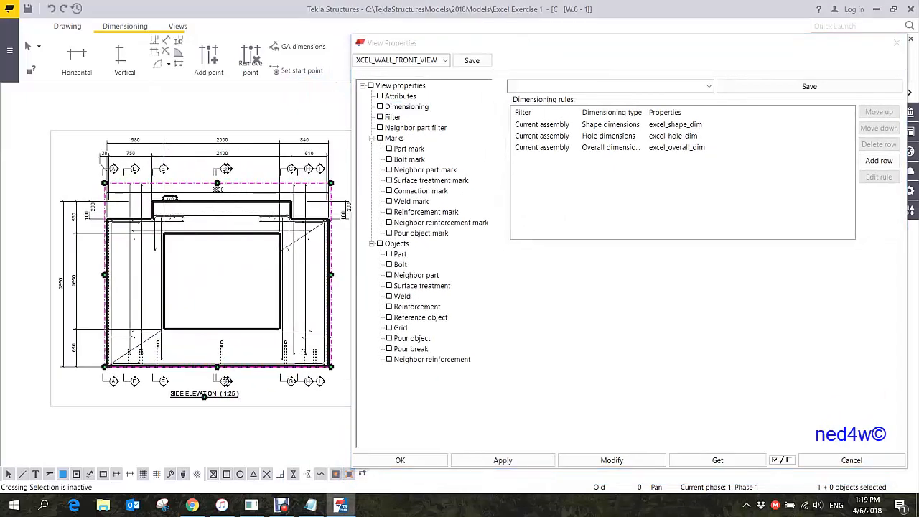
drag(624, 43, 623, 52)
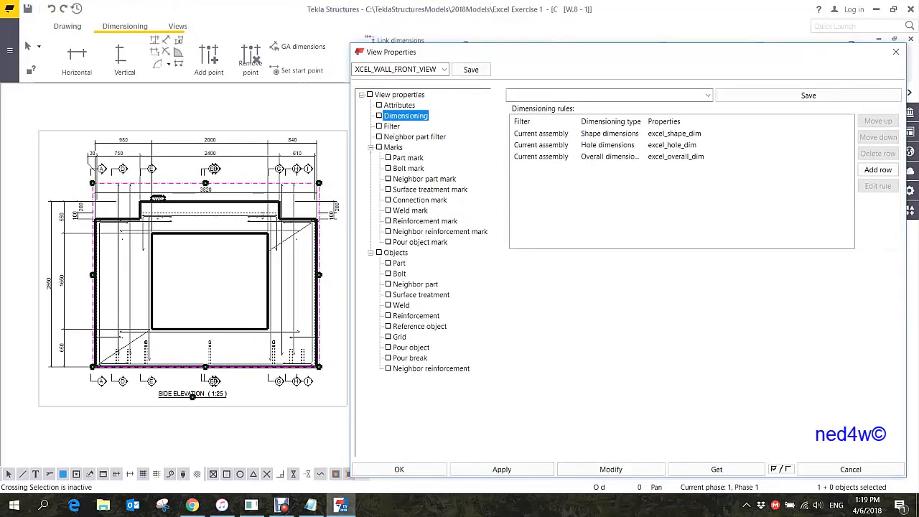
click(416, 316)
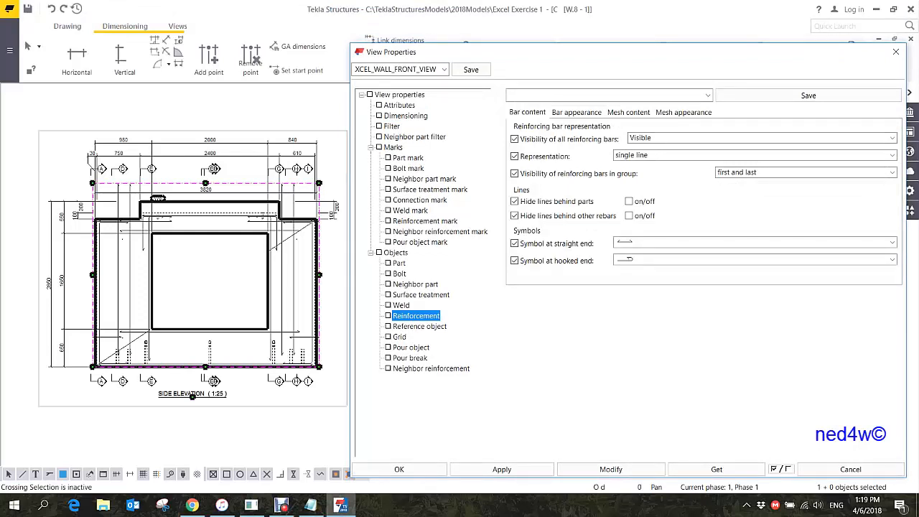
click(891, 137)
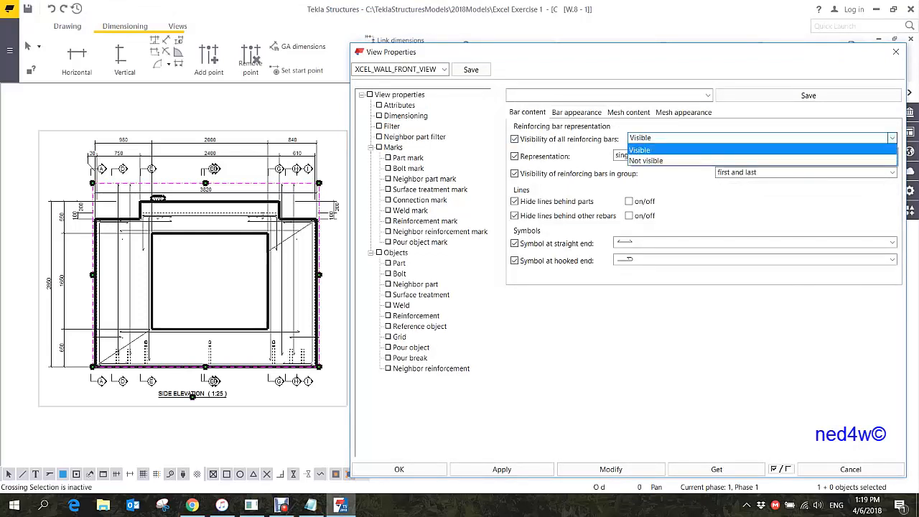
click(640, 150)
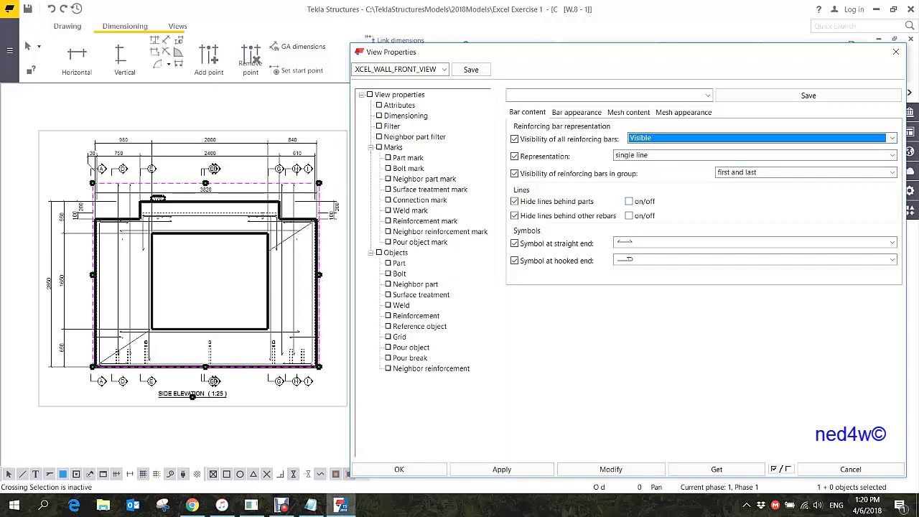
click(610, 469)
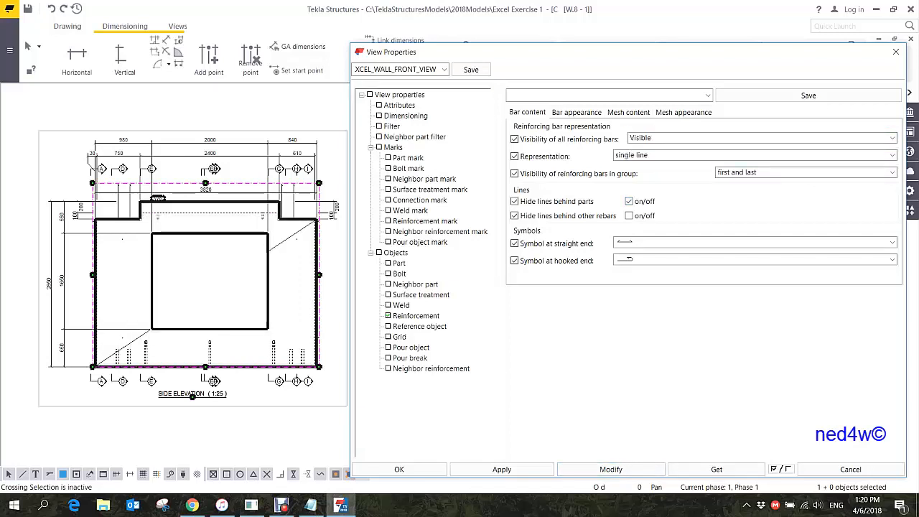
Set the reinforcing bar representation to double lines and apply it to the side elevation view.
click(754, 155)
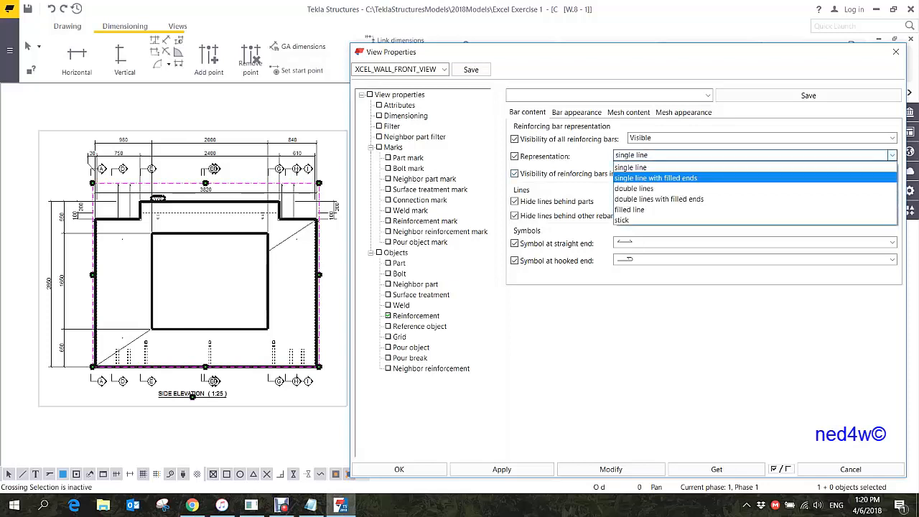
click(754, 188)
click(611, 469)
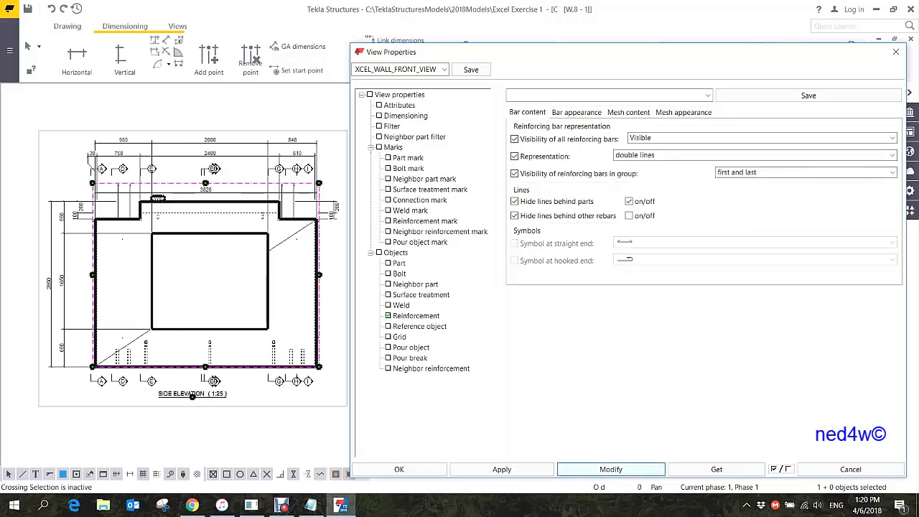
Set the visibility of all reinforcement meshes to Not visible, apply it to the view and save the front view properties.
click(628, 112)
click(753, 137)
click(753, 162)
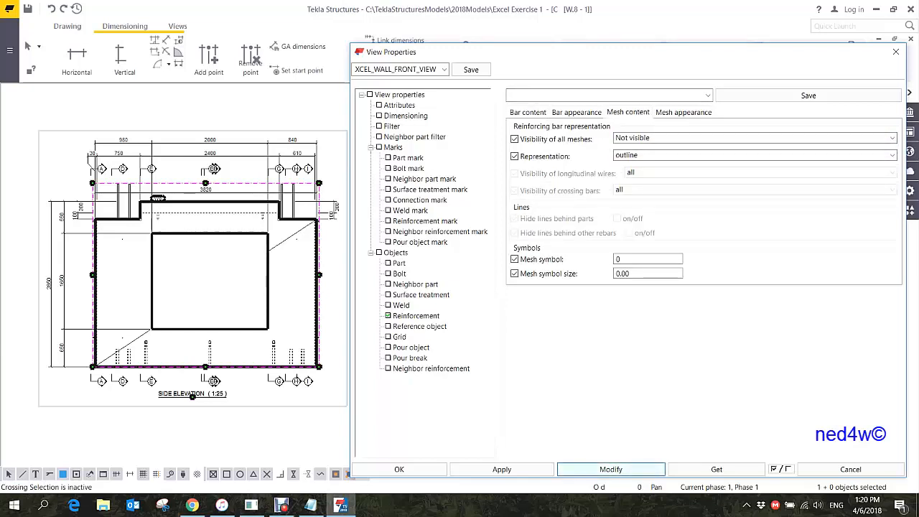
click(610, 469)
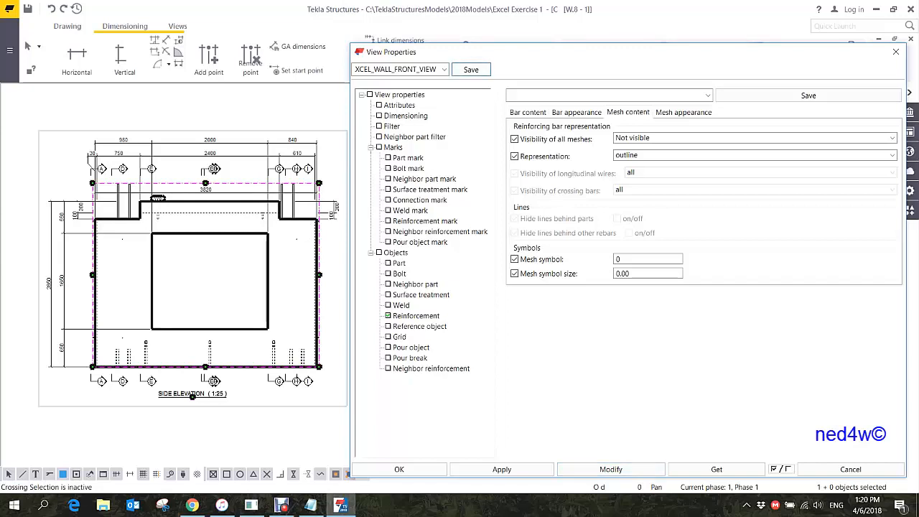
click(470, 69)
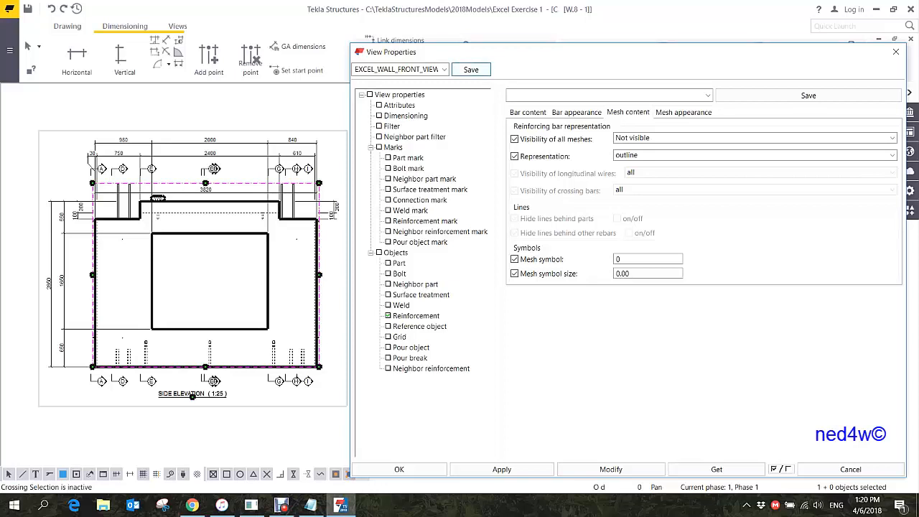
Examine the dashed embedded tubes along the lower edge of the wall in the side elevation.
middle_drag(208, 287, 180, 251)
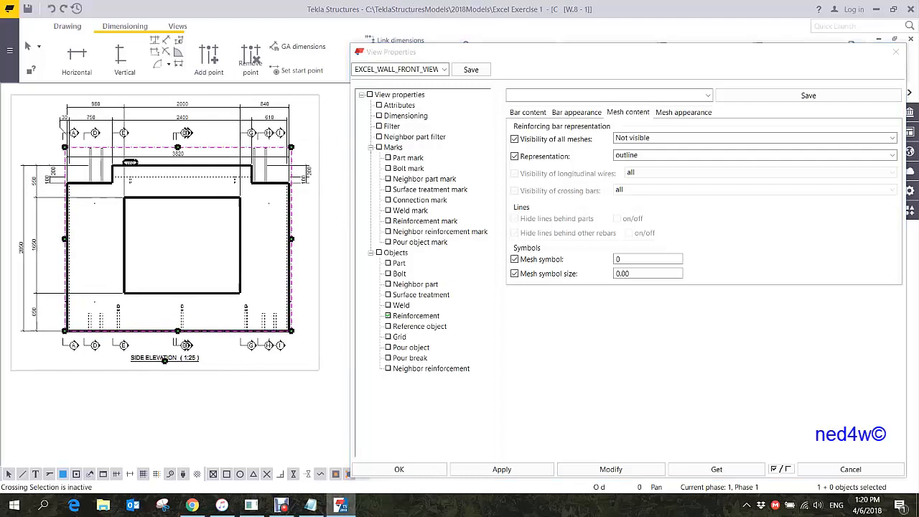
scroll(189, 423, up, 3)
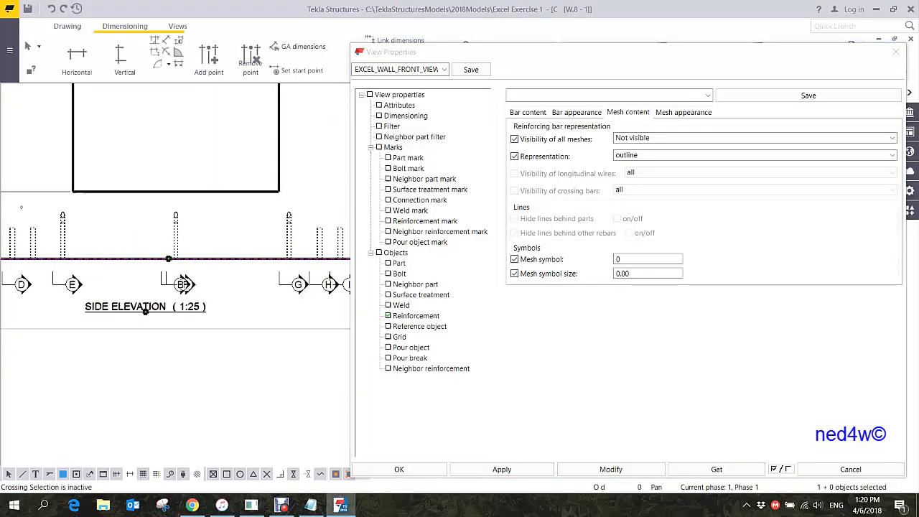
drag(474, 51, 558, 64)
mouse_move(273, 264)
middle_down()
mouse_move(345, 276)
mouse_move(323, 284)
middle_up()
scroll(344, 276, down, 1)
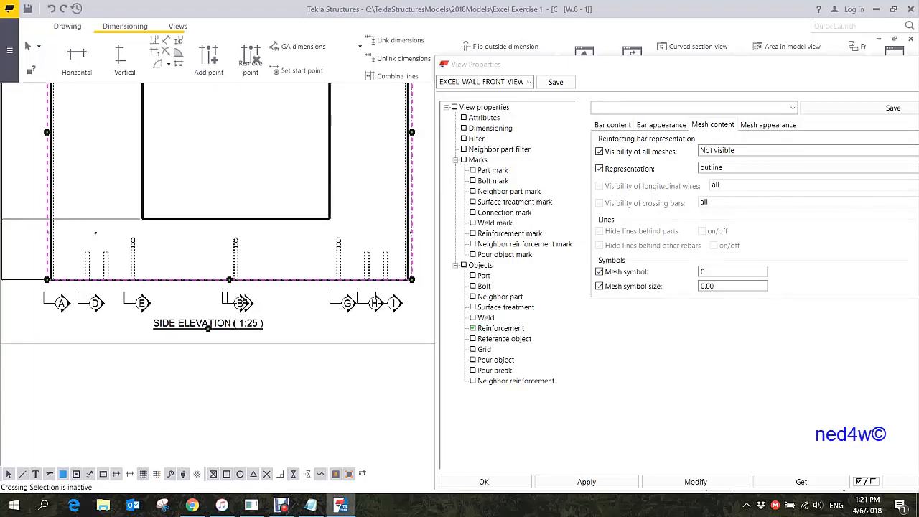
middle_drag(215, 251, 216, 256)
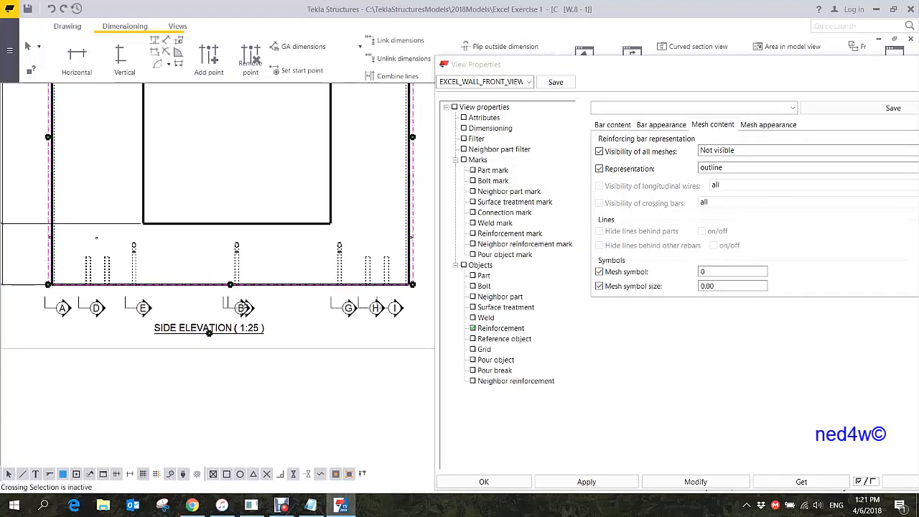
drag(646, 65, 634, 41)
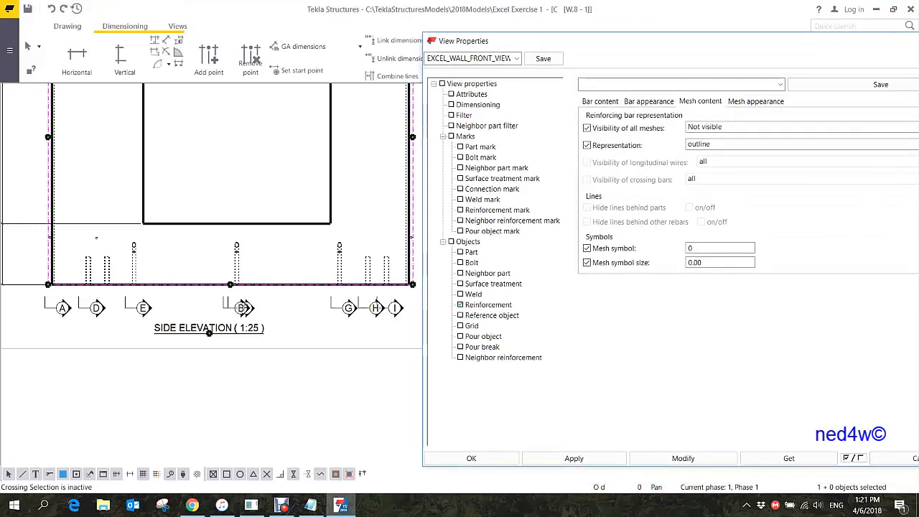
mouse_move(215, 251)
middle_down()
mouse_move(193, 259)
mouse_move(217, 255)
mouse_move(209, 261)
middle_up()
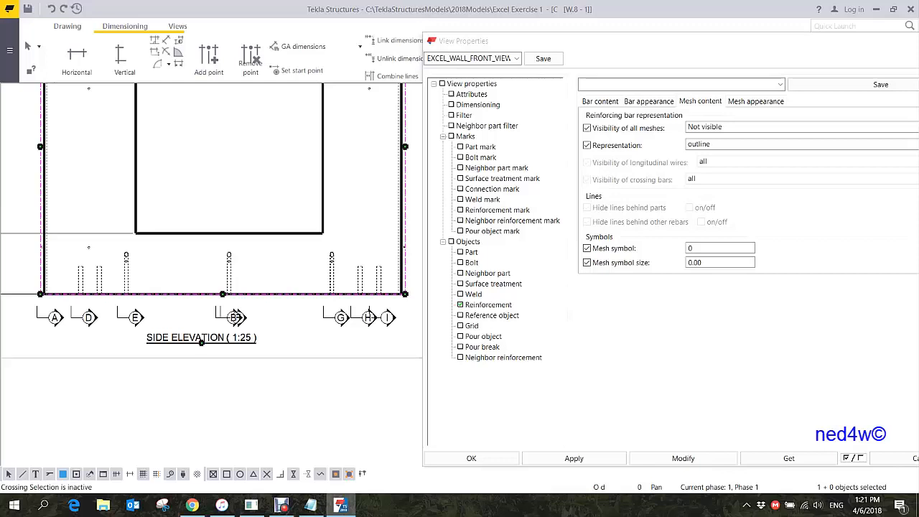
Add a row to the view's part filter and set its category to Object.
click(464, 116)
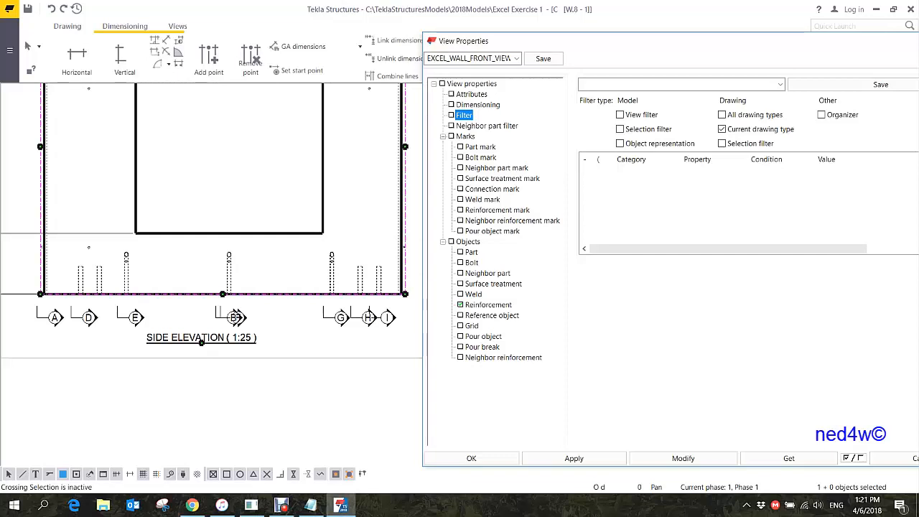
drag(646, 41, 565, 37)
drag(898, 244, 843, 244)
drag(502, 37, 564, 34)
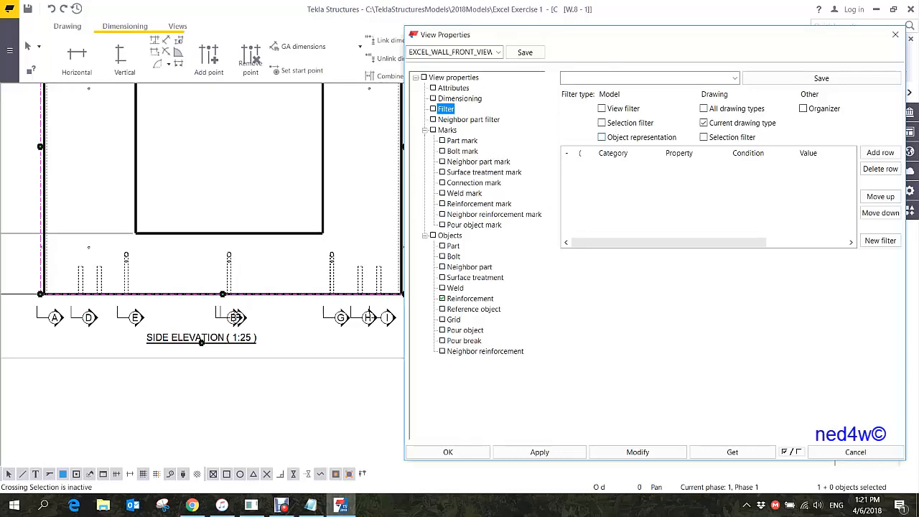
click(880, 153)
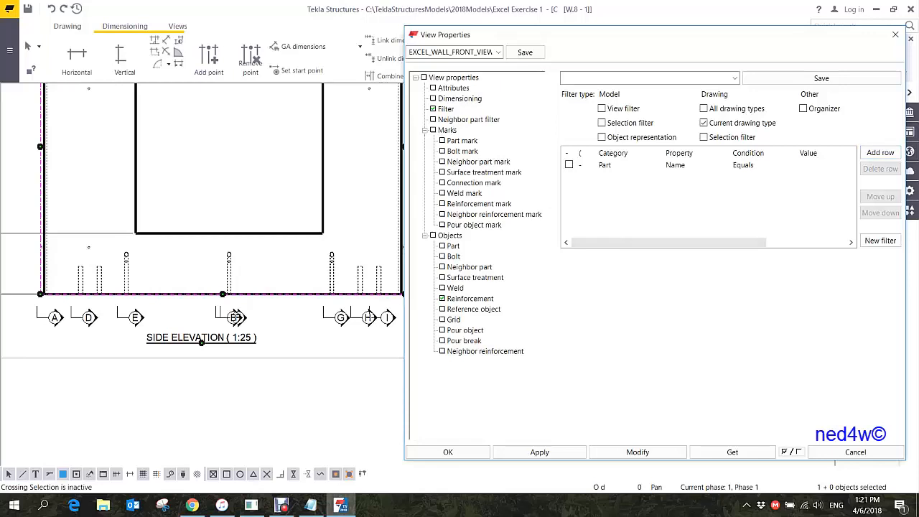
click(618, 165)
click(656, 165)
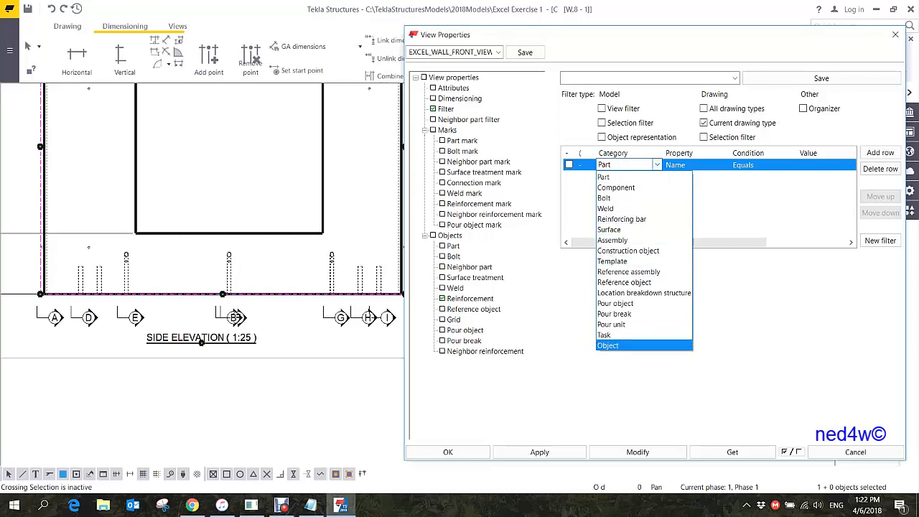
click(608, 345)
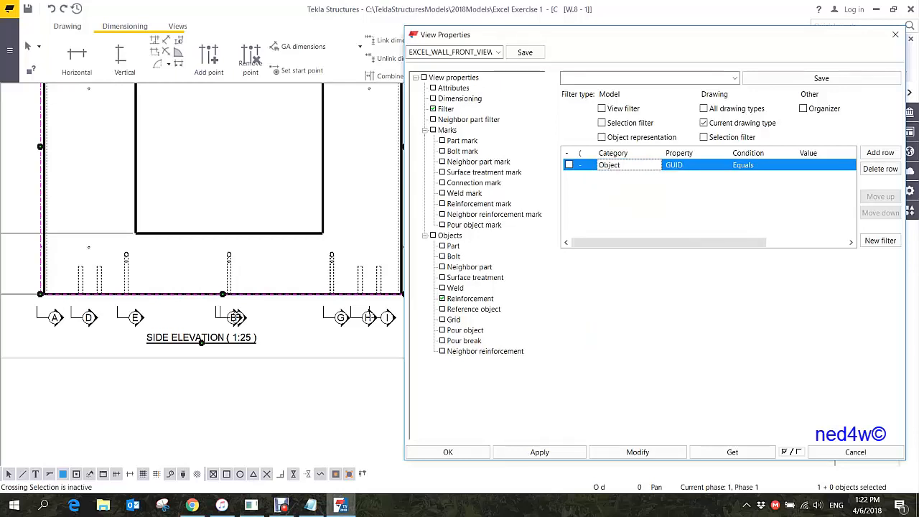
Complete the Object filter row with property Object type, condition Equals and value Part.
click(691, 165)
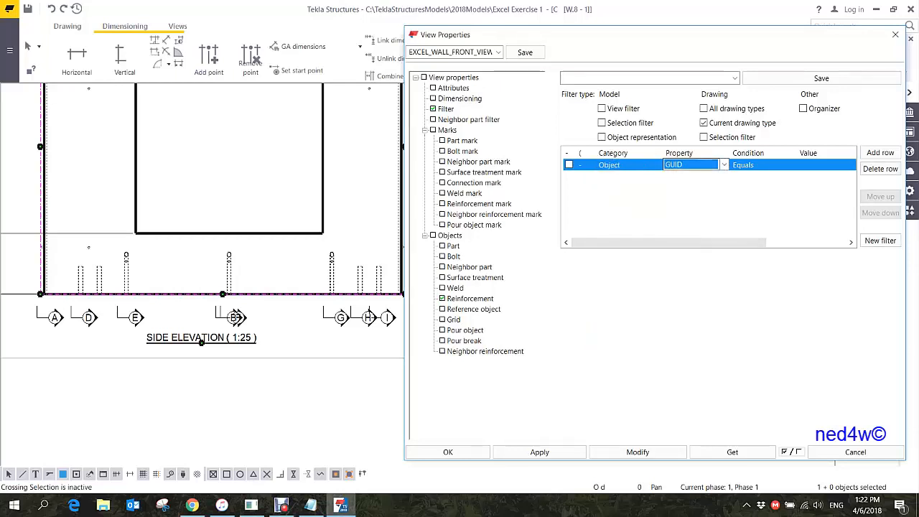
click(724, 165)
key(Down)
key(Return)
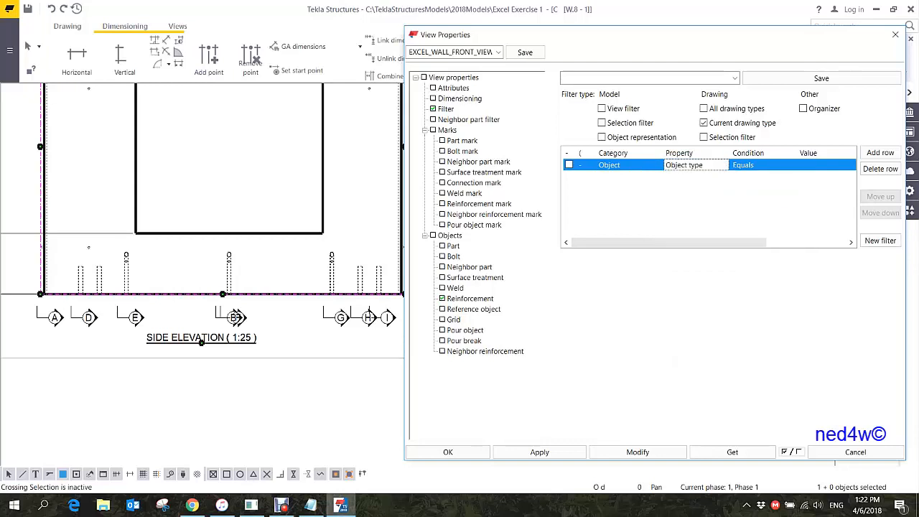
click(851, 165)
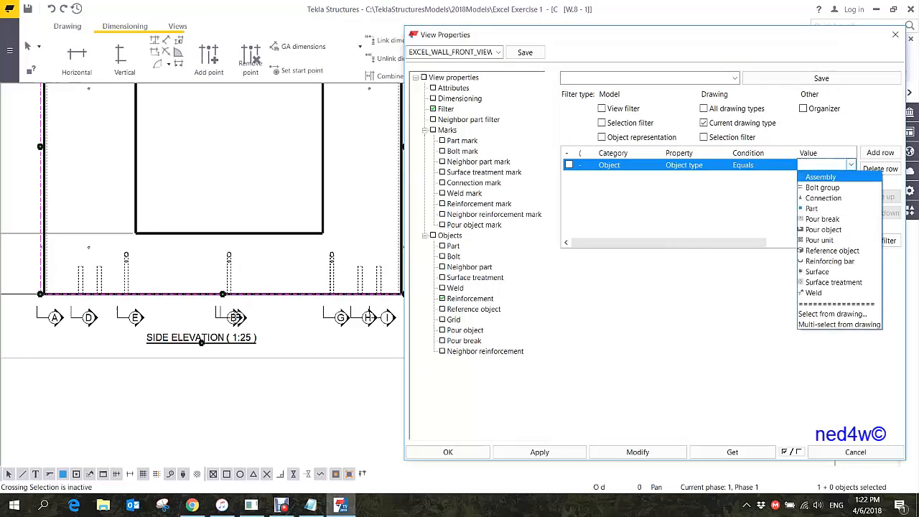
click(815, 208)
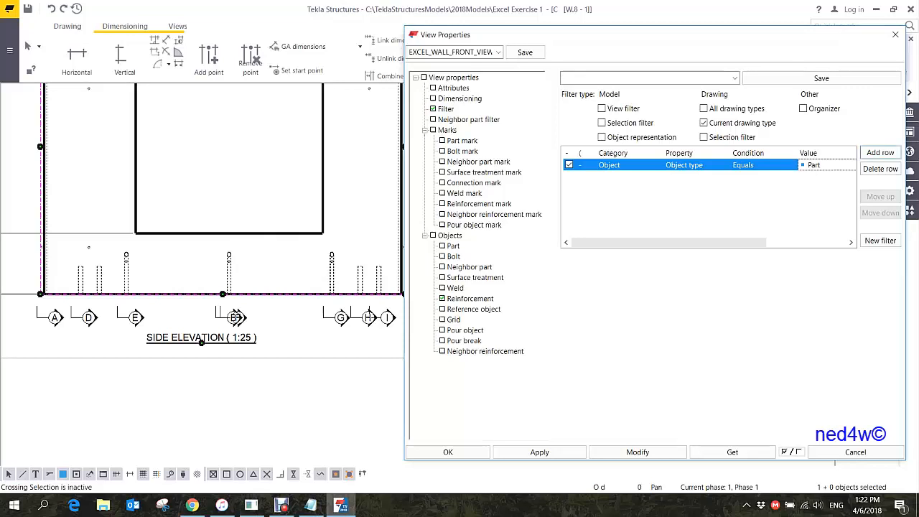
Add a second filter row and set its category to Part.
click(880, 152)
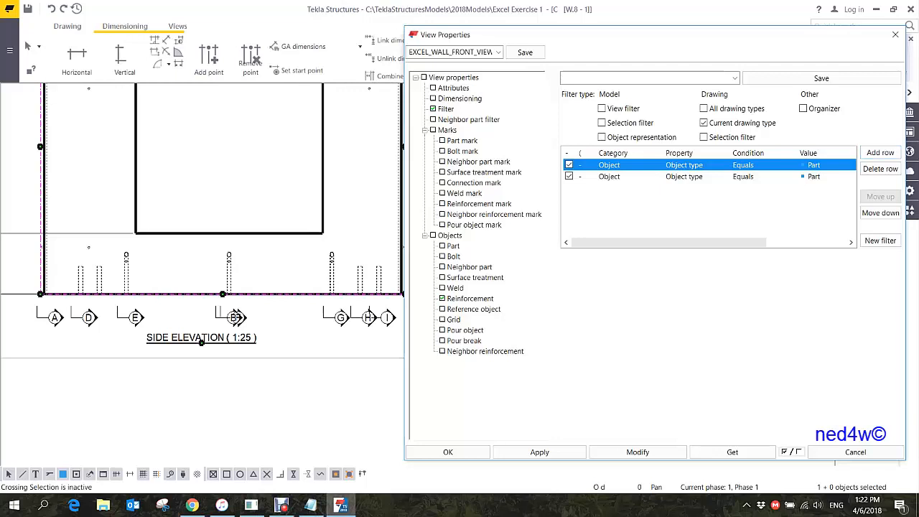
click(608, 176)
click(608, 176)
click(656, 176)
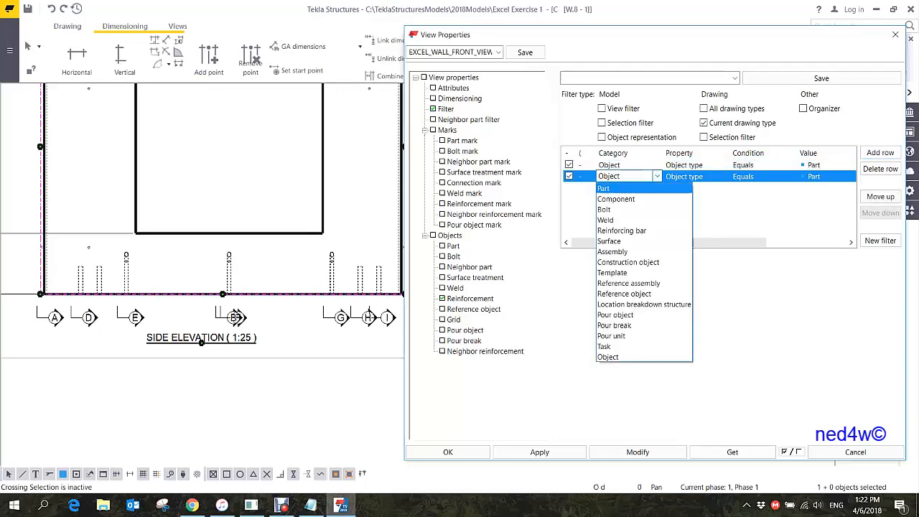
click(604, 188)
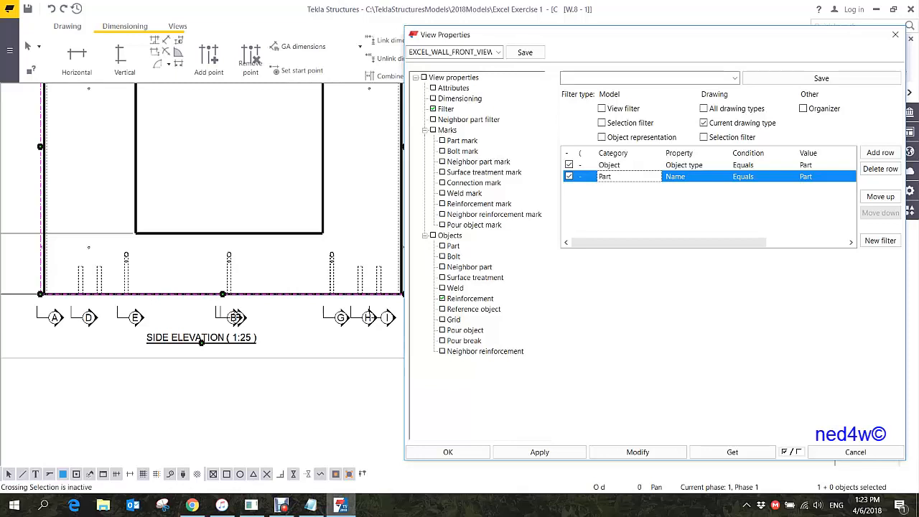
Fill the Part Name row's value with "GROUT TUBE" by picking a grout tube at the wall's lower edge in the drawing.
click(806, 176)
click(850, 176)
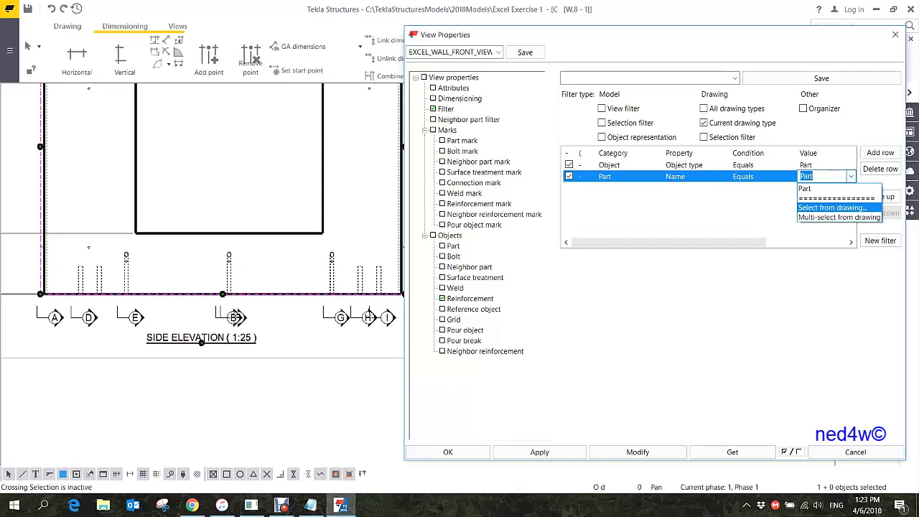
key(Return)
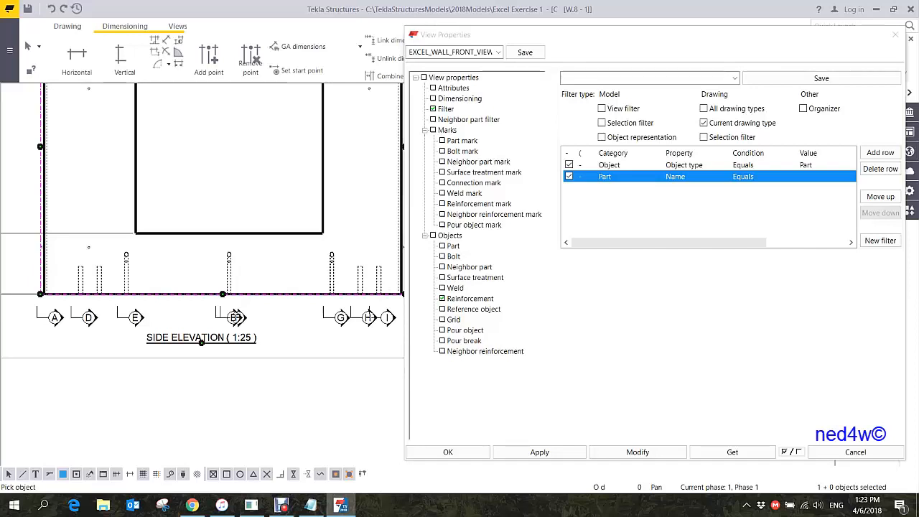
scroll(122, 277, up, 2)
scroll(125, 273, up, 5)
click(125, 273)
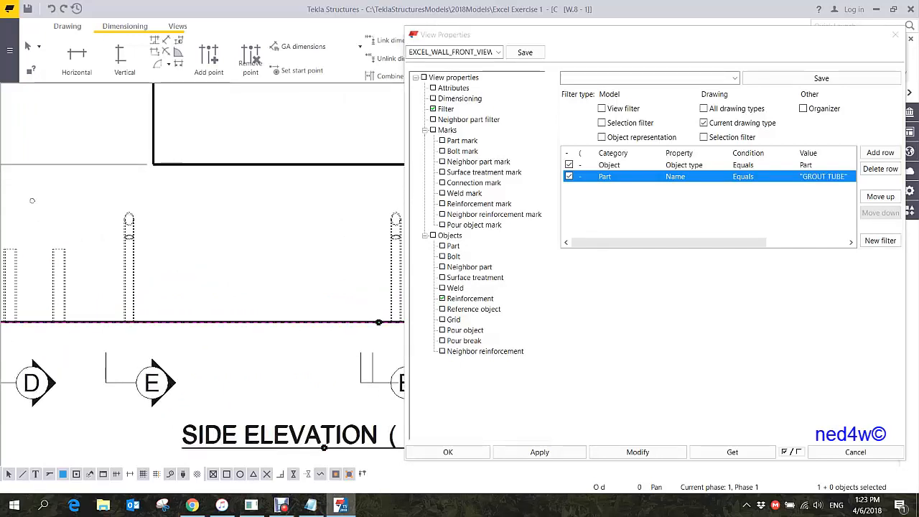
Name the grout tube filter excel_grout and save it for the current drawing type.
scroll(213, 258, down, 5)
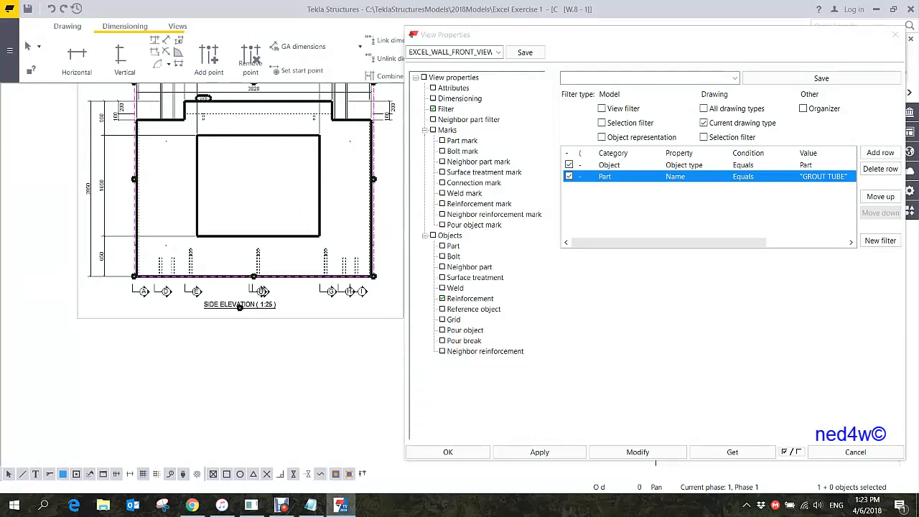
click(647, 78)
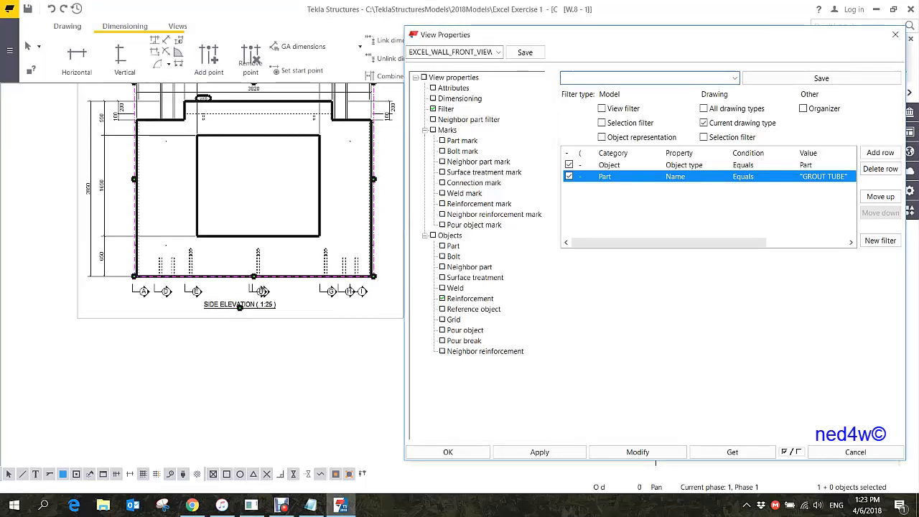
text(excel_grput)
key(BackSpace)
key(BackSpace)
key(BackSpace)
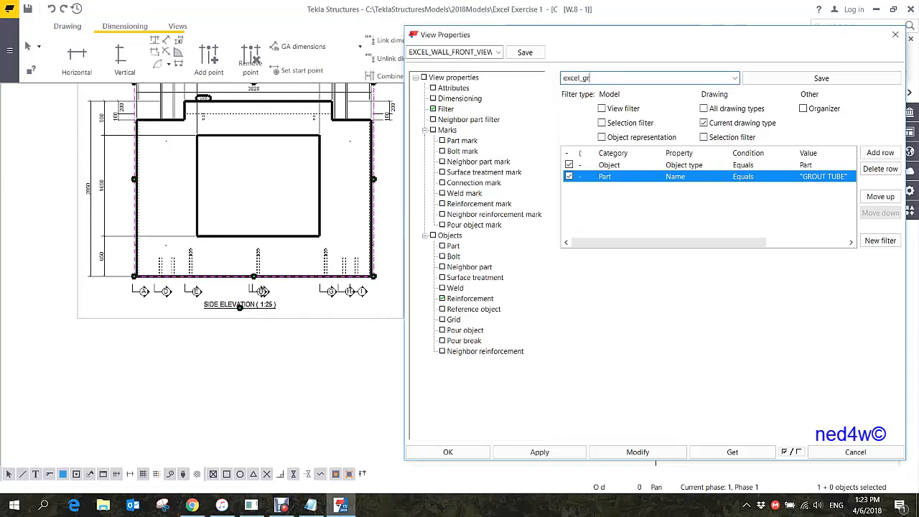
text(out)
key(Tab)
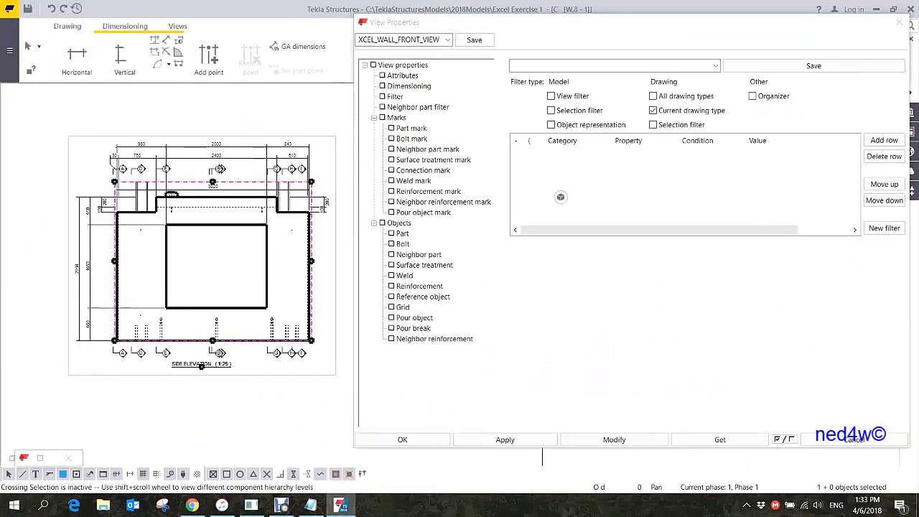
Load the saved excel_grout filter and apply it to the selected side elevation view.
click(715, 66)
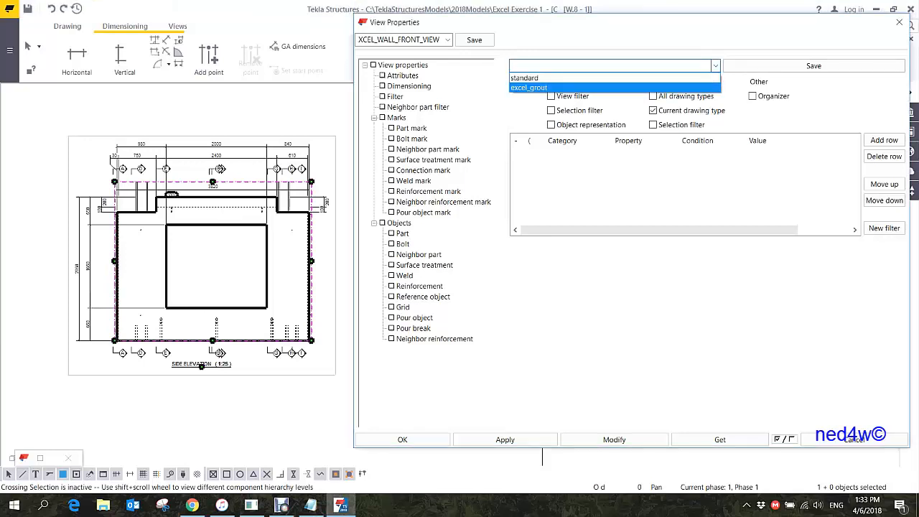
click(530, 87)
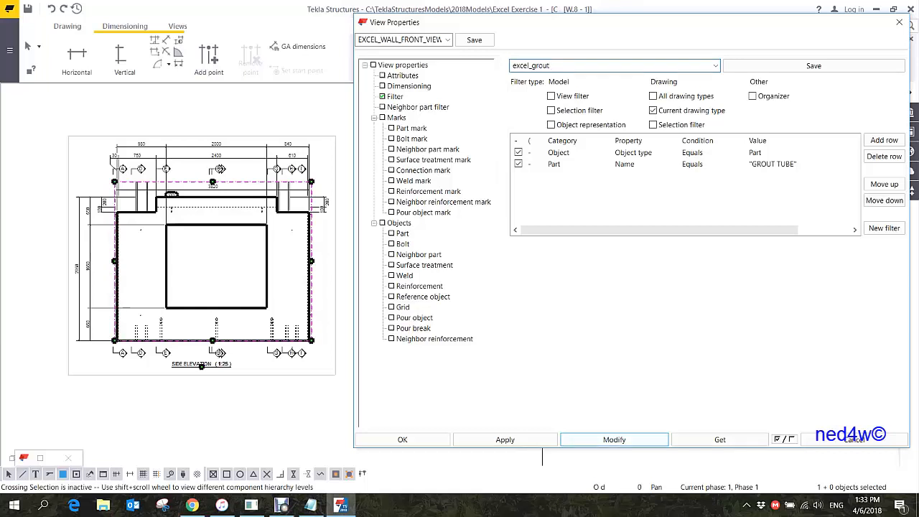
click(613, 439)
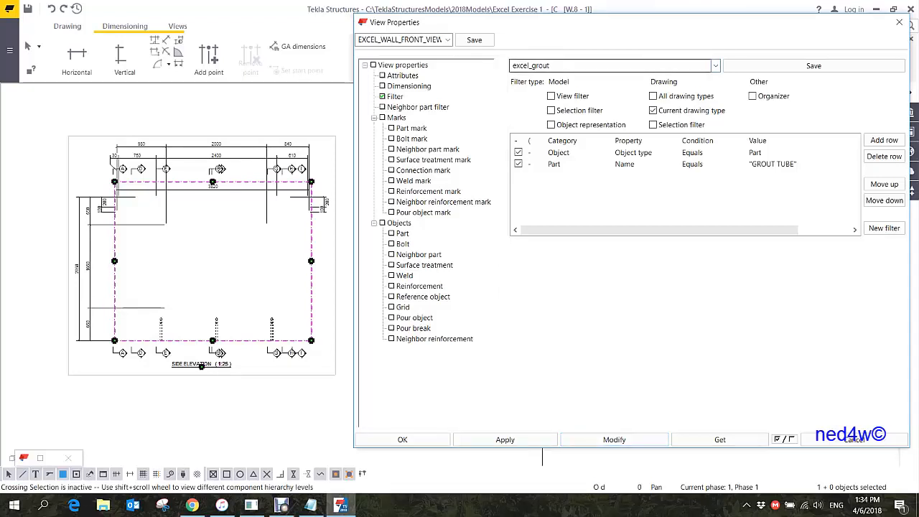
Switch the side elevation view's filter back to standard and apply it to the view.
click(714, 66)
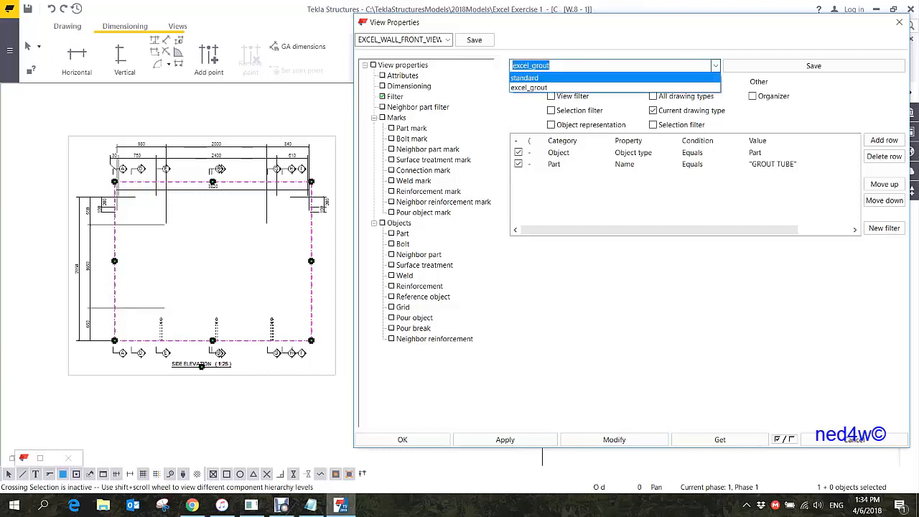
click(525, 78)
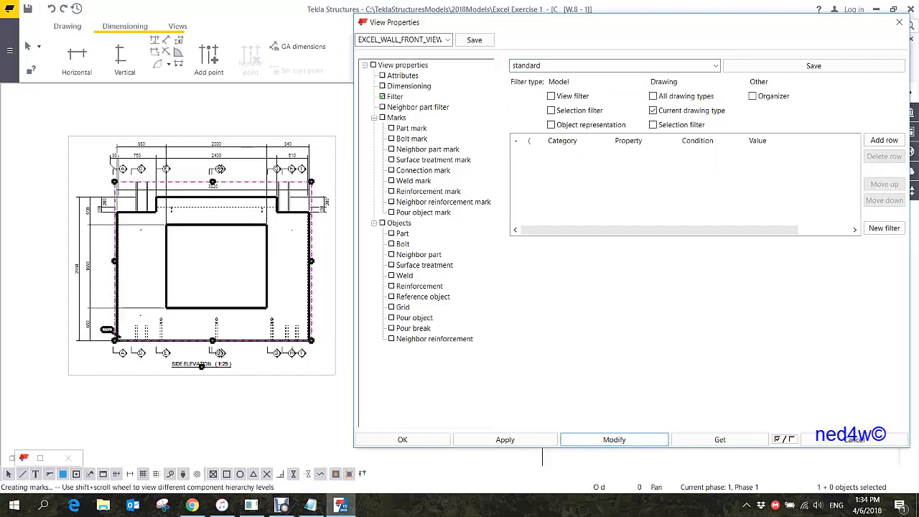
click(714, 66)
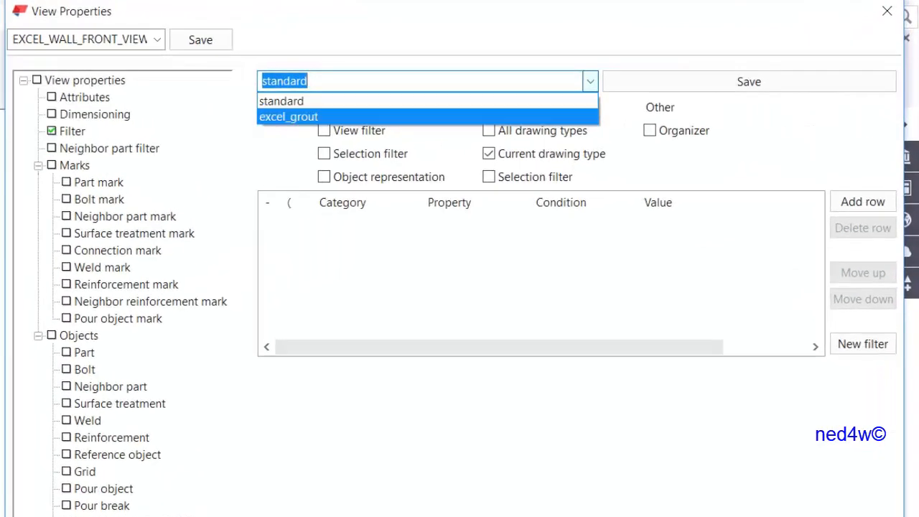
click(289, 117)
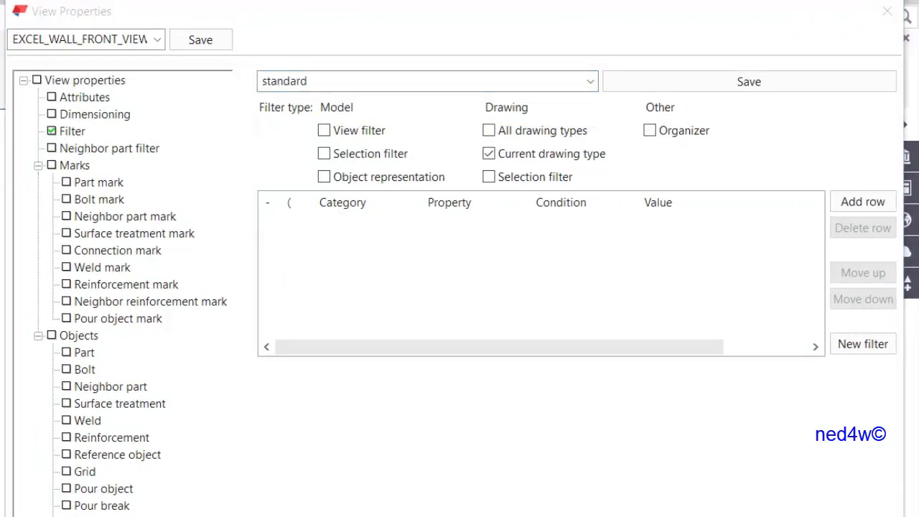
Add a dimensioning rule for the current assembly and set its dimensioning type to Filter dimensions.
click(95, 114)
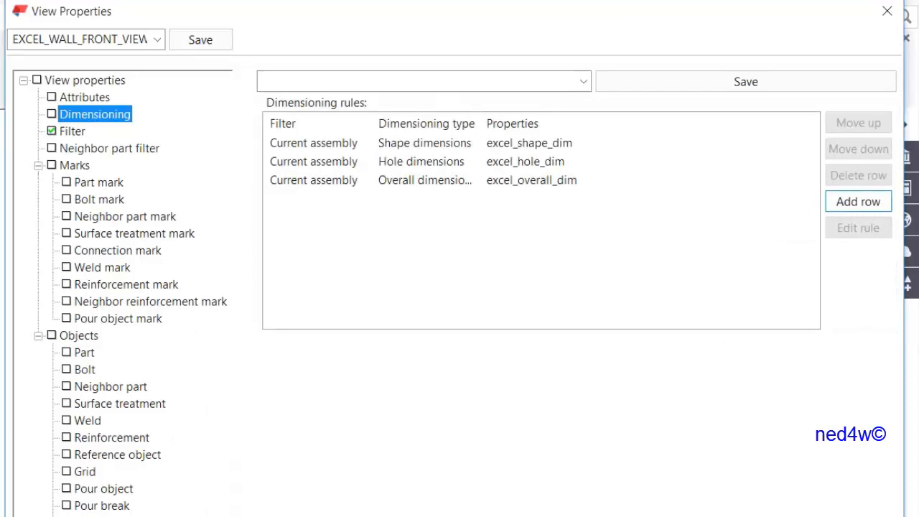
click(857, 201)
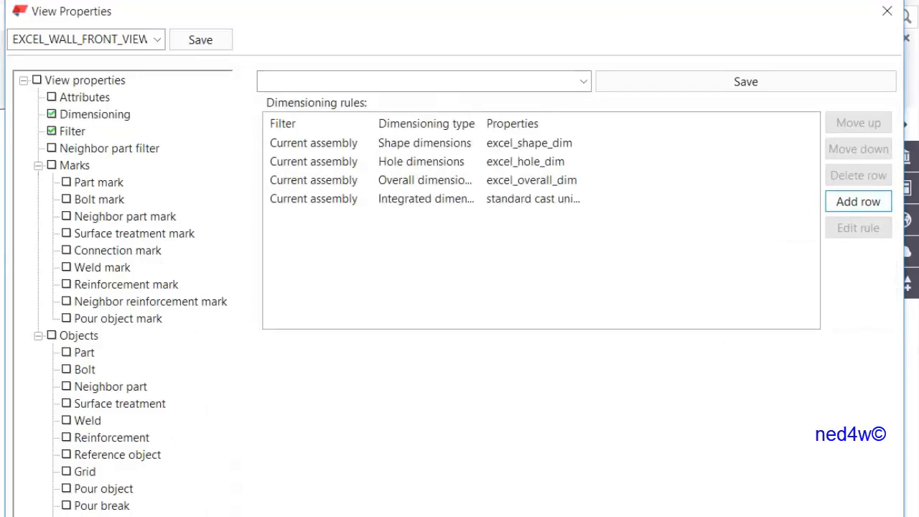
click(424, 199)
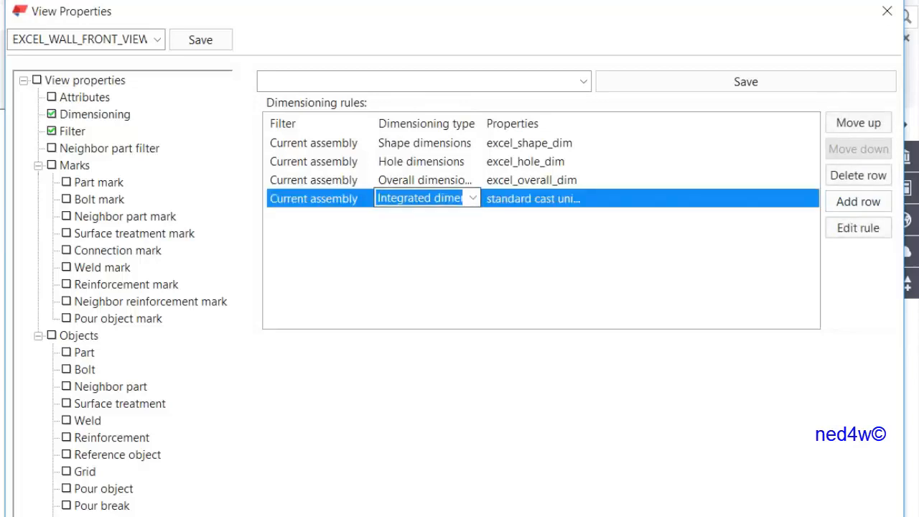
click(473, 198)
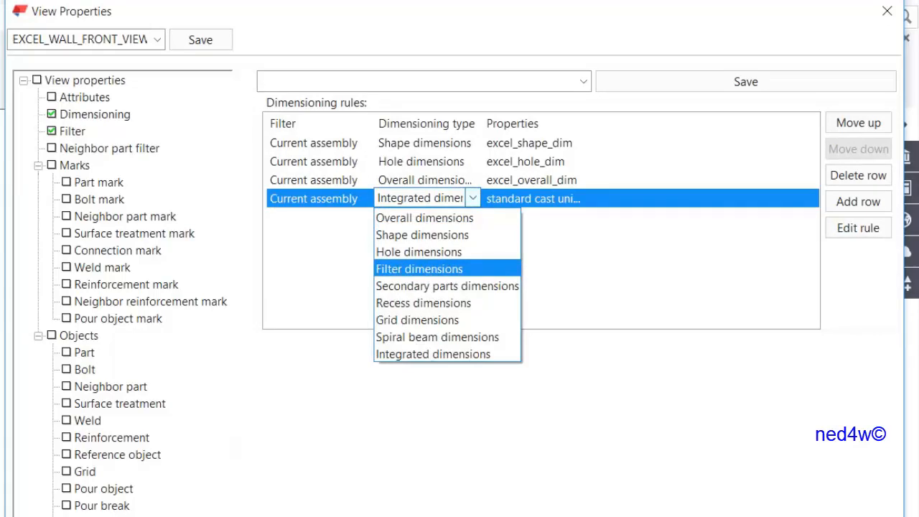
key(Return)
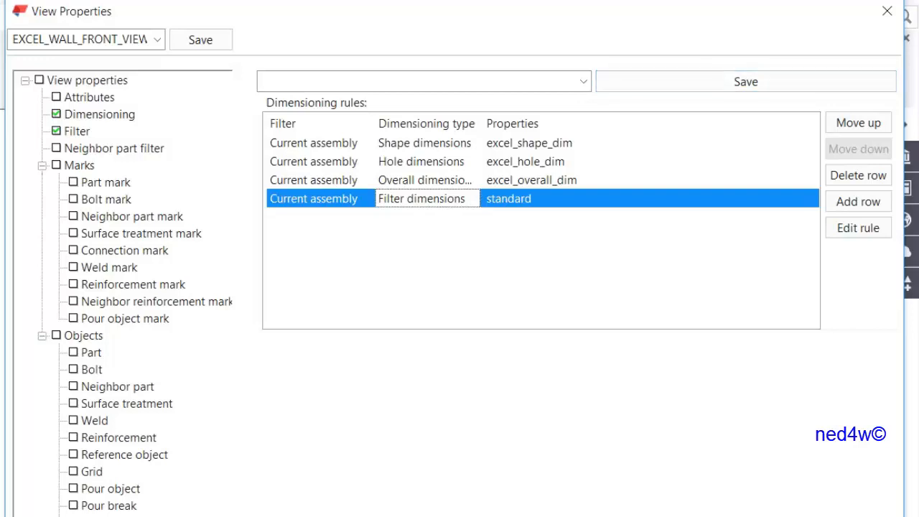
Open the new rule's properties and set the filter that is dimensioned to excel_grout.
click(857, 228)
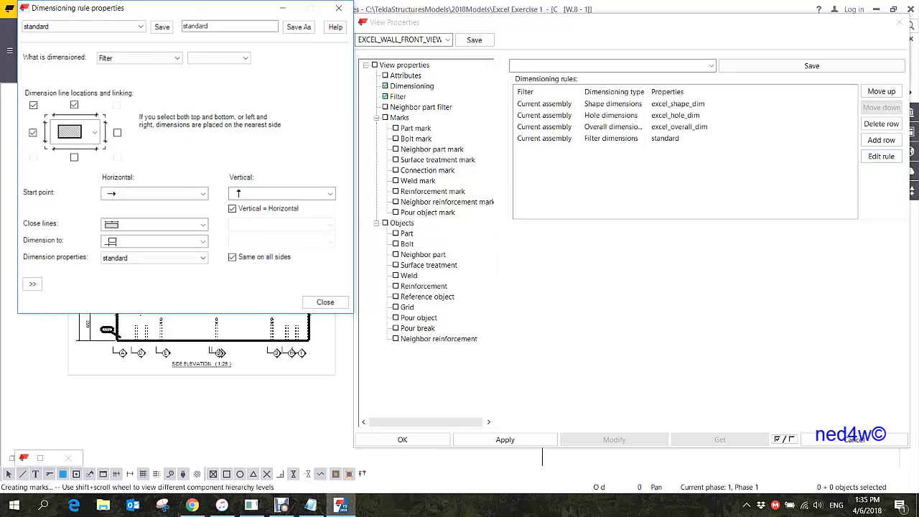
mouse_move(179, 8)
mouse_down()
mouse_move(398, 51)
mouse_move(634, 58)
mouse_up()
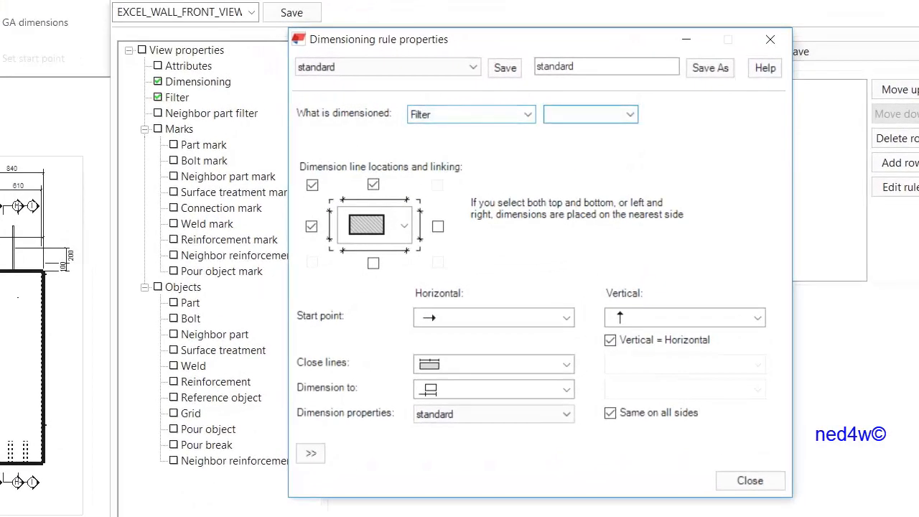
click(607, 115)
click(590, 143)
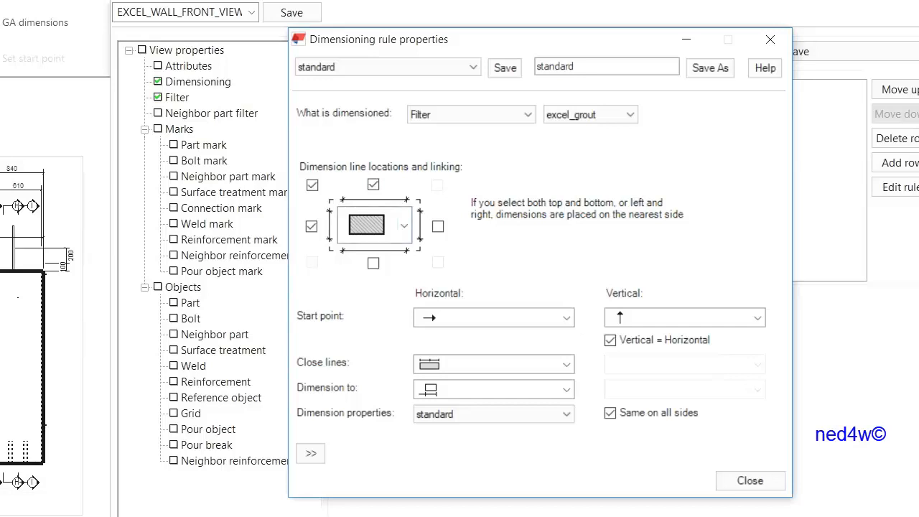
Turn off the dimension line locations above and left of the part, and enable only the one below.
click(312, 185)
click(311, 226)
click(374, 185)
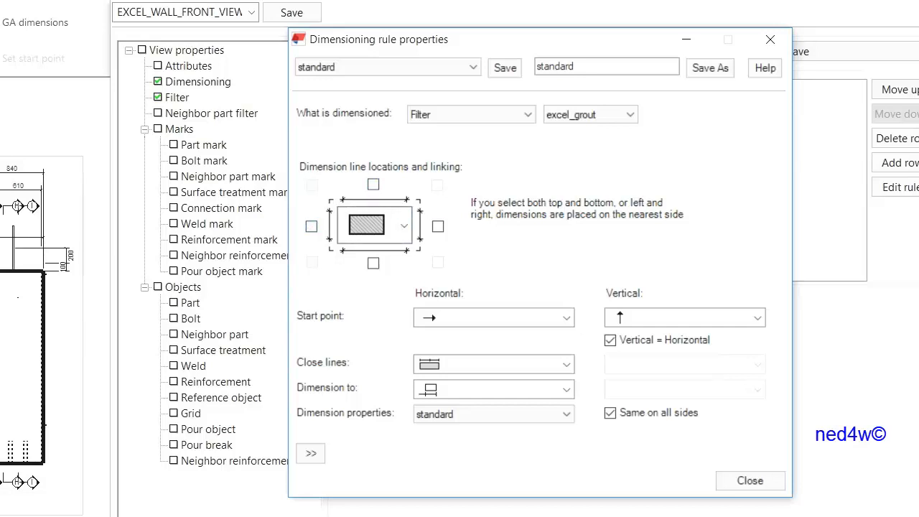
click(372, 263)
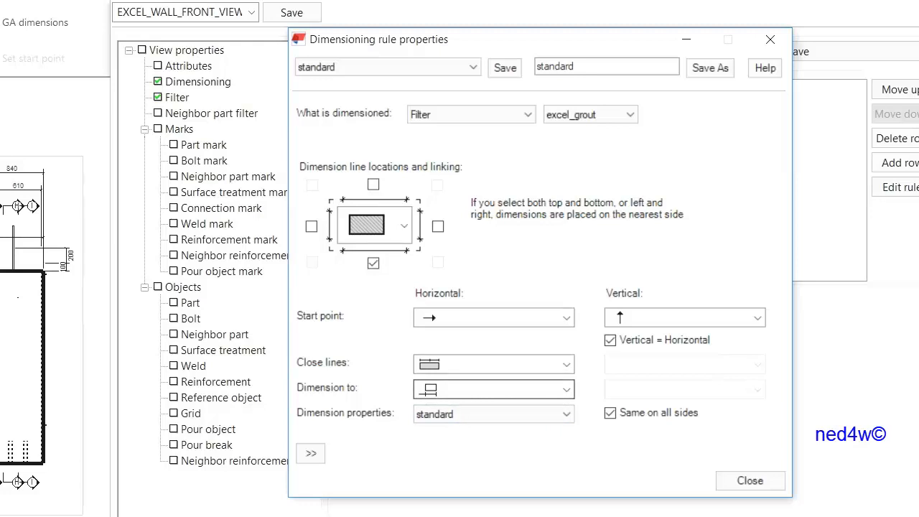
Set the horizontal Dimension to option to the object's center line and the dimension properties to excel_2.5.
click(494, 389)
click(494, 422)
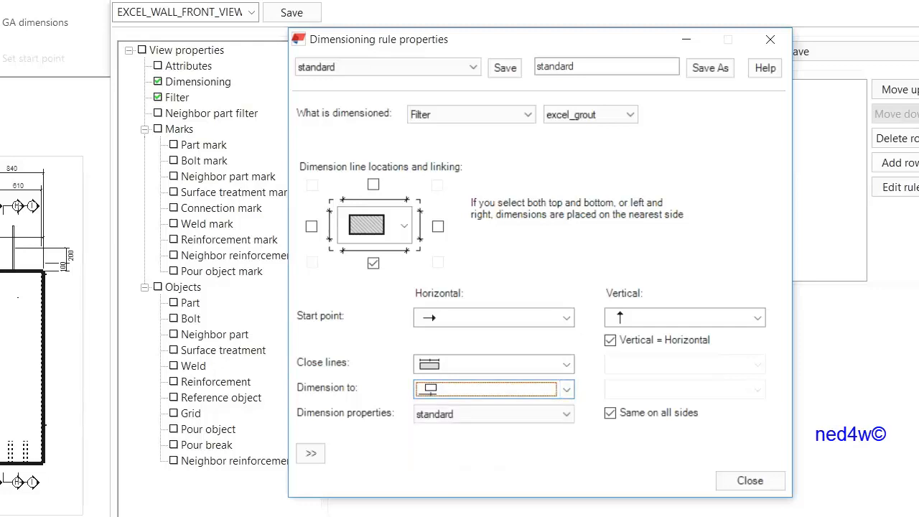
click(494, 414)
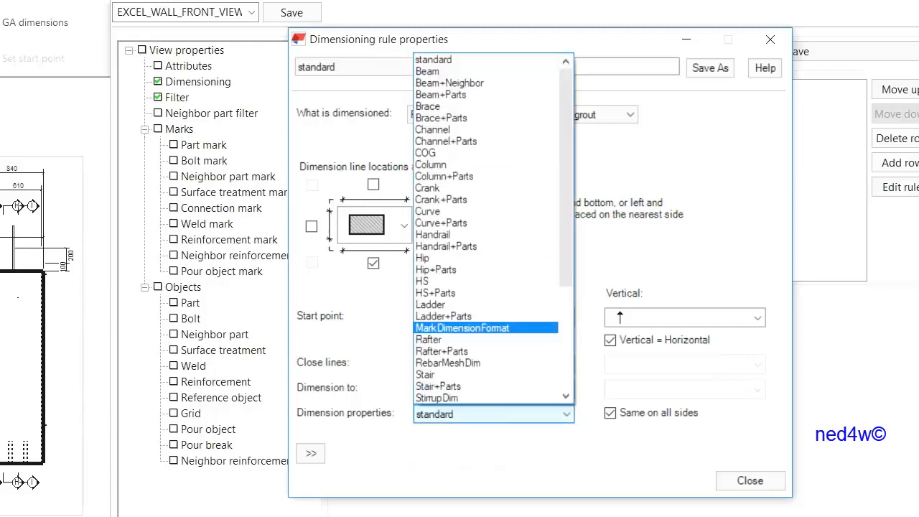
scroll(494, 313, down, 2)
click(459, 397)
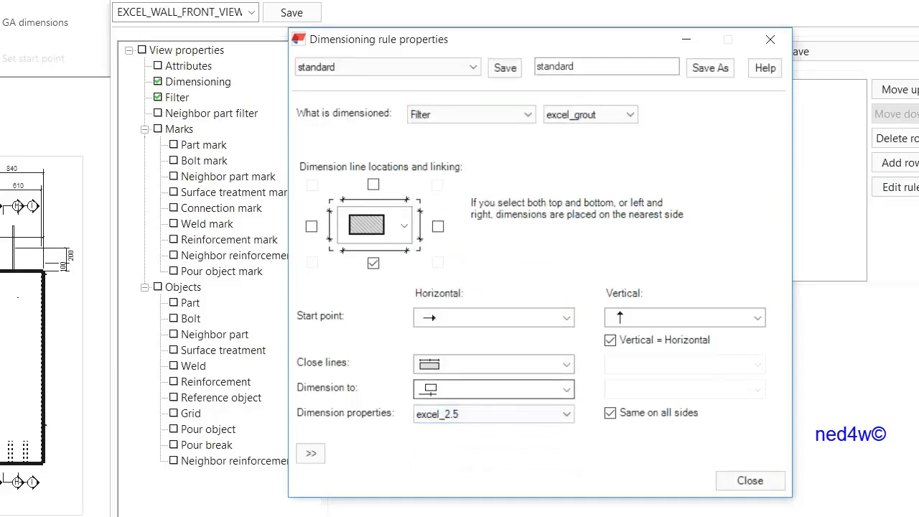
Save the dimensioning rule properties as excel_grout_dim.
click(505, 68)
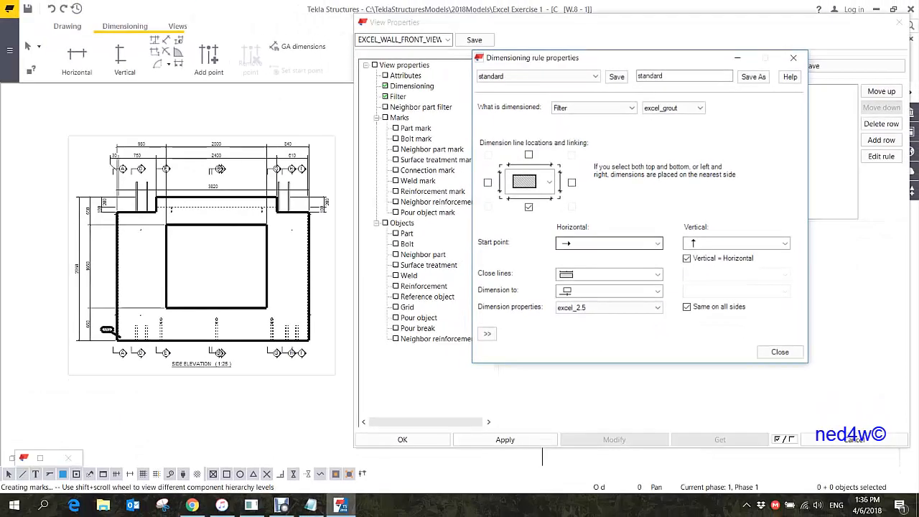
drag(667, 77, 619, 77)
text(excel)
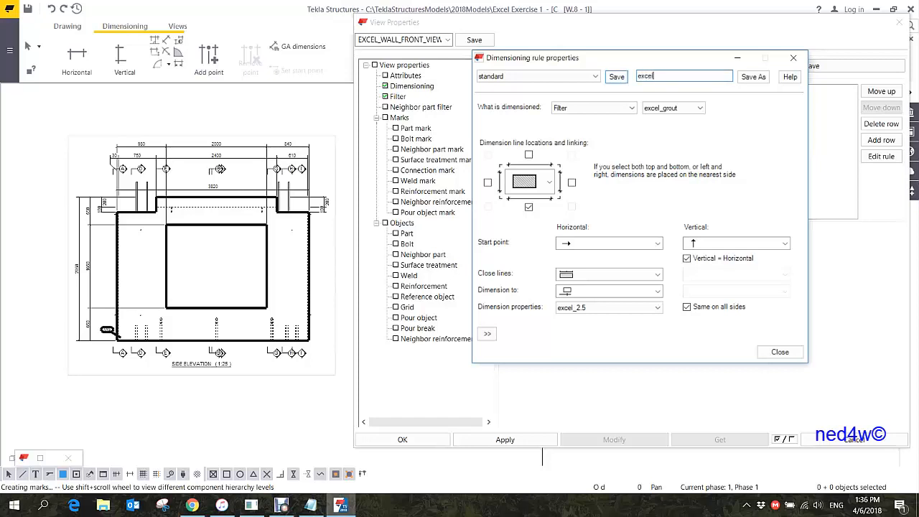
text(_grout_d)
text(m)
click(753, 77)
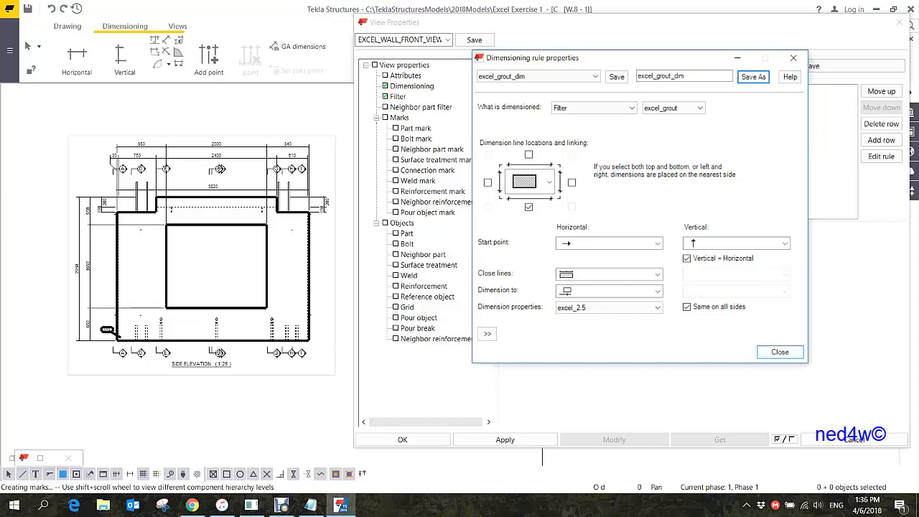
Close the rule properties and assign excel_grout_dim to the Filter dimensions rule.
click(779, 351)
click(664, 138)
click(709, 138)
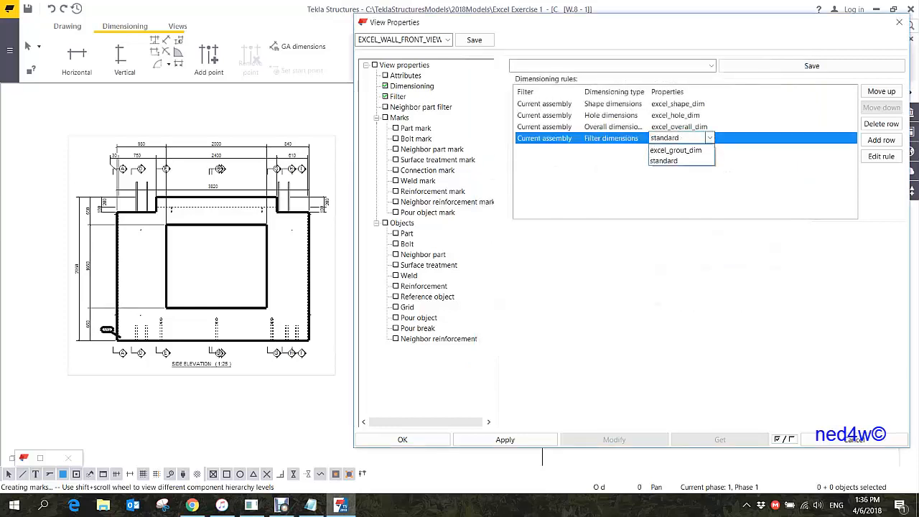
click(668, 148)
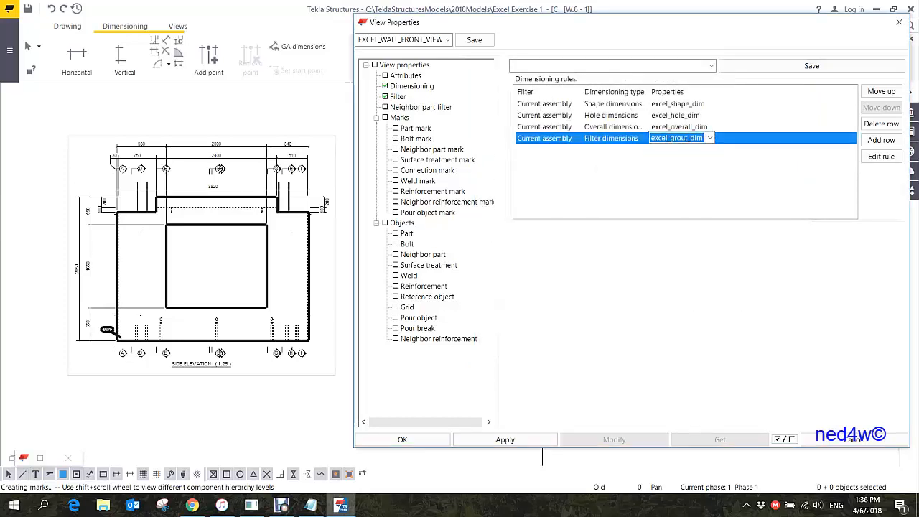
key(Return)
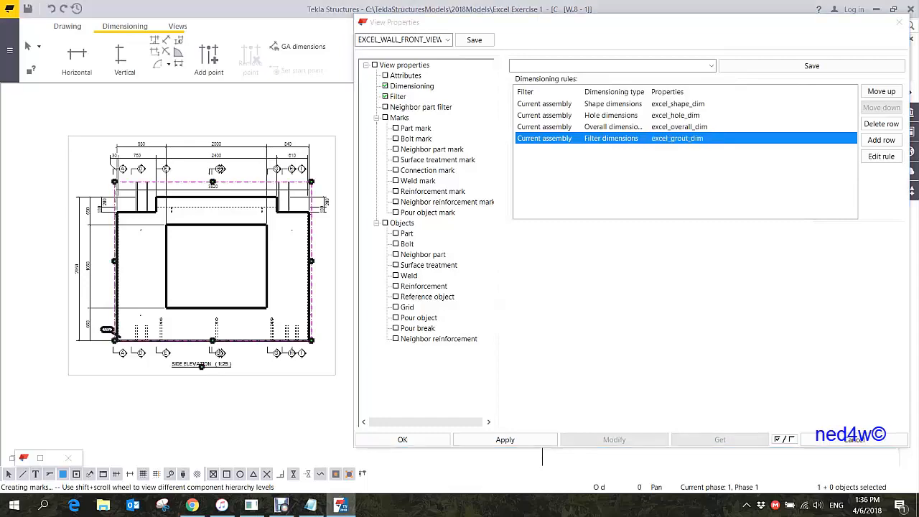
Apply the modified dimensioning rules to the side elevation view and inspect the grout tube dimensions below the wall.
click(311, 196)
click(614, 439)
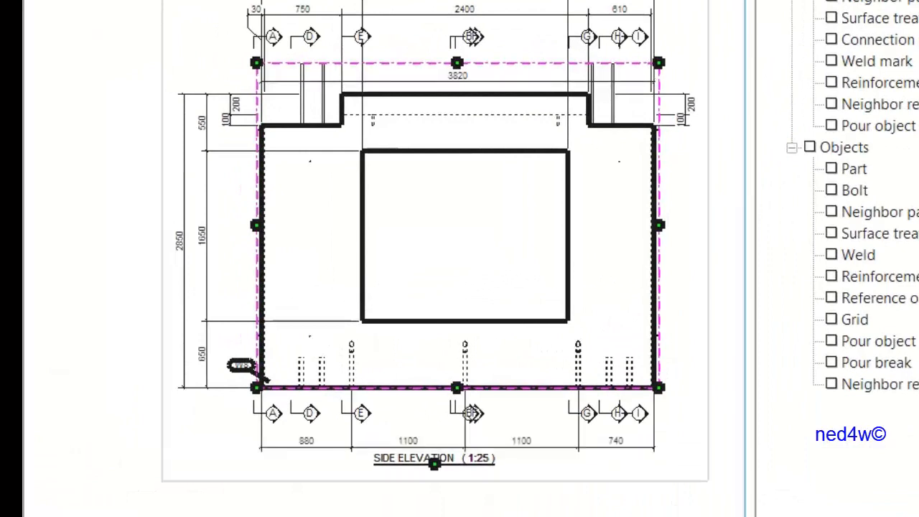
mouse_move(327, 432)
middle_down()
mouse_move(289, 246)
mouse_move(191, 259)
middle_up()
scroll(289, 246, up, 5)
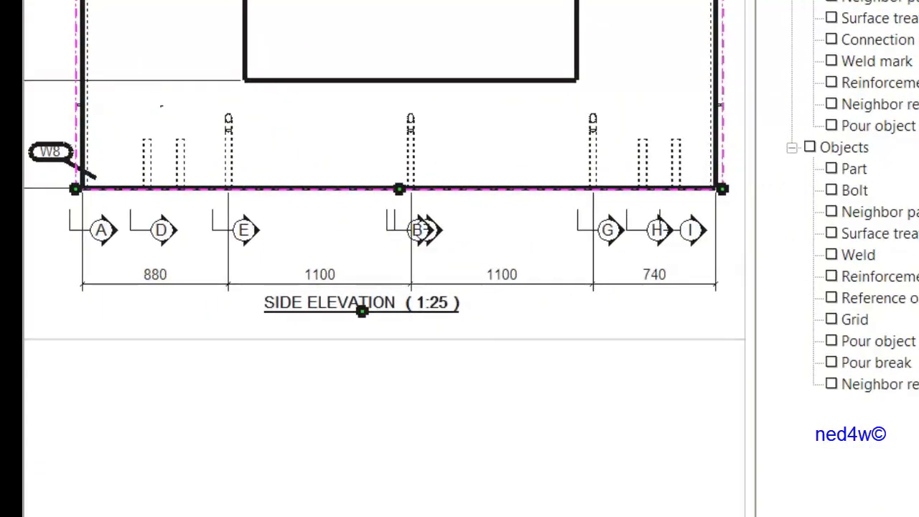
scroll(442, 254, down, 3)
middle_drag(442, 254, 469, 324)
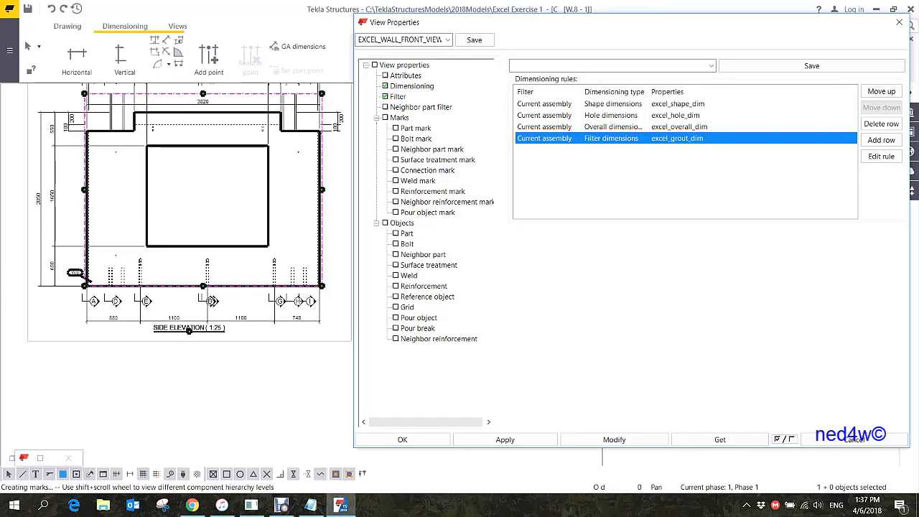
mouse_move(185, 251)
middle_down()
mouse_move(202, 263)
mouse_move(191, 251)
middle_up()
scroll(203, 263, down, 1)
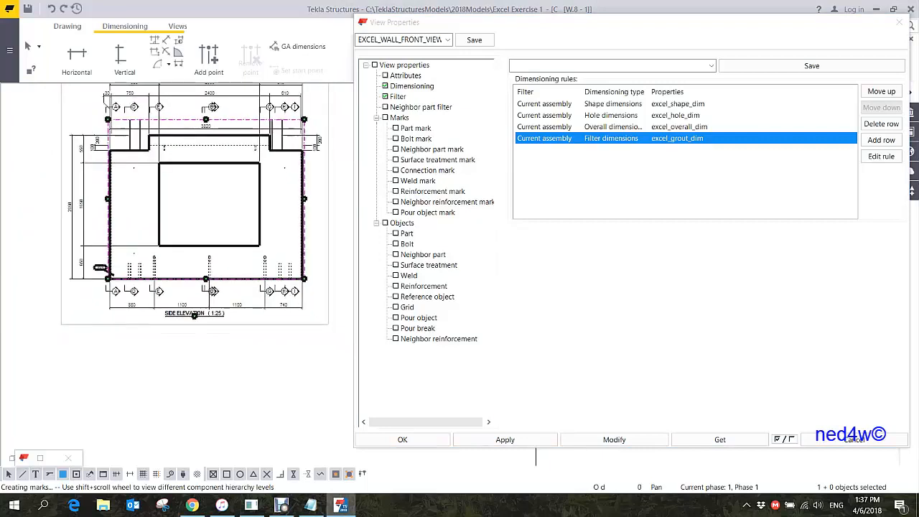
middle_drag(194, 314, 191, 329)
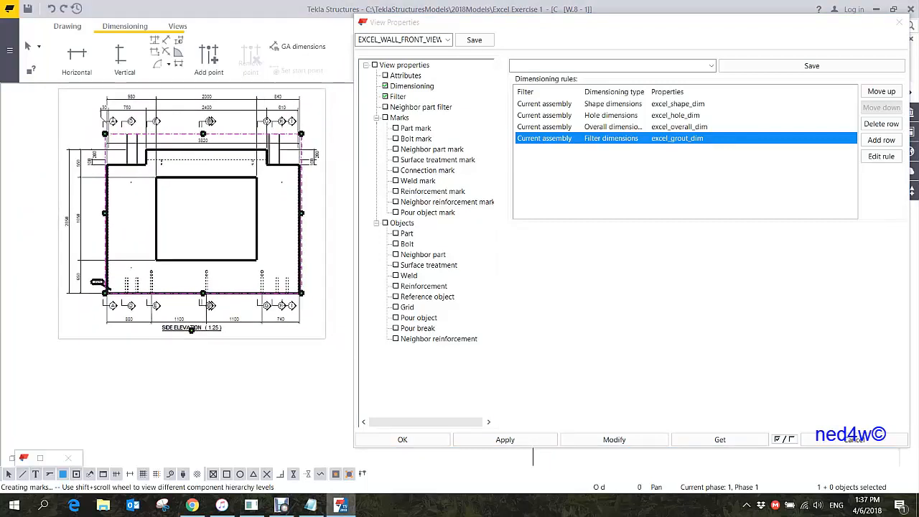
Add a drawing filter row for objects whose object type equals Part.
click(398, 96)
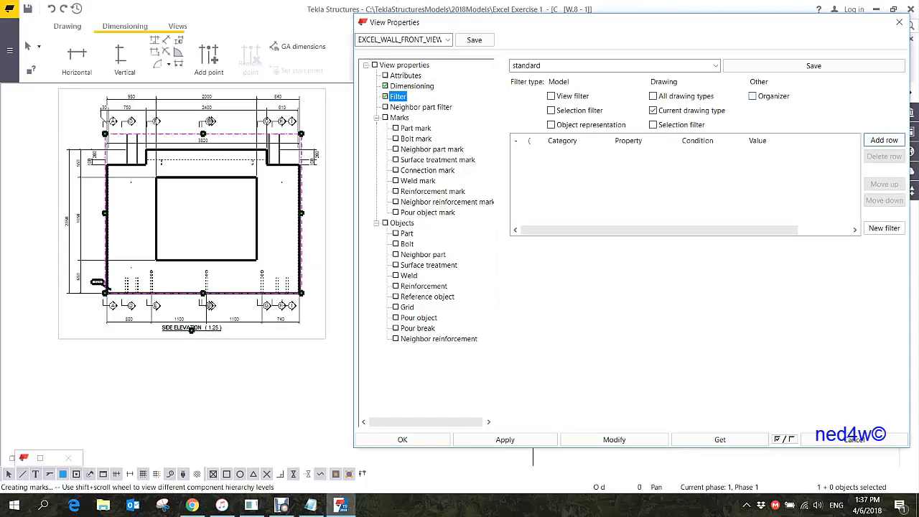
click(883, 140)
click(578, 153)
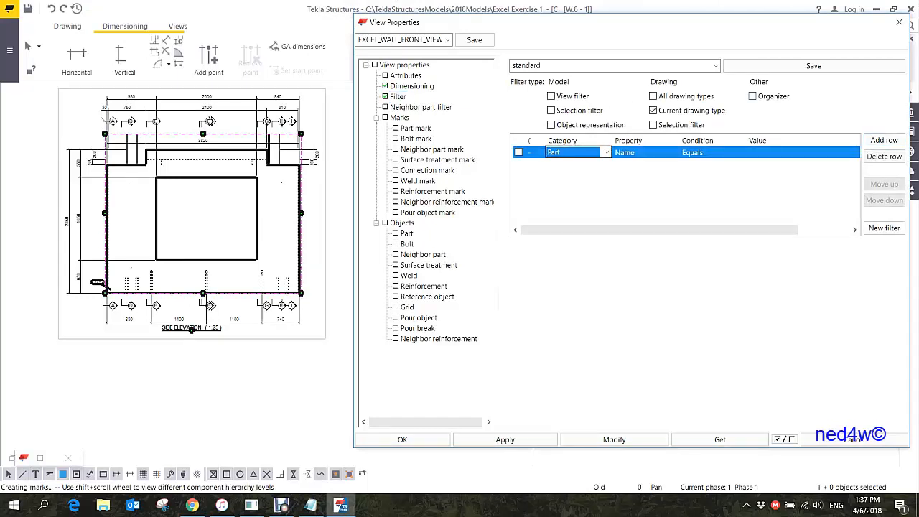
click(606, 152)
click(574, 333)
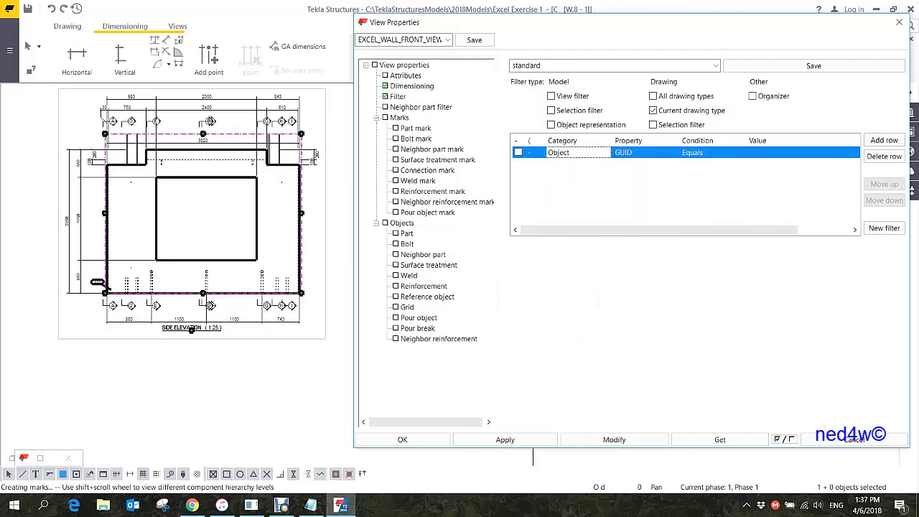
click(646, 152)
click(632, 186)
click(800, 152)
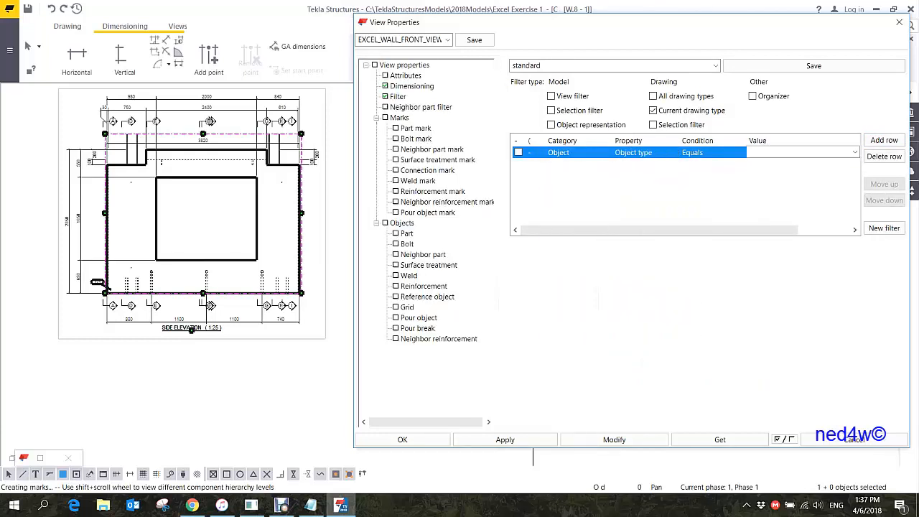
click(854, 152)
click(767, 194)
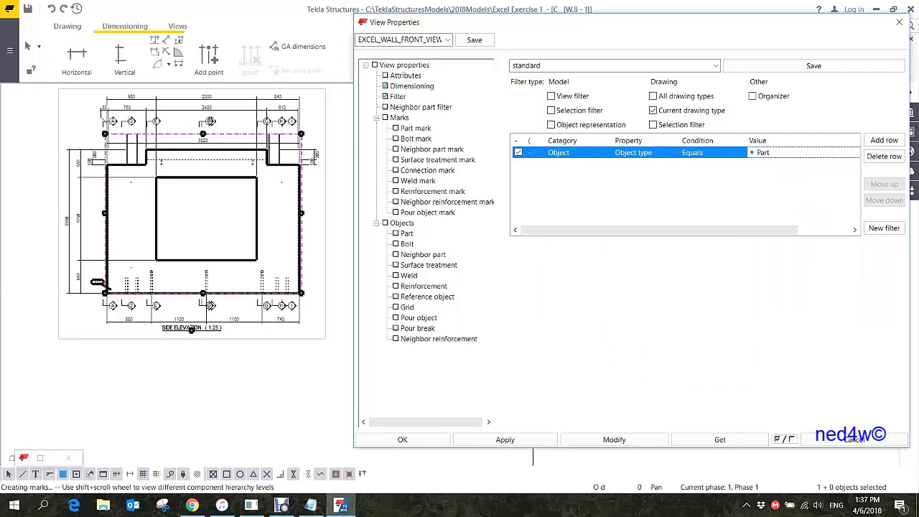
Add a second filter row for part name equal to DEMOULDER, taking the value from the demoulder circle in the drawing.
click(884, 140)
click(594, 164)
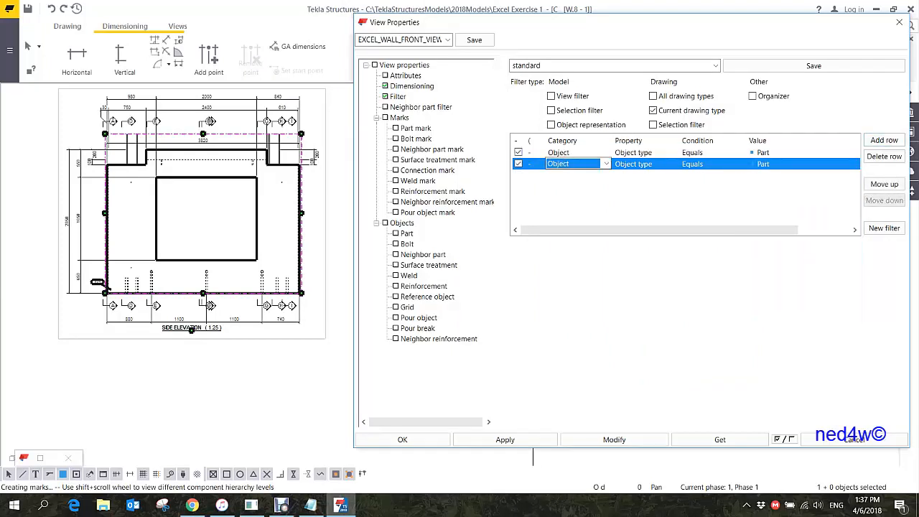
click(606, 164)
click(574, 175)
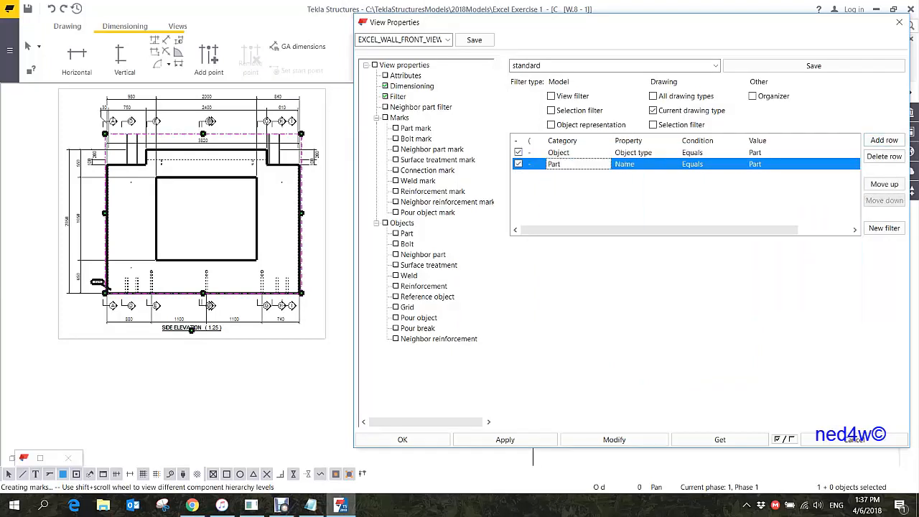
click(667, 163)
click(673, 163)
click(631, 176)
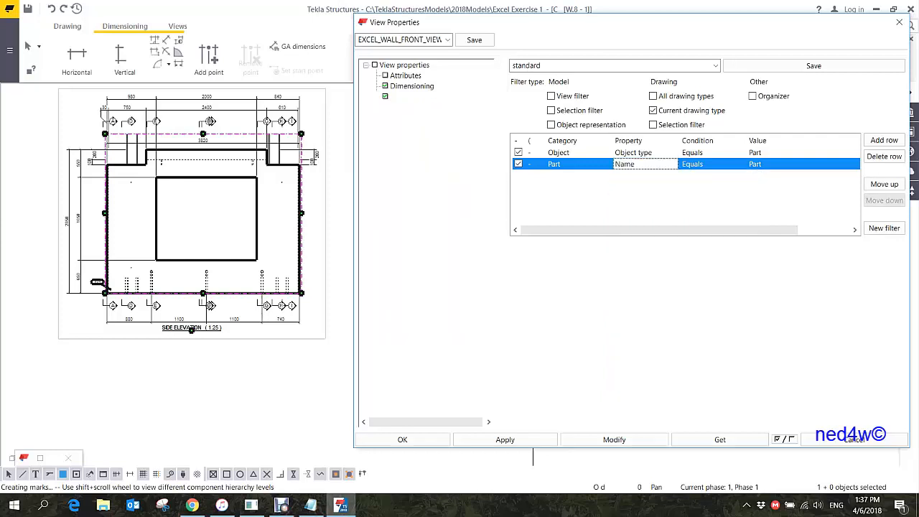
click(803, 163)
click(854, 163)
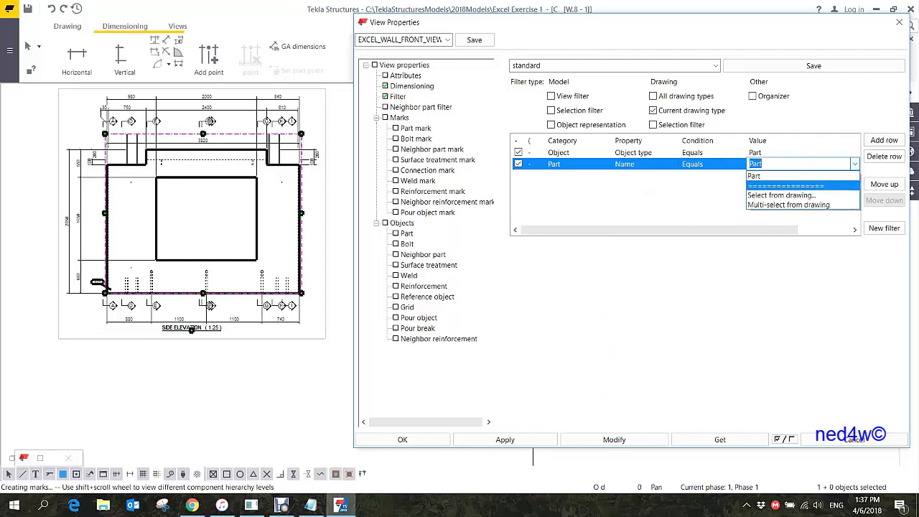
click(809, 195)
scroll(173, 208, up, 6)
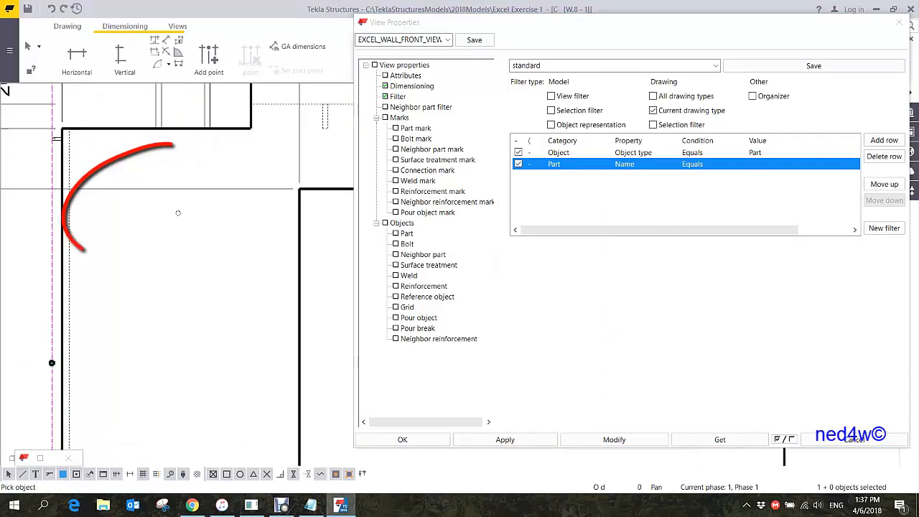
scroll(173, 208, up, 1)
click(171, 201)
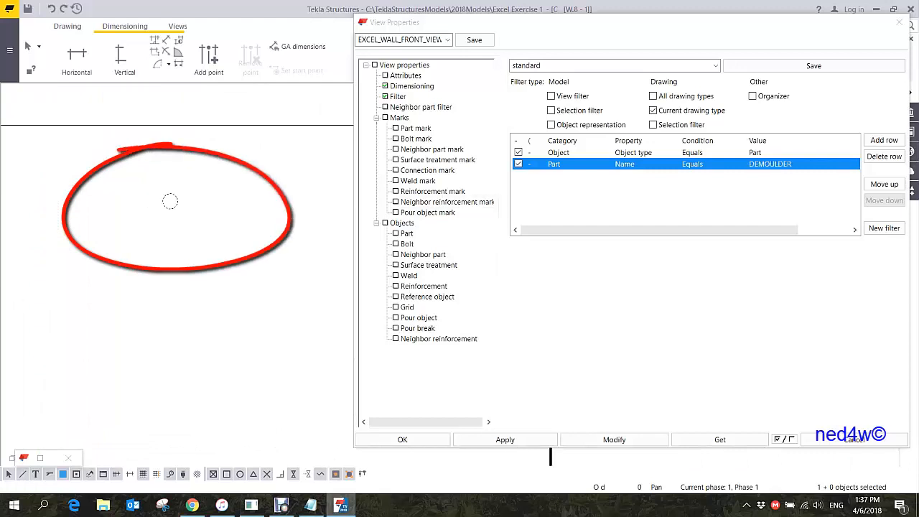
Save the filter as excel_demoulder and switch the filter settings back to standard.
text(excel_demoulder)
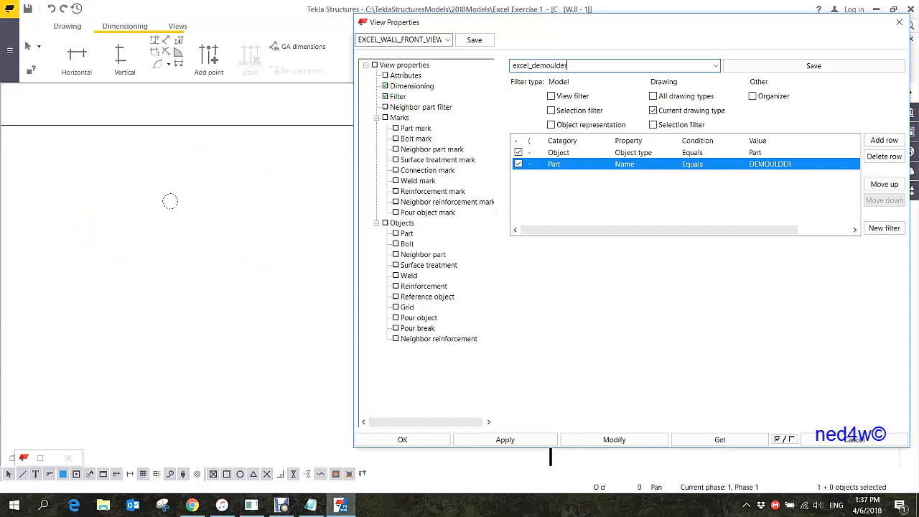
key(Tab)
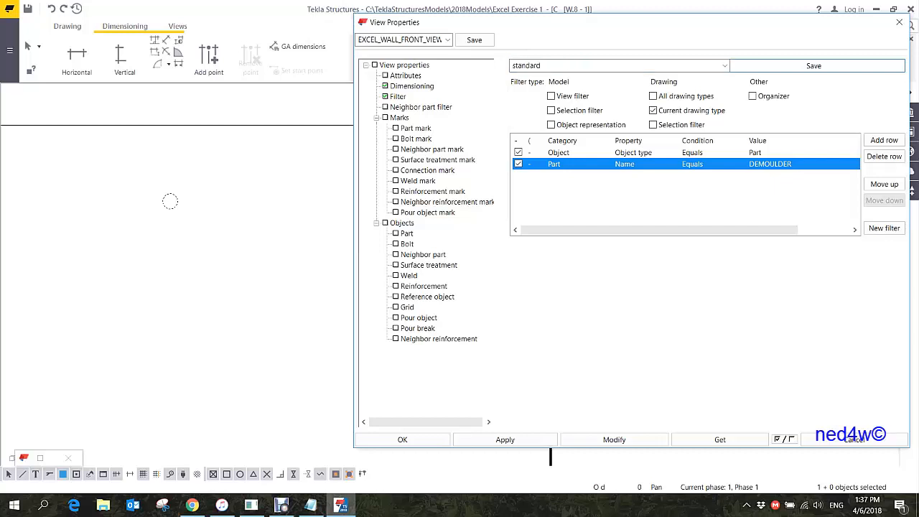
click(724, 66)
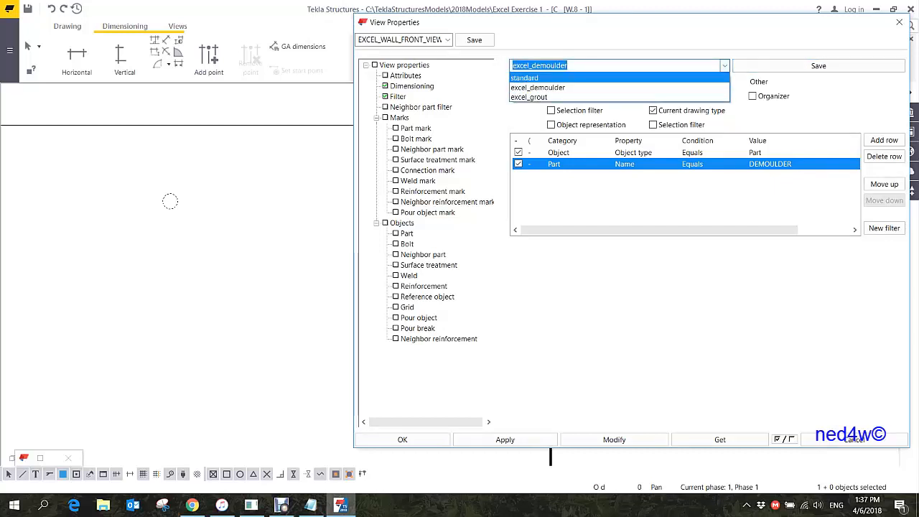
click(524, 78)
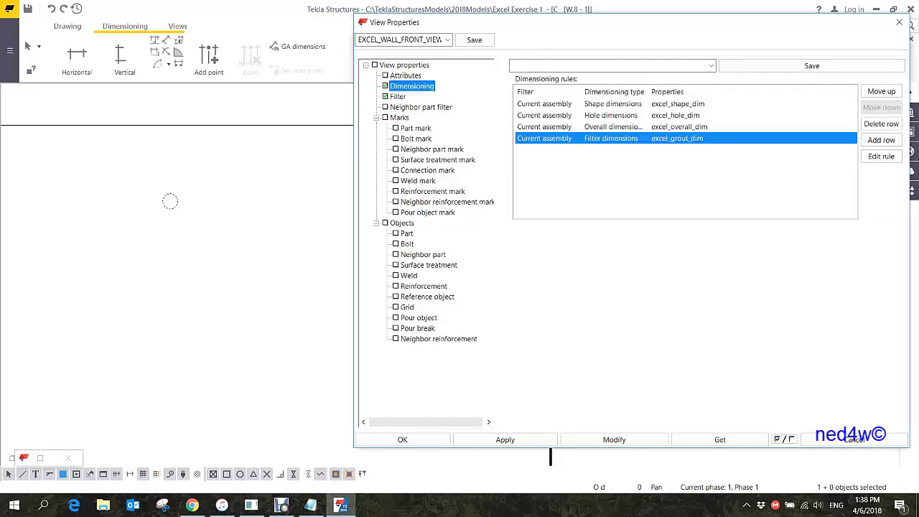
Add another dimensioning rule of type Filter dimensions for the current assembly and open it for editing.
scroll(216, 287, down, 4)
mouse_move(215, 287)
middle_down()
mouse_move(188, 225)
mouse_move(123, 244)
middle_up()
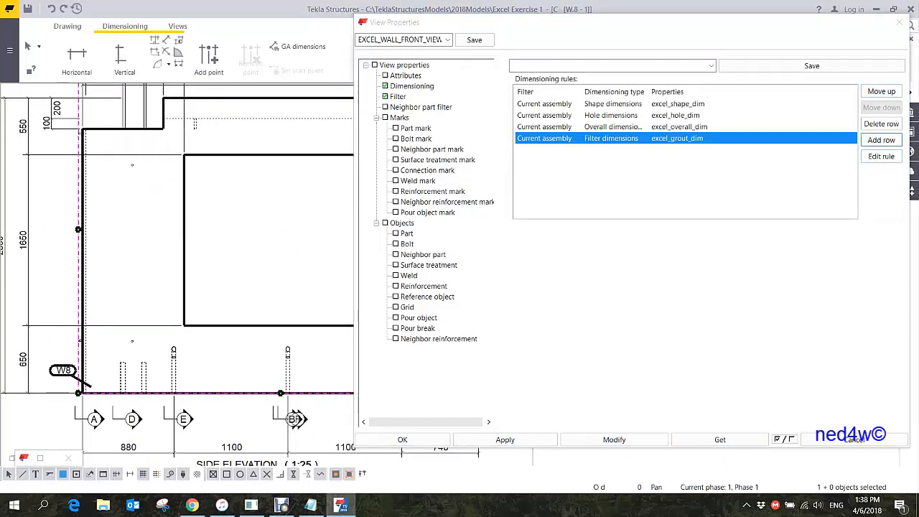
click(880, 140)
click(625, 150)
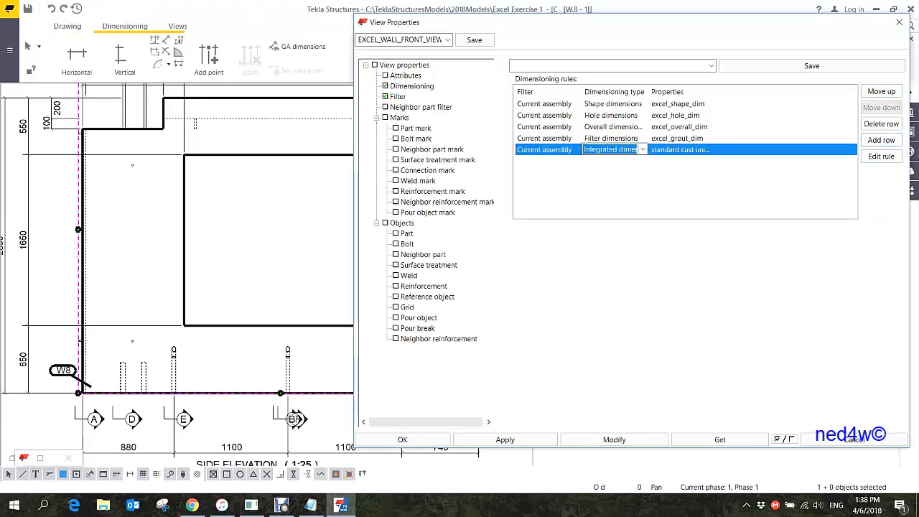
click(642, 149)
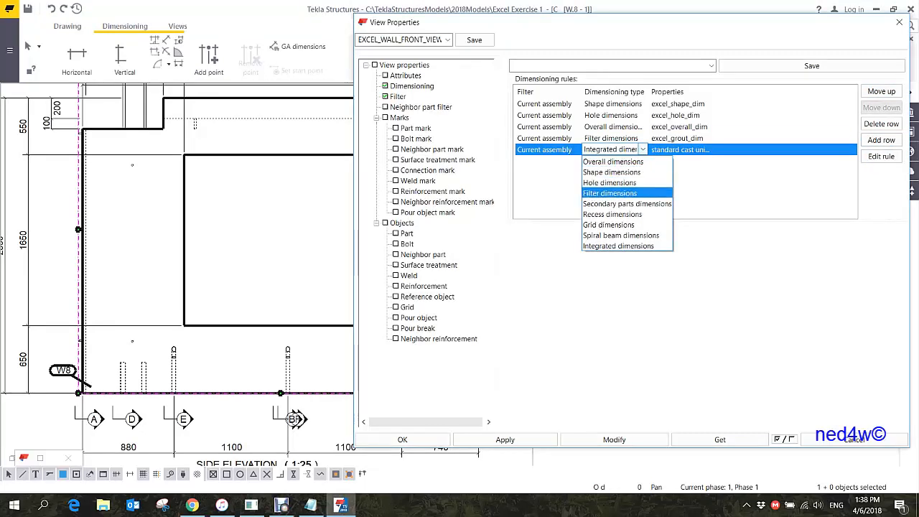
click(610, 193)
click(880, 156)
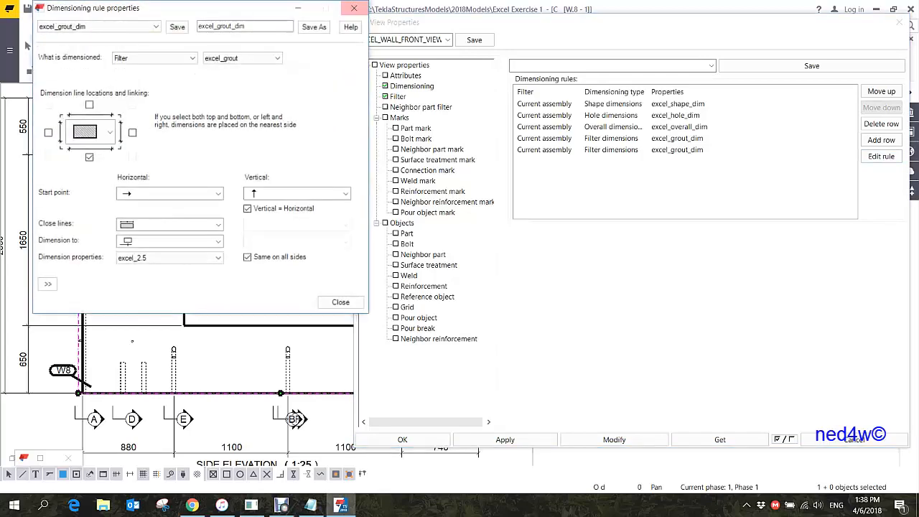
Enable dimension lines on the wall's left and right sides besides the bottom, and set the dimensioned filter to excel_demoulder.
scroll(172, 251, down, 3)
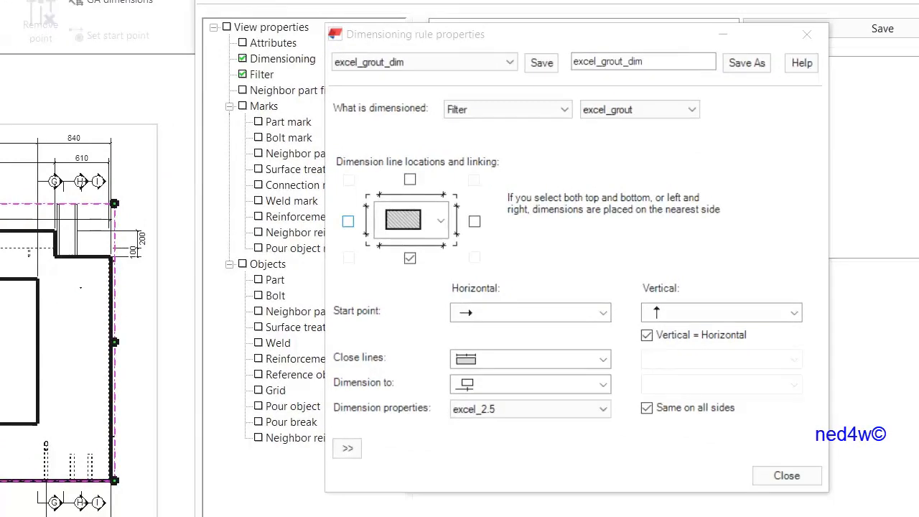
click(347, 221)
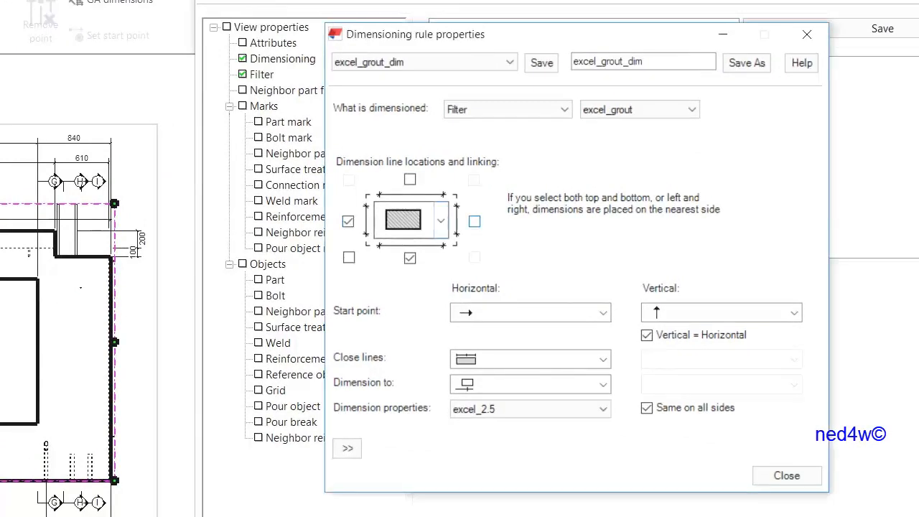
click(473, 221)
click(409, 180)
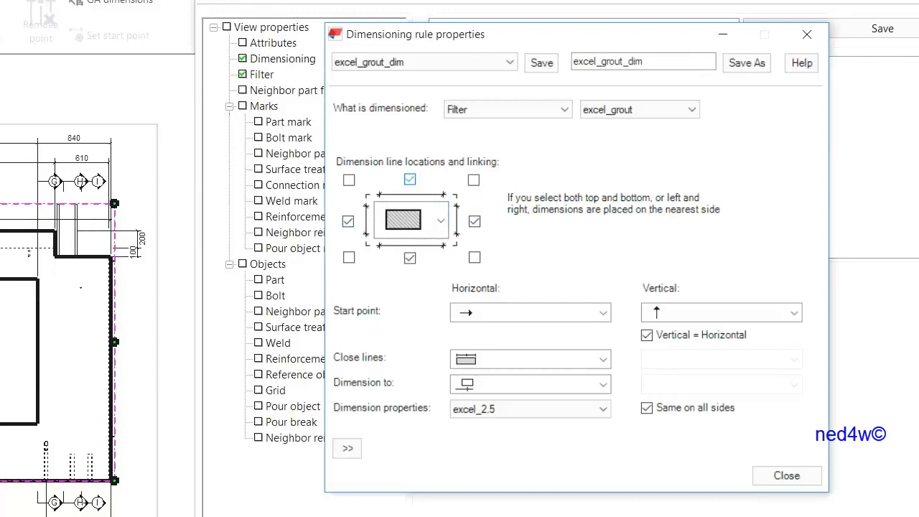
click(409, 179)
middle_drag(80, 316, 139, 272)
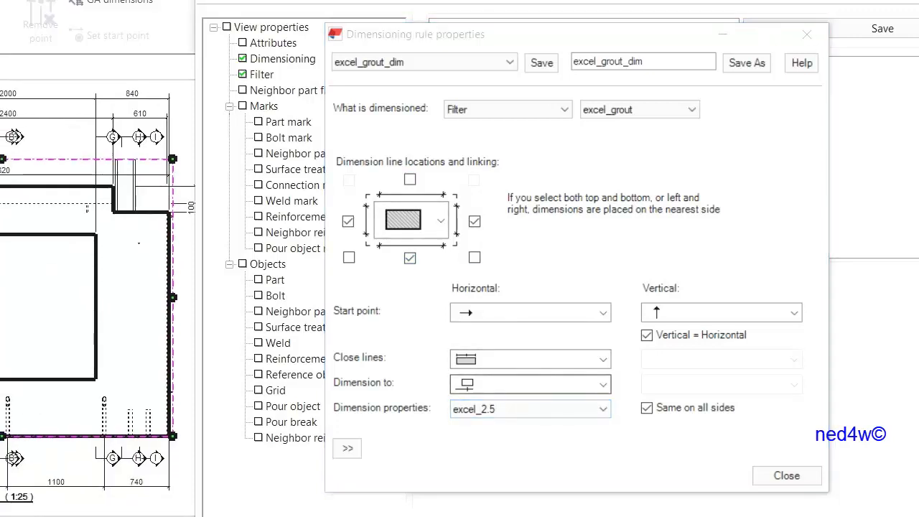
click(640, 110)
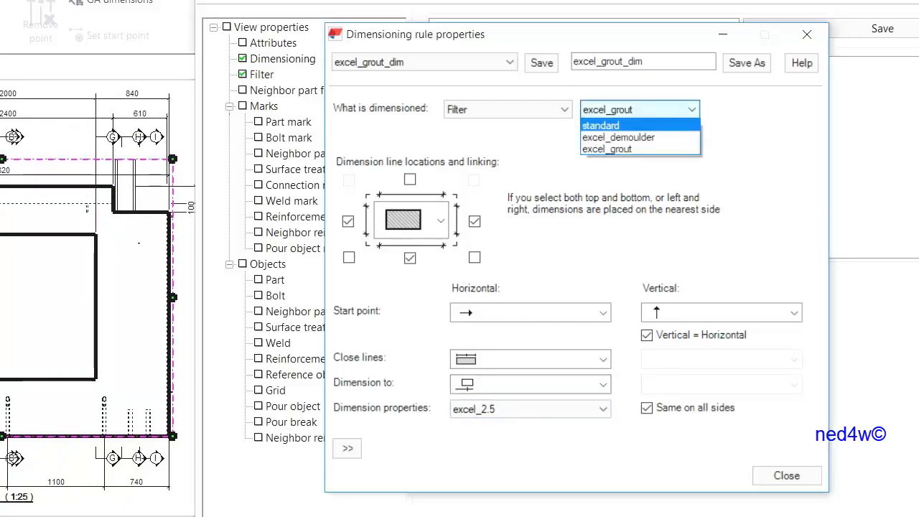
click(619, 137)
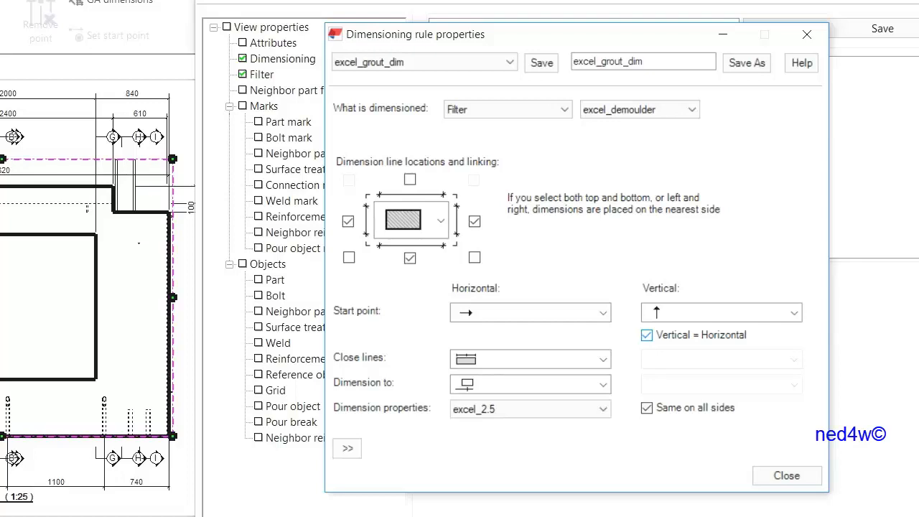
Unlink the vertical settings from the horizontal ones and set vertical Close lines to the option dimensioning only from the lower edge.
click(646, 335)
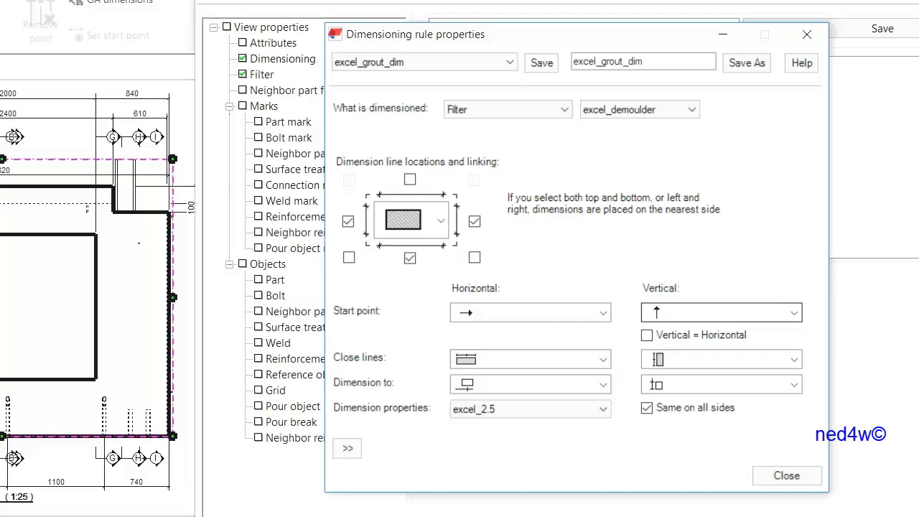
click(654, 359)
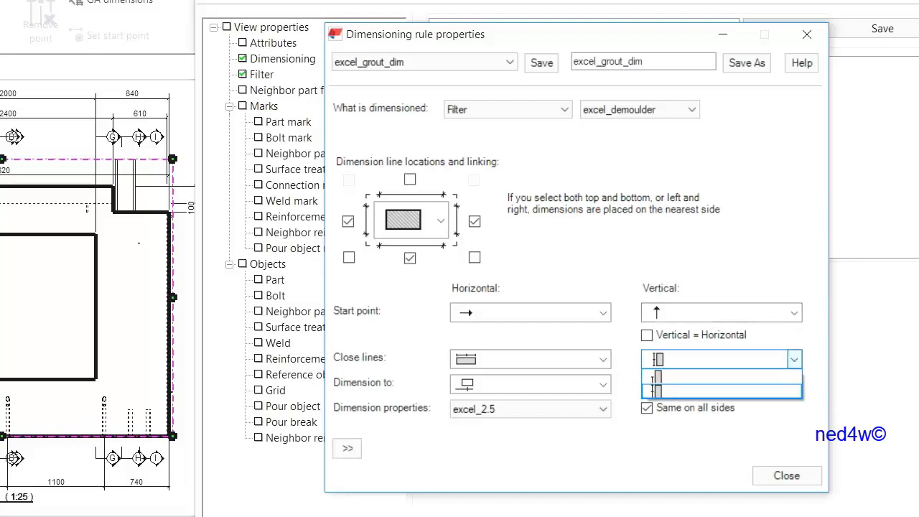
click(654, 376)
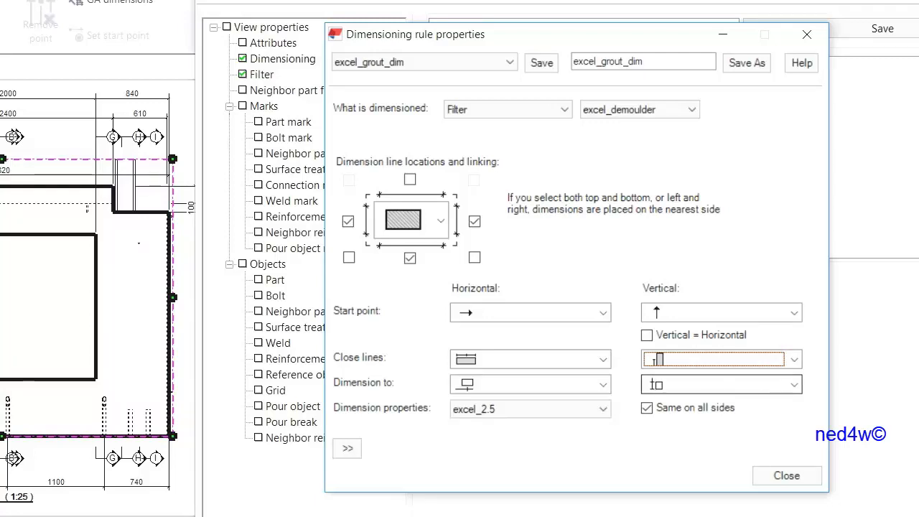
Save the rule properties under the new name excel_demoulder_dim and close them.
drag(622, 62, 601, 62)
text(demoulder)
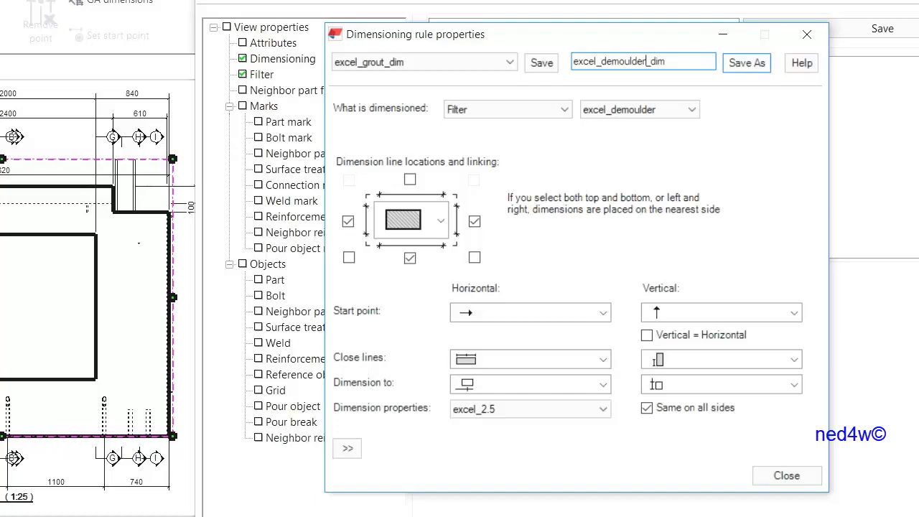
click(746, 62)
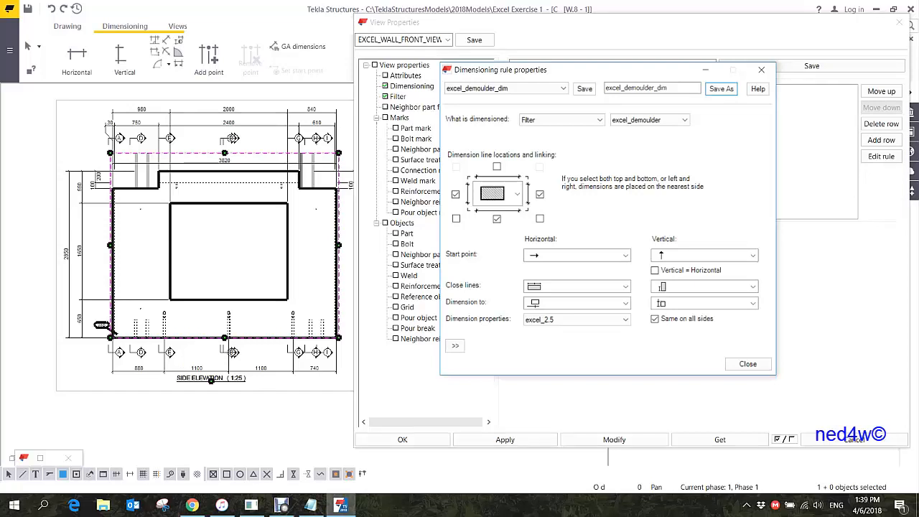
click(747, 363)
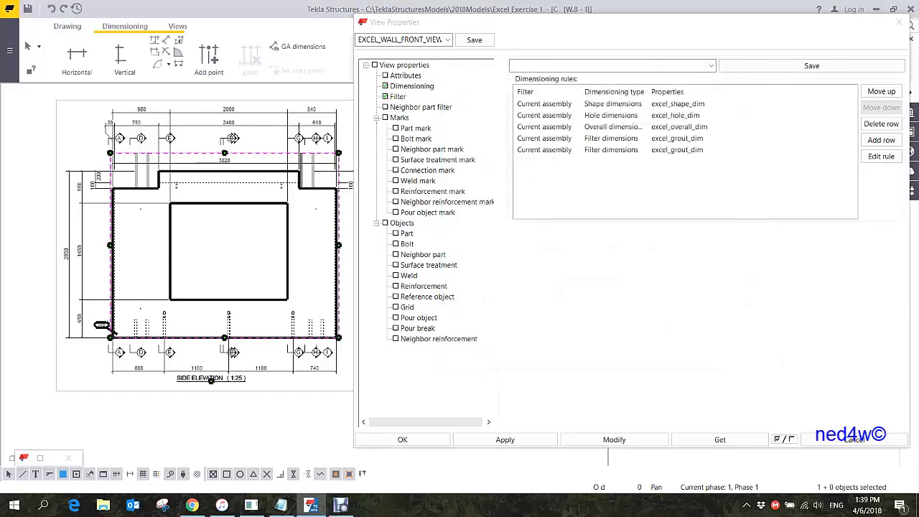
Assign excel_demoulder_dim to the new Filter dimensions rule and apply the modified rules to the side elevation view.
click(677, 149)
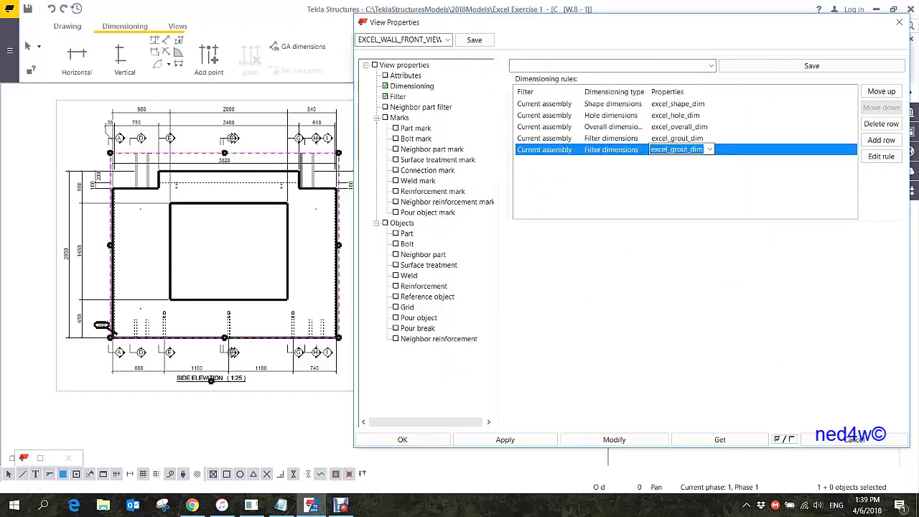
click(709, 149)
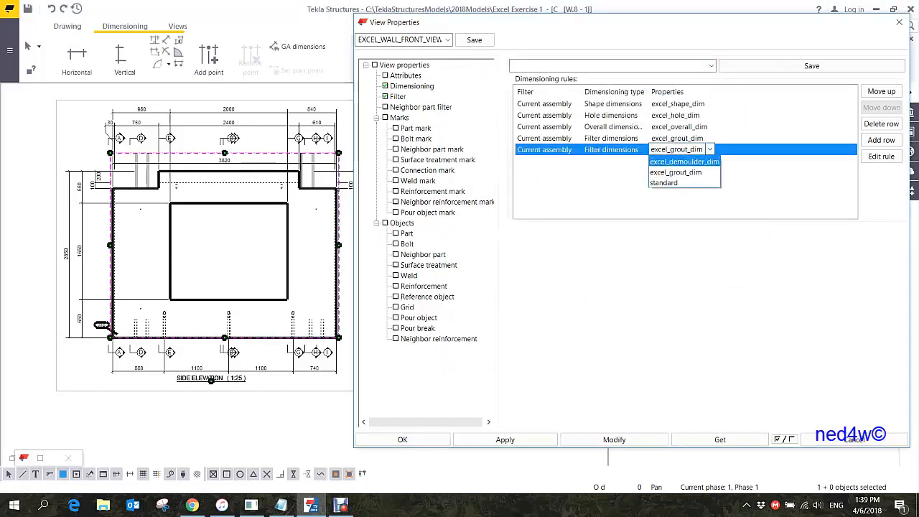
click(677, 161)
key(Return)
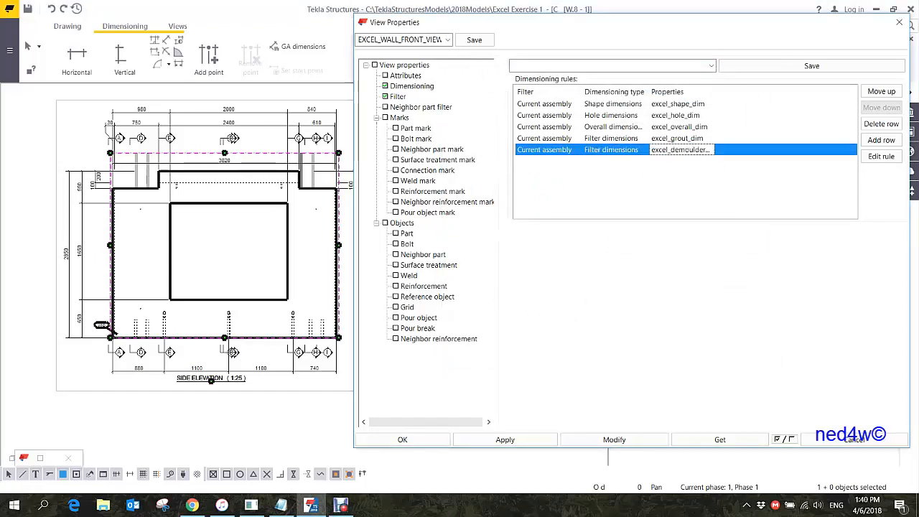
click(613, 439)
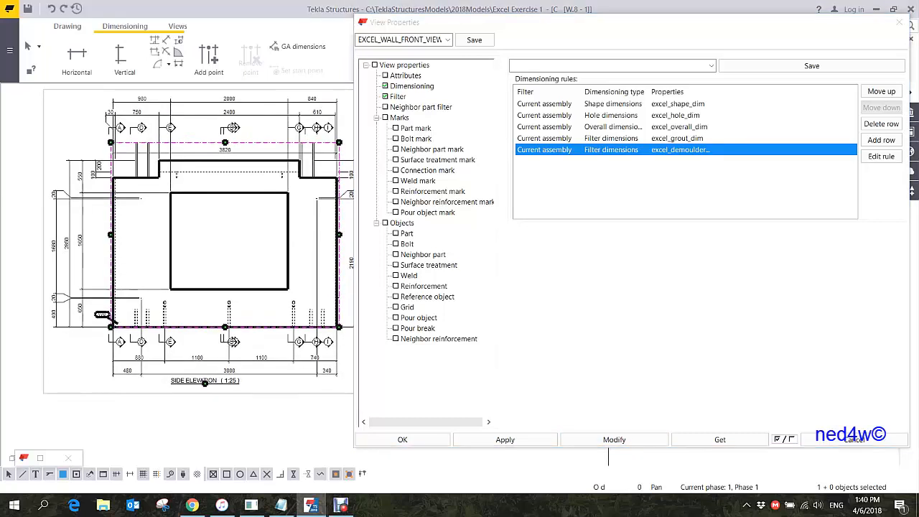
Examine the demoulder dimensions on both sides and along the bottom of the side elevation.
scroll(142, 302, up, 8)
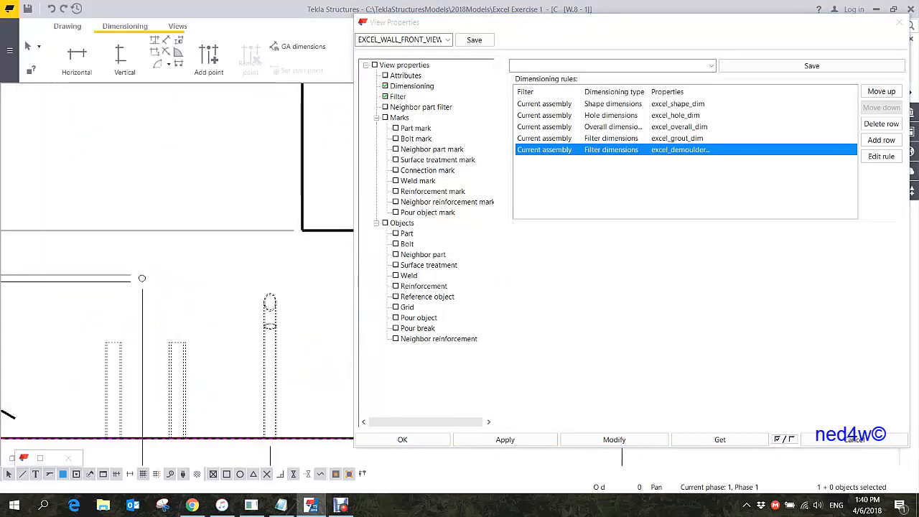
scroll(109, 307, down, 8)
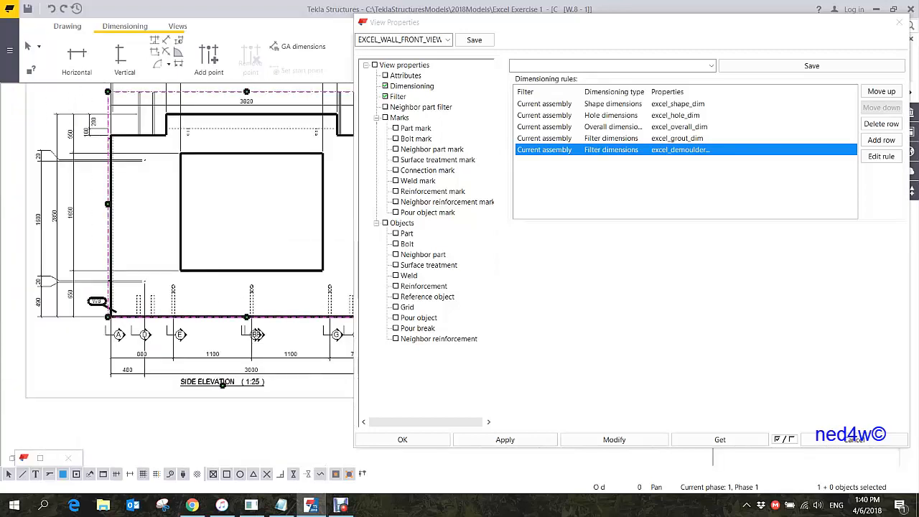
middle_drag(189, 364, 143, 330)
scroll(144, 330, up, 2)
middle_drag(287, 310, 128, 293)
mouse_move(215, 165)
middle_down()
mouse_move(226, 273)
mouse_move(206, 308)
middle_up()
scroll(240, 144, up, 4)
middle_drag(285, 302, 151, 330)
middle_drag(91, 216, 227, 233)
scroll(227, 233, down, 5)
scroll(233, 233, down, 2)
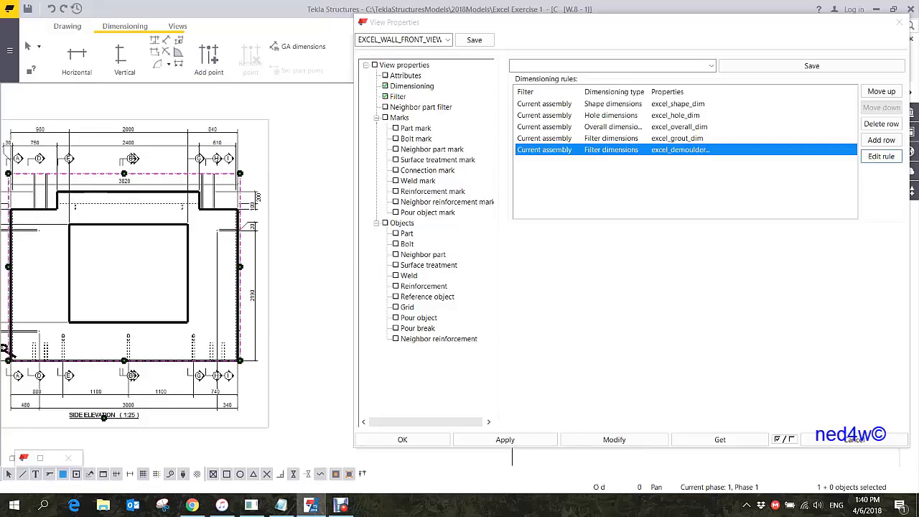
Edit the excel_demoulder_dim rule so its vertical Dimension to option uses the demoulders' centre lines, save it under the same name and close it.
click(881, 156)
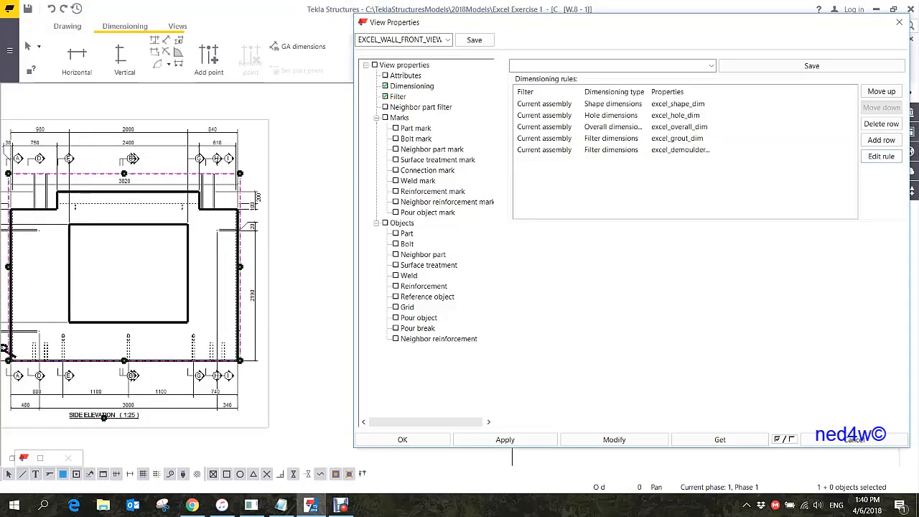
key(Return)
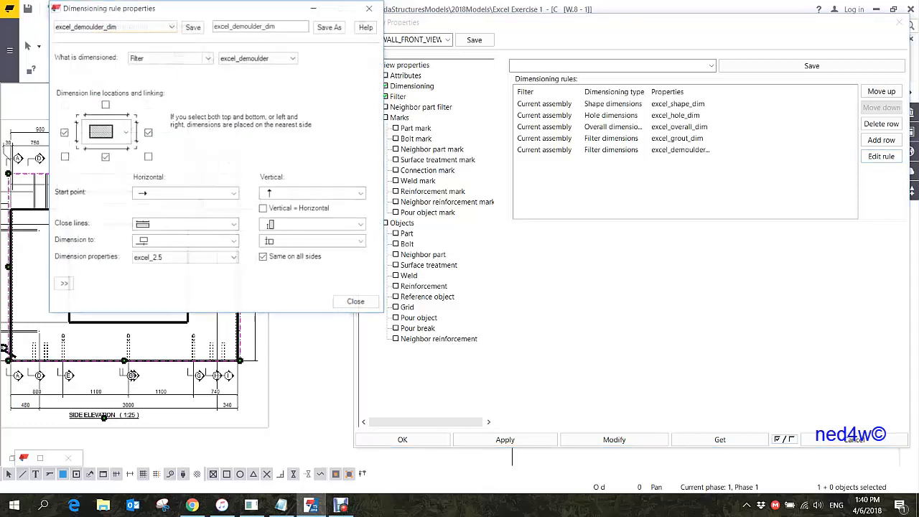
click(360, 242)
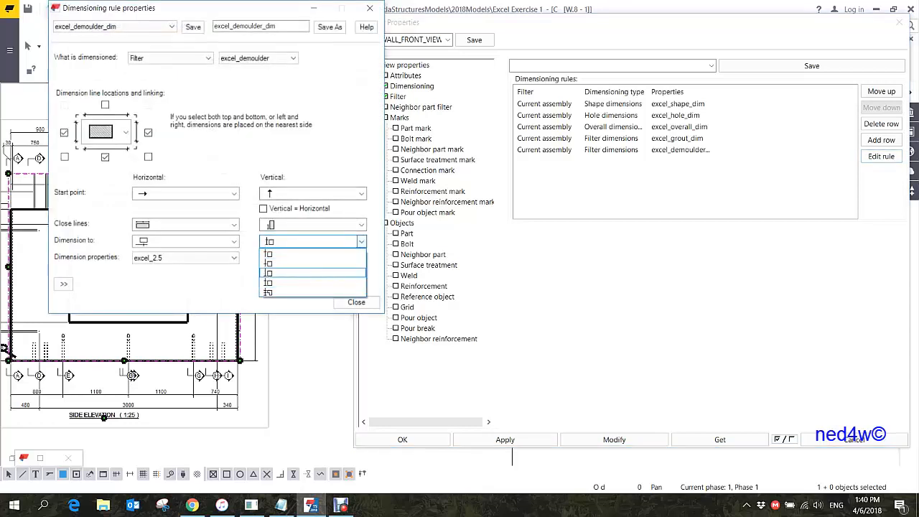
click(312, 262)
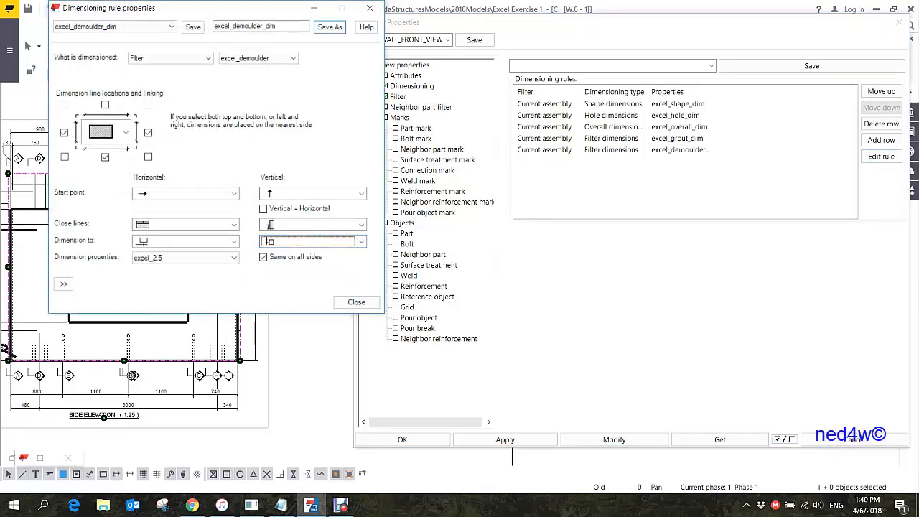
click(329, 26)
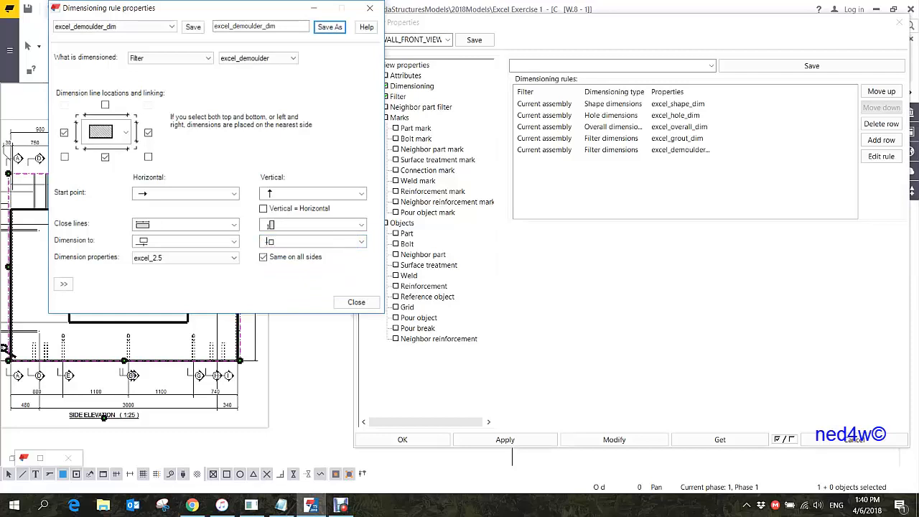
click(356, 301)
Apply the modified demoulder rule to the side elevation view and check its vertical dimensions.
click(613, 439)
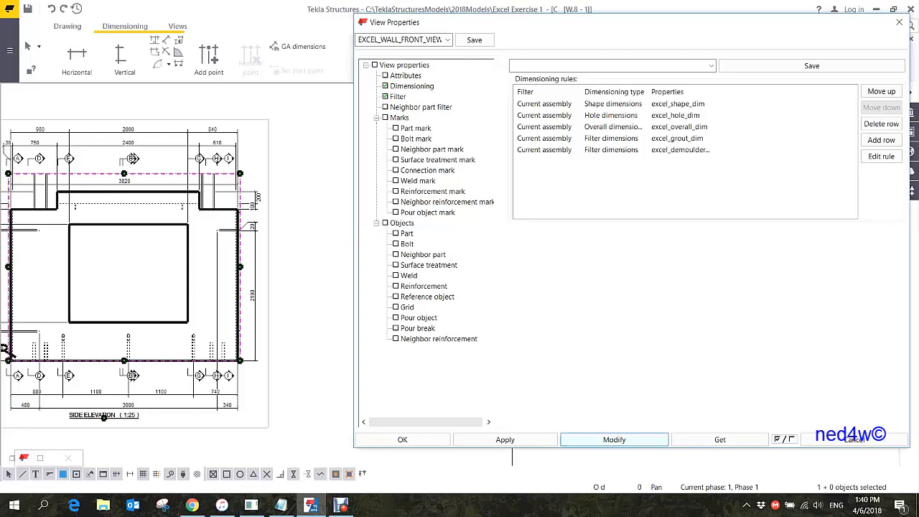
middle_drag(25, 330, 251, 327)
scroll(255, 326, up, 5)
scroll(107, 364, up, 2)
middle_drag(107, 364, 171, 351)
scroll(72, 318, down, 5)
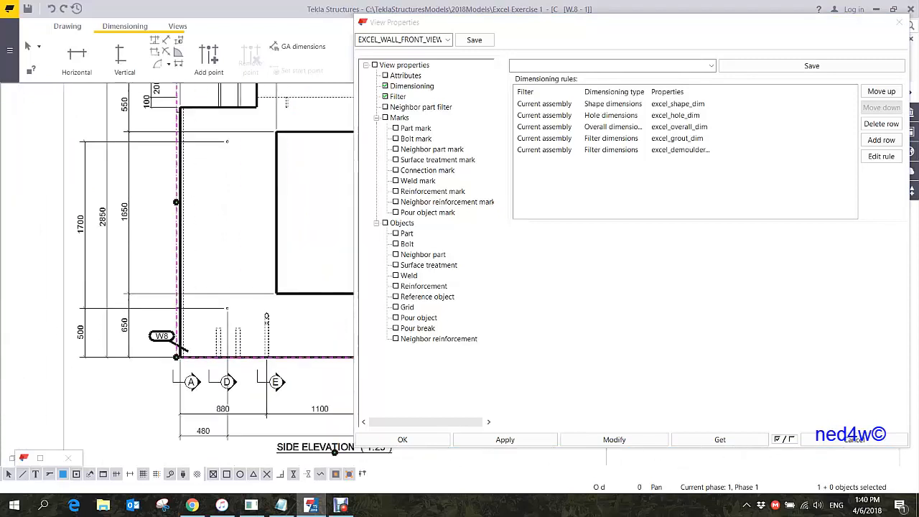
scroll(104, 320, down, 2)
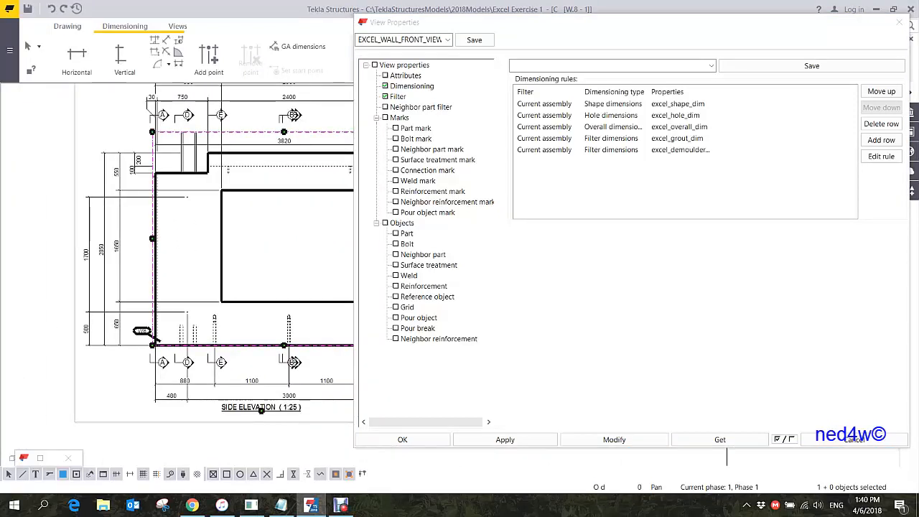
Move the excel_demoulder_dim rule to the top of the dimensioning rules and apply the new order to the side elevation view.
click(544, 150)
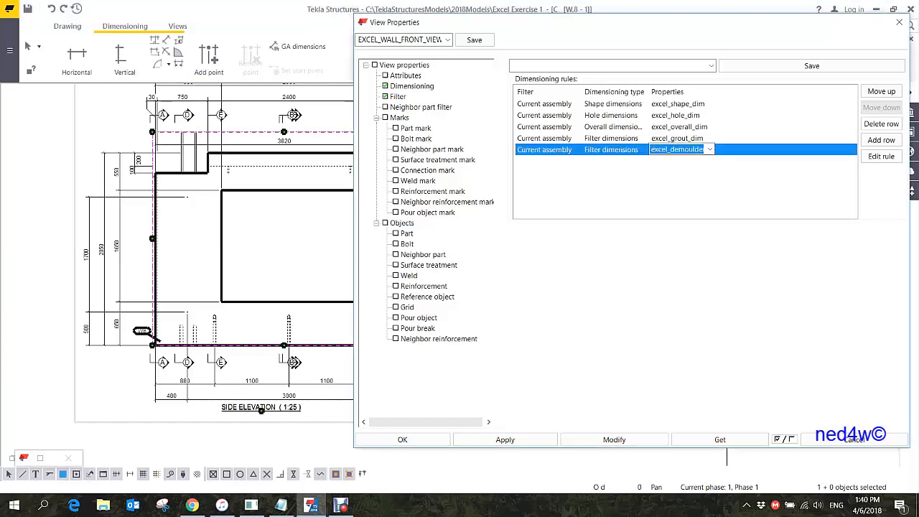
click(880, 91)
click(880, 91)
click(881, 91)
click(881, 91)
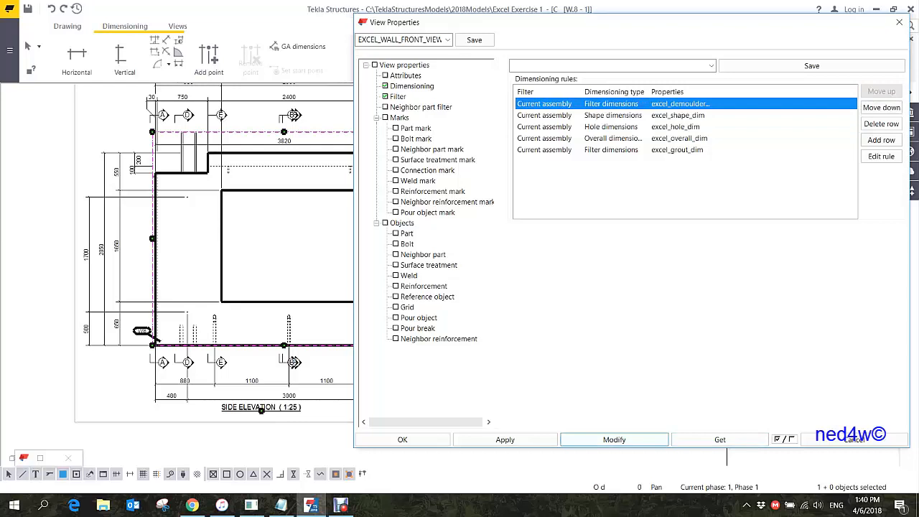
click(614, 439)
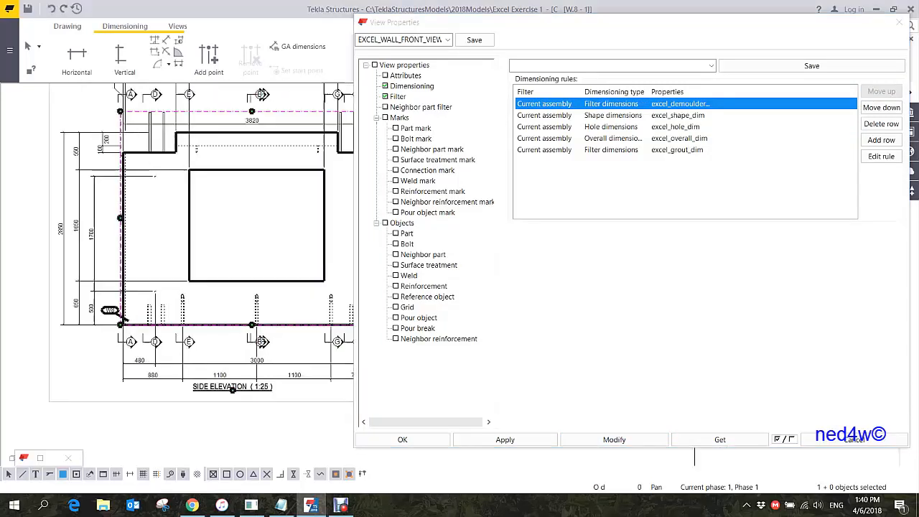
scroll(124, 243, down, 4)
middle_drag(184, 286, 226, 278)
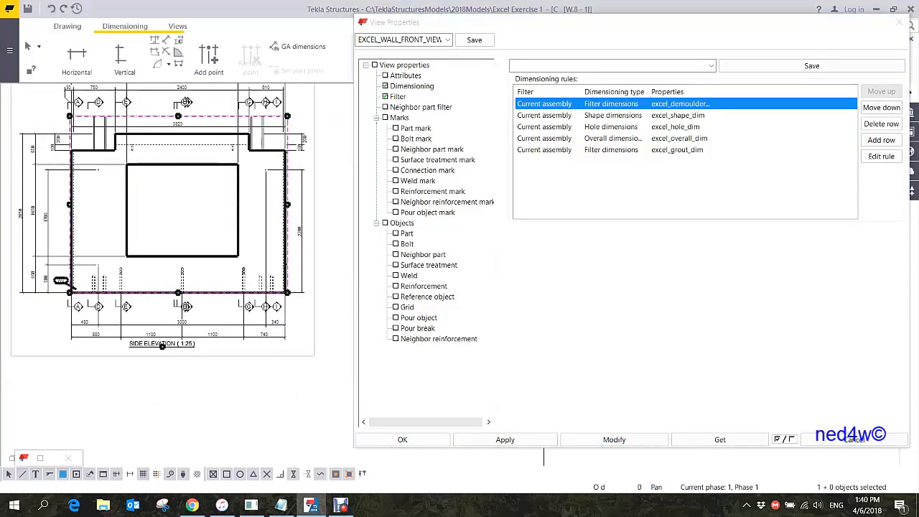
scroll(227, 278, down, 2)
key(Escape)
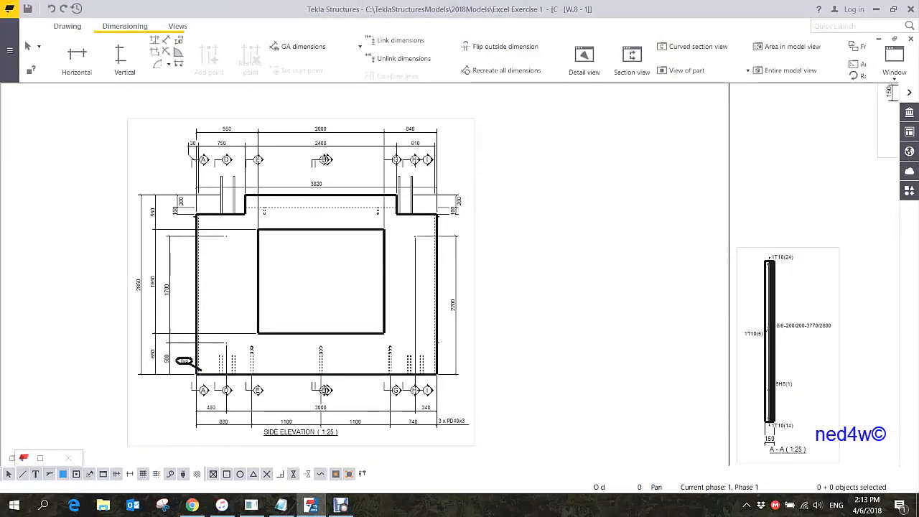
Open the side elevation's view properties and load the excel_grout filter for editing.
click(474, 230)
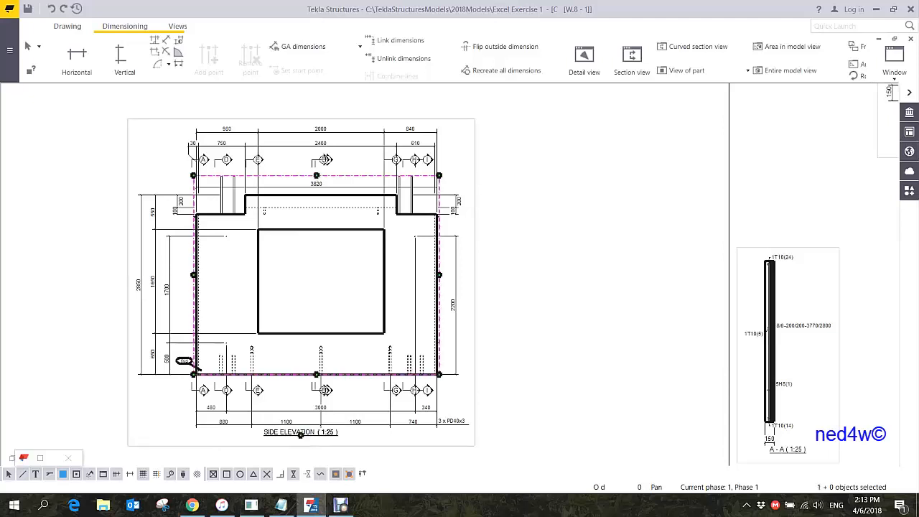
double_click(474, 229)
middle_drag(315, 244, 220, 232)
middle_drag(633, 456, 612, 459)
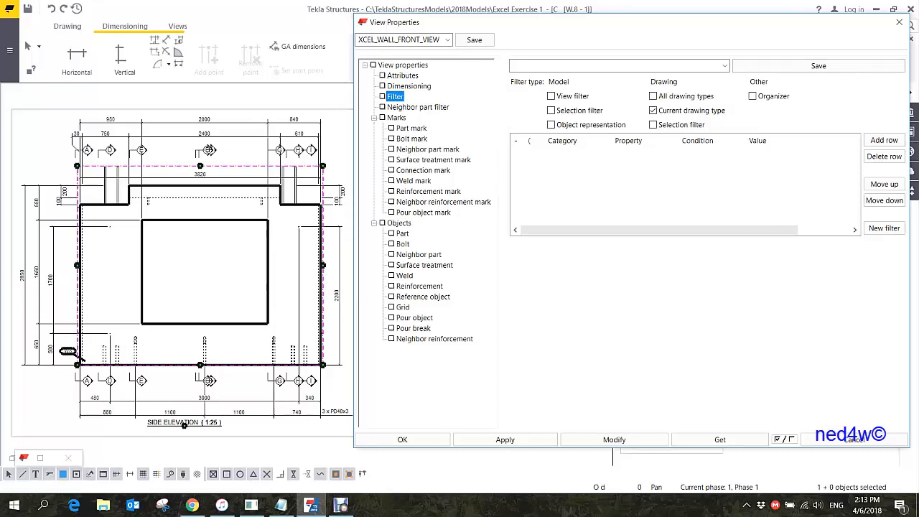
click(724, 65)
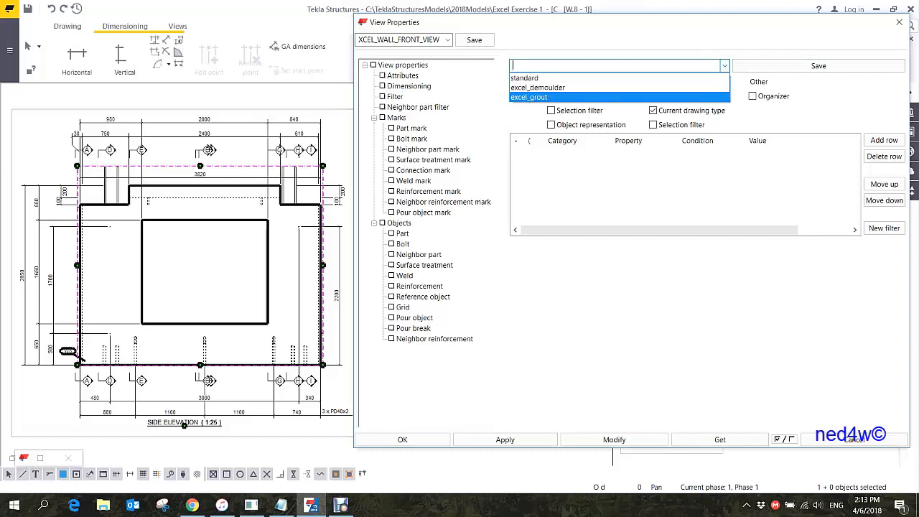
click(529, 97)
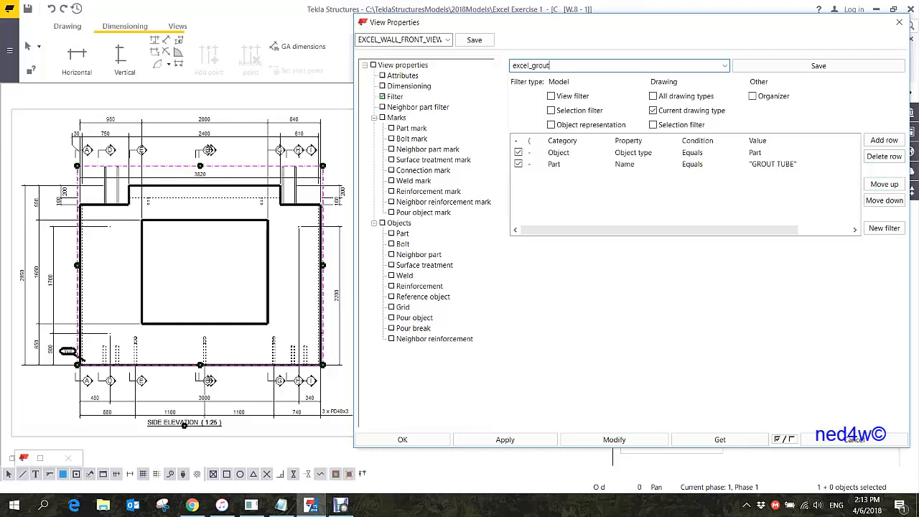
Replace the filter's part name value with "LIFTING ANCHOR" by picking a lifting anchor in the drawing.
click(772, 164)
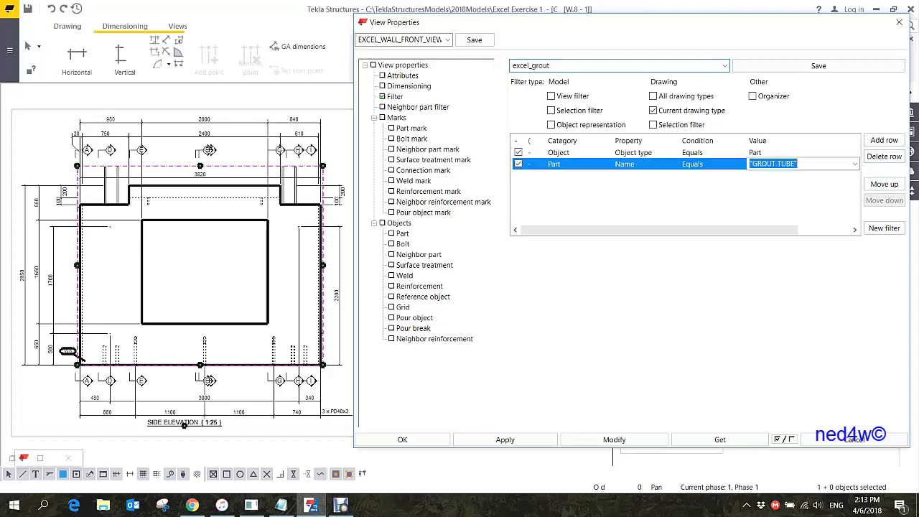
click(854, 164)
click(782, 195)
scroll(263, 208, up, 2)
click(260, 198)
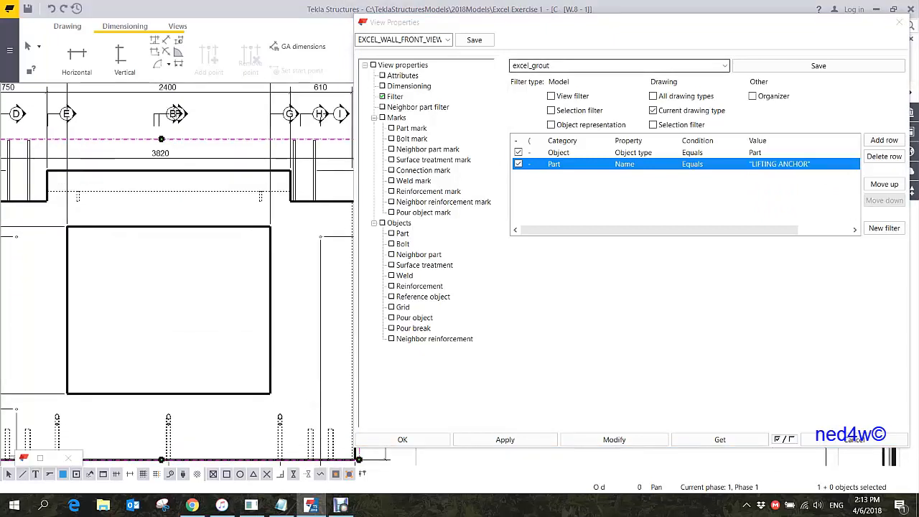
Save the edited filter under the new name excel_lifting and load it from the list of saved filters.
click(531, 65)
click(531, 65)
drag(531, 65, 549, 66)
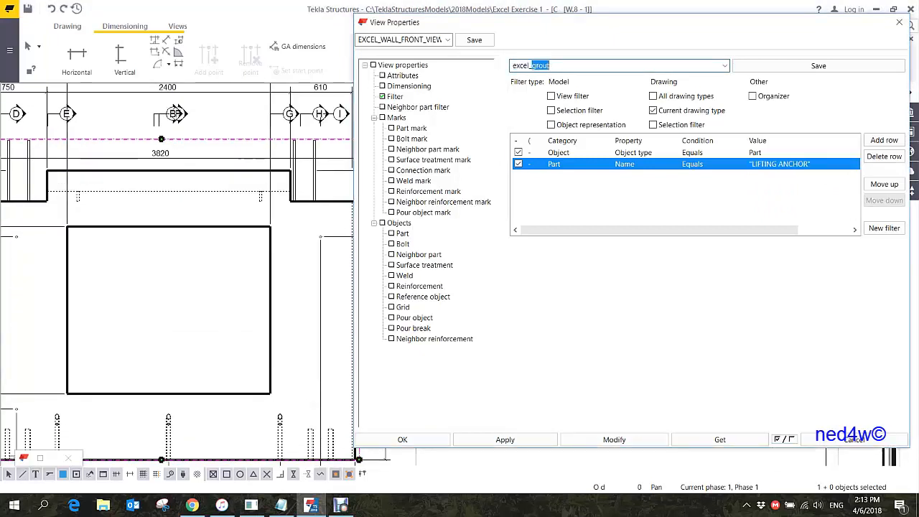
text(lifting)
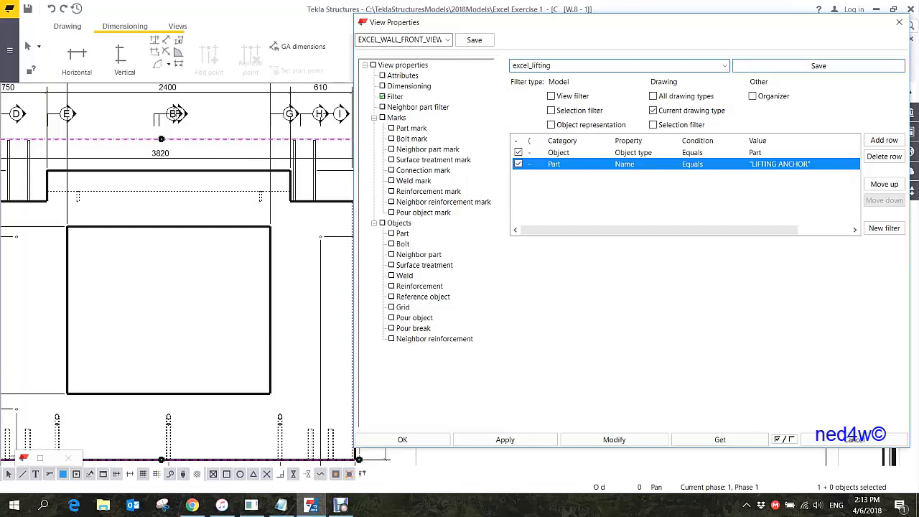
click(724, 66)
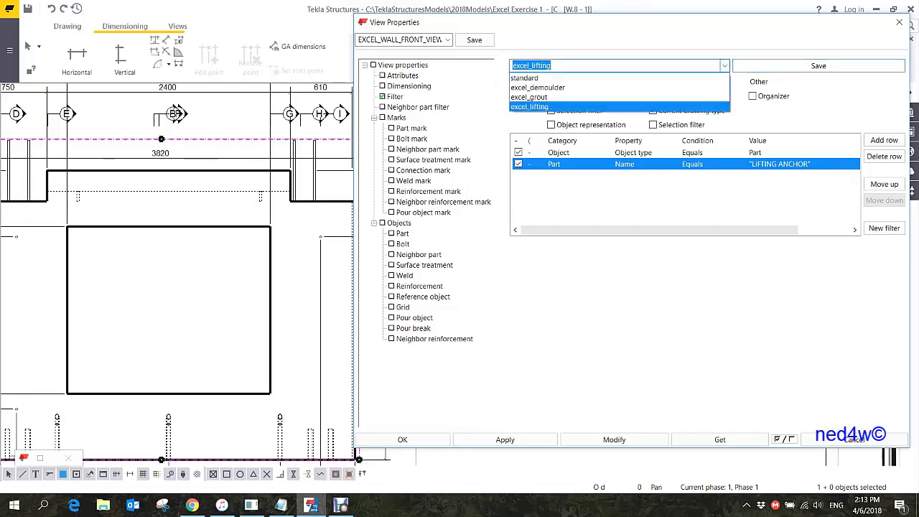
click(617, 106)
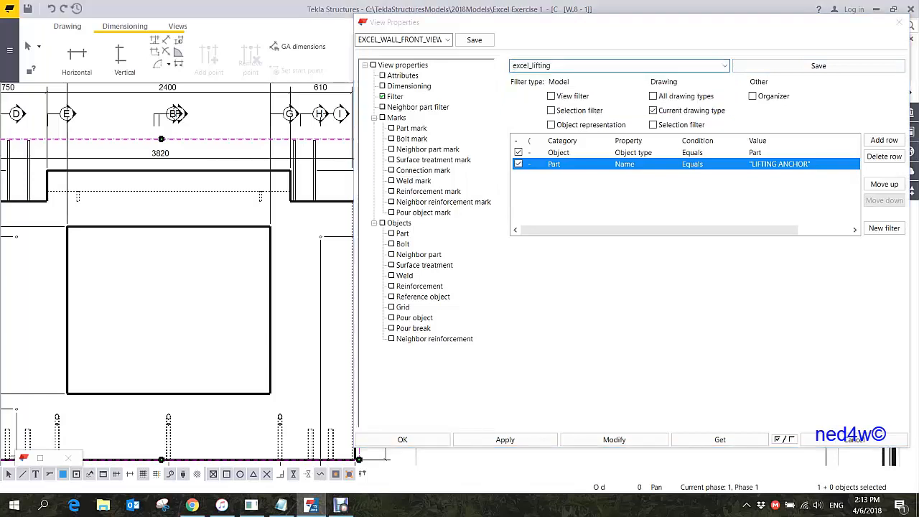
Replace the filter's part name value with "SPLICE SLEEVE" by picking a splice sleeve in the side elevation.
scroll(288, 183, down, 4)
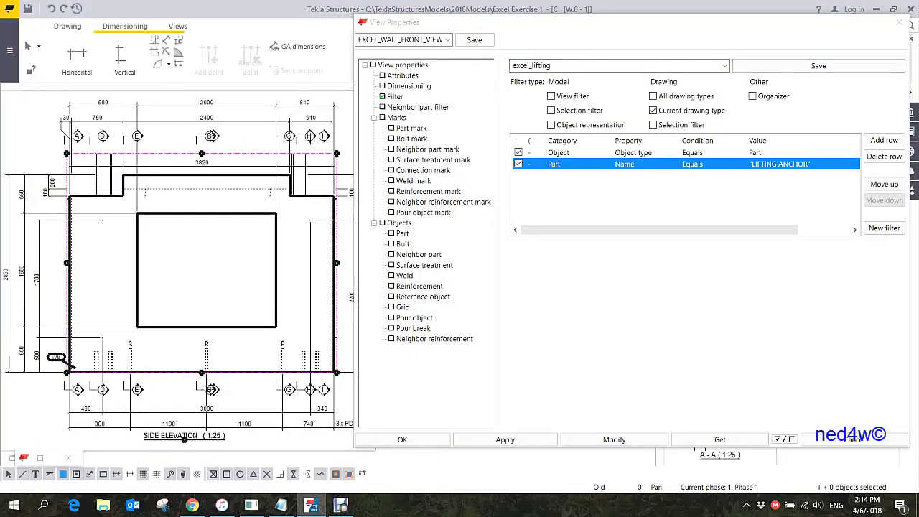
click(779, 165)
click(854, 164)
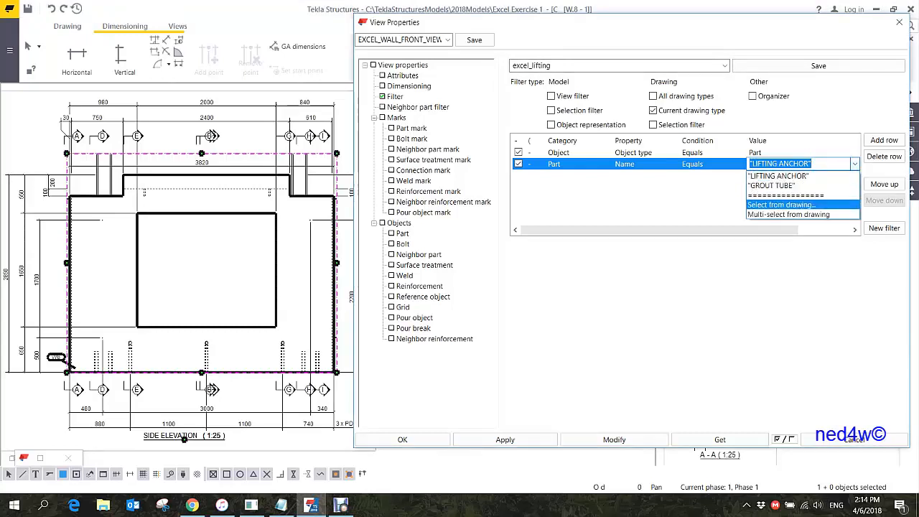
key(Return)
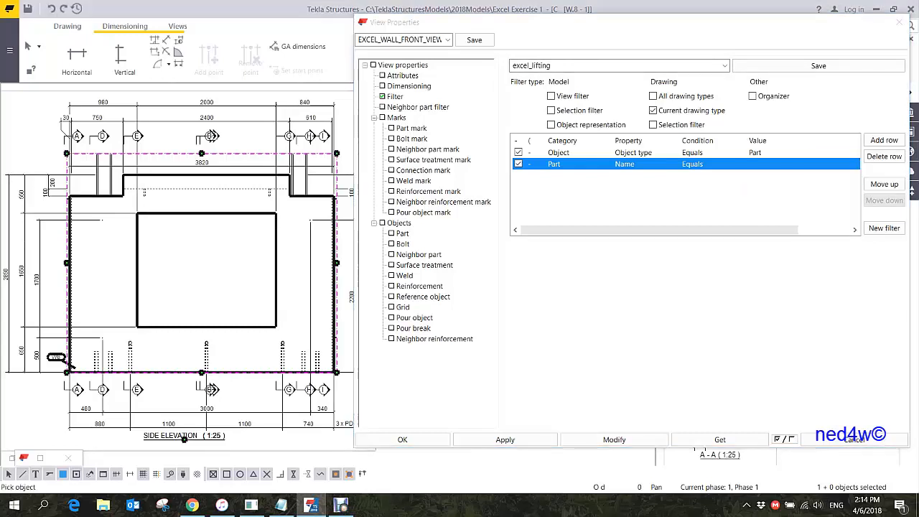
click(69, 364)
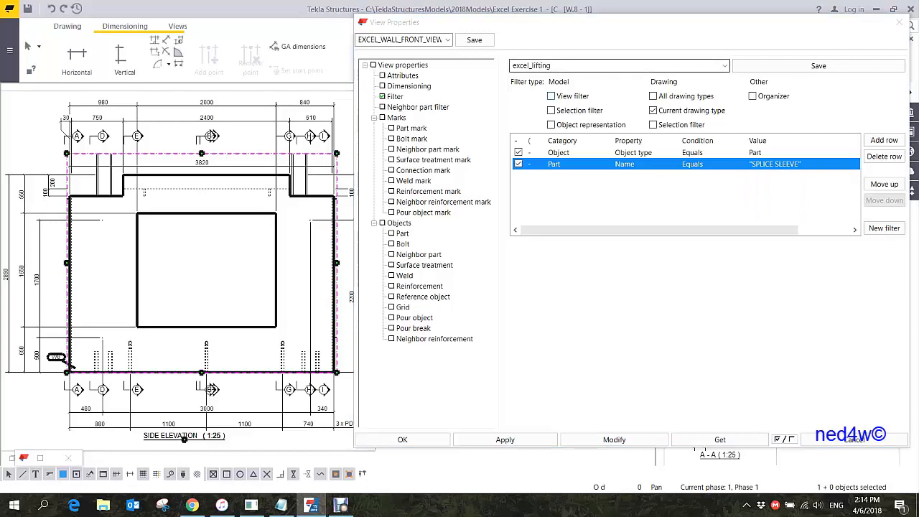
Save the splice sleeve filter under the new name excel_splice.
click(532, 65)
key(shift+End)
text(splice)
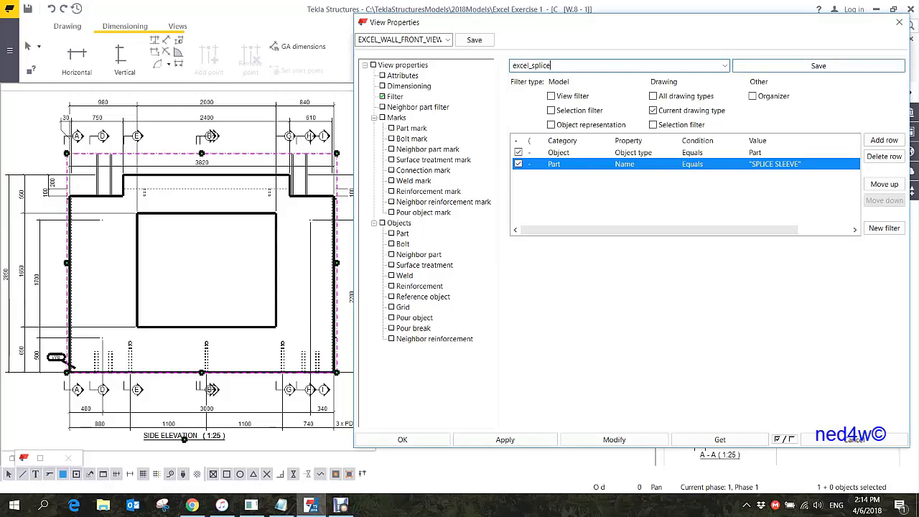
click(818, 66)
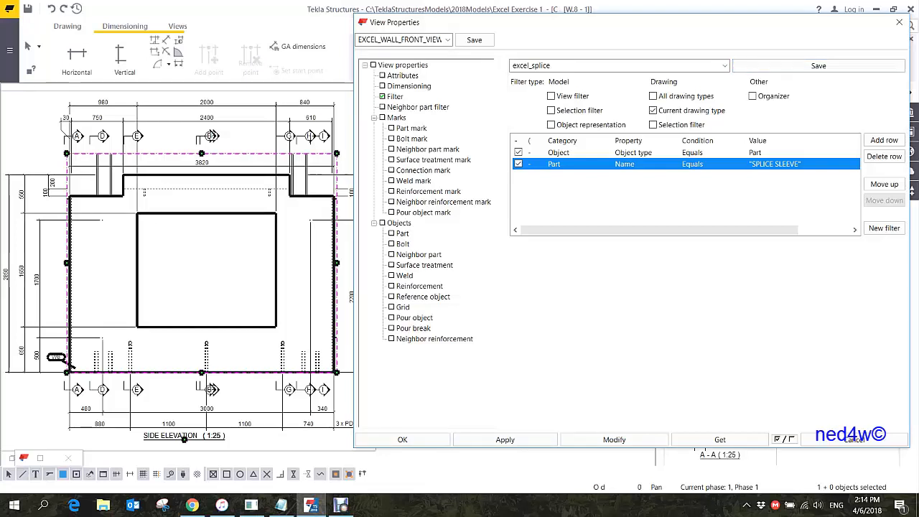
Reset the view filter to standard and open the view's dimensioning rules.
click(724, 65)
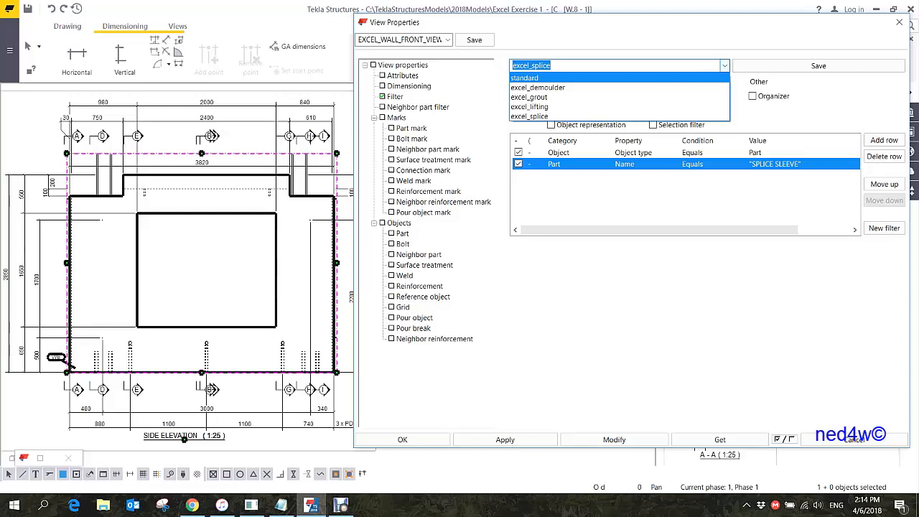
click(525, 77)
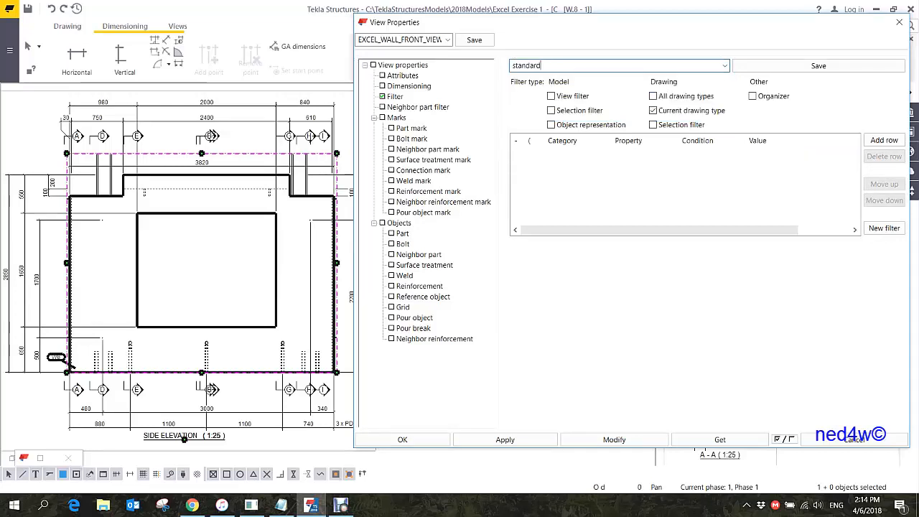
click(409, 86)
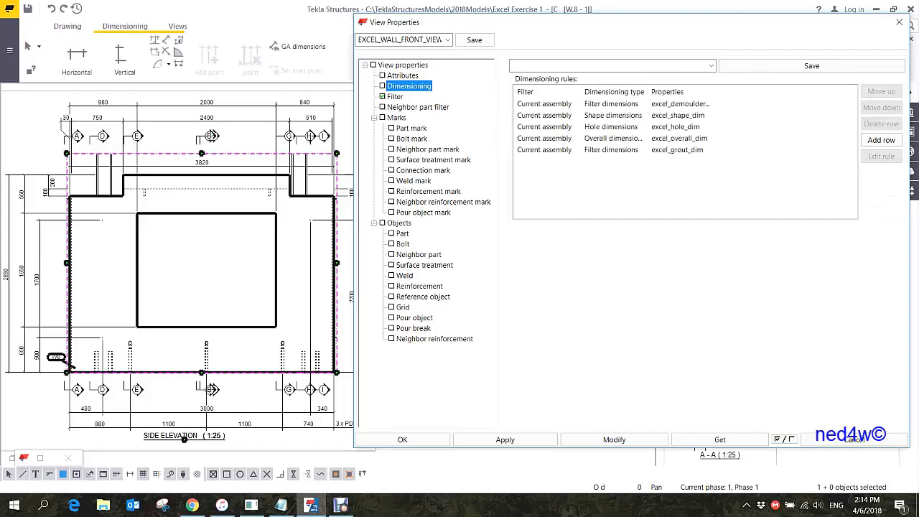
Add a new dimensioning rule for the current assembly with the type Filter dimensions.
click(881, 140)
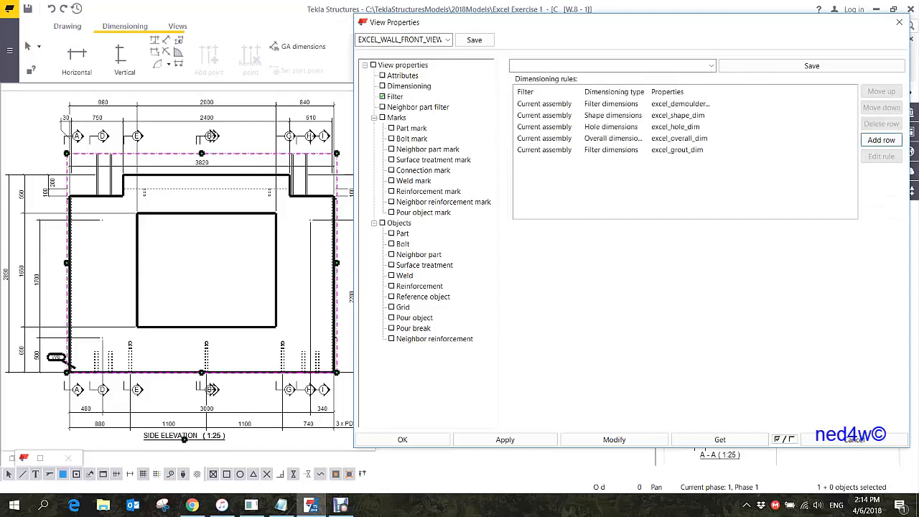
click(612, 161)
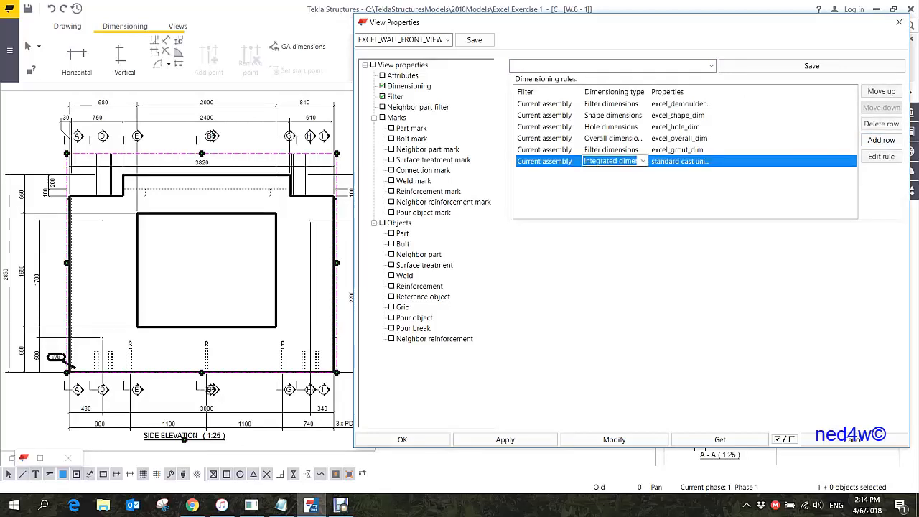
click(642, 161)
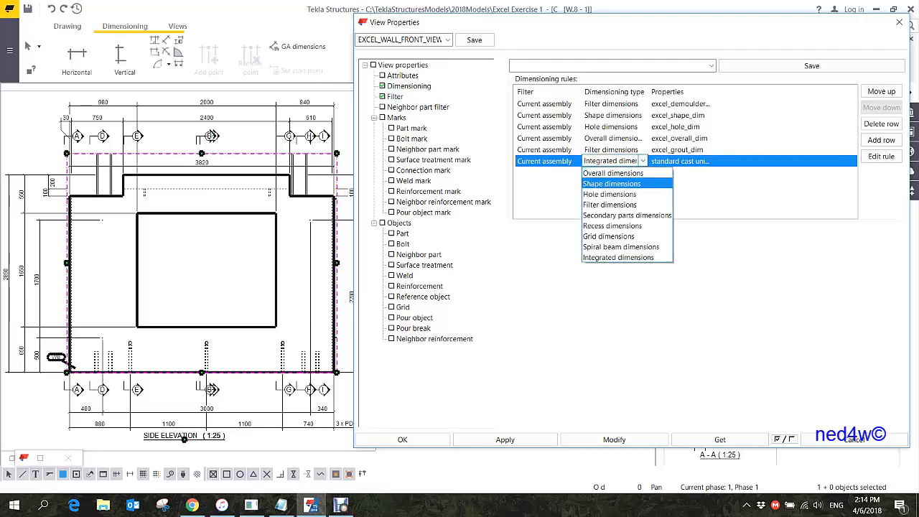
click(609, 205)
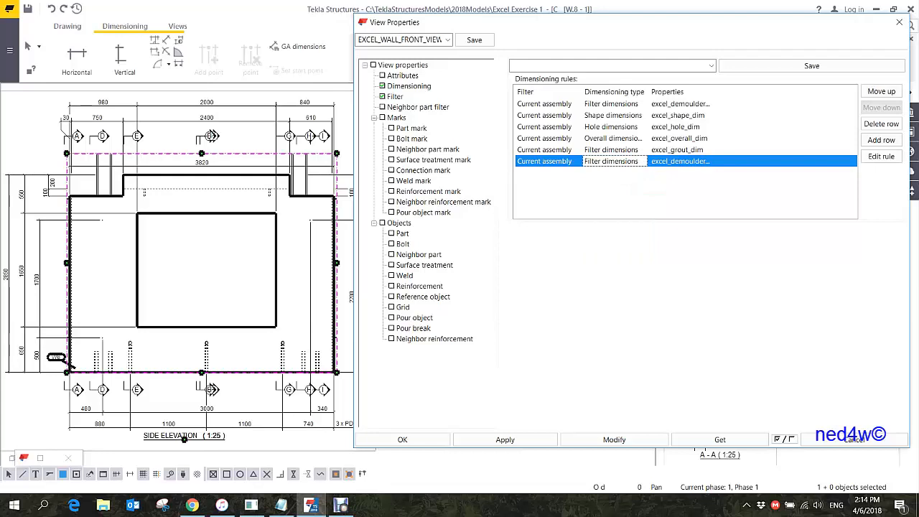
Set the new rule to dimension the excel_lifting filter, with dimension lines placed only above the wall.
click(881, 157)
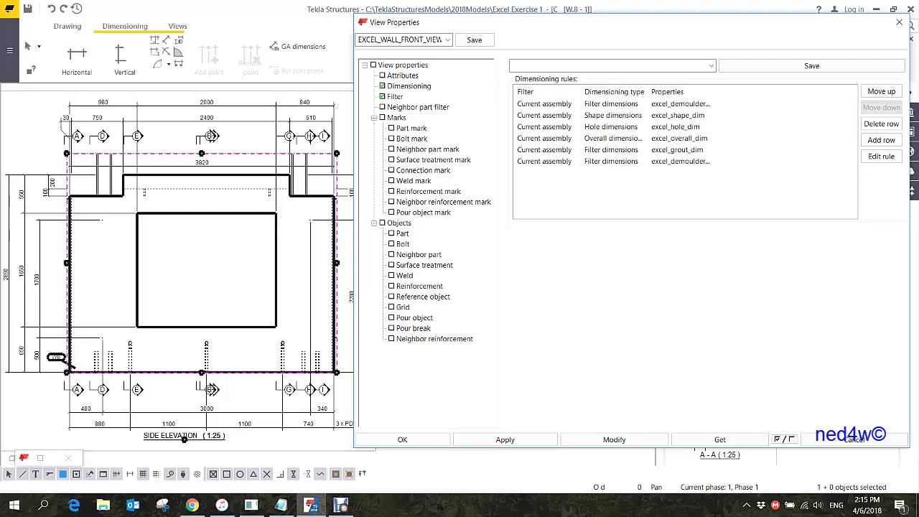
click(315, 58)
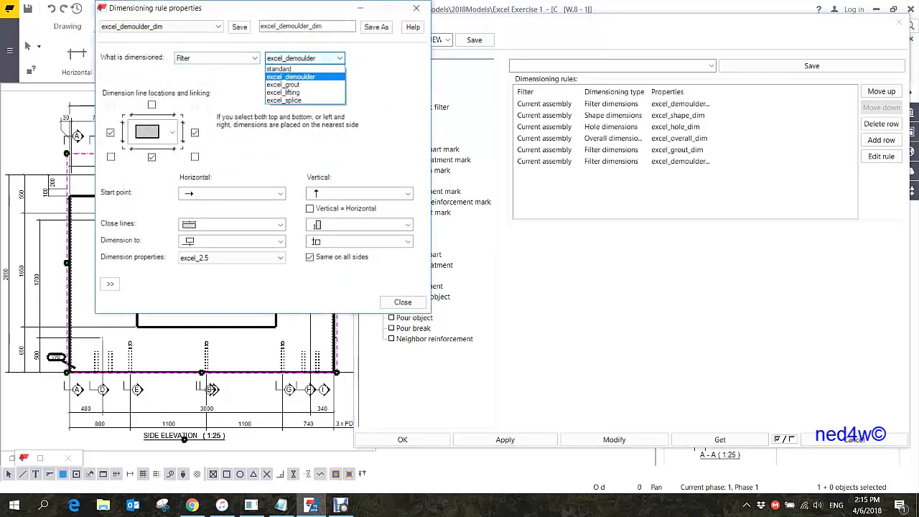
click(287, 93)
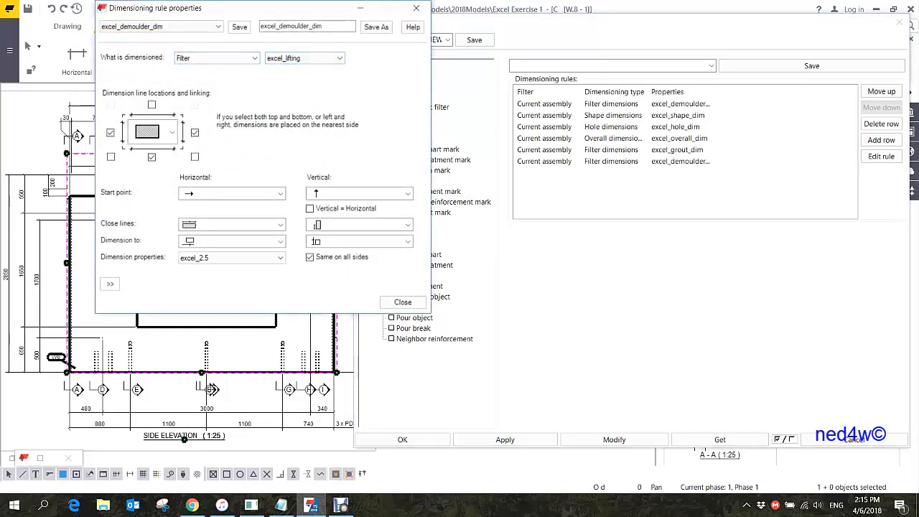
click(151, 105)
click(110, 133)
click(152, 158)
click(195, 132)
Save the lifting rule properties under the new name excel_liftingr_dim and close the rule properties.
drag(308, 27, 281, 27)
text(lifting)
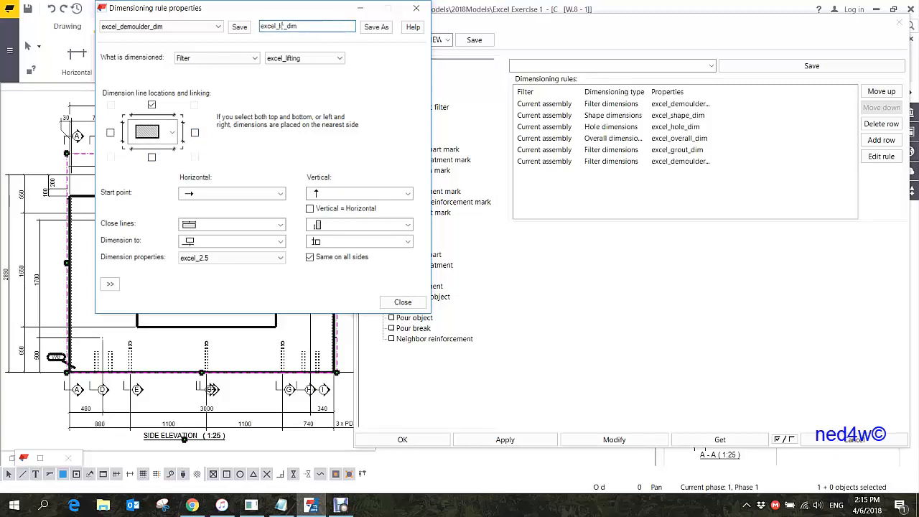
text(r)
click(375, 27)
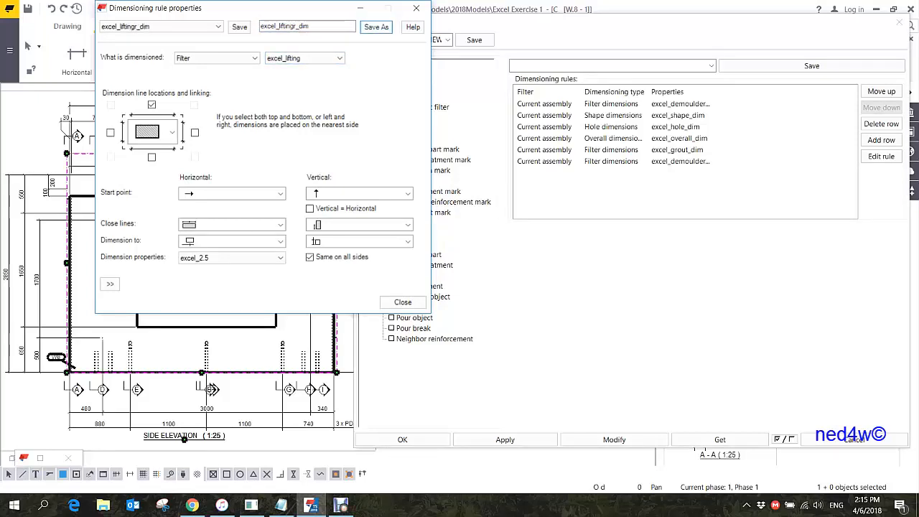
mouse_move(288, 9)
mouse_down()
mouse_move(378, 27)
mouse_move(446, 58)
mouse_move(439, 56)
mouse_up()
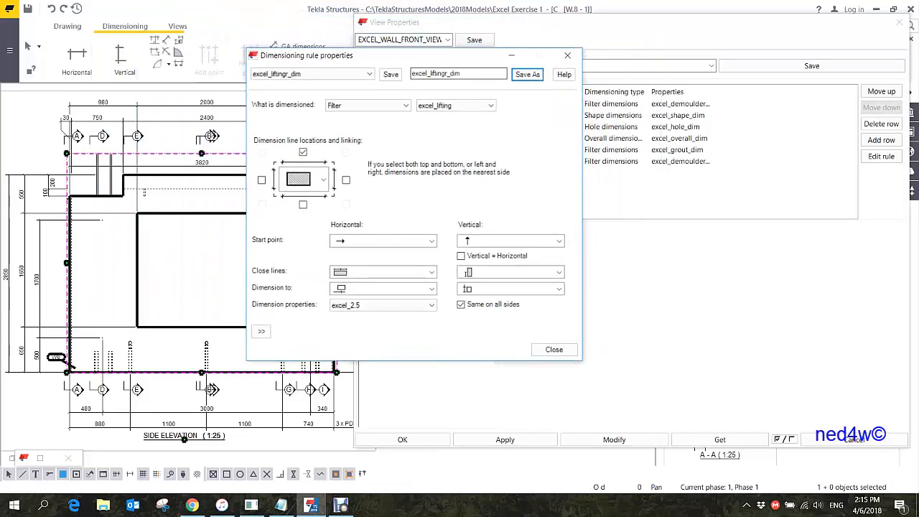
click(553, 349)
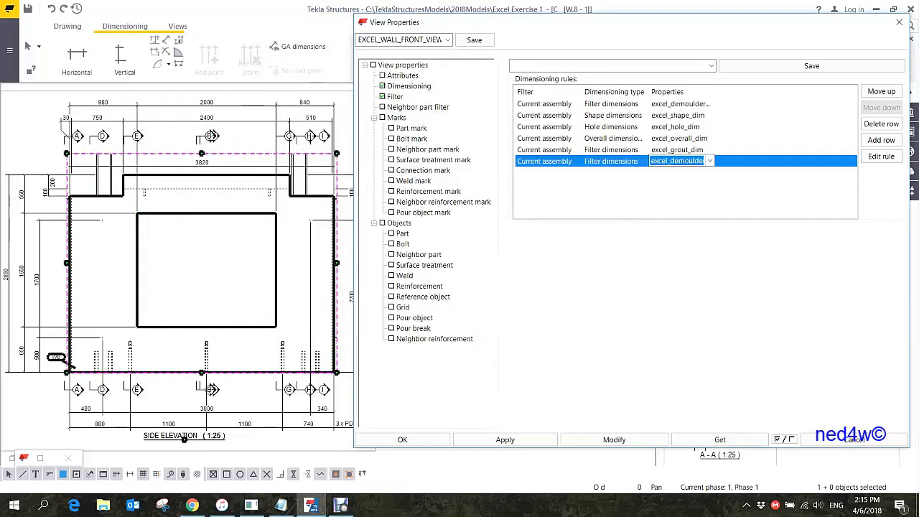
Assign excel_liftingr_dim to the new rule and apply it to the view as the first rule in the list.
click(709, 161)
click(677, 194)
click(881, 91)
click(880, 91)
click(880, 91)
click(881, 91)
click(880, 91)
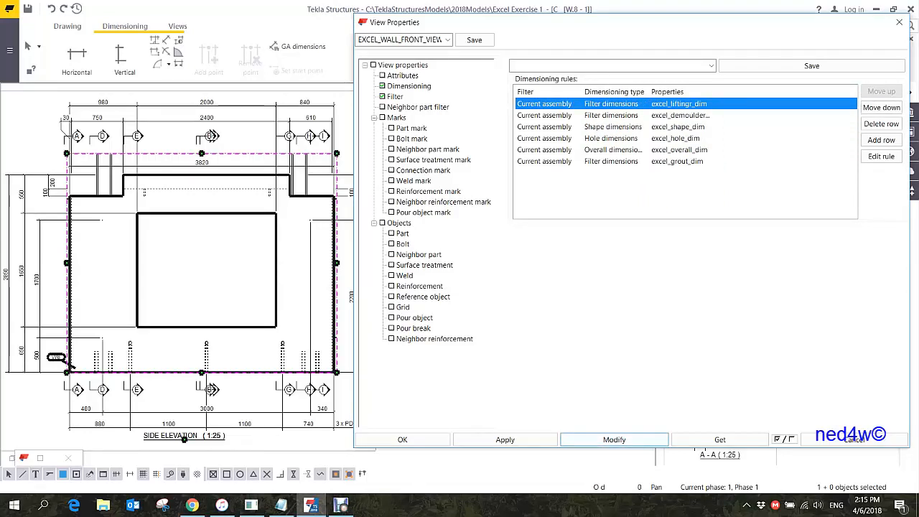
click(614, 439)
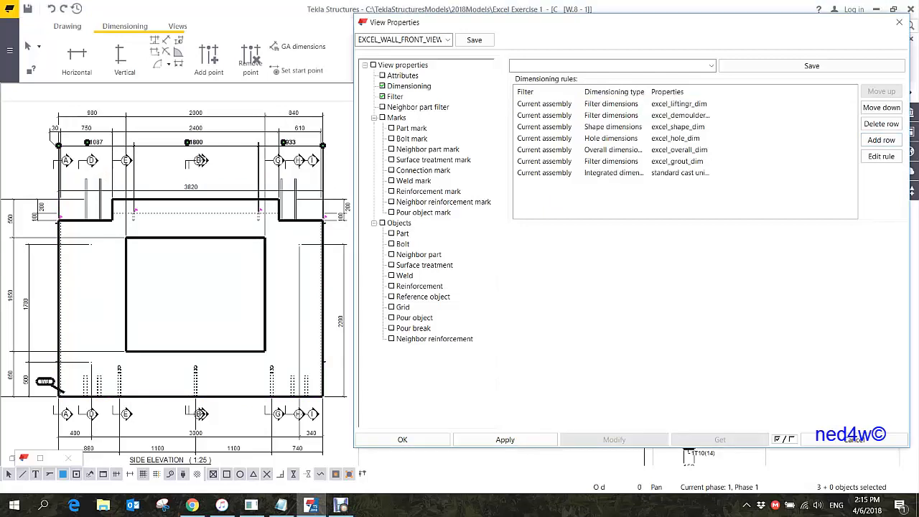
Add another Filter dimensions rule for the current assembly at the end of the rule list.
click(881, 140)
click(610, 172)
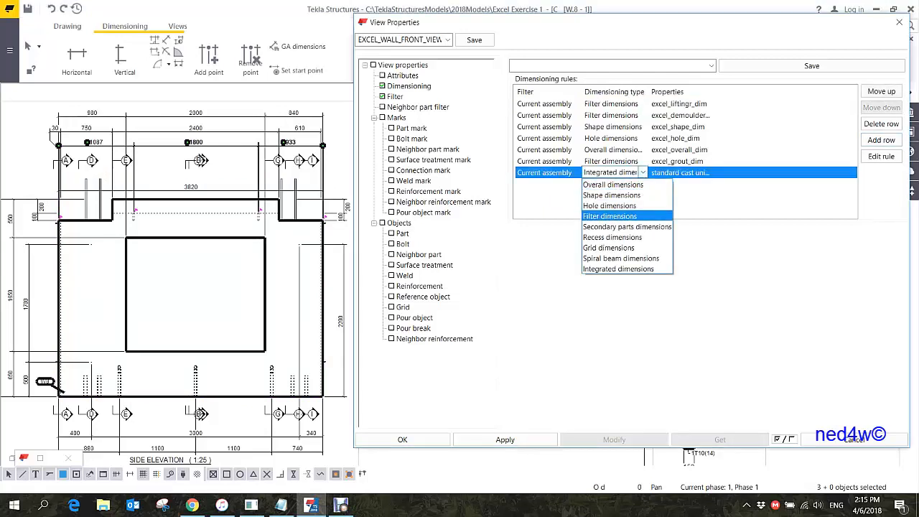
click(609, 216)
Set the added rule to dimension the excel_splice filter, with dimension lines placed only below the wall.
click(881, 156)
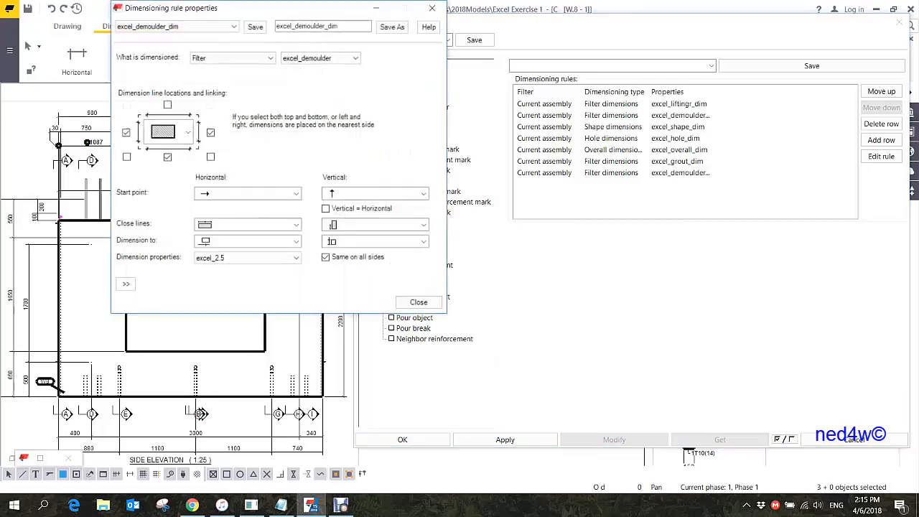
click(354, 58)
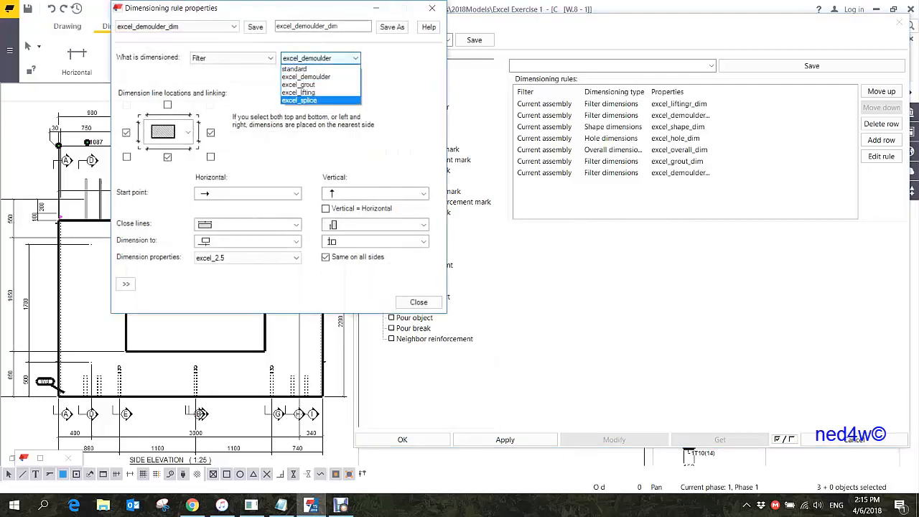
key(Return)
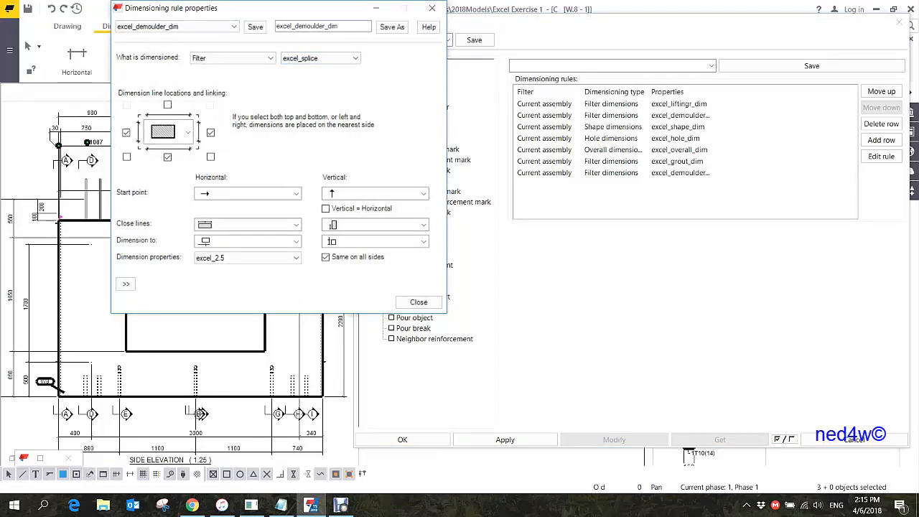
click(126, 132)
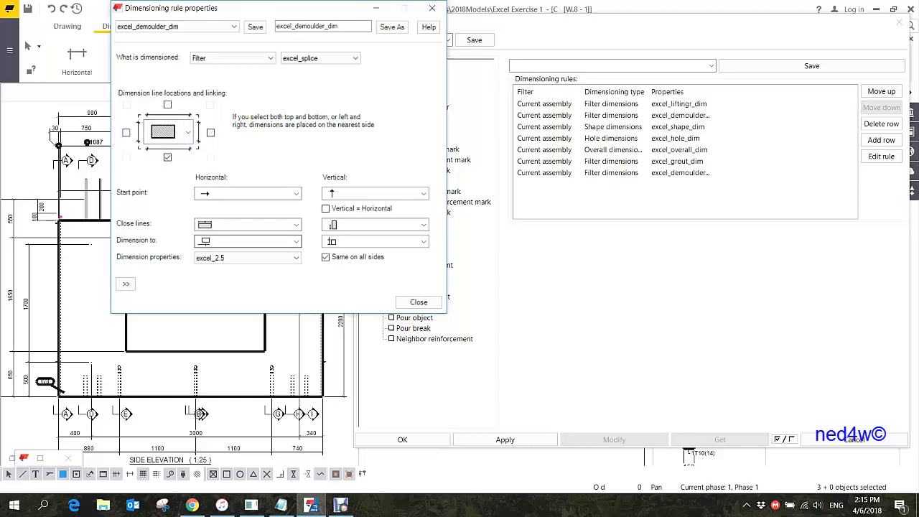
Save the splice rule properties under the new name excel_splice_dim and close the rule properties.
drag(326, 26, 295, 27)
text(splice)
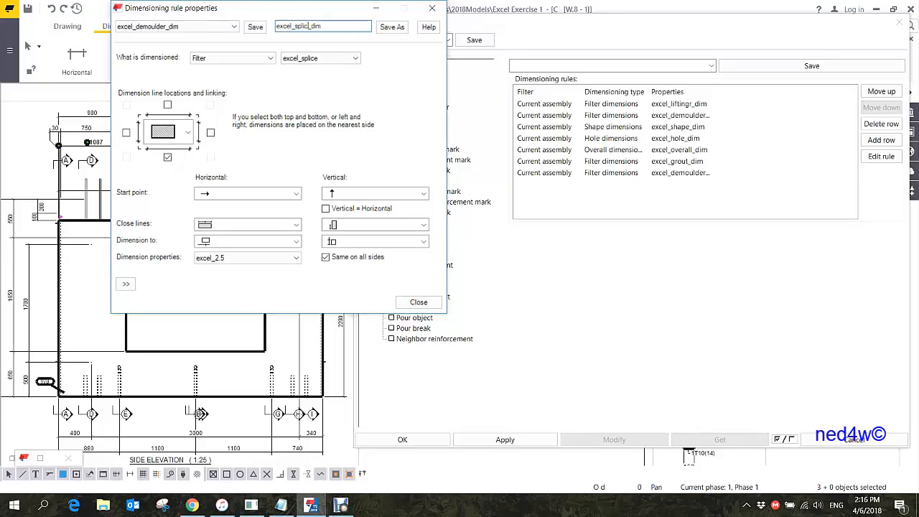
click(392, 26)
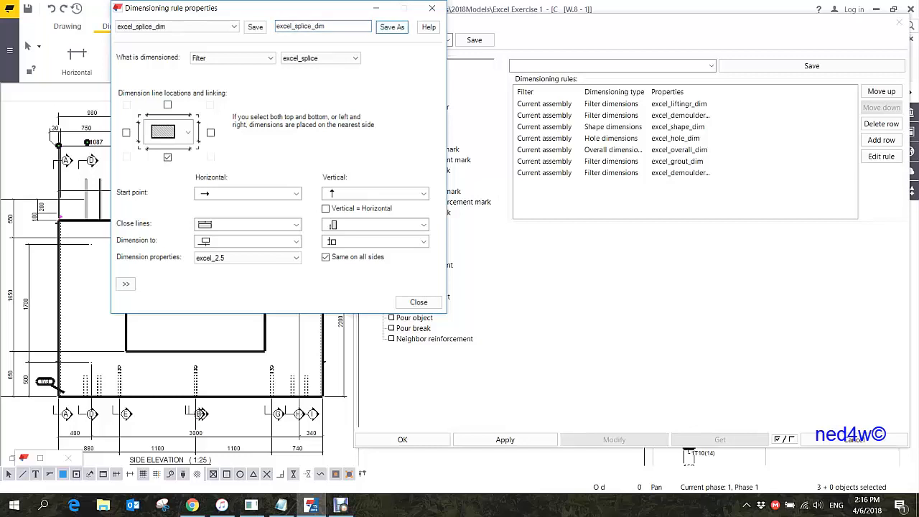
click(418, 302)
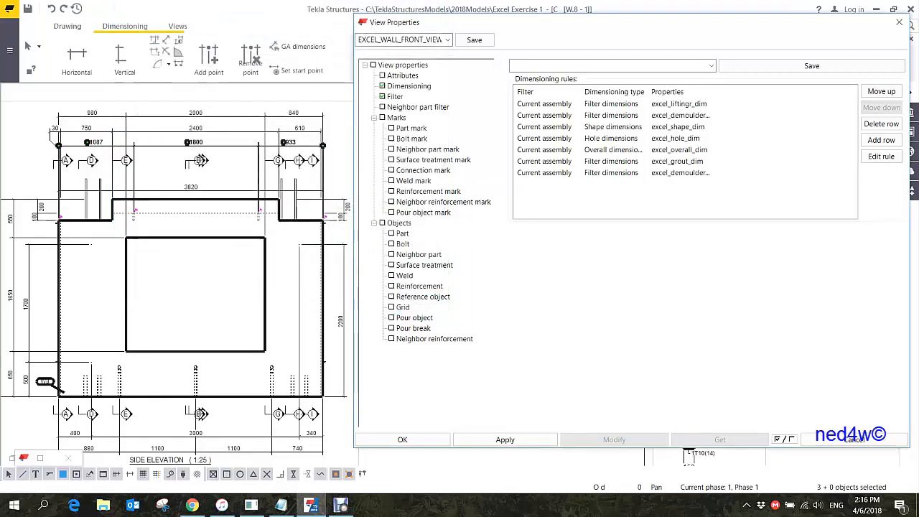
Assign excel_splice_dim to the last rule and apply the rules to the selected side elevation view.
click(710, 172)
key(Return)
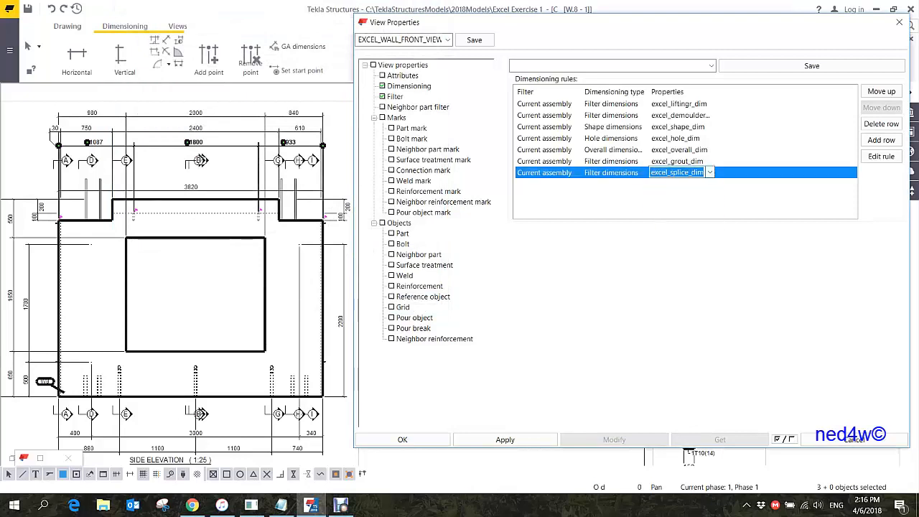
scroll(284, 344, down, 2)
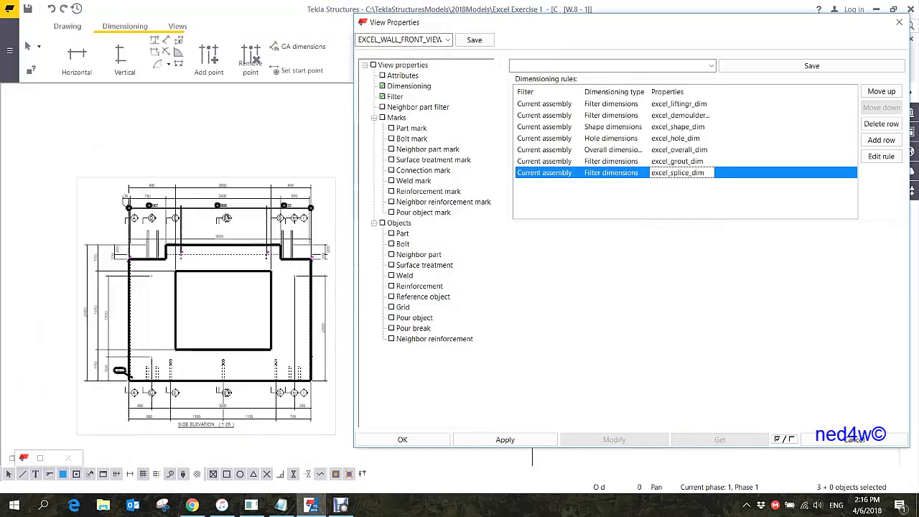
click(335, 347)
click(614, 440)
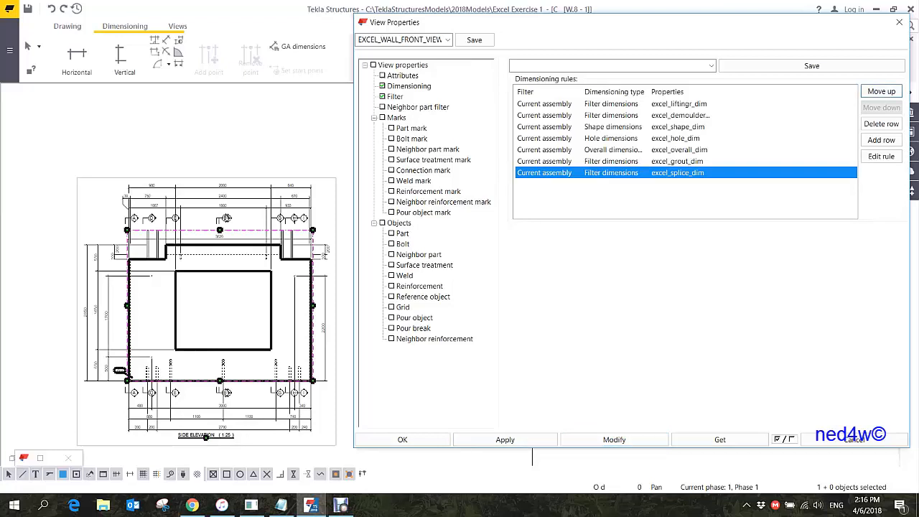
Move the excel_splice_dim rule to the first place in the list and update the side elevation.
click(881, 91)
click(881, 91)
click(880, 91)
click(881, 91)
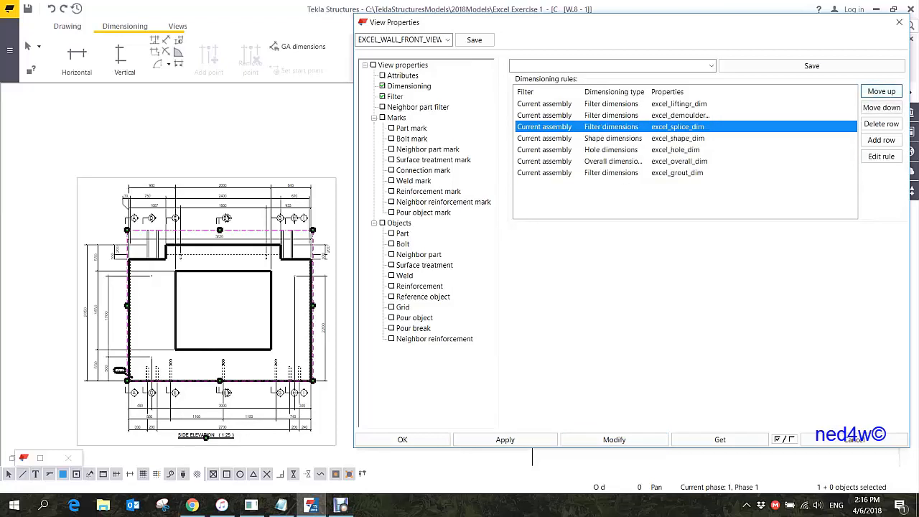
click(881, 91)
click(881, 92)
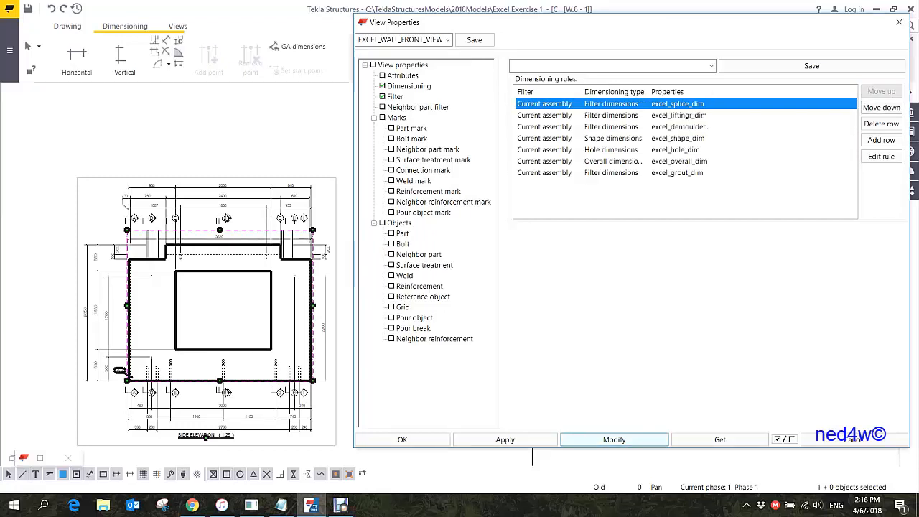
click(613, 439)
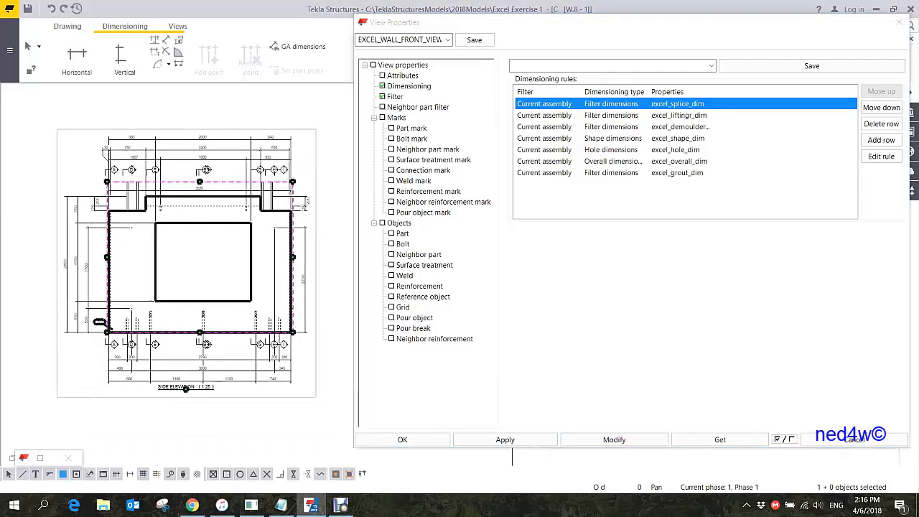
Save the front view properties and save the dimensioning rules under the new name excel_wall_dim.
drag(531, 22, 628, 43)
middle_drag(244, 273, 293, 261)
scroll(252, 366, up, 2)
scroll(215, 404, up, 1)
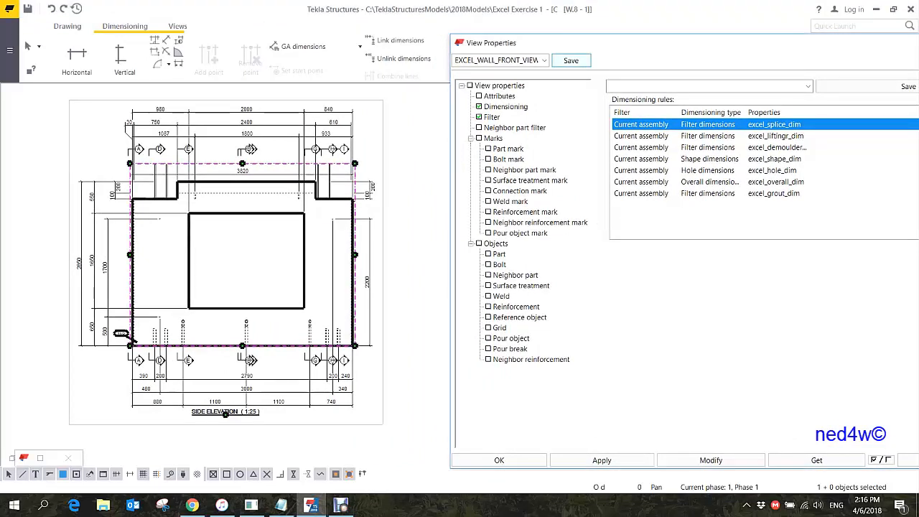
click(702, 86)
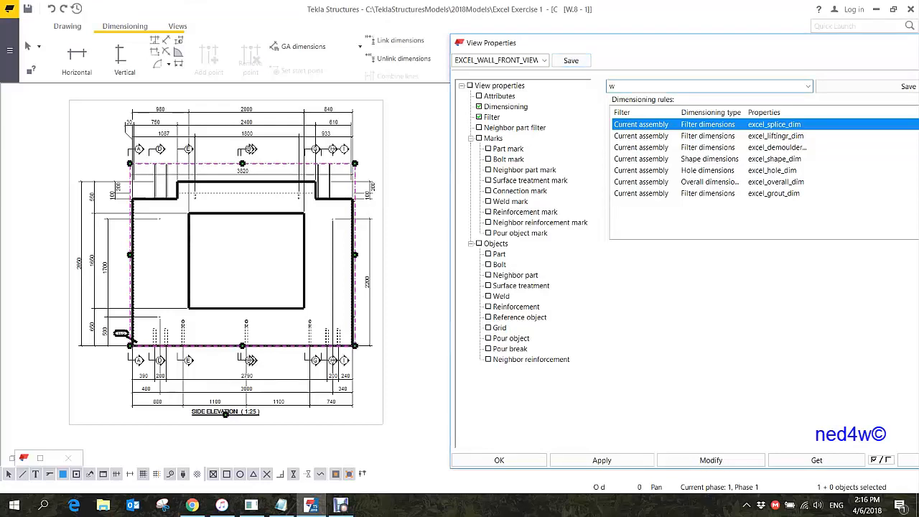
key(BackSpace)
text(ec)
text(cel_wa)
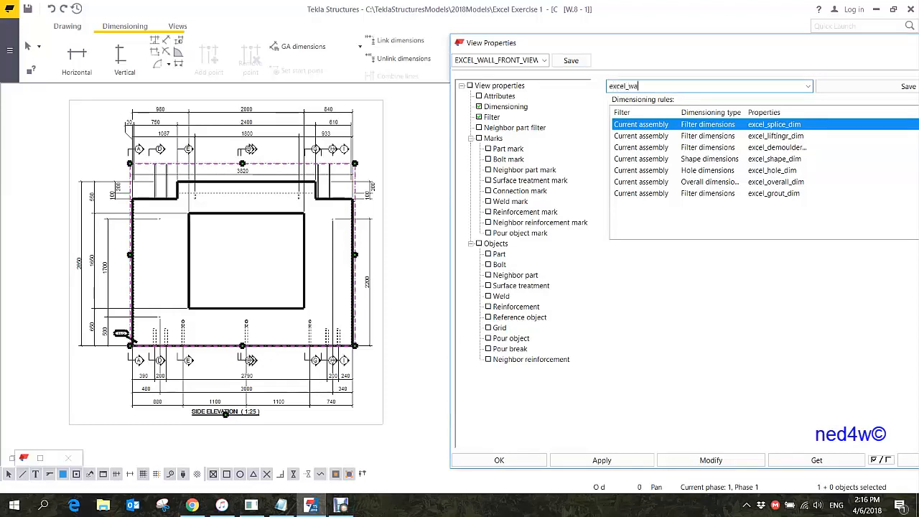
text(ll_dm)
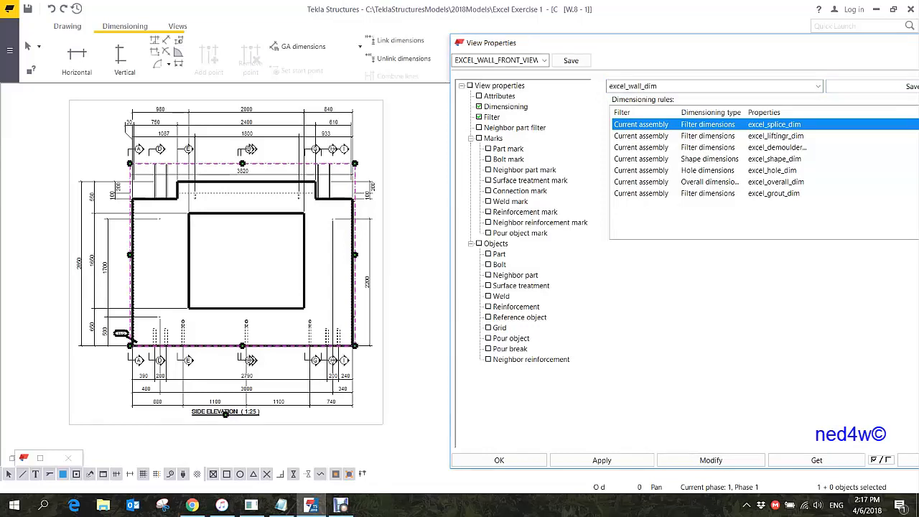
Close the view properties and open the cast unit drawing properties from the drawing sheet.
middle_drag(323, 215, 316, 216)
middle_drag(370, 266, 301, 259)
scroll(301, 259, down, 9)
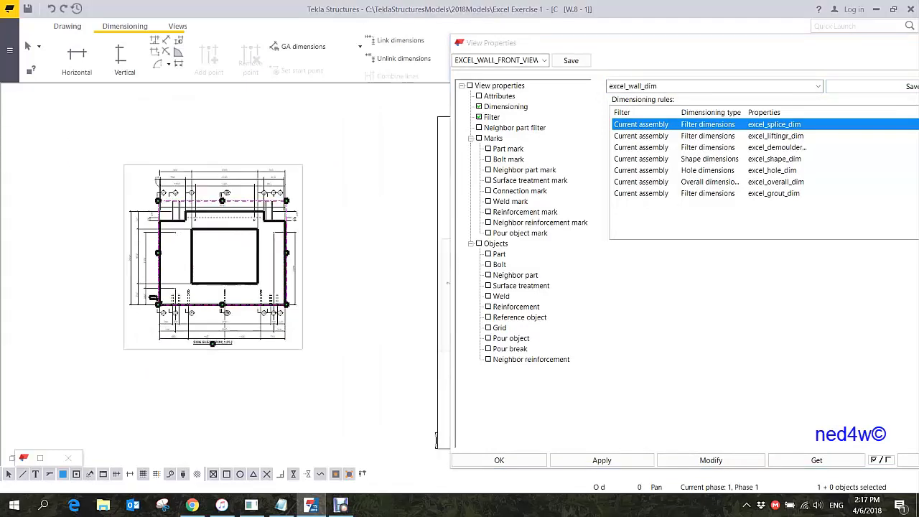
drag(567, 43, 367, 61)
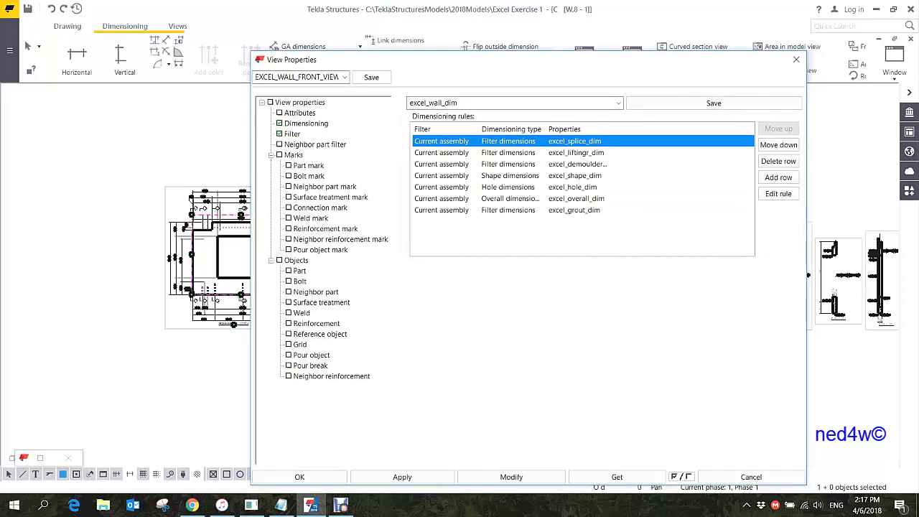
click(795, 58)
middle_drag(662, 260, 506, 260)
scroll(506, 259, up, 1)
scroll(506, 226, down, 3)
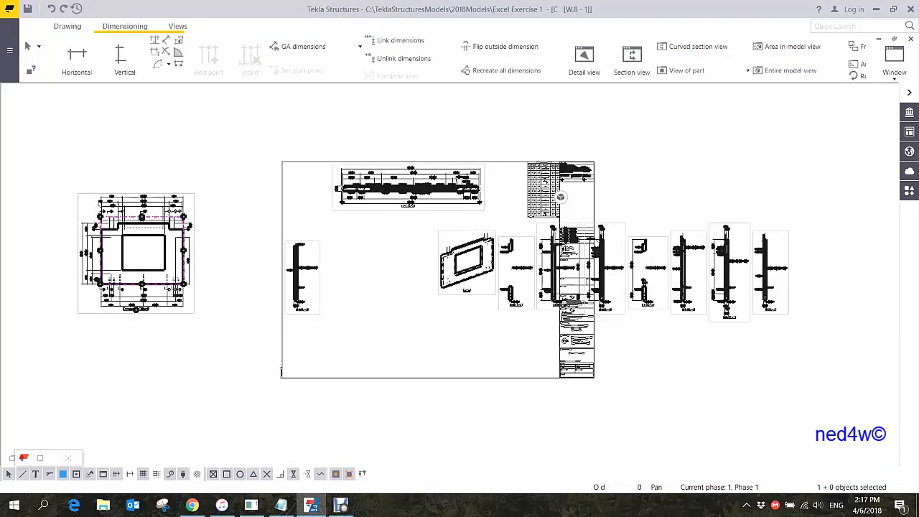
double_click(281, 371)
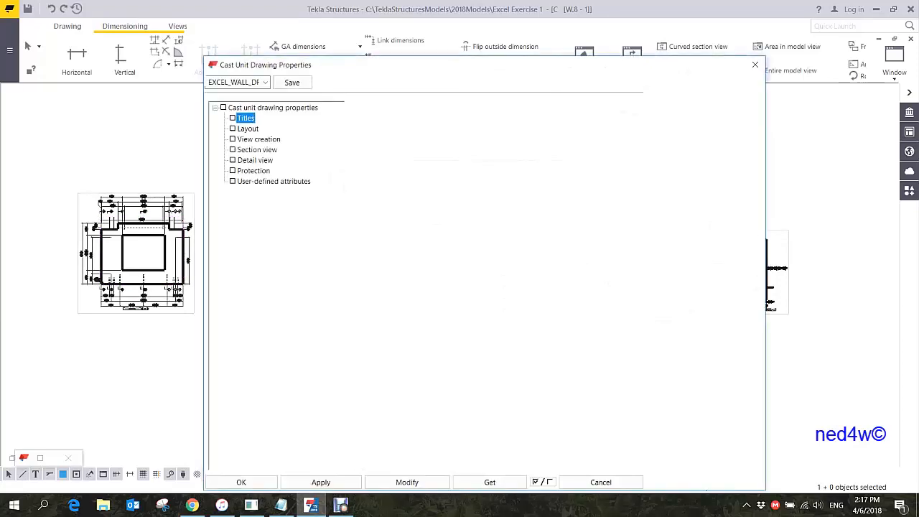
Show the view creation settings in the cast unit drawing properties and assign EXCEL_WALL_FRONT_VIEW to the top view.
drag(401, 65, 620, 30)
click(476, 104)
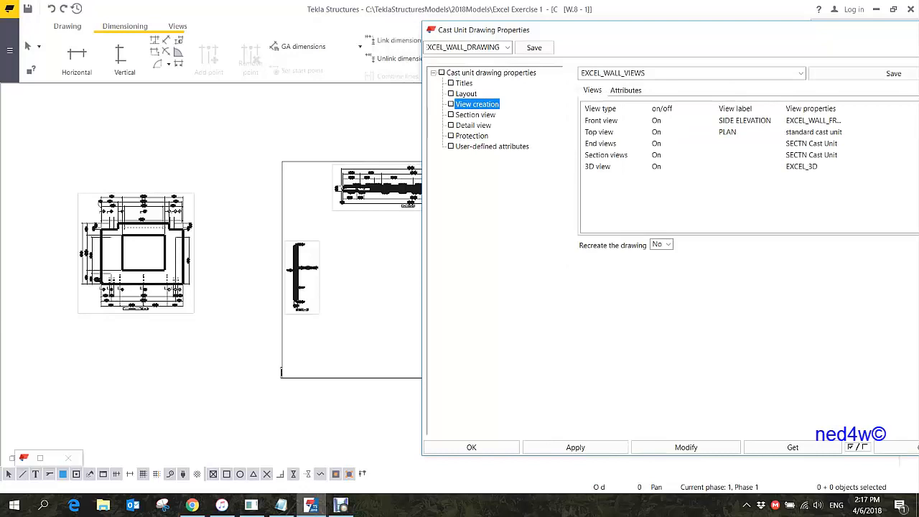
drag(560, 30, 463, 28)
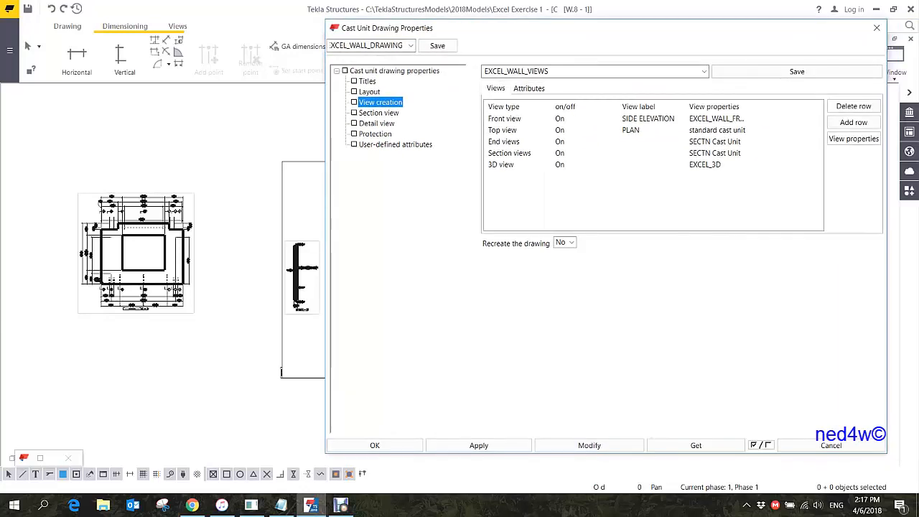
drag(752, 106, 806, 106)
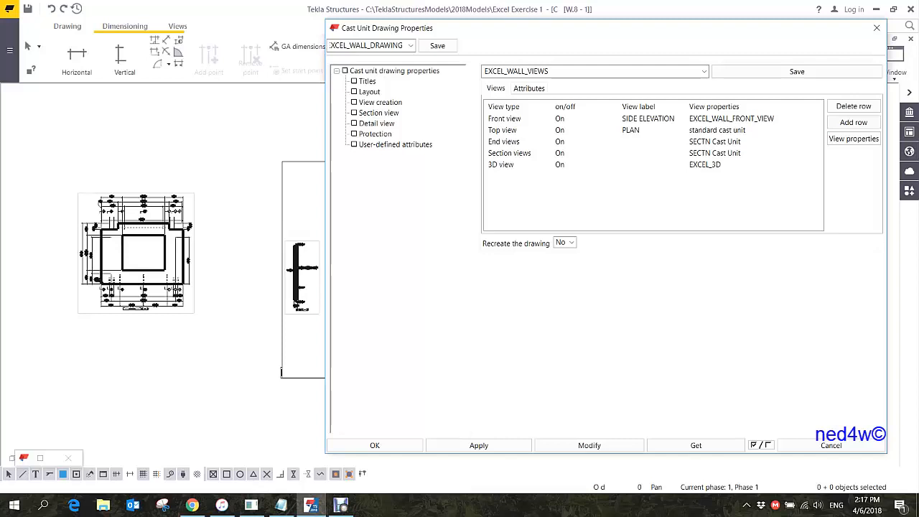
click(717, 130)
click(746, 130)
click(800, 130)
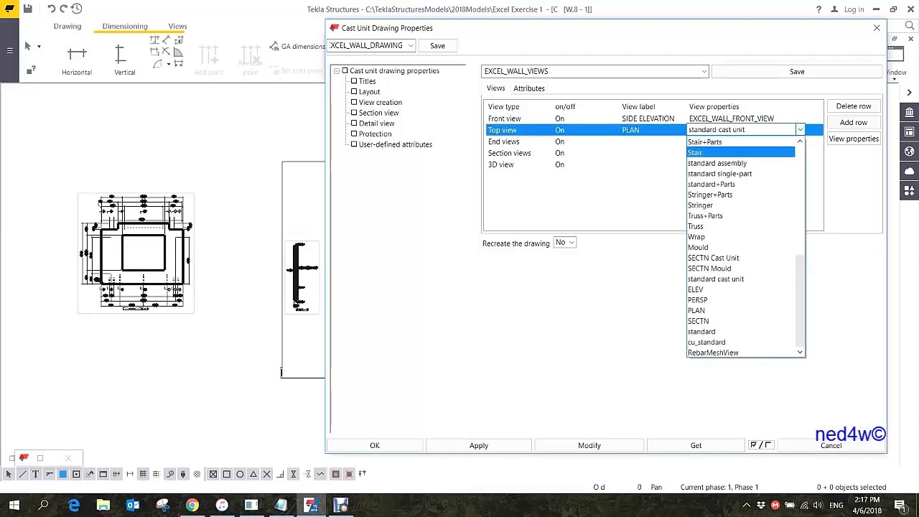
scroll(747, 258, up, 9)
click(747, 153)
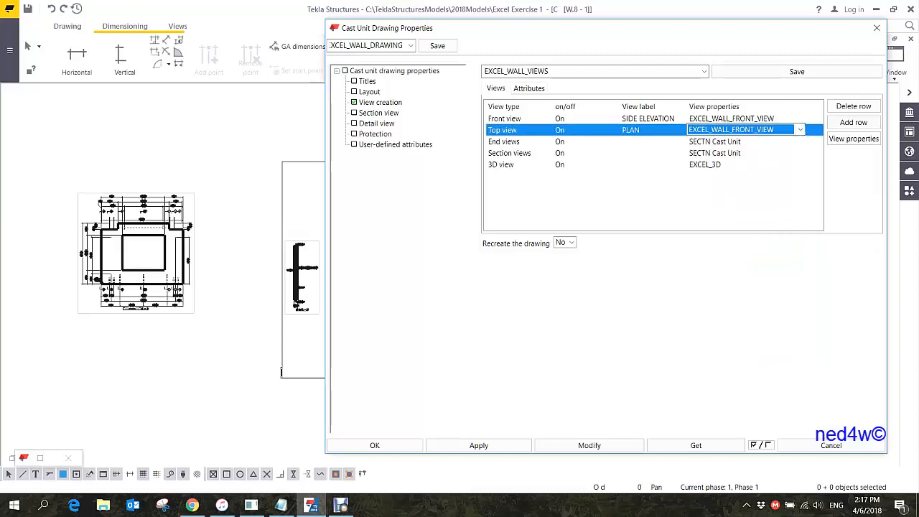
Assign the EXCEL_WALL_FRONT_VIEW view properties to the end views.
click(746, 141)
click(505, 142)
click(760, 141)
click(799, 141)
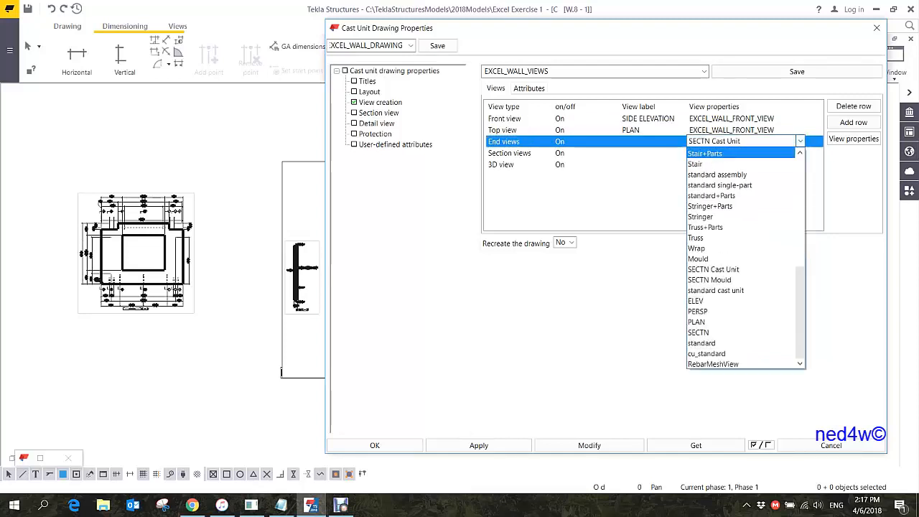
scroll(747, 258, up, 5)
scroll(747, 257, up, 3)
click(746, 163)
Assign EXCEL_WALL_FRONT_VIEW to the section views and save the view creation settings as EXCEL_WALL_VIEWS.
click(746, 153)
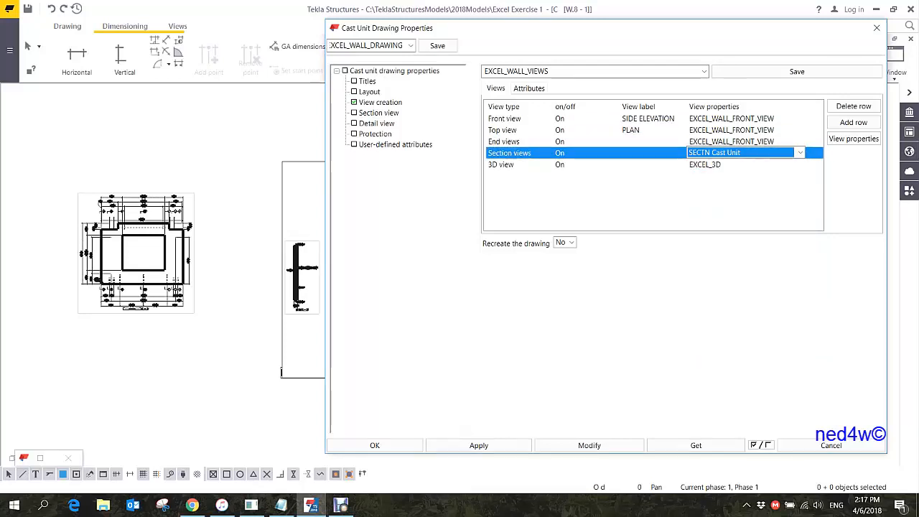
click(800, 152)
scroll(747, 265, up, 8)
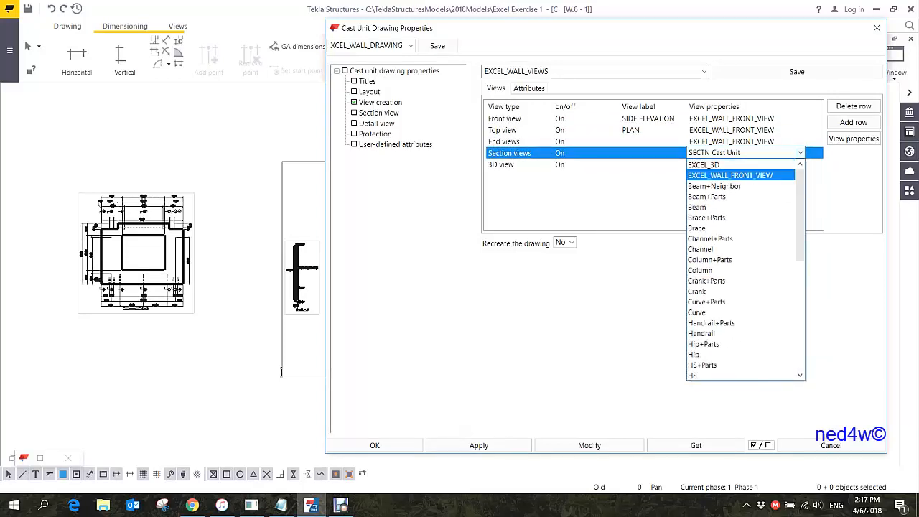
click(747, 175)
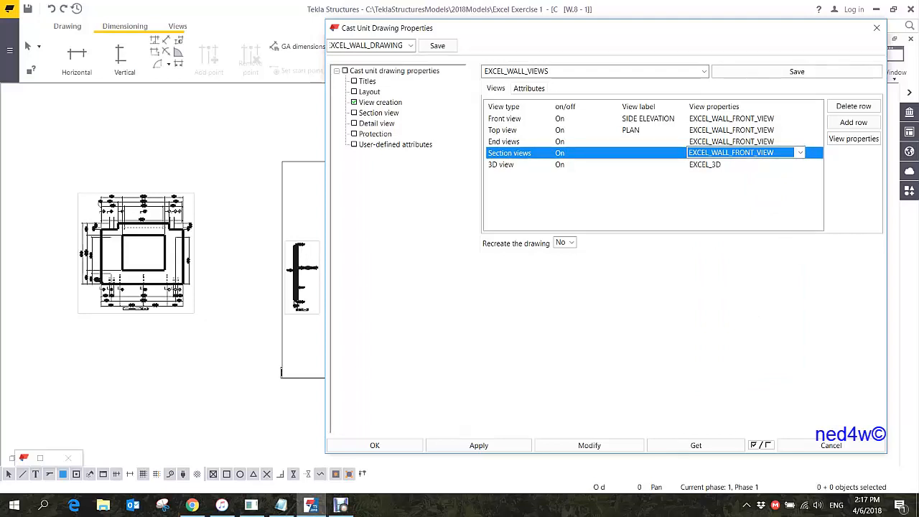
click(797, 71)
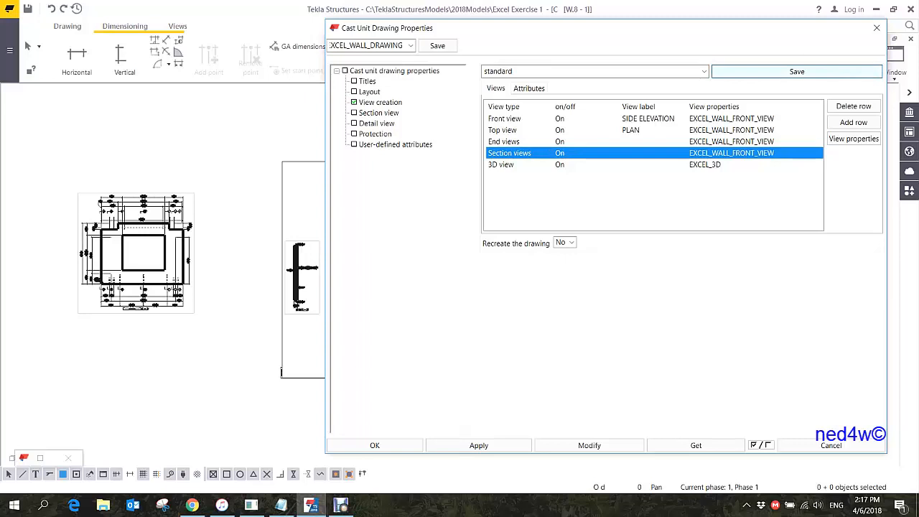
Turn on recreating the drawing, modify the drawing with the new view settings and close the properties.
click(564, 242)
click(559, 261)
click(589, 445)
click(435, 269)
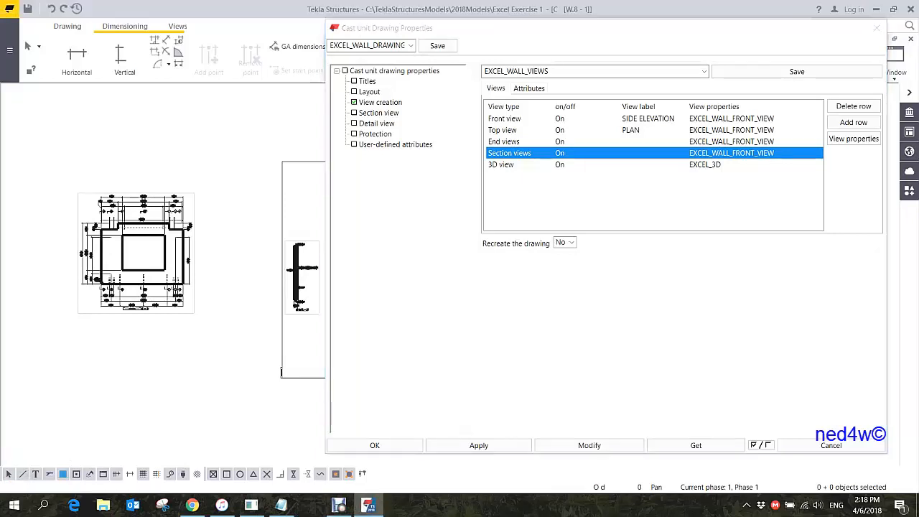
click(375, 445)
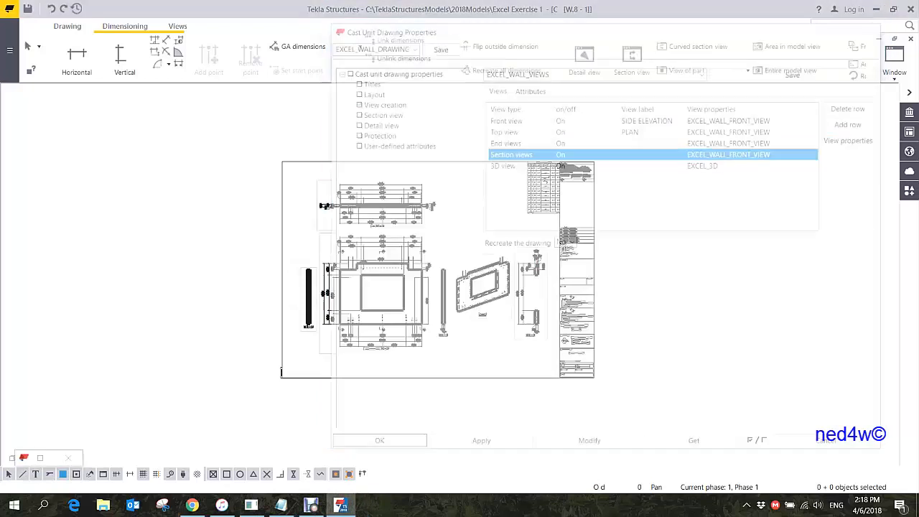
Examine the dimensions in the plan view of the recreated drawing.
middle_drag(459, 302, 454, 305)
mouse_move(669, 323)
middle_down()
mouse_move(644, 330)
mouse_move(712, 340)
middle_up()
scroll(644, 331, up, 4)
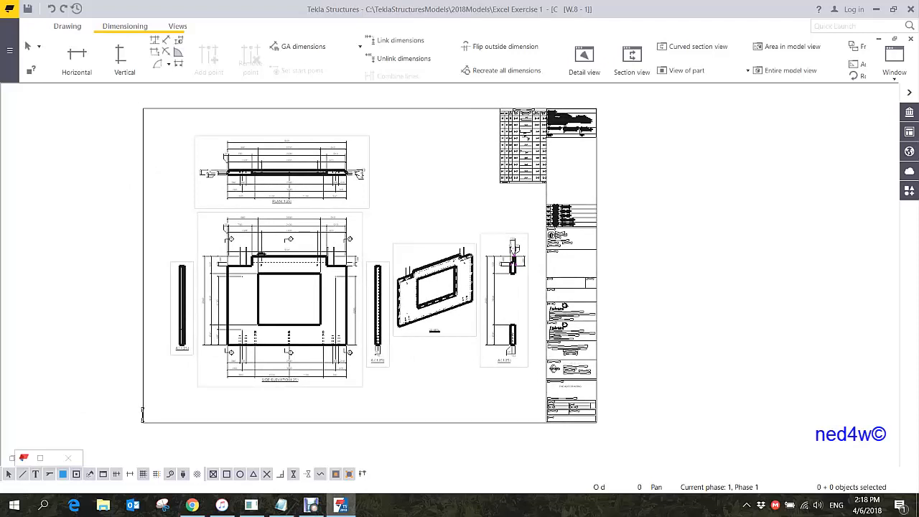
scroll(222, 142, up, 10)
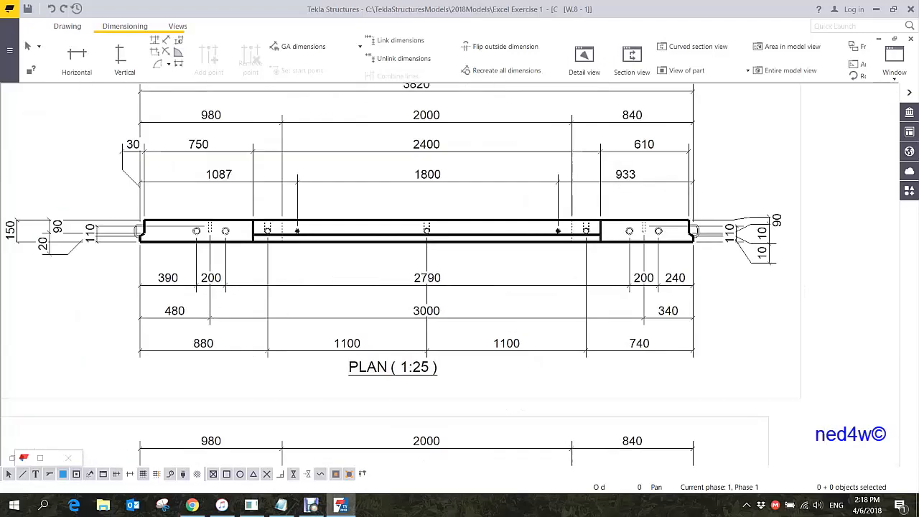
scroll(469, 267, up, 2)
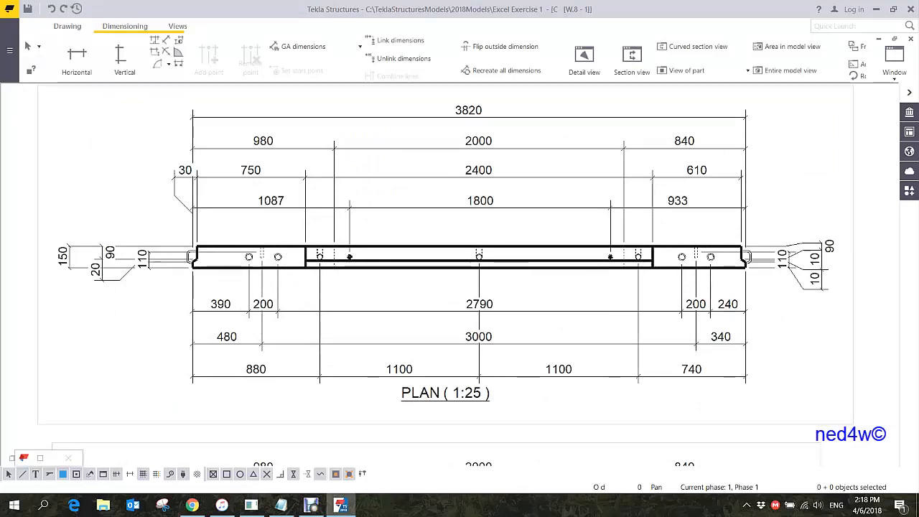
scroll(537, 261, down, 2)
scroll(537, 261, up, 3)
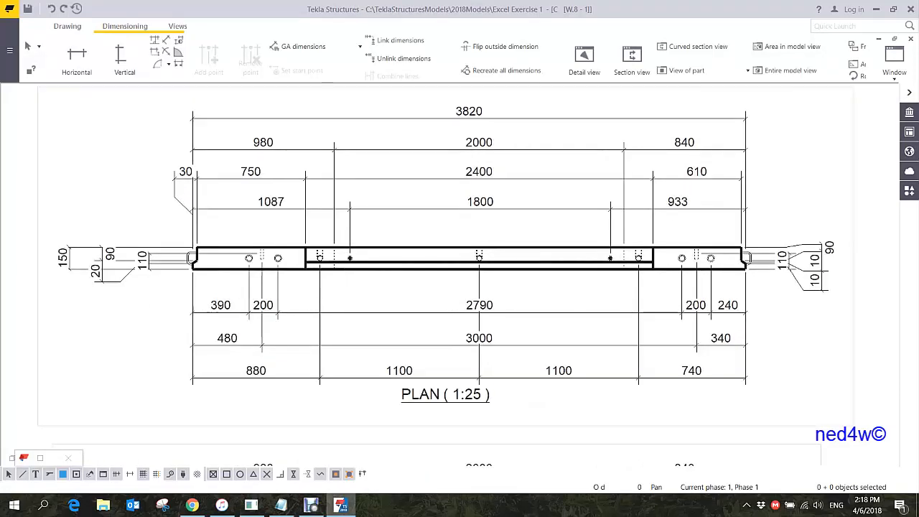
Examine the section view's dimensions and the 3D view on the drawing sheet.
scroll(537, 261, down, 2)
scroll(546, 287, down, 7)
mouse_move(544, 352)
middle_down()
mouse_move(517, 173)
mouse_move(563, 95)
middle_up()
scroll(479, 320, up, 4)
middle_drag(703, 272, 323, 307)
mouse_move(754, 216)
middle_down()
mouse_move(430, 237)
mouse_move(449, 165)
middle_up()
scroll(559, 215, up, 4)
scroll(432, 214, up, 2)
scroll(400, 249, down, 3)
scroll(435, 327, down, 3)
scroll(427, 415, up, 4)
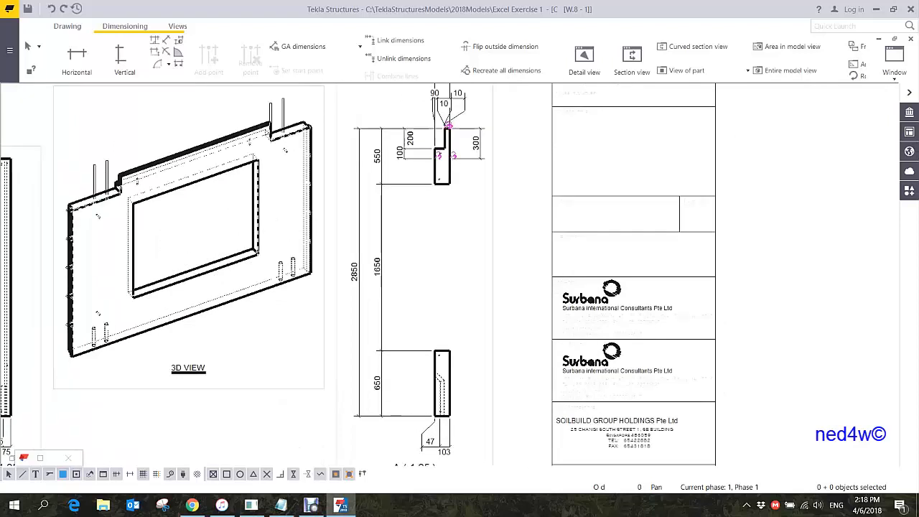
scroll(438, 414, down, 5)
scroll(431, 296, up, 3)
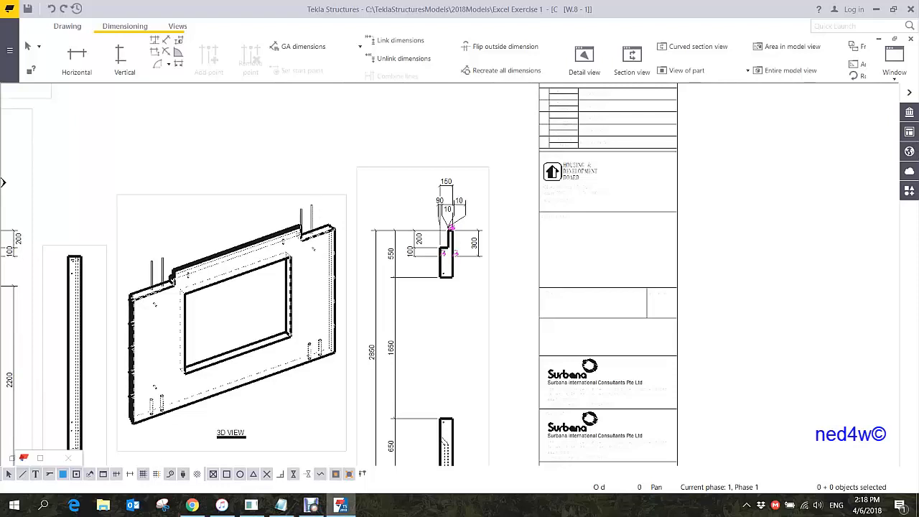
scroll(427, 334, down, 3)
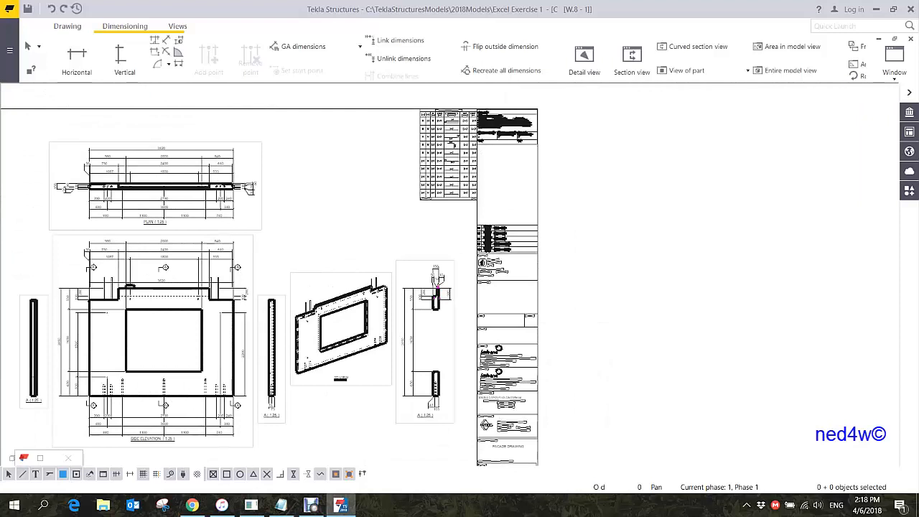
Move the 3D view to the sheet's lower corner beside the title block.
mouse_move(427, 333)
middle_down()
mouse_move(471, 257)
mouse_move(474, 272)
middle_up()
click(418, 325)
drag(417, 325, 495, 427)
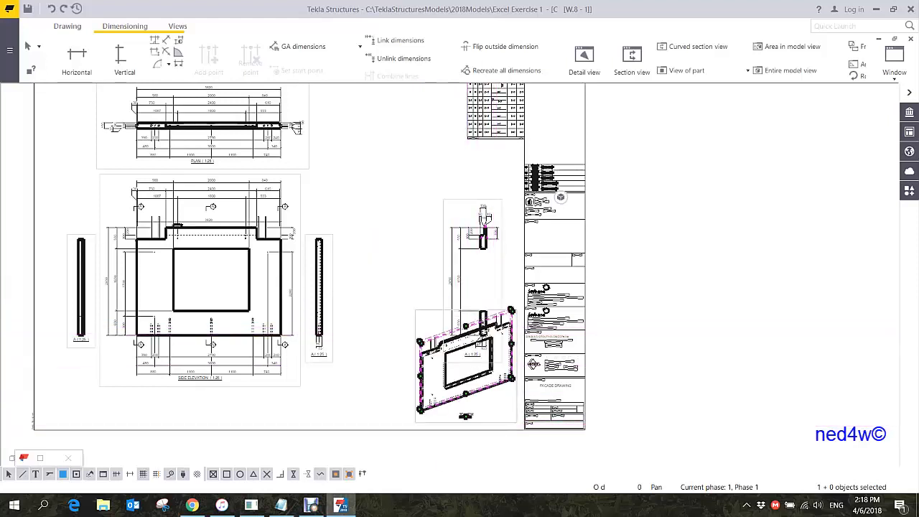
Move the section view through the window opening next to the end view beside the side elevation.
click(502, 284)
drag(441, 291, 342, 297)
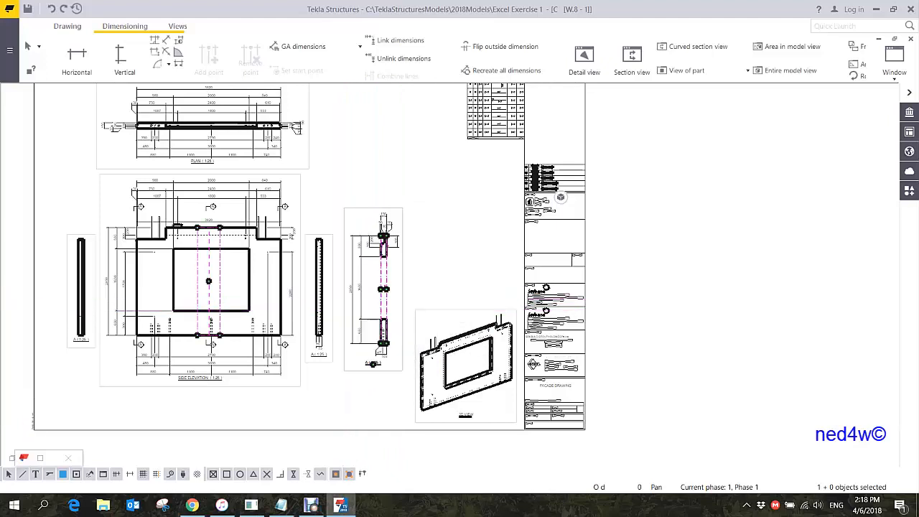
key(Escape)
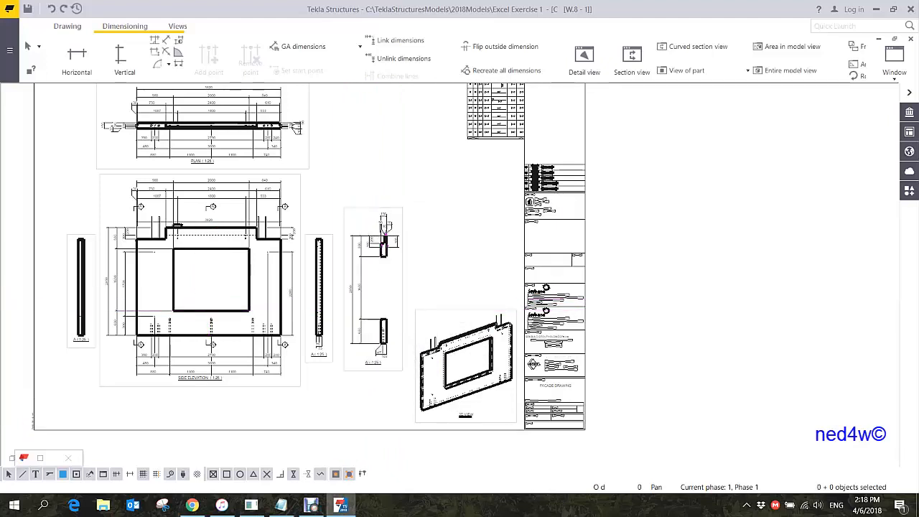
Shift the section view slightly towards the 3D view and align it horizontally with the end view's bottom edge.
middle_drag(475, 294, 501, 312)
scroll(501, 312, down, 3)
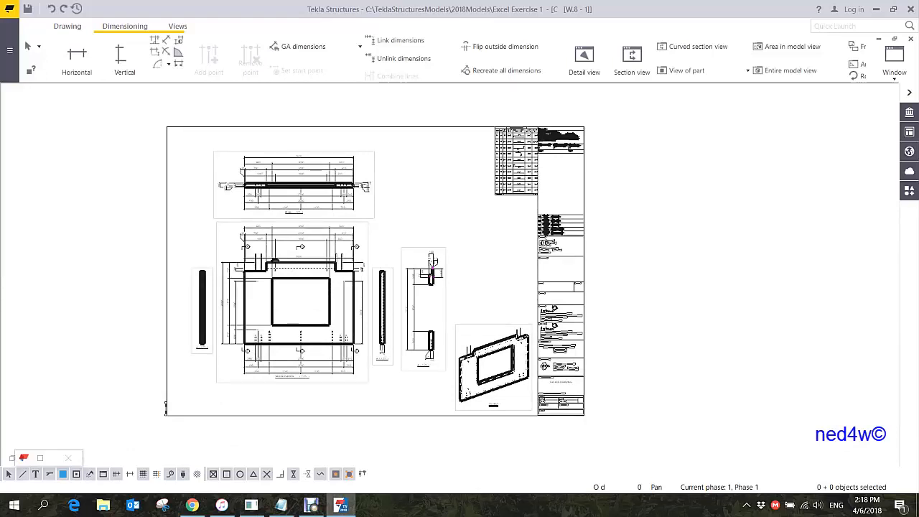
scroll(412, 347, up, 5)
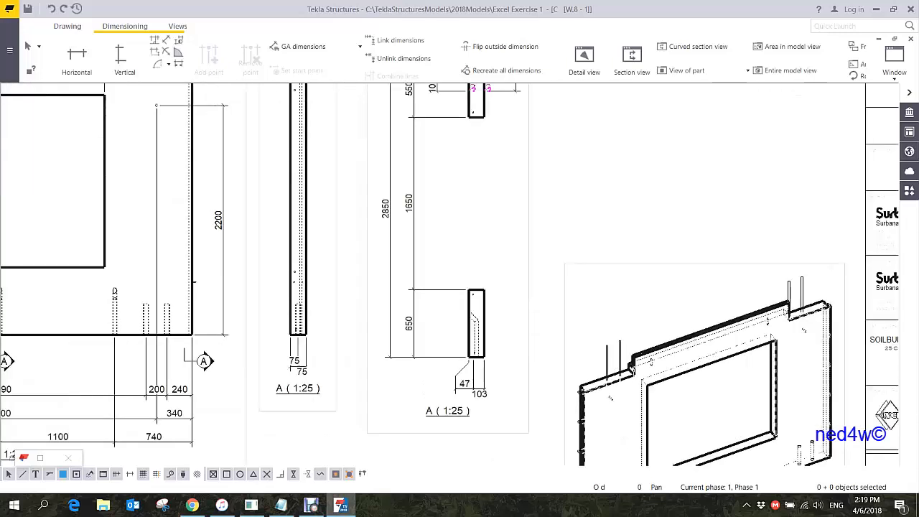
click(528, 199)
mouse_move(528, 199)
mouse_down()
mouse_move(528, 174)
mouse_move(543, 202)
mouse_move(524, 179)
mouse_move(527, 192)
mouse_up()
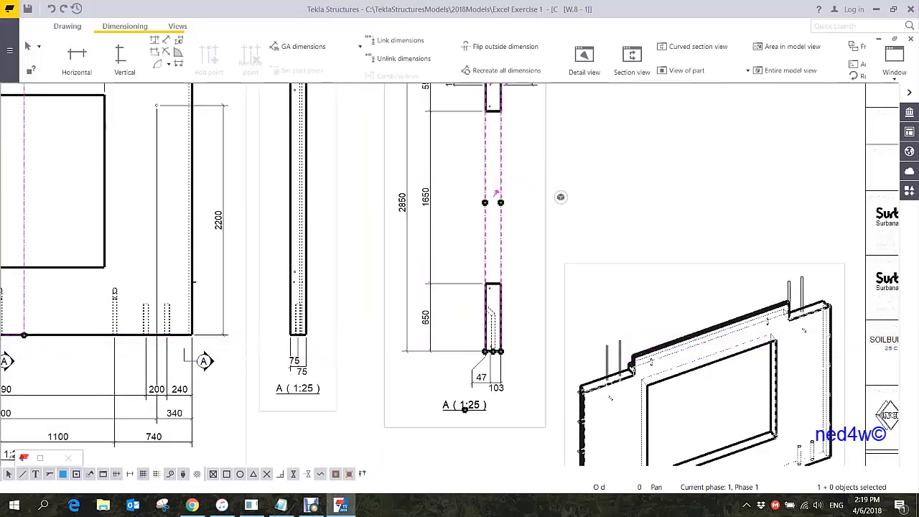
right_click(406, 238)
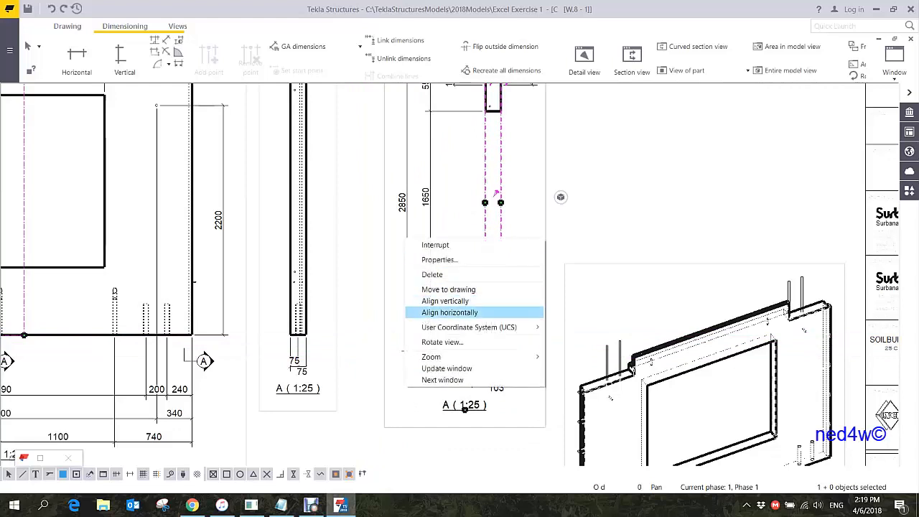
click(449, 312)
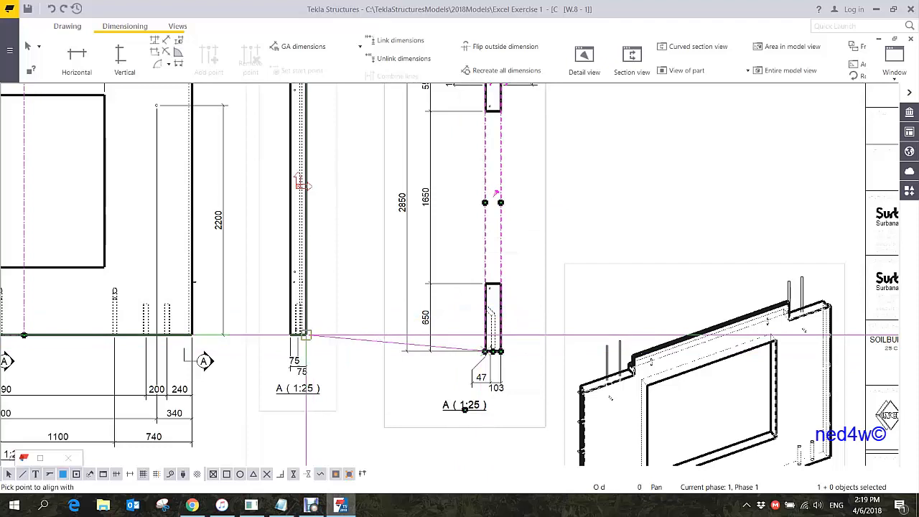
click(299, 335)
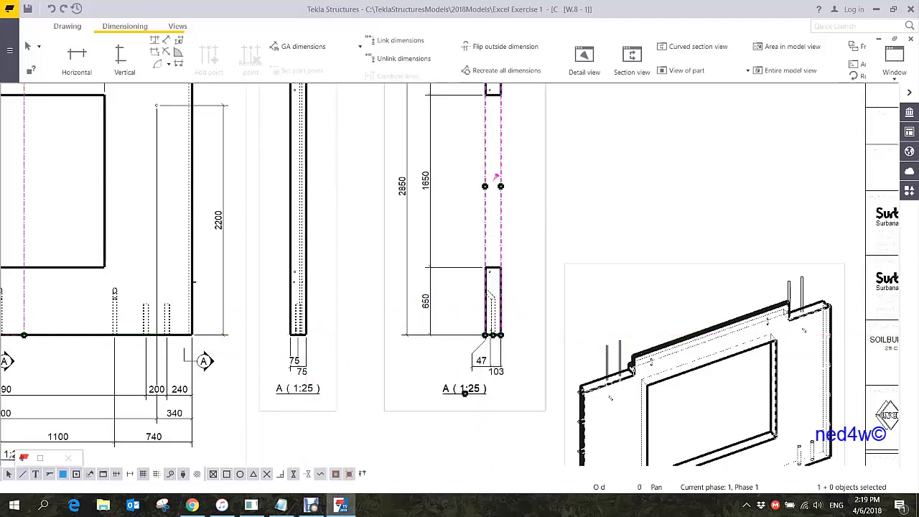
Reopen the cast unit drawing properties, save them under EXCEL_WALL_DRAWING and close the dialog.
scroll(312, 395, down, 5)
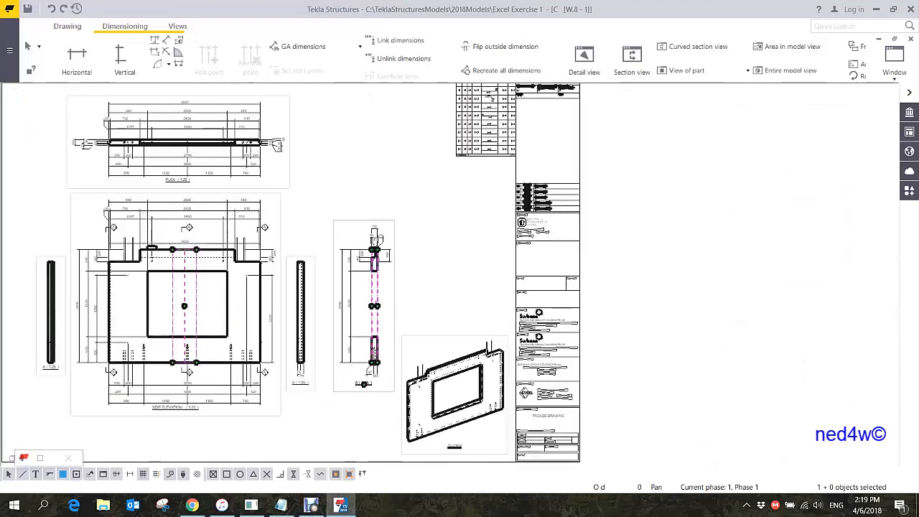
scroll(441, 191, up, 6)
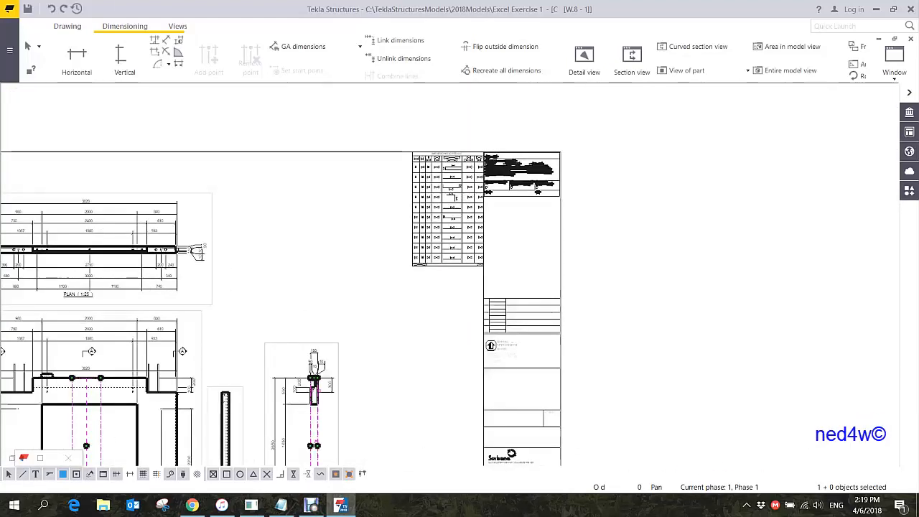
scroll(398, 231, down, 2)
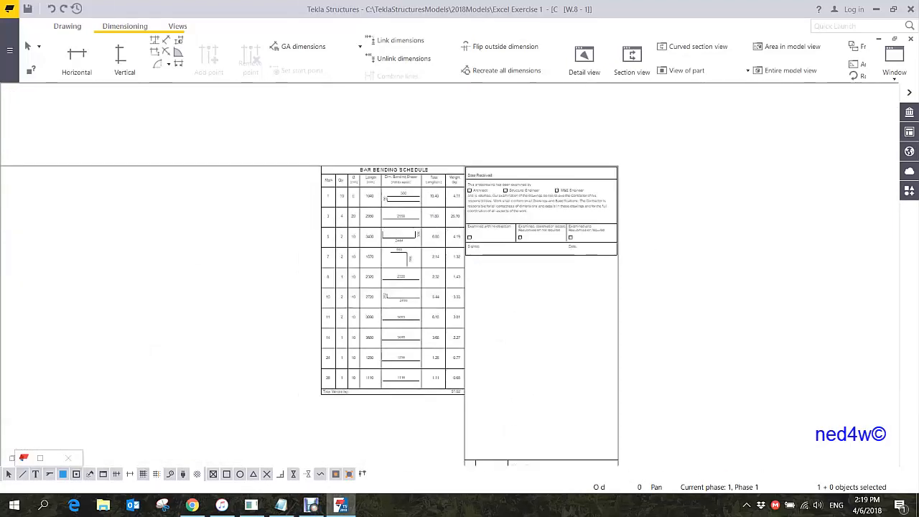
scroll(547, 290, down, 3)
scroll(553, 244, down, 3)
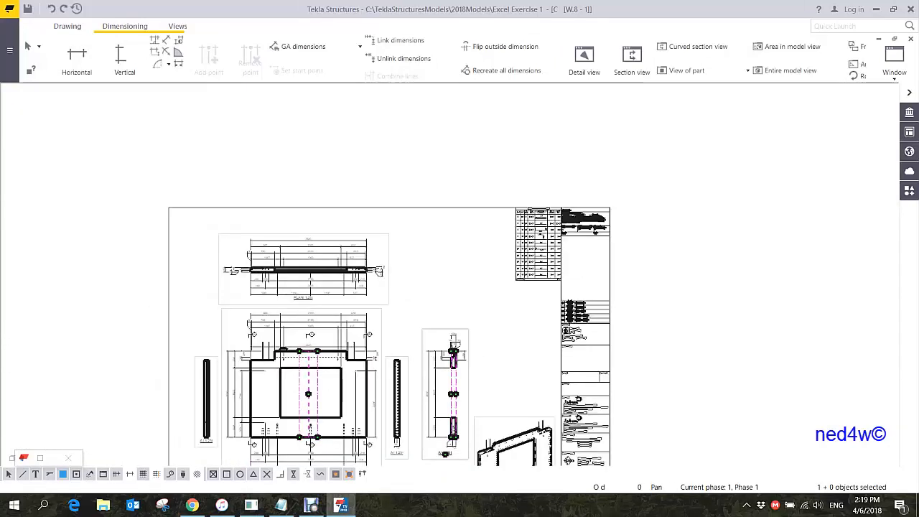
double_click(595, 237)
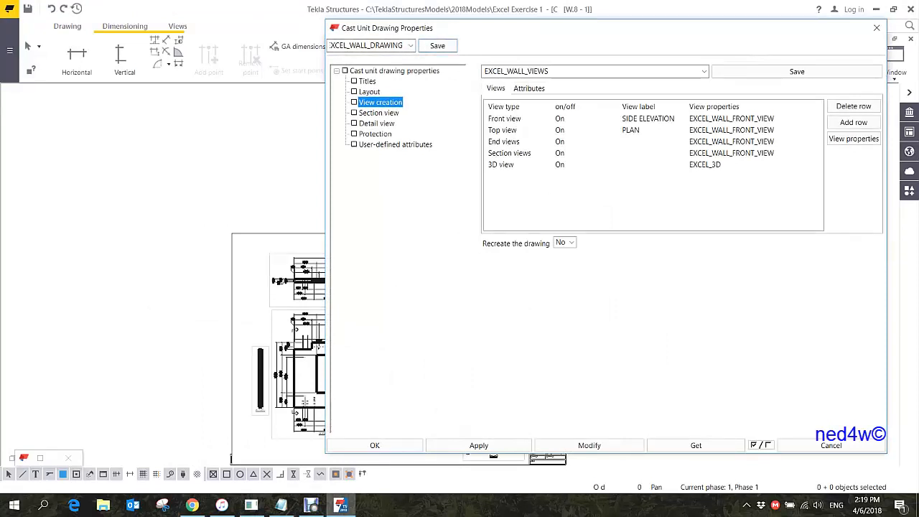
click(438, 45)
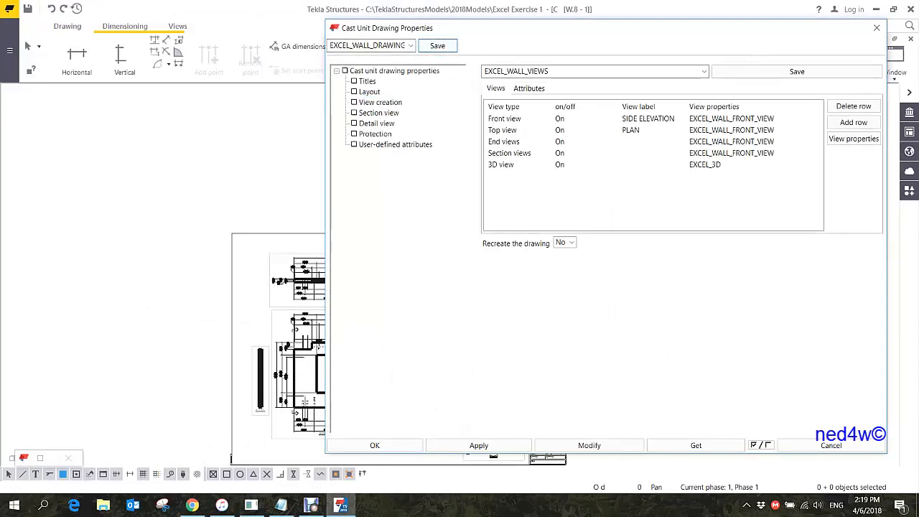
click(877, 27)
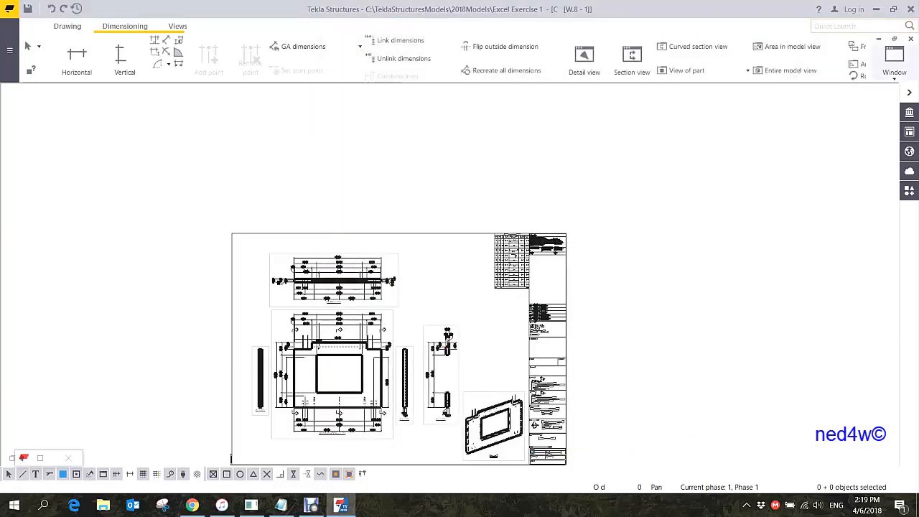
Close the W.8 - 1 cast unit drawing and keep the changes made to it.
click(910, 39)
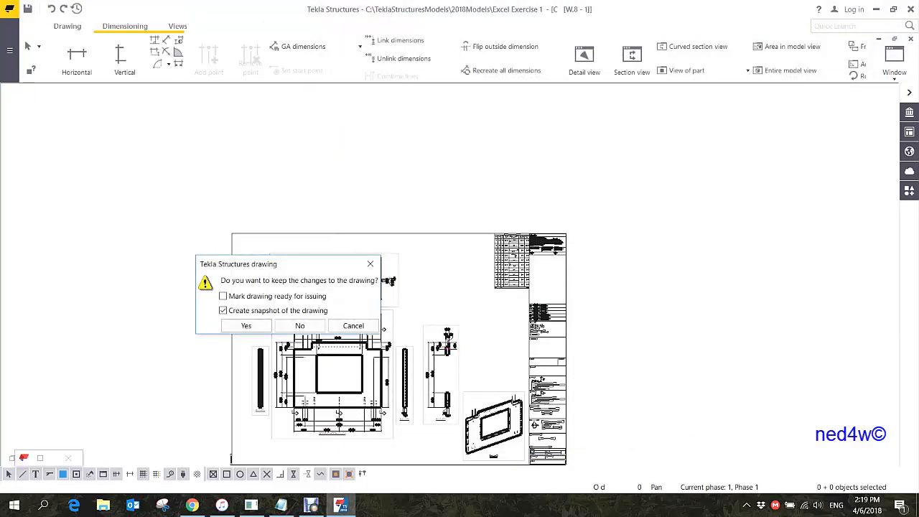
key(Return)
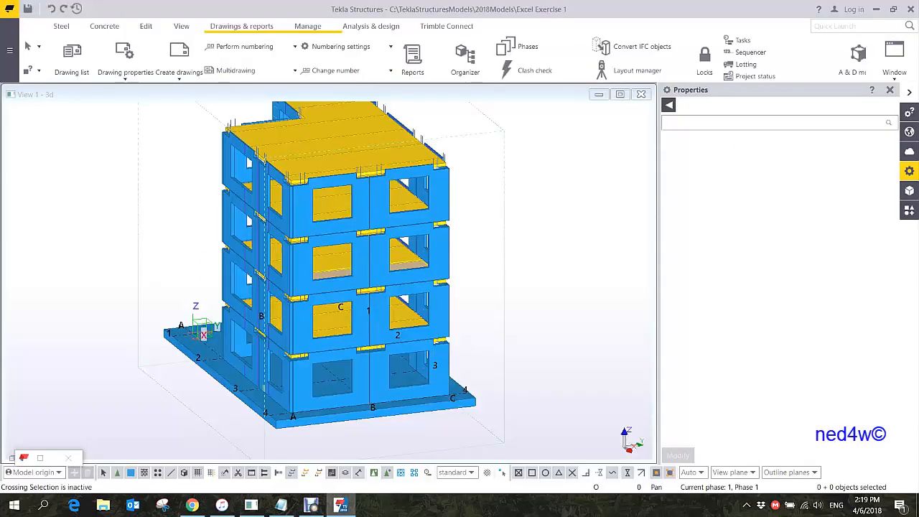
Create cast unit drawings for five differently shaped precast wall panels on the ground floor around the building.
ctrl+middle_drag(338, 374, 438, 347)
scroll(318, 372, up, 3)
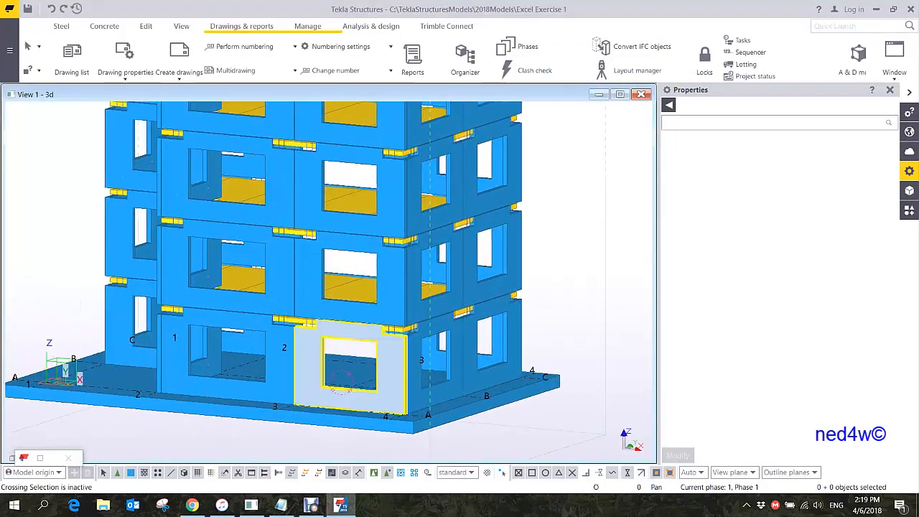
click(319, 369)
ctrl+middle_drag(189, 358, 280, 354)
ctrl+click(152, 346)
middle_drag(152, 346, 422, 290)
ctrl+click(287, 323)
ctrl+middle_drag(233, 323, 466, 319)
middle_drag(108, 316, 363, 314)
ctrl+click(326, 290)
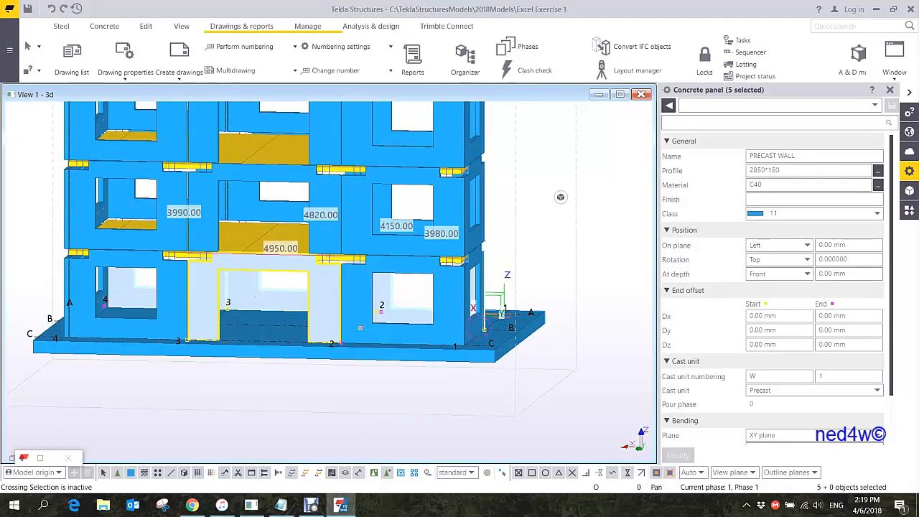
right_click(309, 279)
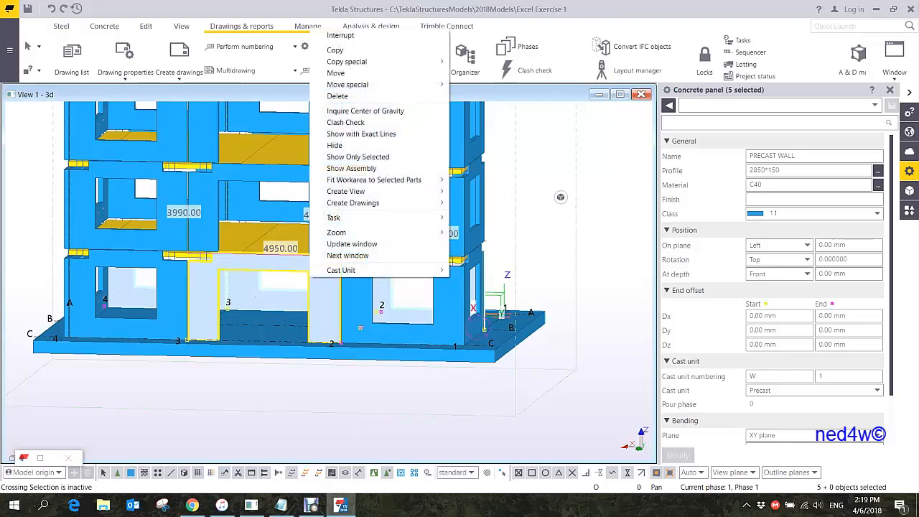
mouse_move(352, 202)
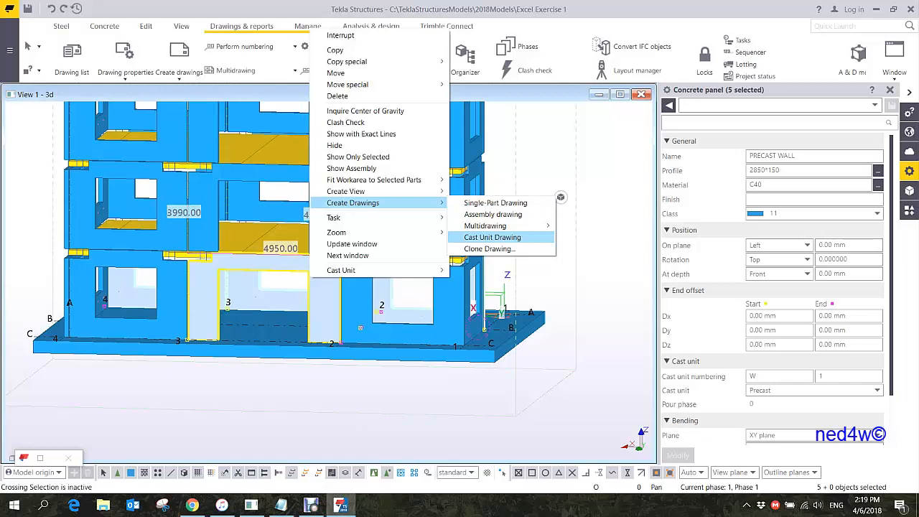
click(492, 236)
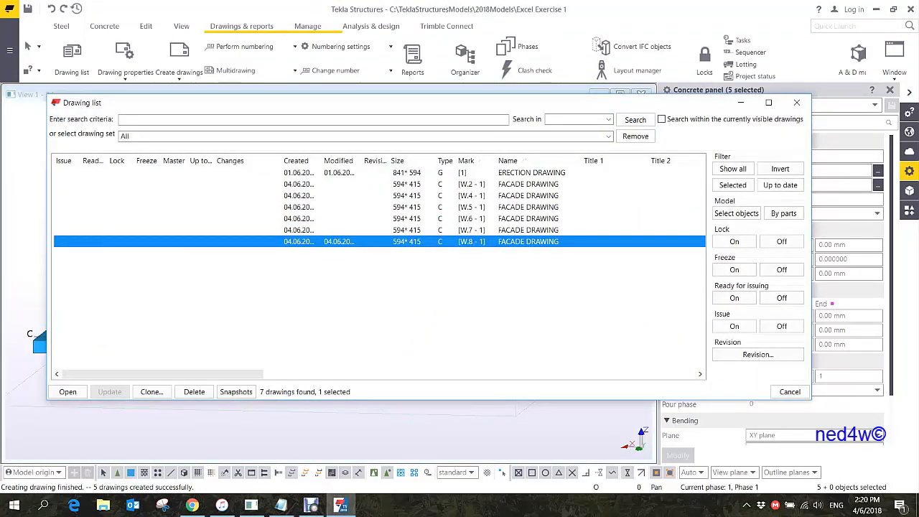
Open the new W.2 - 1 facade drawing at full window size and examine its views and dimensions.
click(531, 184)
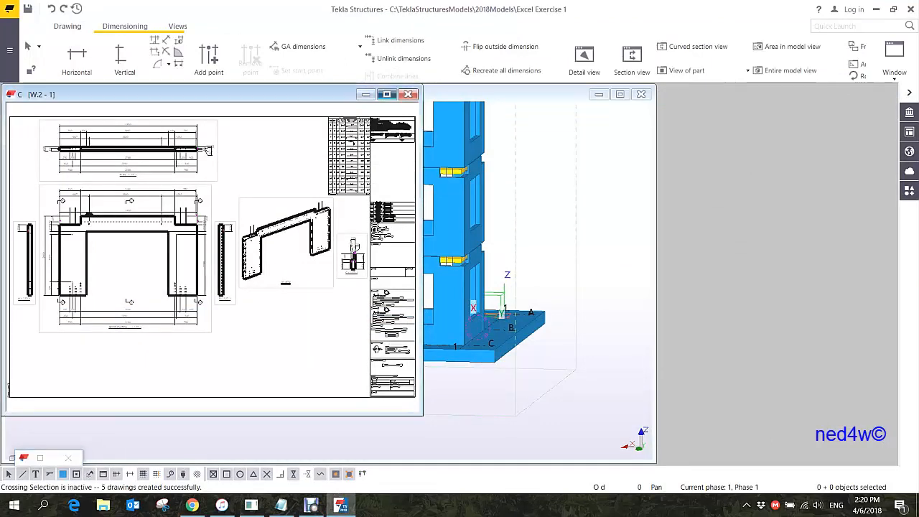
click(386, 94)
scroll(242, 273, up, 5)
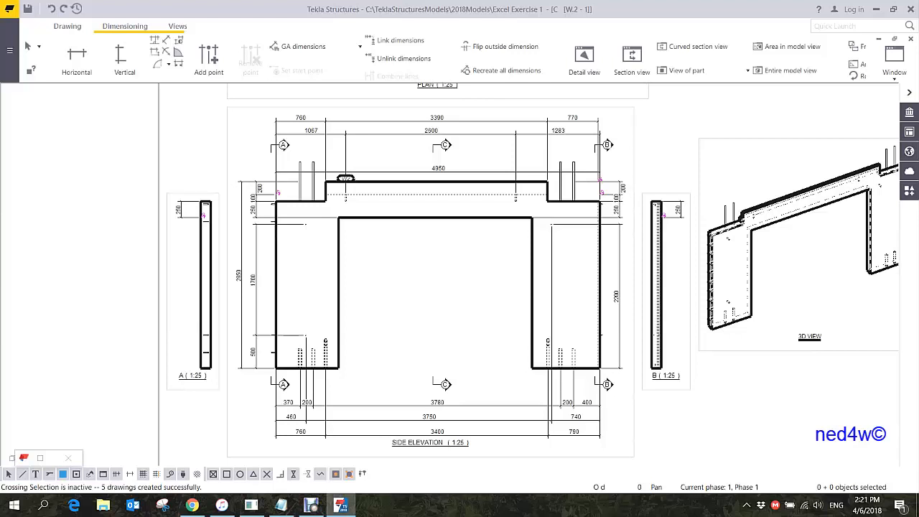
scroll(423, 336, down, 6)
middle_drag(424, 336, 333, 320)
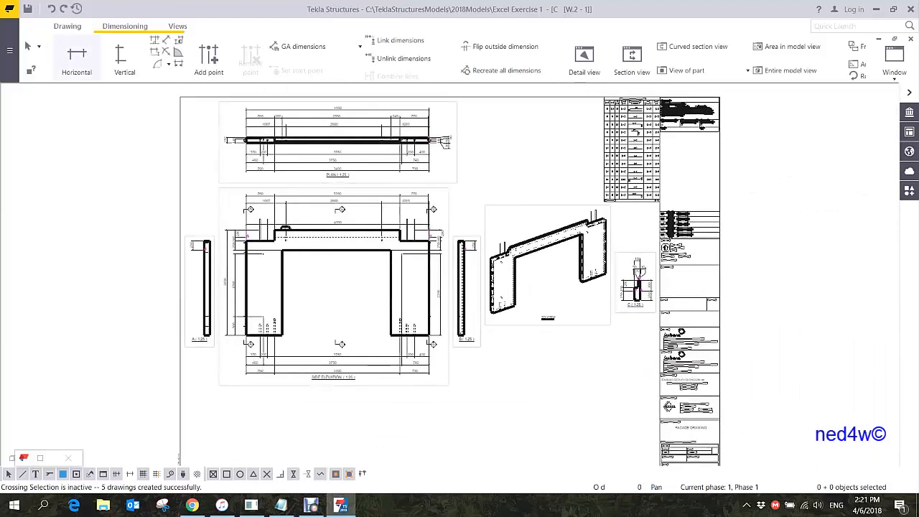
Step forward through the following facade drawings to review the view layout of each wall.
click(67, 26)
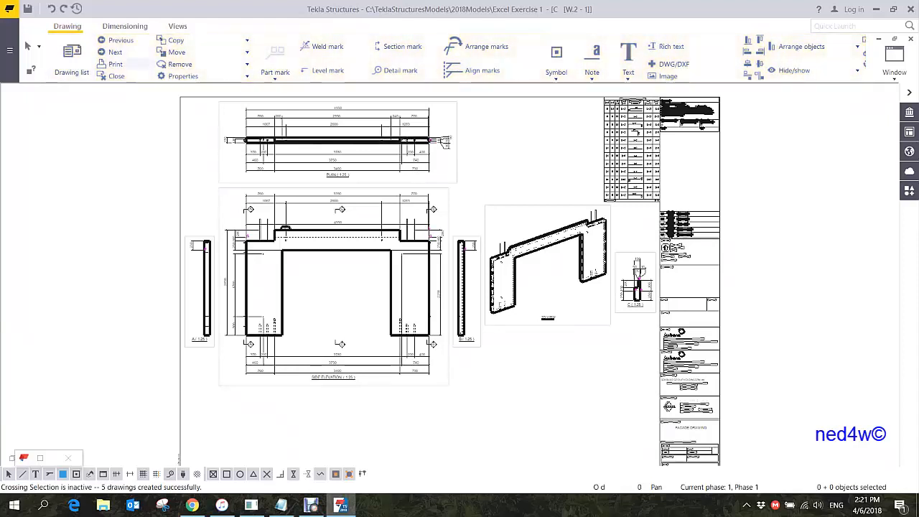
click(114, 52)
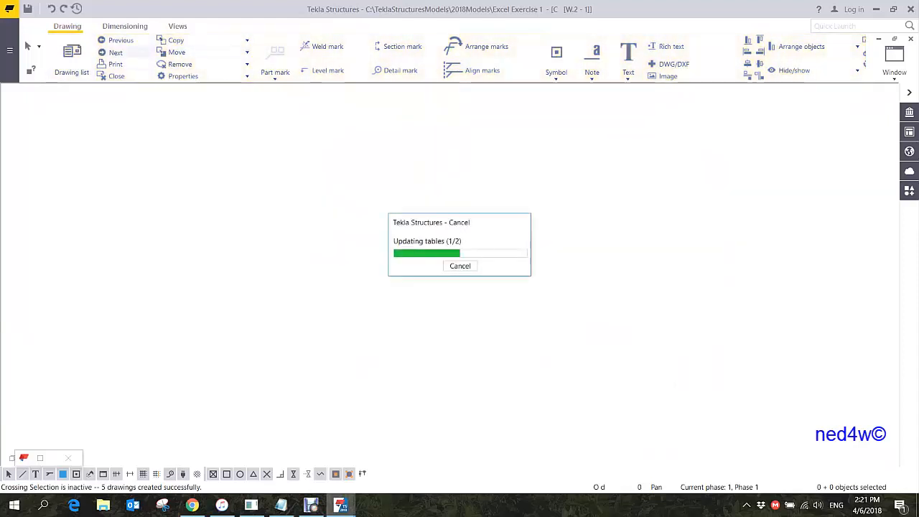
click(115, 52)
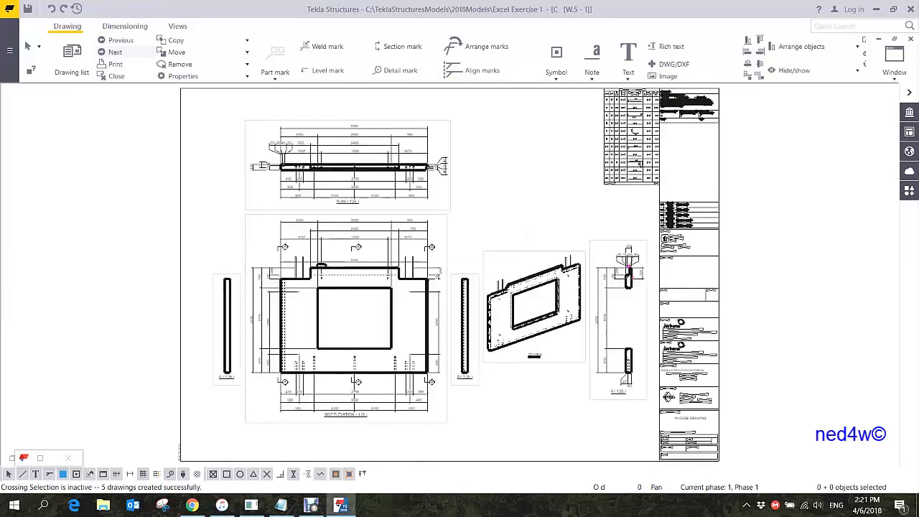
click(115, 52)
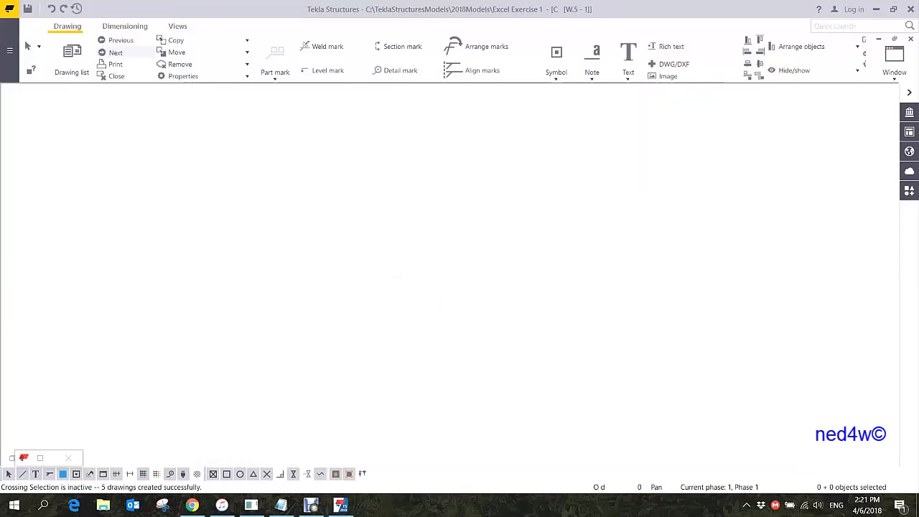
click(115, 53)
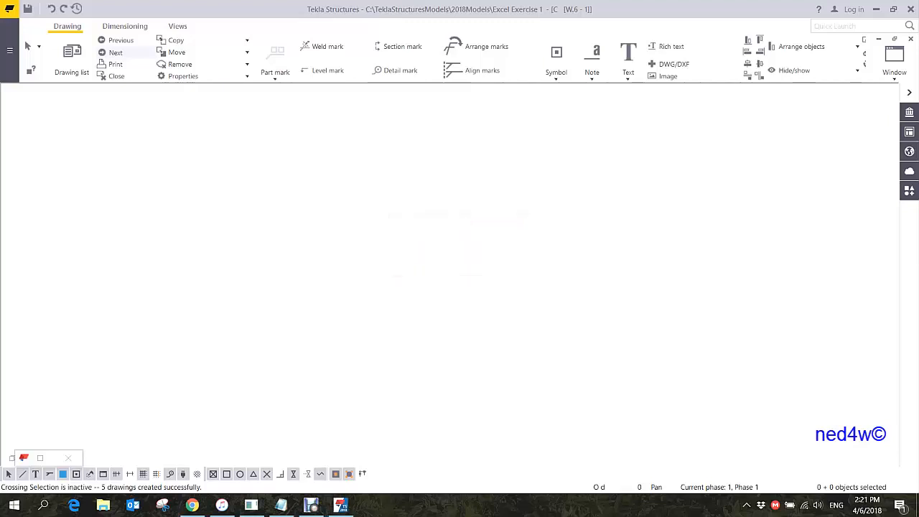
click(115, 53)
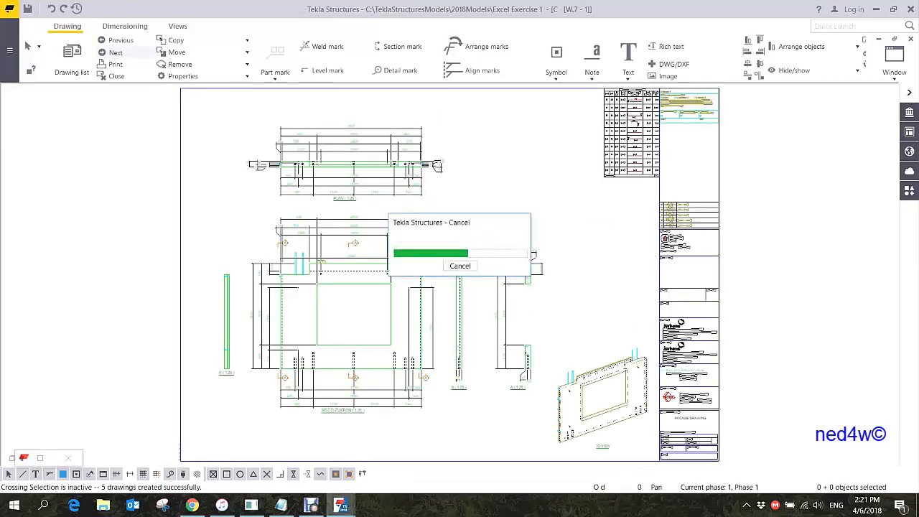
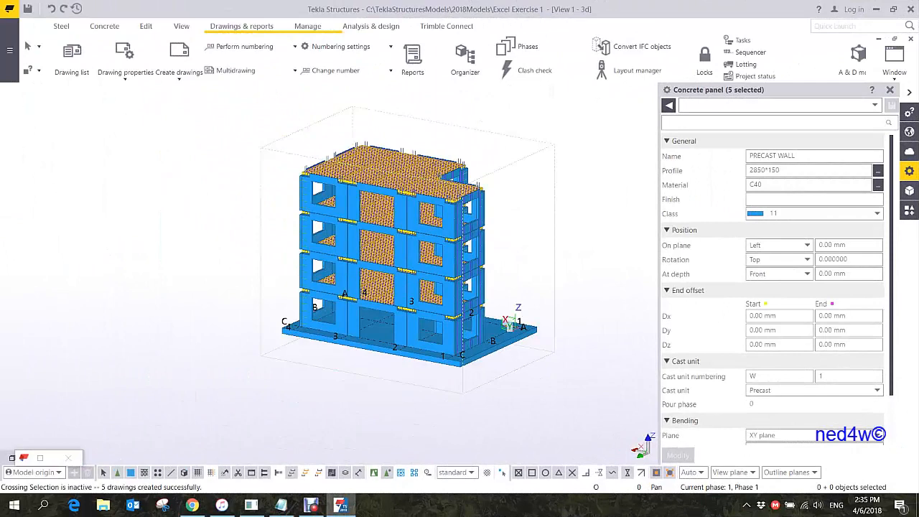
Select the model objects belonging to facade drawings W.2 - 1 through W.8 - 1 via the drawing list and show only those objects.
key(ctrl+l)
mouse_move(359, 102)
mouse_down()
mouse_move(469, 275)
mouse_move(467, 298)
mouse_up()
ctrl+middle_drag(502, 168, 580, 164)
click(637, 379)
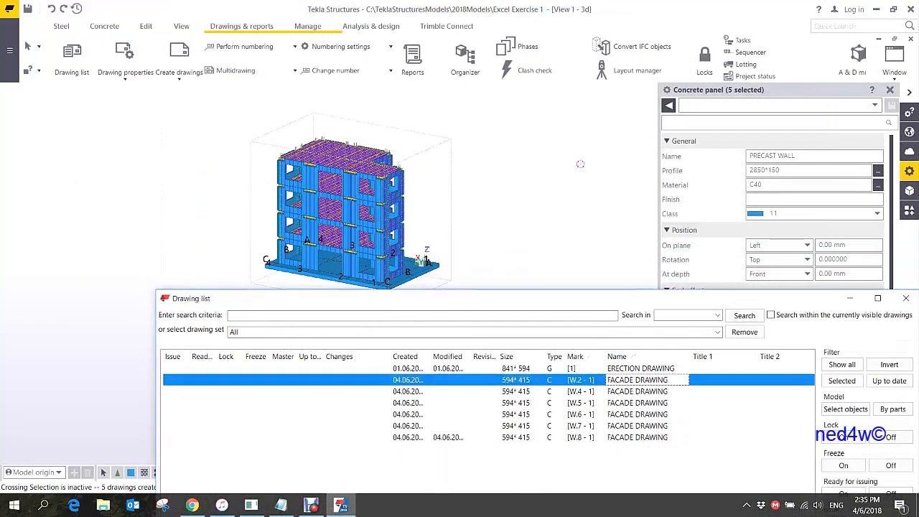
shift+click(638, 437)
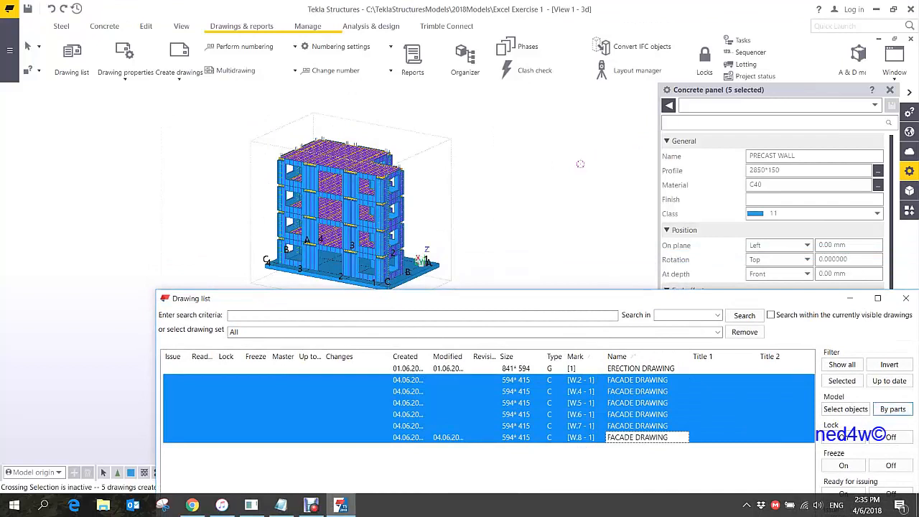
click(845, 409)
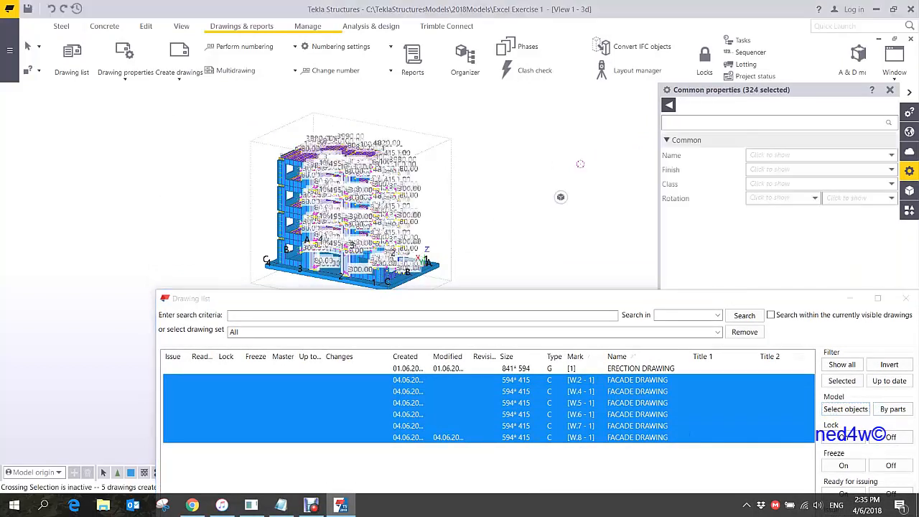
right_click(424, 155)
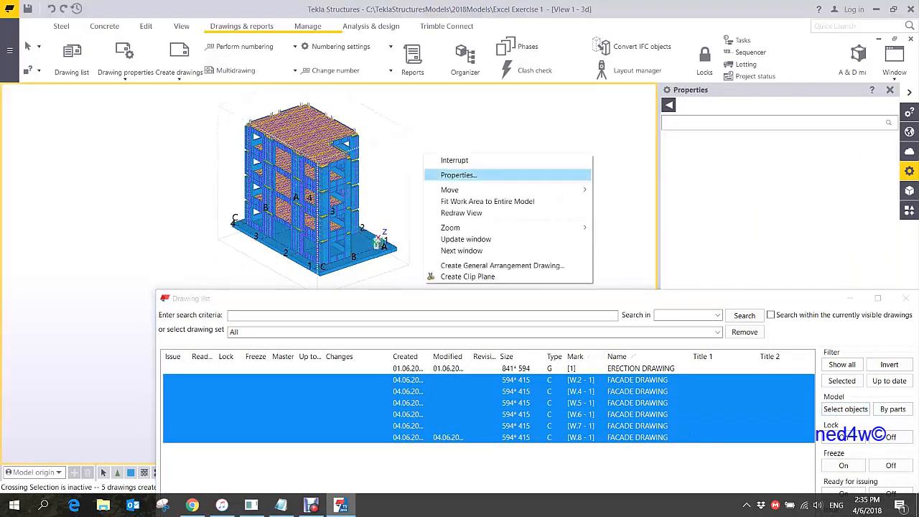
click(845, 409)
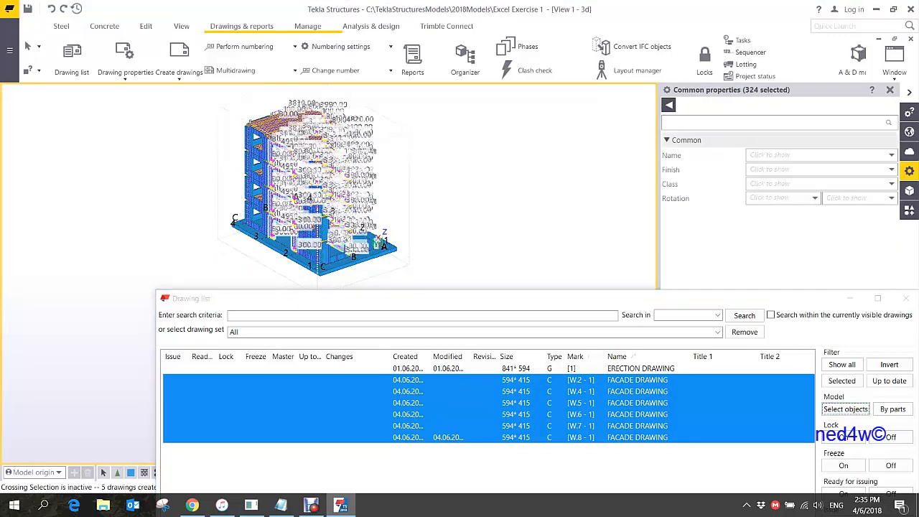
right_click(304, 165)
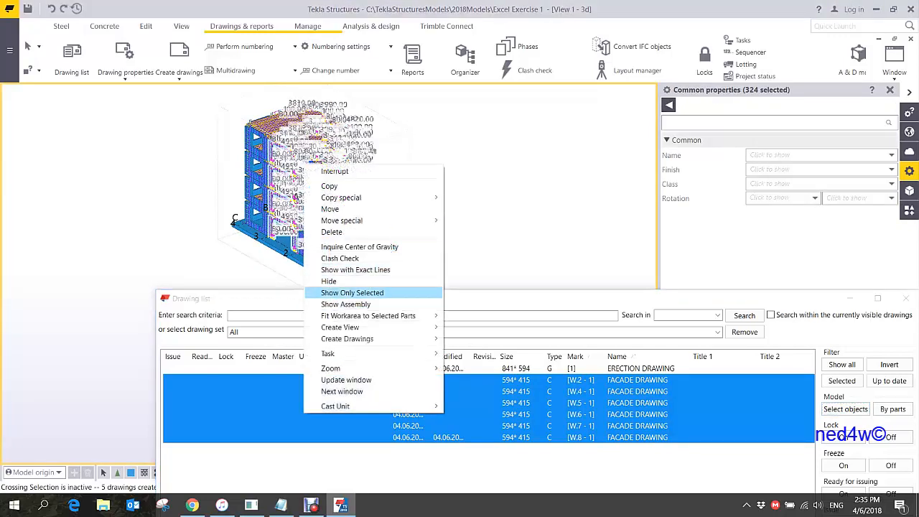
click(352, 293)
mouse_move(294, 204)
ctrl+middle_down()
mouse_move(375, 208)
mouse_move(278, 212)
mouse_move(309, 213)
ctrl+middle_up()
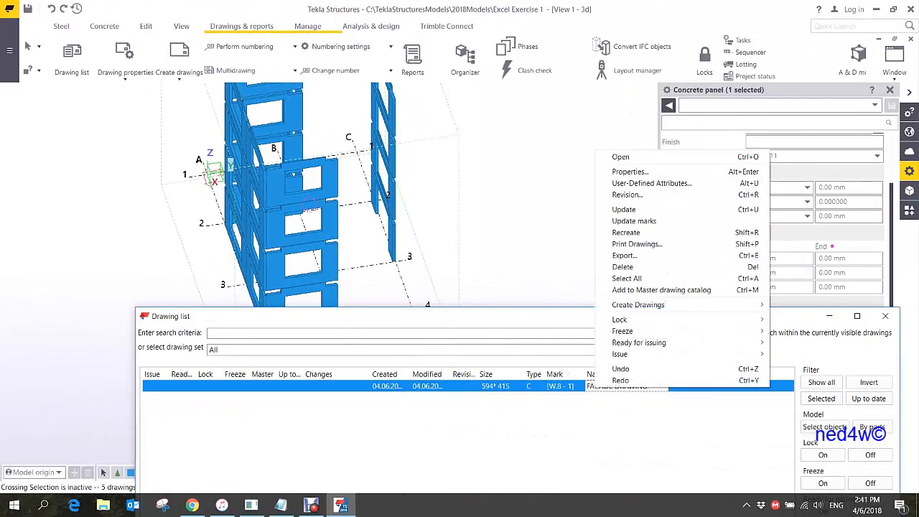
Copy the W.8 - 1 facade drawing to a new sheet.
click(581, 423)
click(574, 386)
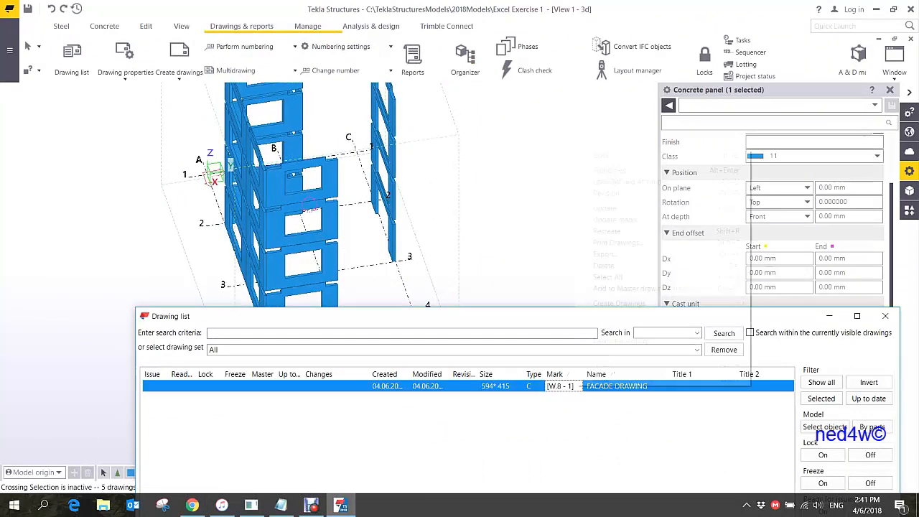
right_click(575, 386)
mouse_move(618, 303)
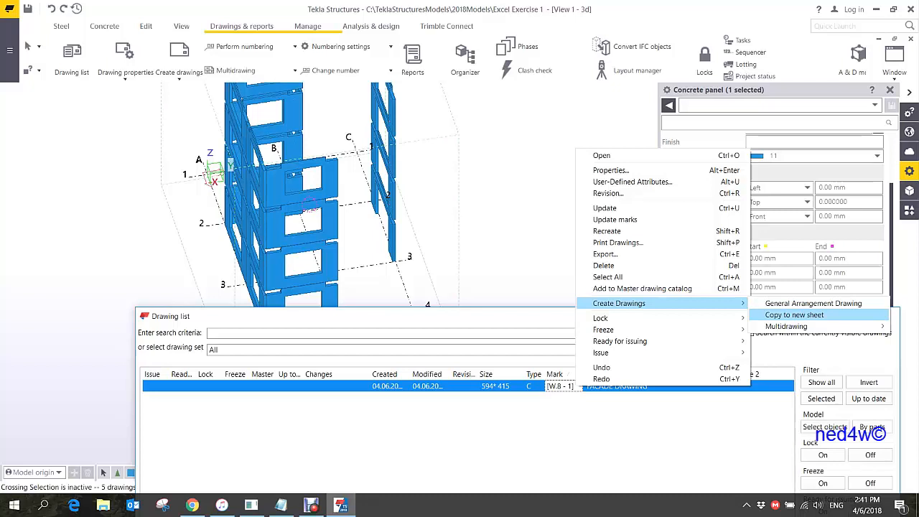
click(793, 315)
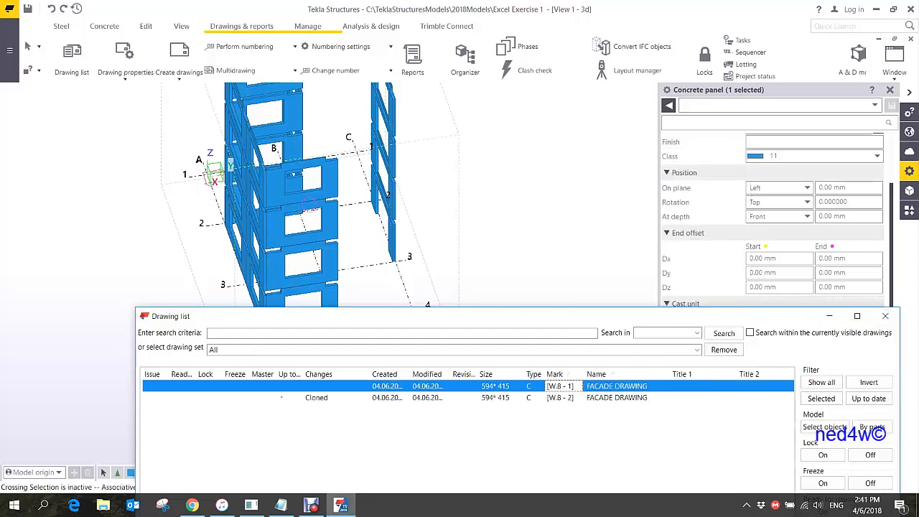
Rename the cloned W.8 - 2 drawing as FACADE REBAR DRAWING, updating it as part of the change, and open it.
click(605, 397)
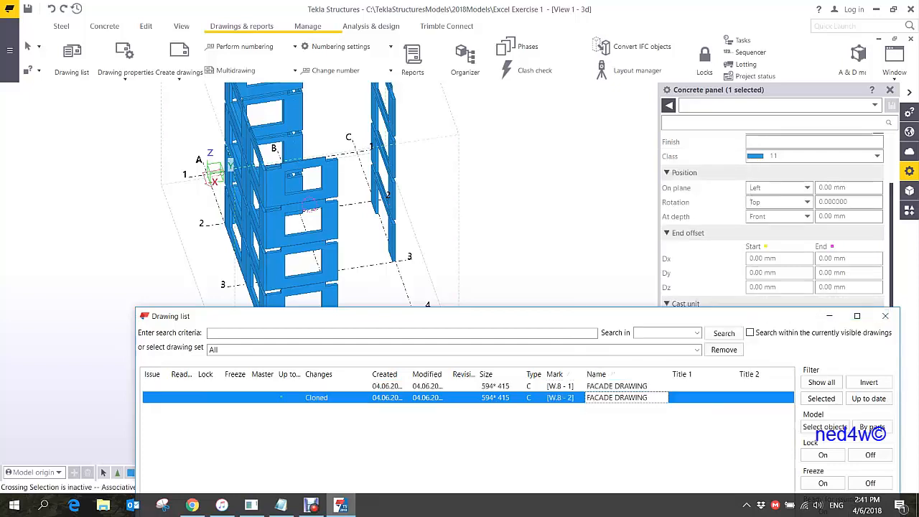
right_click(605, 397)
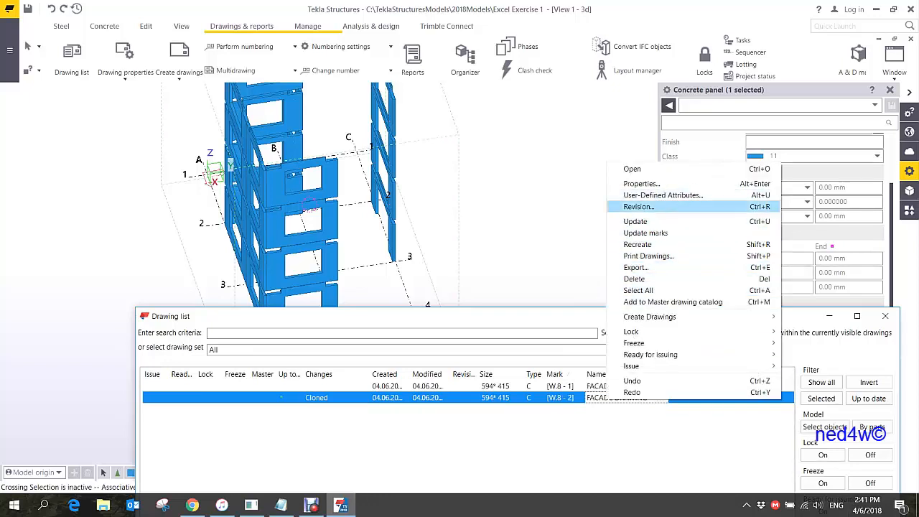
click(641, 184)
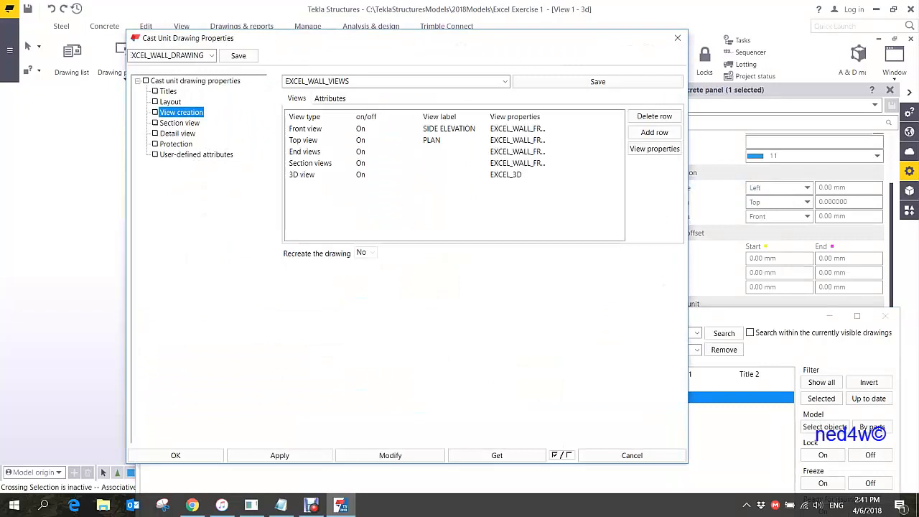
click(168, 91)
click(354, 120)
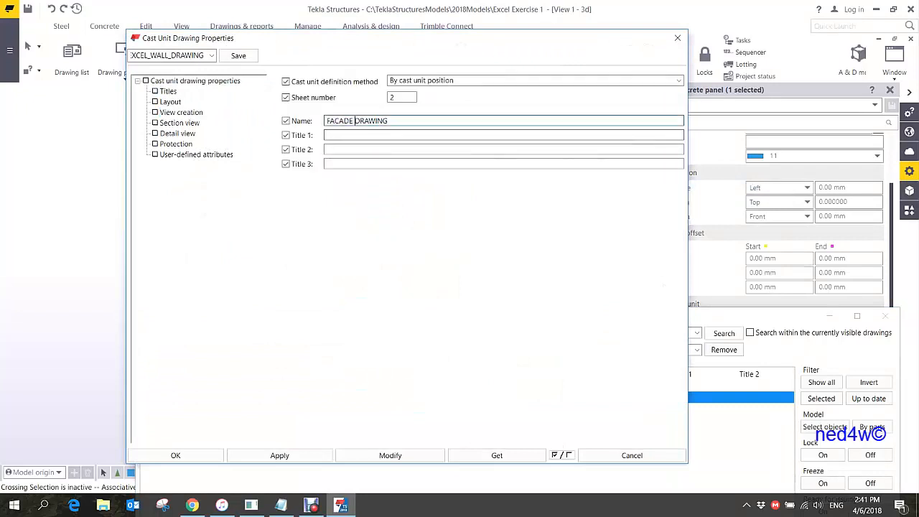
text(REBAR)
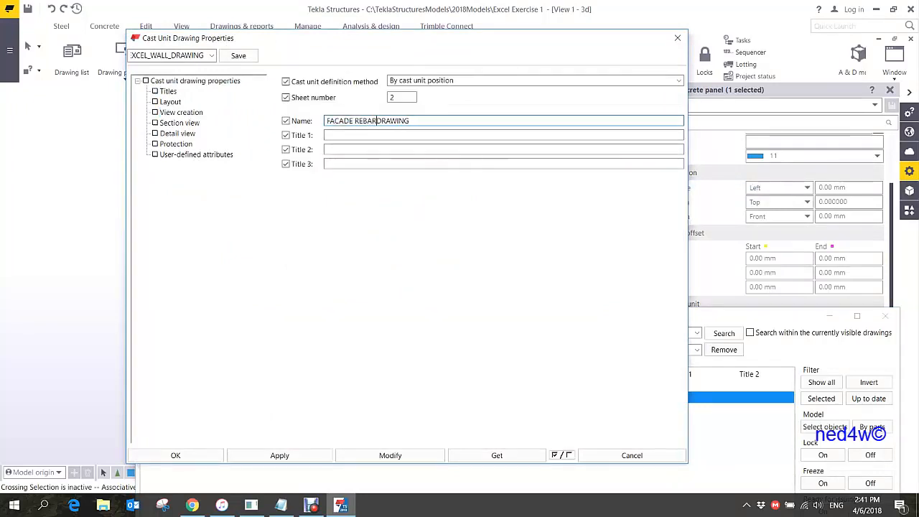
click(389, 455)
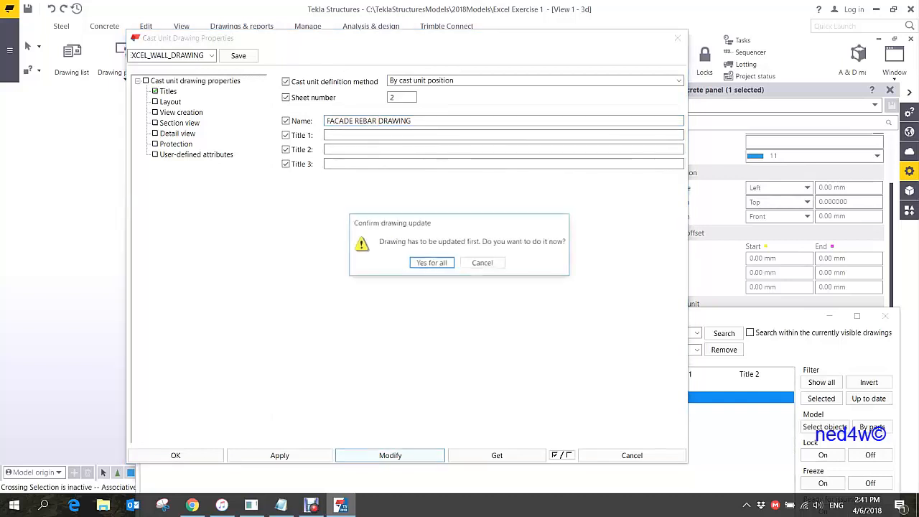
key(Return)
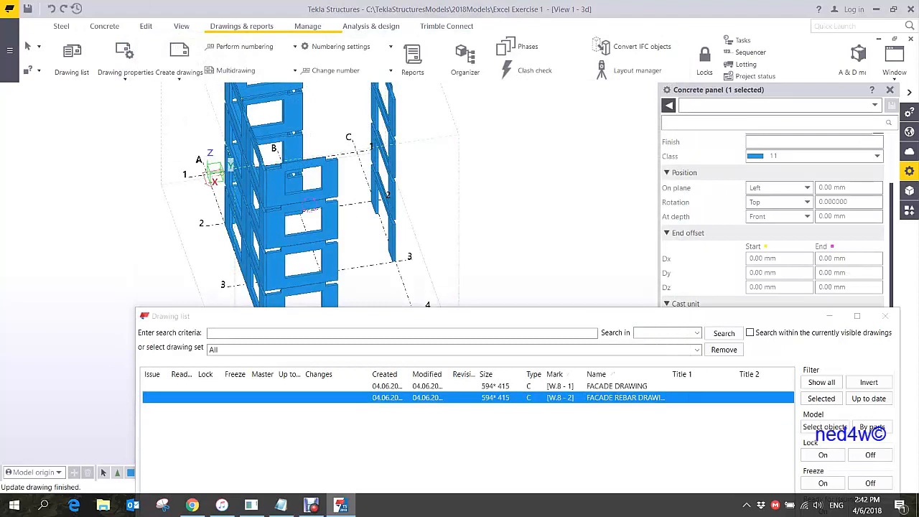
double_click(625, 398)
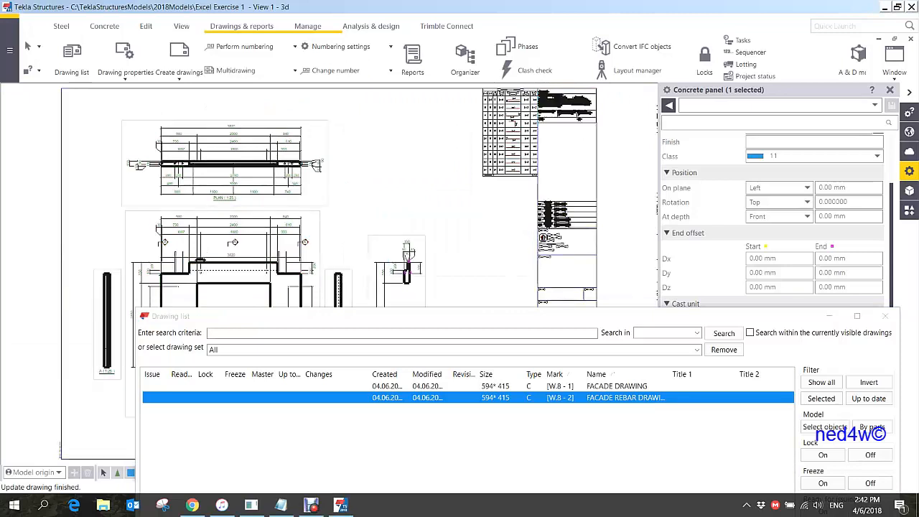
Move the side elevation view off the drawing sheet into the empty area beside the sheet border.
scroll(434, 236, up, 1)
middle_drag(435, 237, 646, 224)
scroll(646, 224, down, 2)
click(648, 226)
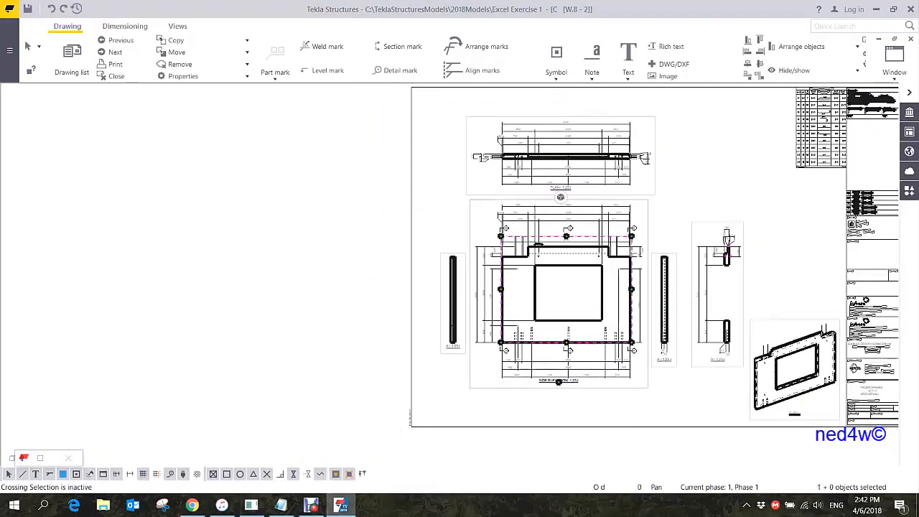
mouse_move(649, 220)
mouse_down()
mouse_move(424, 236)
mouse_move(316, 202)
mouse_up()
scroll(319, 208, up, 2)
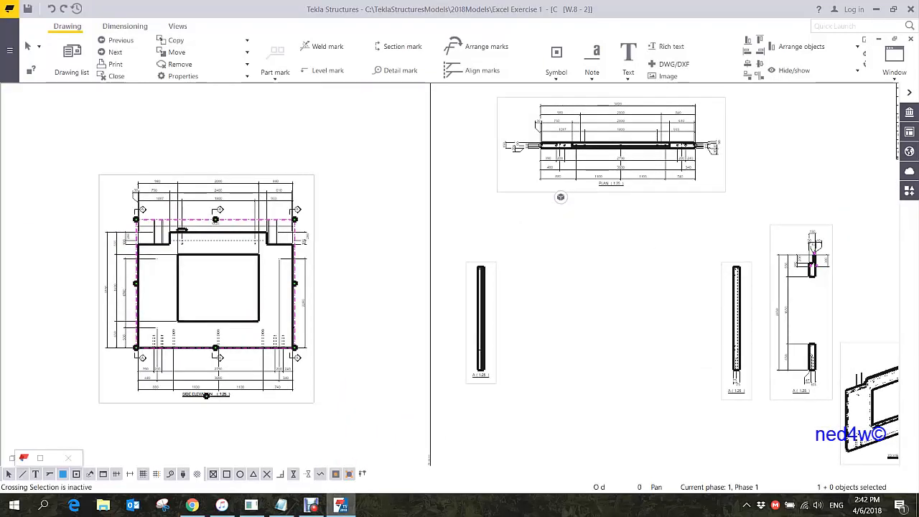
Open the side elevation's view properties and delete the excel_grout_dim, excel_hole_dim and excel_shape_dim dimensioning rules.
double_click(206, 396)
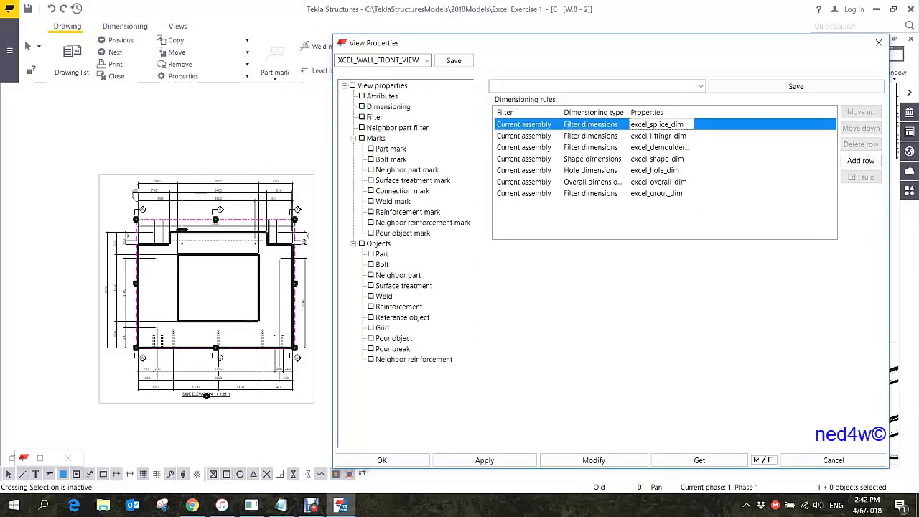
click(656, 193)
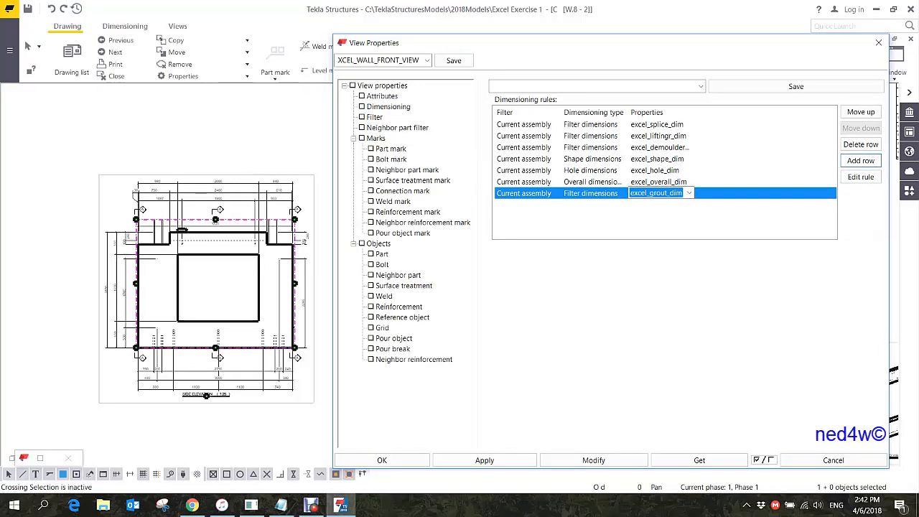
click(860, 144)
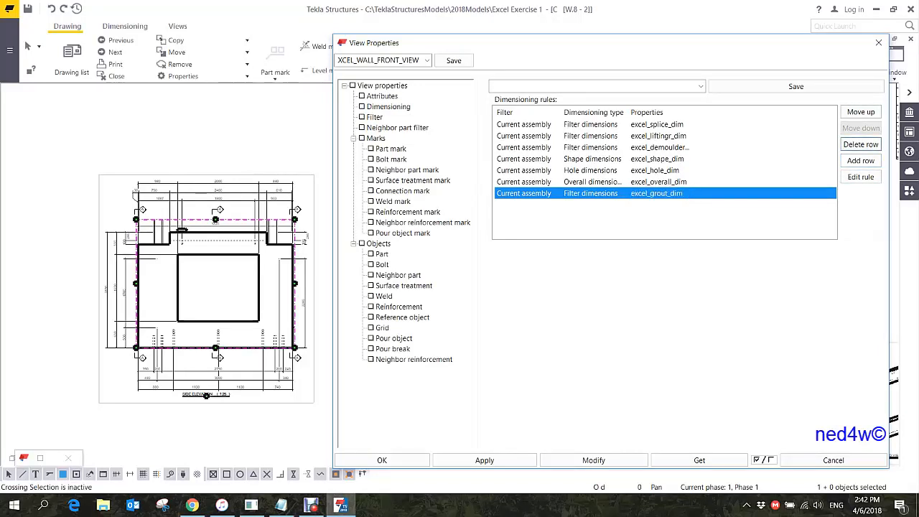
click(860, 144)
click(656, 170)
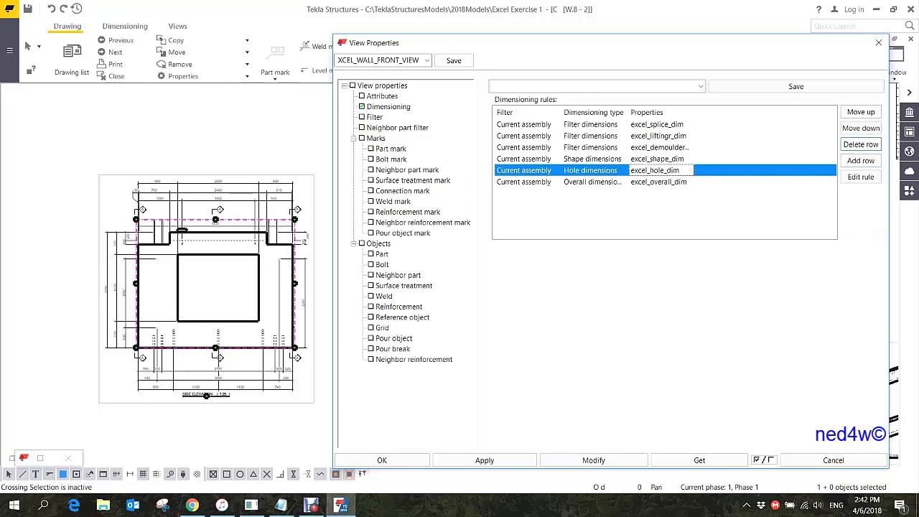
click(860, 145)
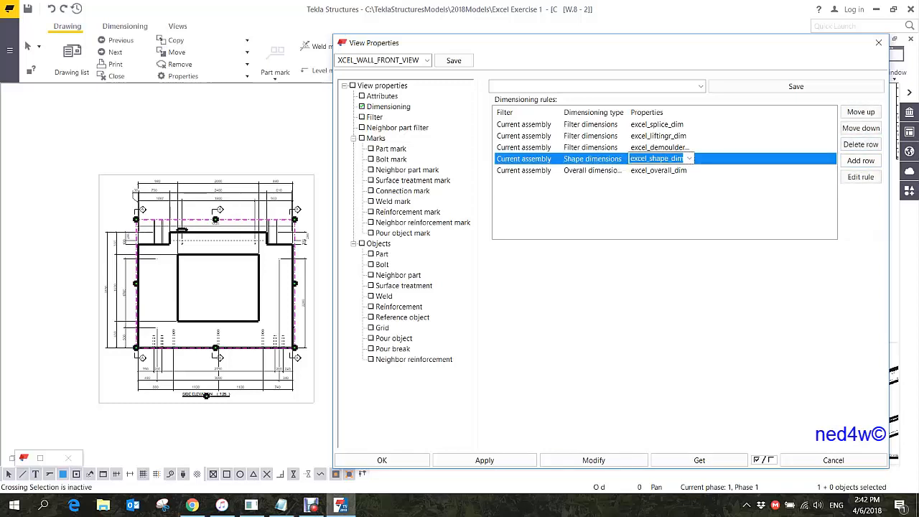
click(860, 144)
Delete the demoulder, lifting and splice dimensioning rules, leaving only excel_overall_dim.
click(659, 147)
click(860, 144)
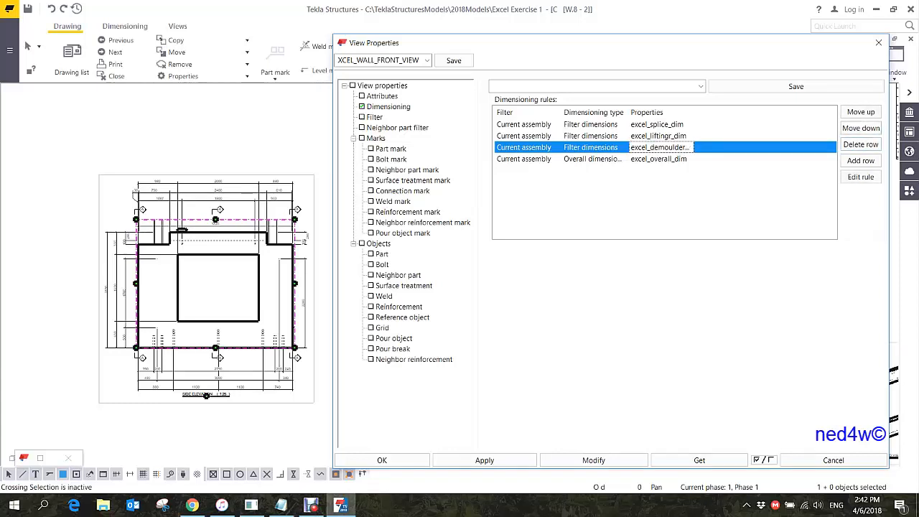
click(860, 144)
click(658, 135)
click(658, 124)
click(860, 144)
click(658, 124)
click(860, 145)
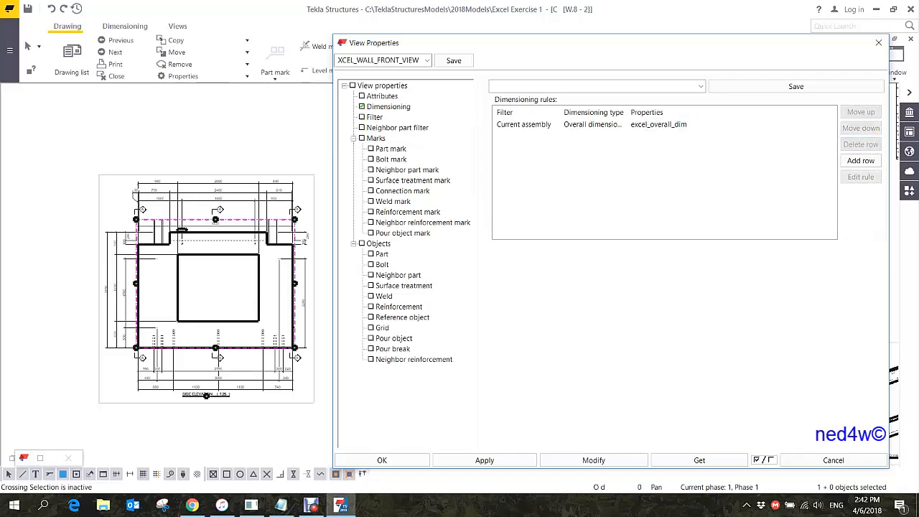
Save the view properties as EXCEL_WALL_FRONT_VIEW_REBAR and apply them to the side elevation.
drag(603, 43, 648, 47)
click(447, 65)
click(447, 64)
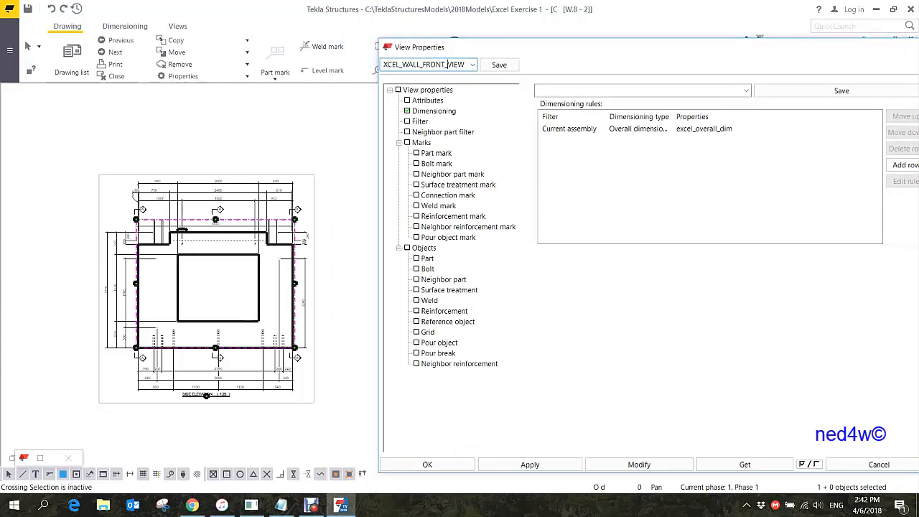
text(_REBAR)
click(498, 64)
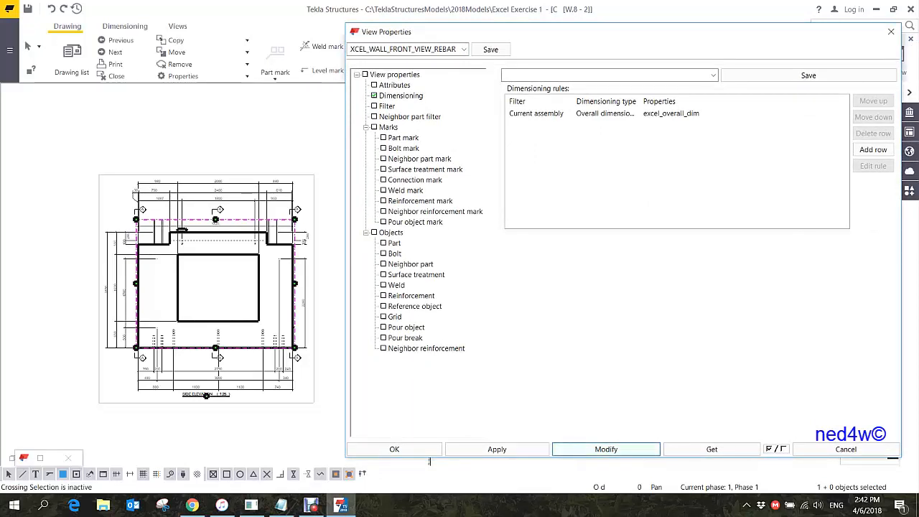
scroll(169, 215, up, 5)
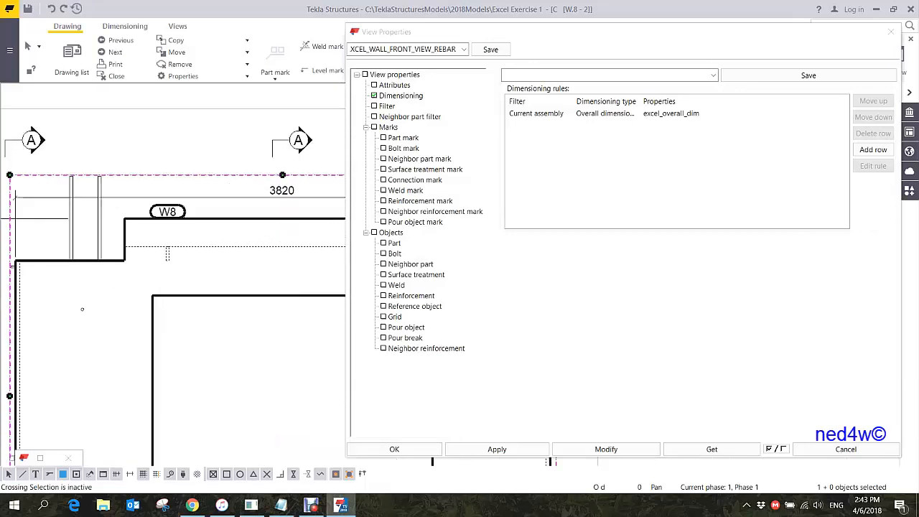
scroll(229, 203, down, 4)
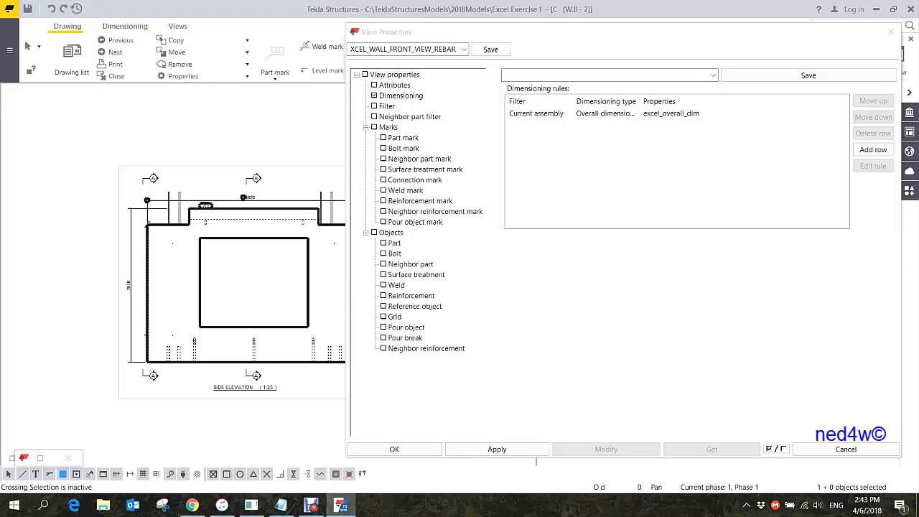
Turn off hiding reinforcing bar lines behind parts and apply the change to the side elevation view.
click(411, 295)
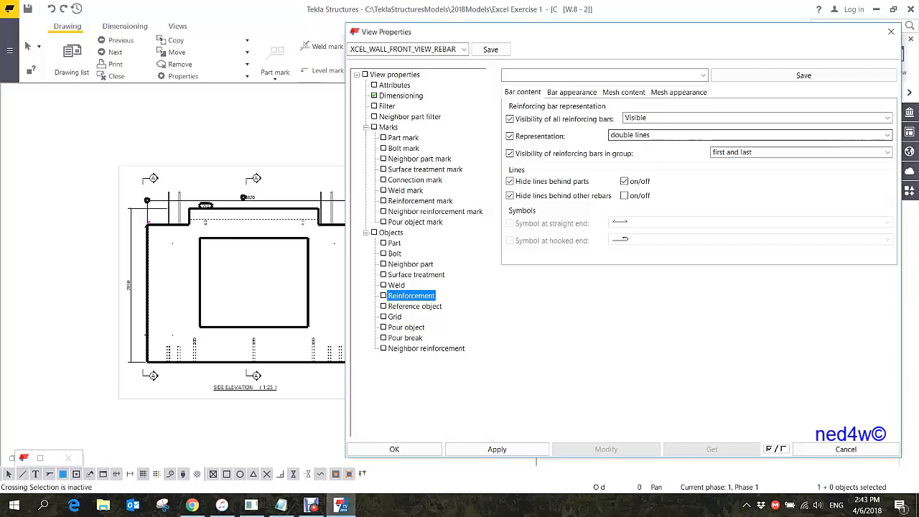
click(625, 182)
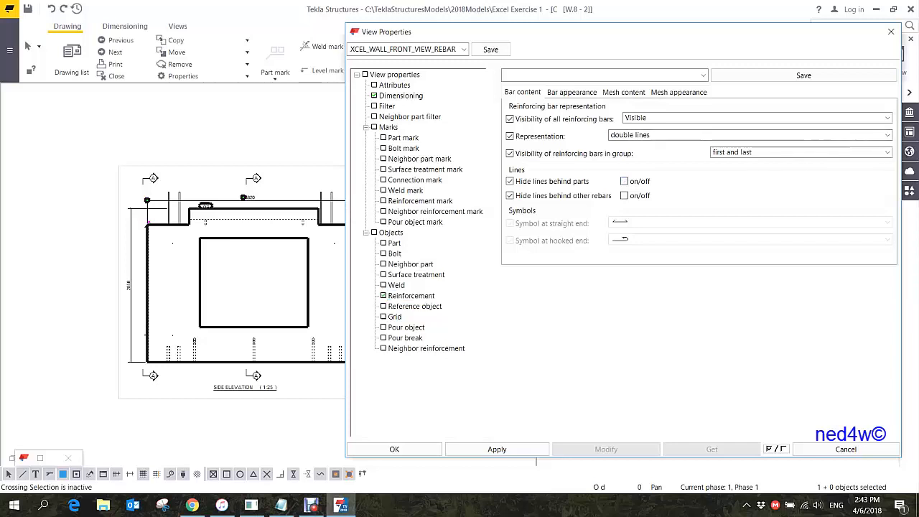
click(322, 398)
click(605, 450)
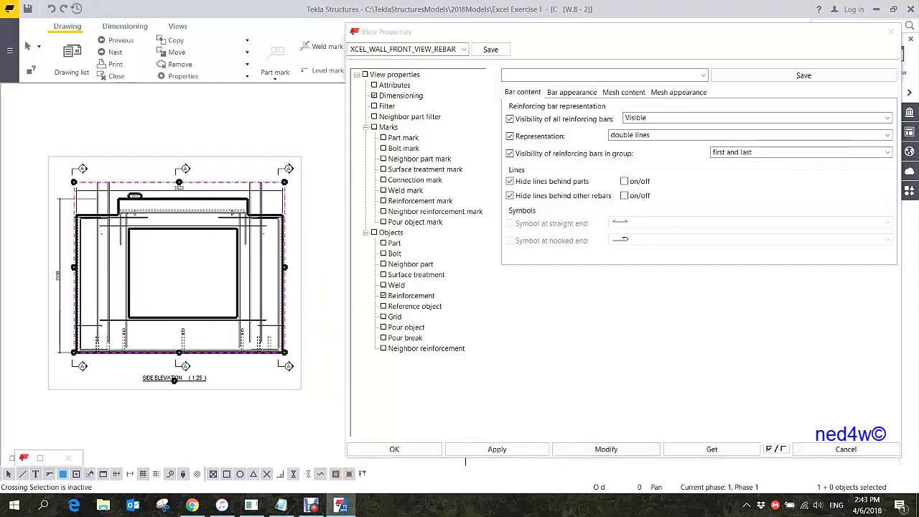
Set the visibility of all reinforcement meshes to Visible in the side elevation and save the view properties.
click(623, 93)
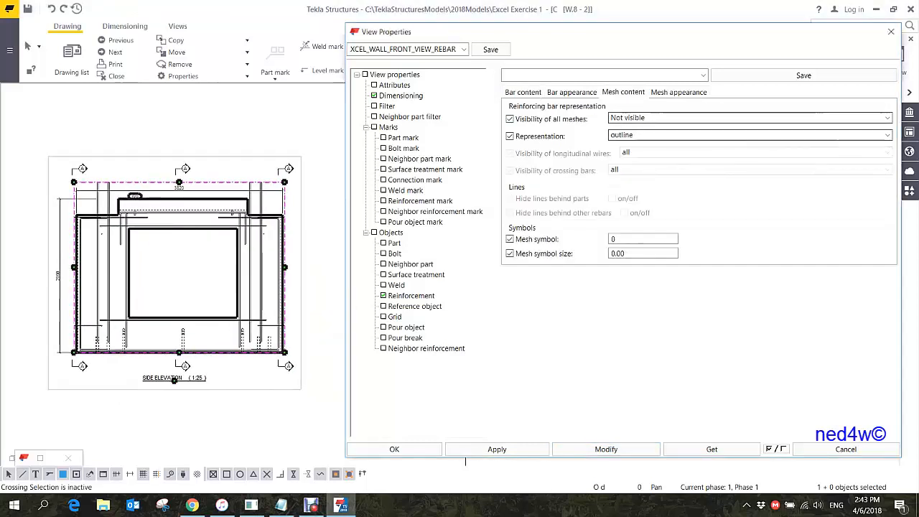
click(667, 117)
click(620, 130)
click(606, 449)
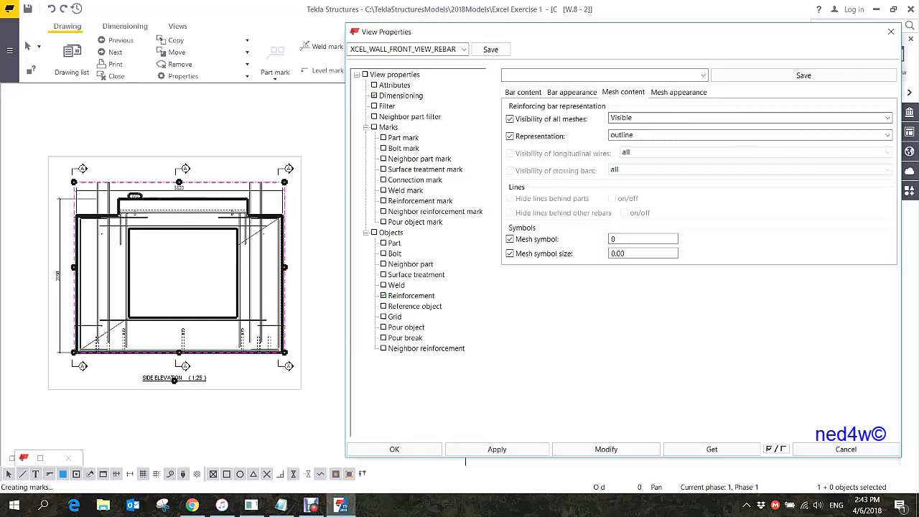
click(678, 93)
click(623, 93)
click(572, 92)
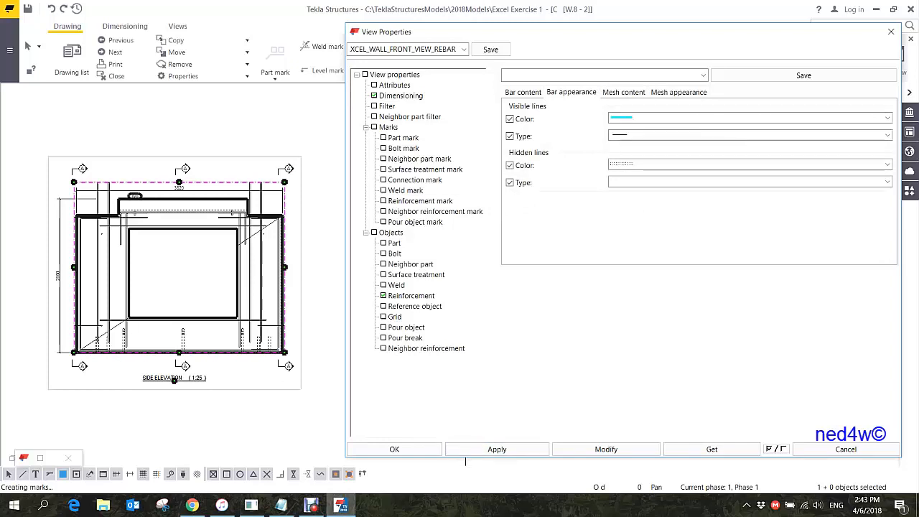
click(490, 49)
Lower the first two section marks above the side elevation and move the overall width dimension above them.
mouse_move(98, 194)
middle_down()
mouse_move(126, 261)
mouse_move(91, 277)
middle_up()
scroll(125, 261, up, 4)
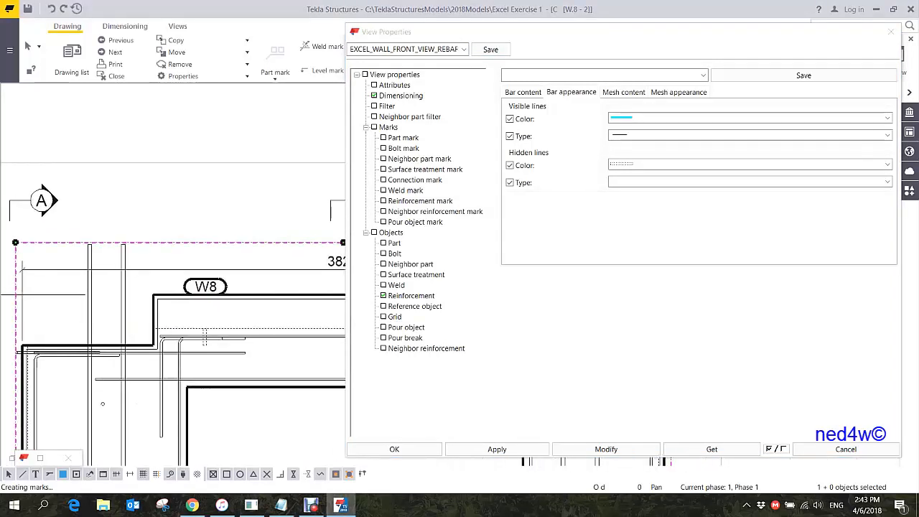
scroll(111, 291, down, 2)
click(270, 230)
drag(270, 230, 270, 255)
click(64, 233)
drag(65, 233, 64, 259)
click(208, 248)
drag(223, 276, 222, 207)
middle_drag(183, 292, 170, 244)
scroll(169, 244, down, 1)
scroll(125, 230, up, 2)
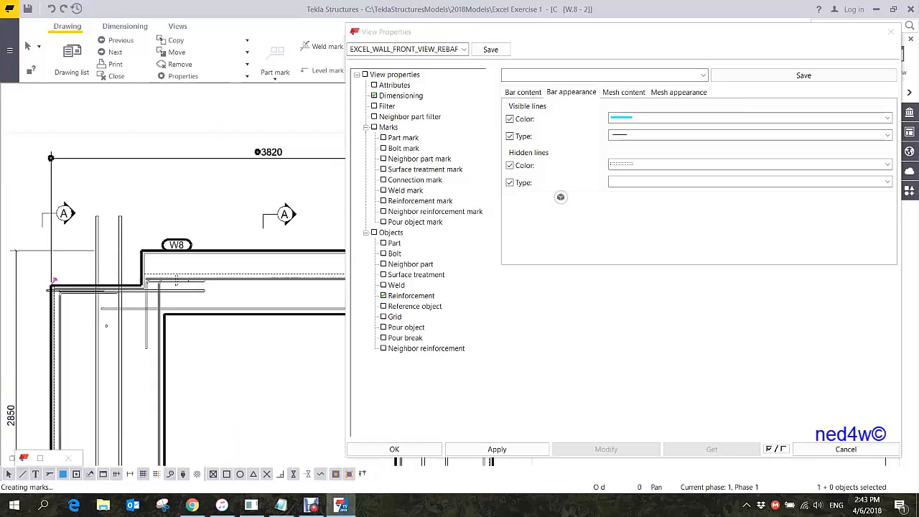
scroll(126, 241, down, 2)
scroll(115, 244, down, 2)
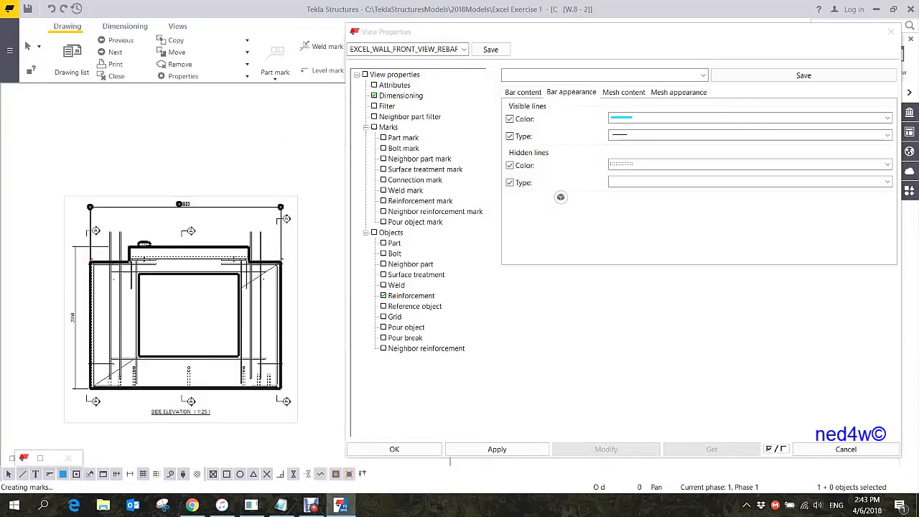
Inquire the information of the second vertical bar projecting above the wall and close the report.
scroll(61, 250, up, 3)
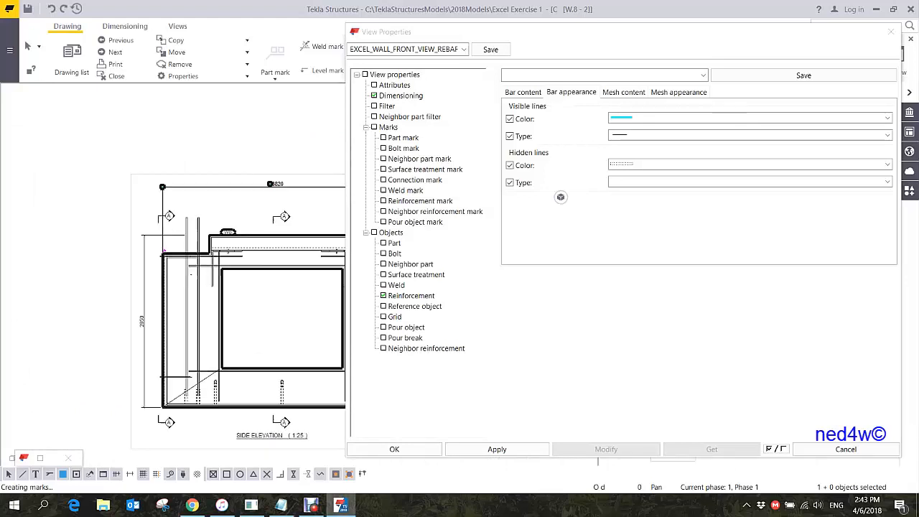
right_click(200, 226)
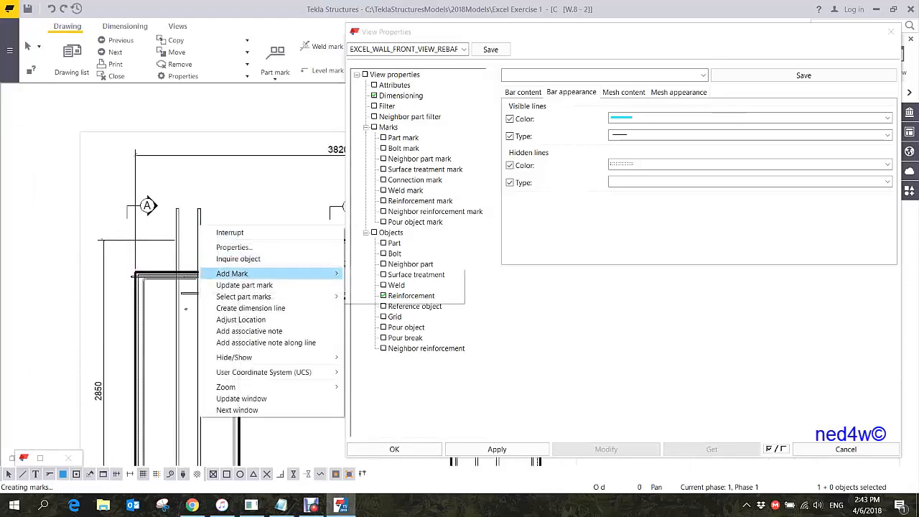
click(239, 258)
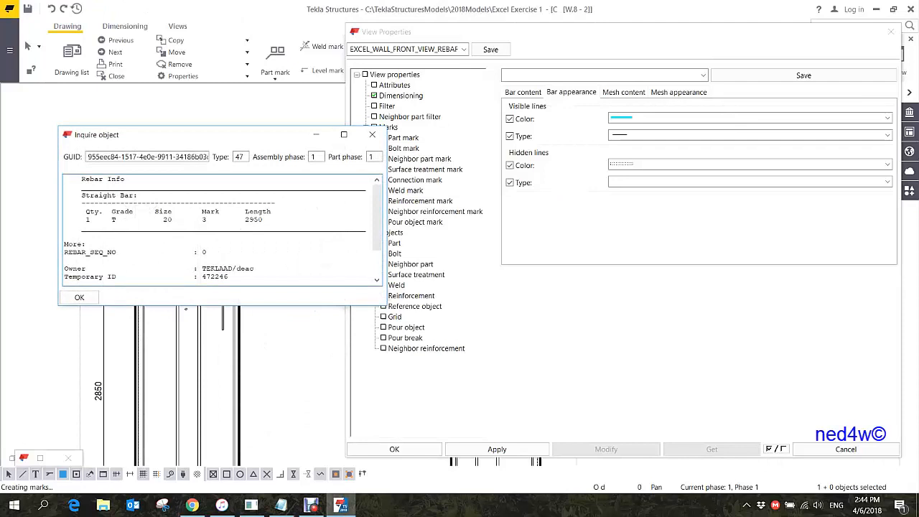
scroll(219, 229, down, 2)
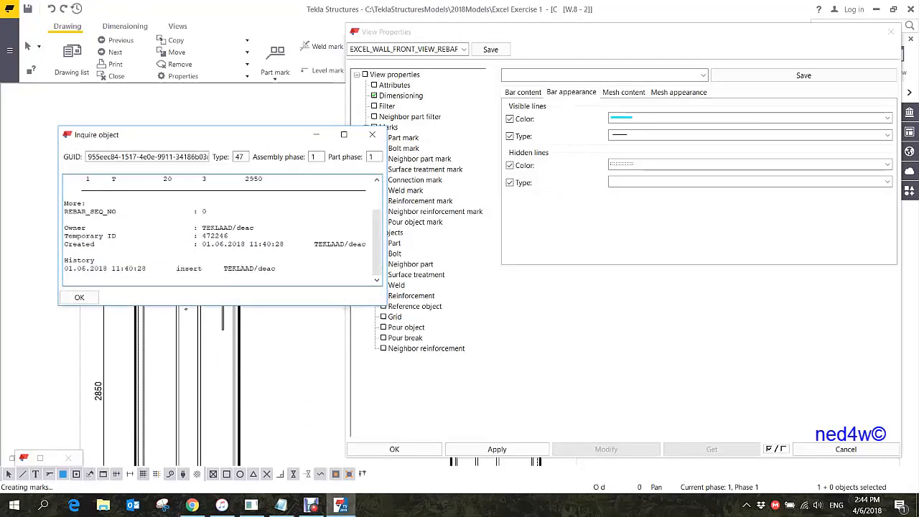
click(373, 135)
middle_drag(148, 202, 91, 199)
scroll(92, 198, down, 2)
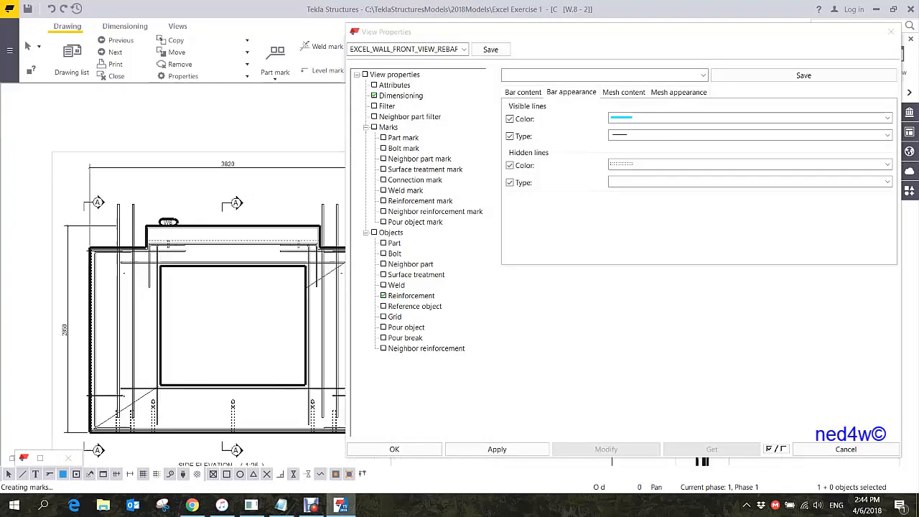
scroll(142, 201, down, 2)
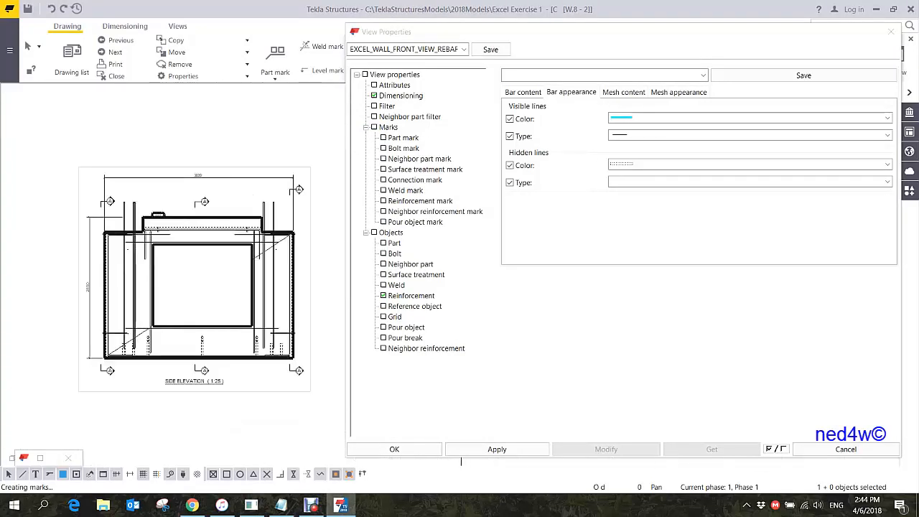
Add a row to the view filter with category Object and open its property choices.
click(386, 106)
click(875, 150)
click(567, 162)
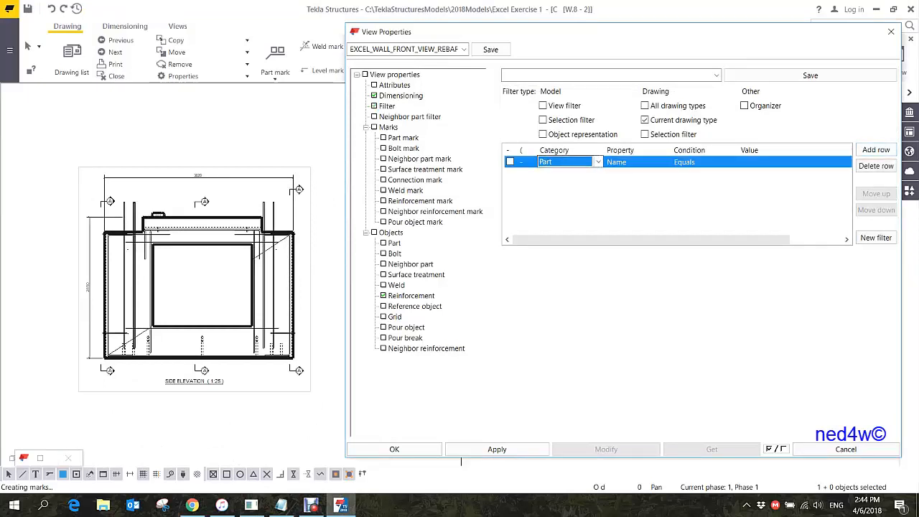
click(598, 163)
click(567, 342)
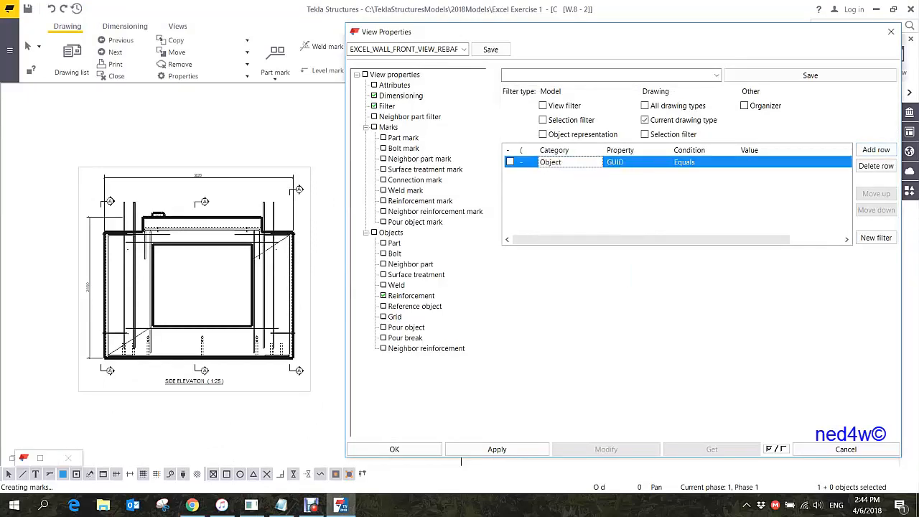
click(631, 162)
click(666, 162)
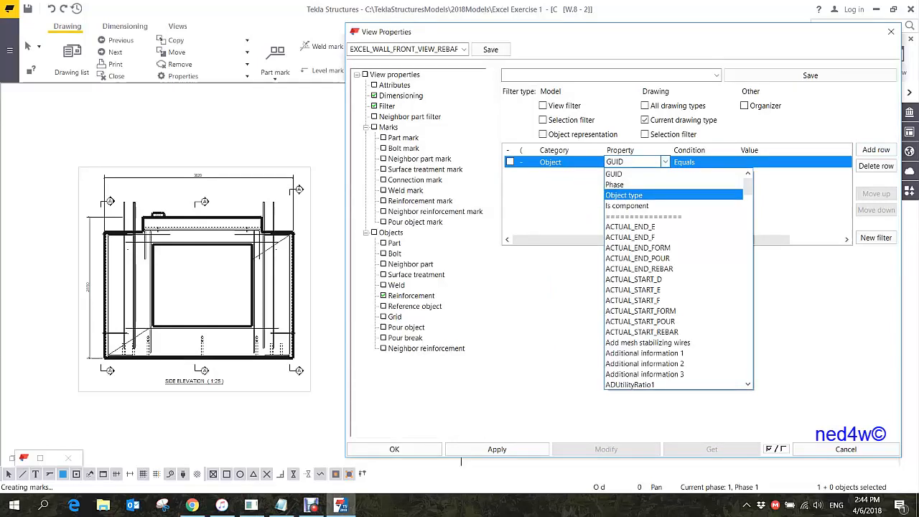
Define the first filter row as Object, Object type, Equals, Reinforcing bar.
click(624, 195)
click(790, 162)
click(846, 162)
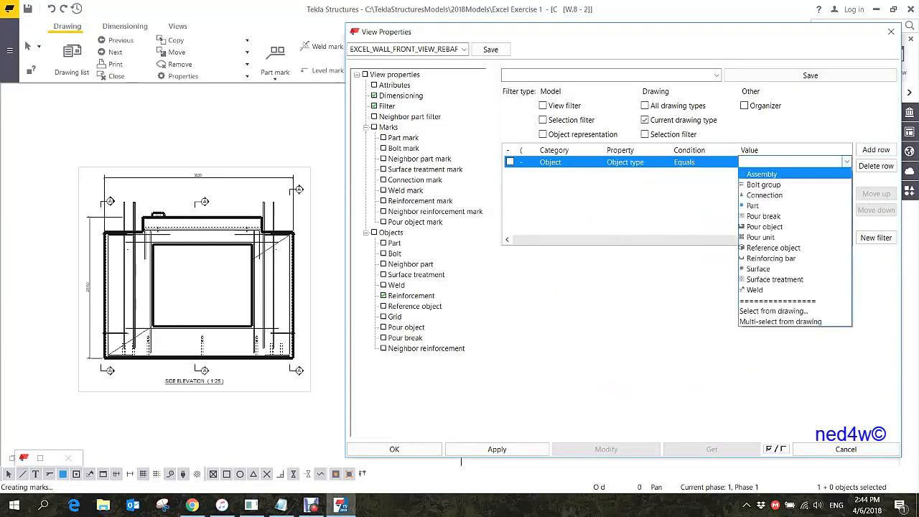
key(Down)
key(Down)
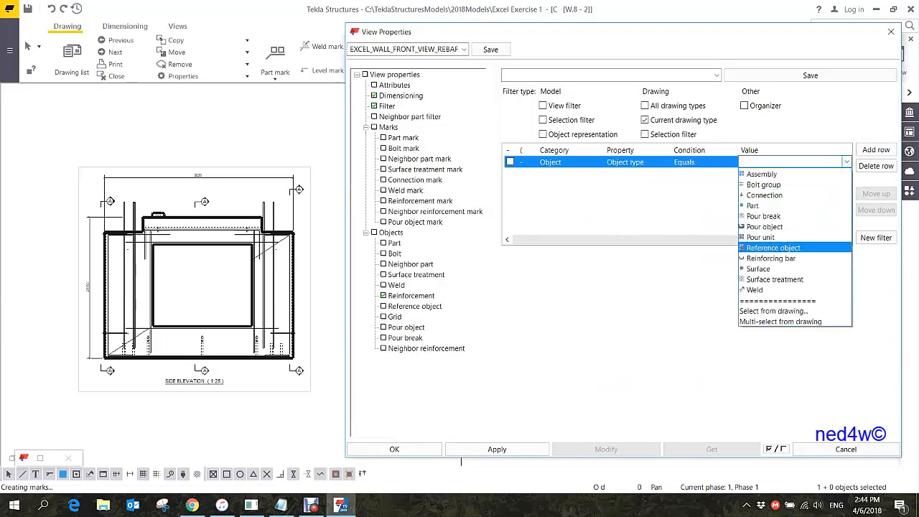
key(Return)
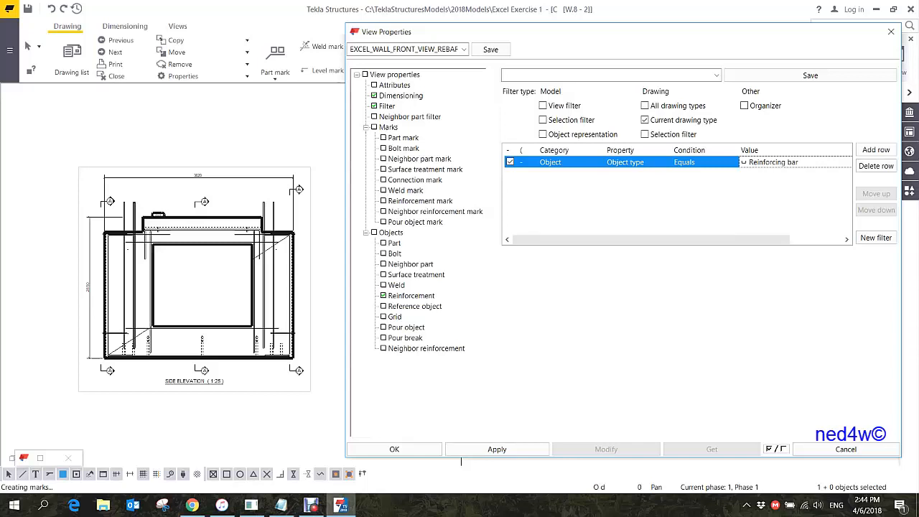
Add a second filter row with the category Reinforcing bar, the property Name and the condition Equals.
click(875, 150)
click(567, 173)
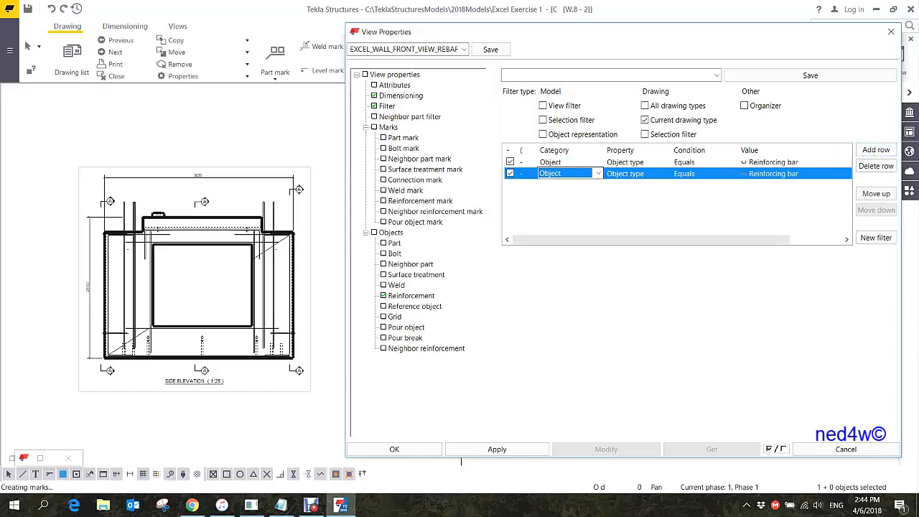
key(alt+Down)
key(Down)
key(Down)
key(Down)
key(Down)
key(Return)
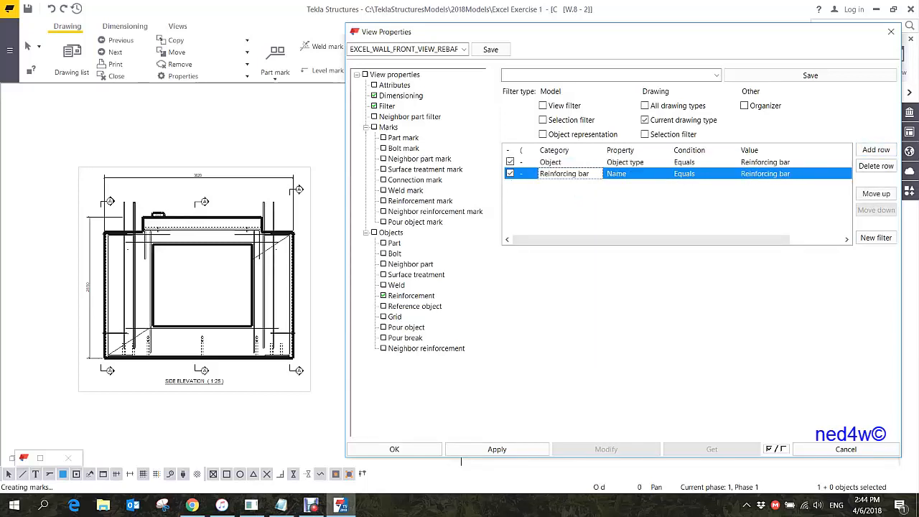
Set the second row's value to "DOWEL BAR" by picking a dowel bar at the wall's upper edge from the drawing.
click(775, 173)
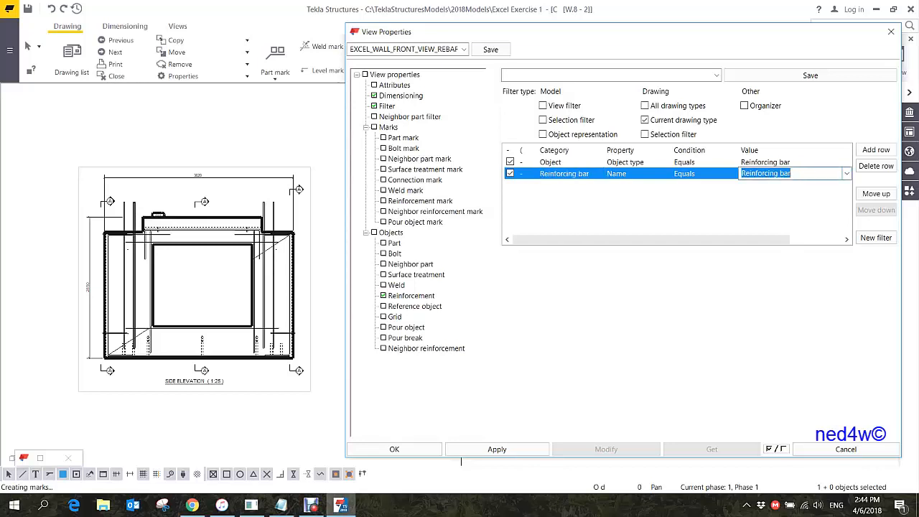
key(alt+Down)
key(Down)
key(Down)
key(Return)
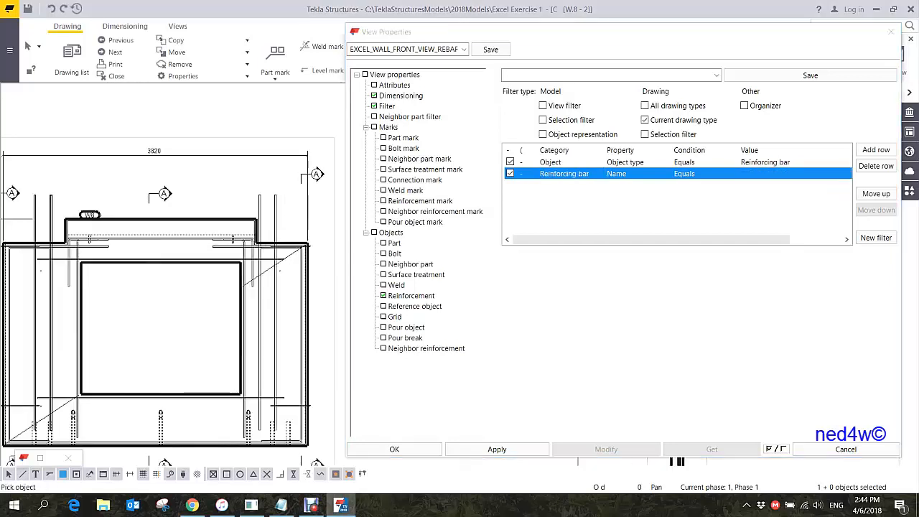
scroll(260, 199, up, 1)
click(260, 199)
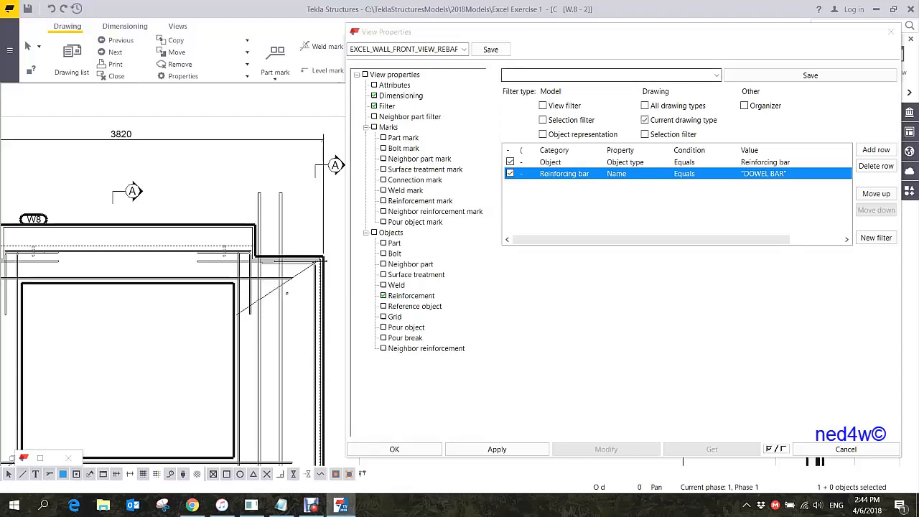
Save the filter as excel_dowelbar and set the view's filter back to standard.
text(excel)
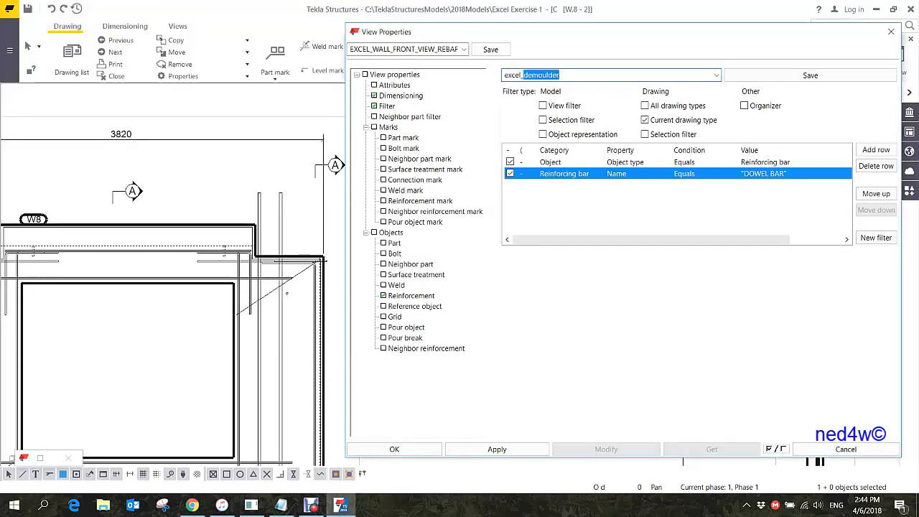
text(_dowelbar)
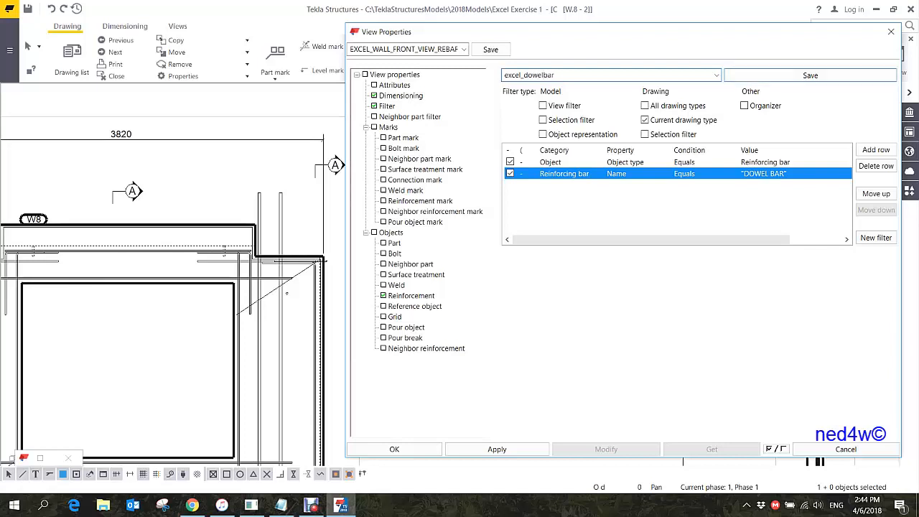
click(810, 75)
click(716, 76)
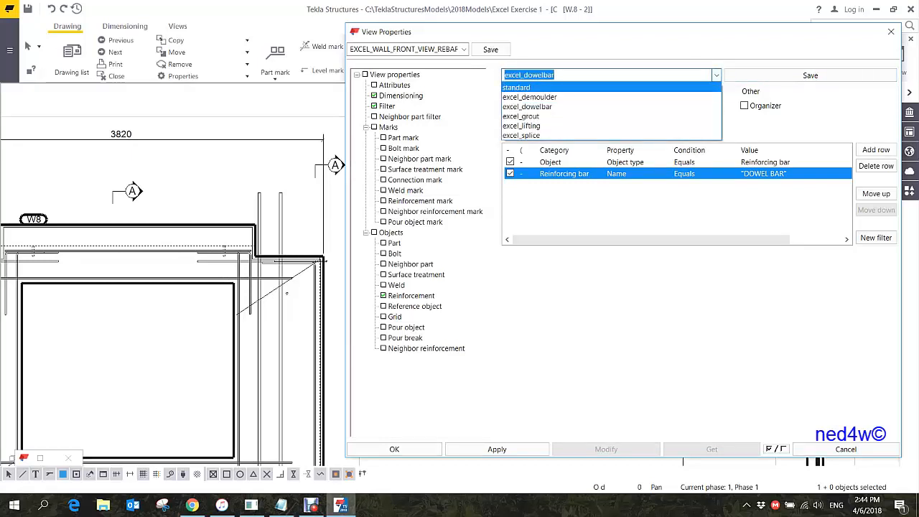
click(516, 88)
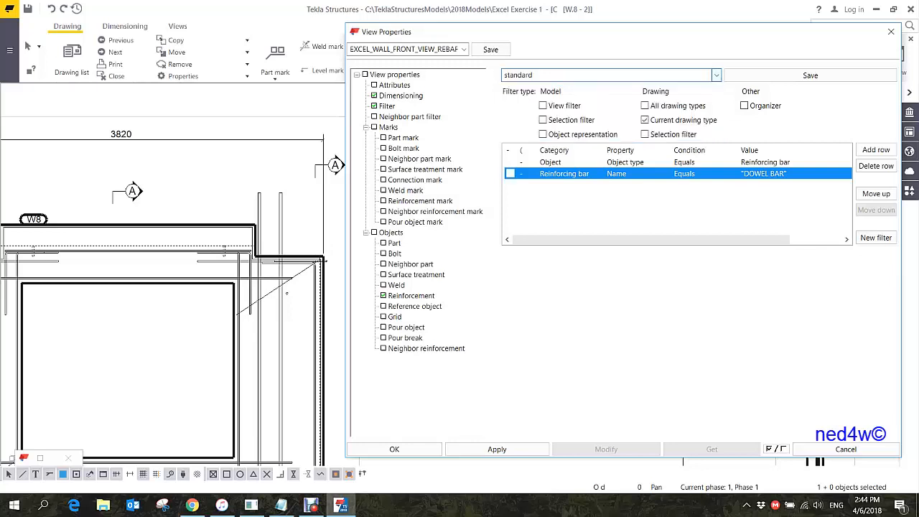
Add a dimensioning rule for the current assembly with the dimensioning type Filter dimensions.
click(401, 95)
click(872, 150)
click(603, 124)
click(635, 124)
key(Down)
key(Down)
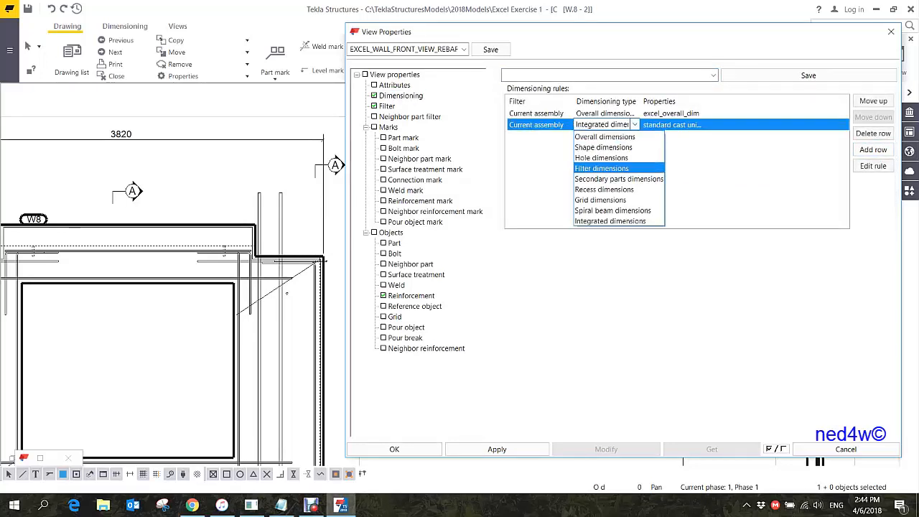
key(Return)
Edit the new rule to dimension the excel_dowelbar filter and adjust its horizontal and vertical Dimension to options.
click(873, 166)
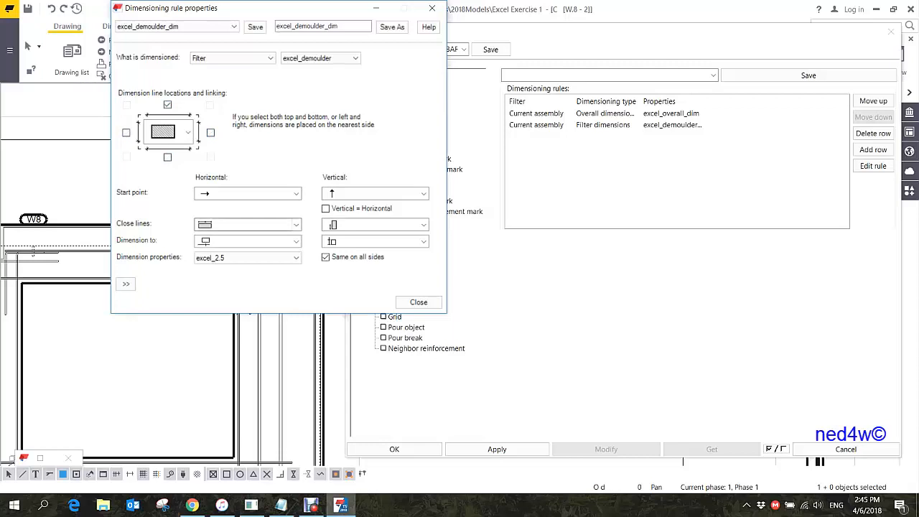
click(295, 242)
click(284, 262)
click(422, 241)
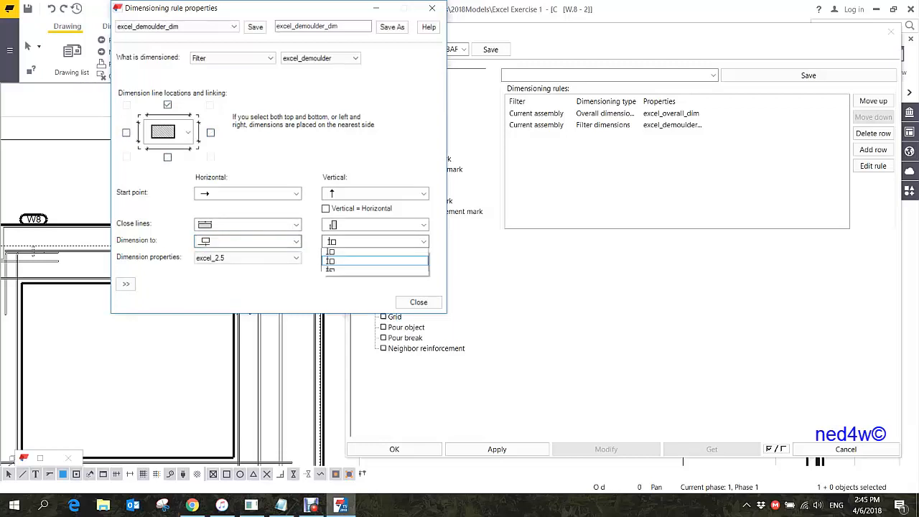
click(402, 263)
click(320, 58)
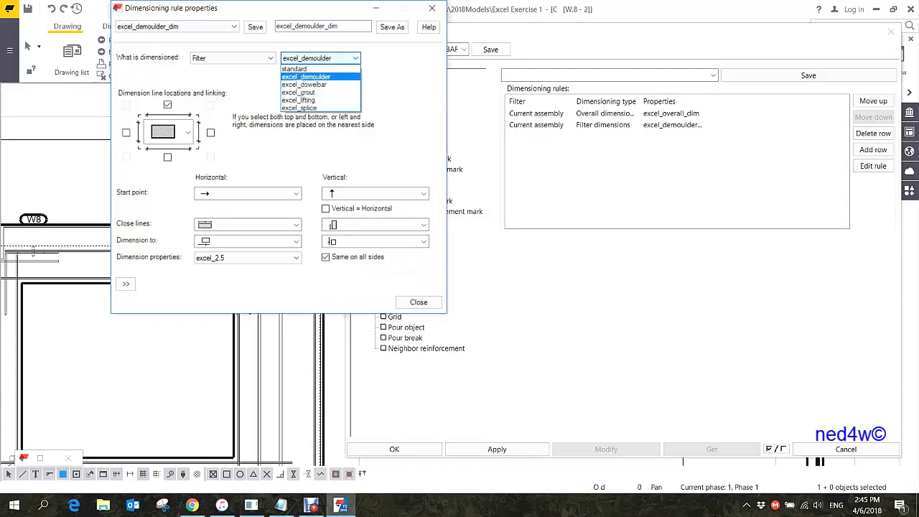
click(308, 85)
Save the dimensioning rule properties as excel_dowelbar_dim and close the rule.
drag(325, 26, 294, 25)
text(dowelbar)
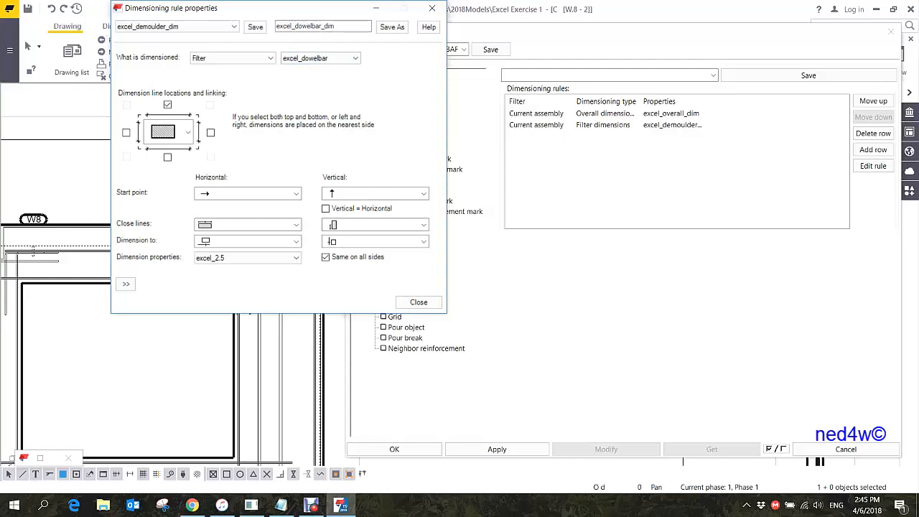
click(392, 27)
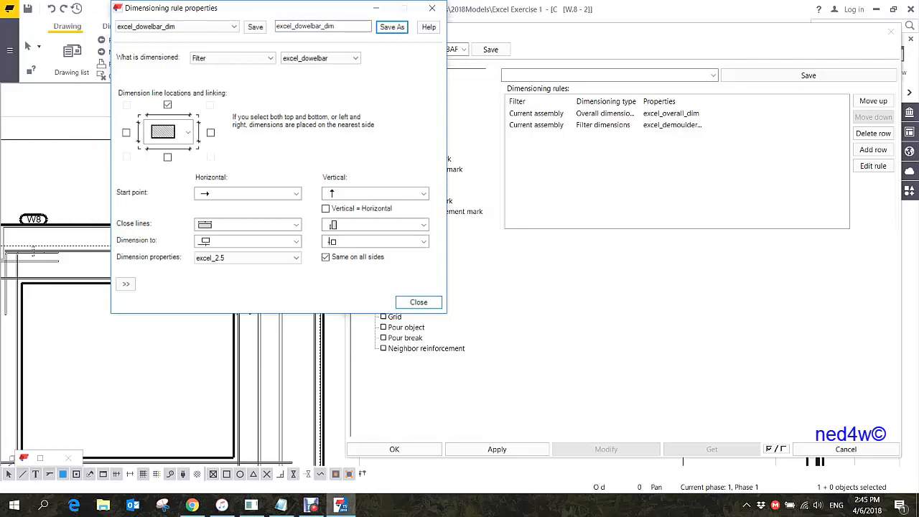
click(419, 302)
Assign the excel_dowelbar_dim properties to the filter dimensions rule and move it above the overall dimension rule.
double_click(671, 125)
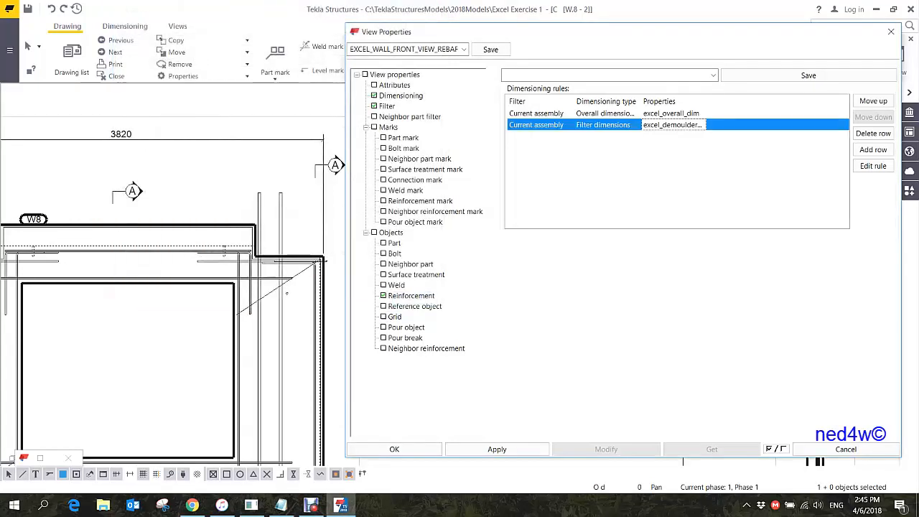
click(702, 125)
click(673, 147)
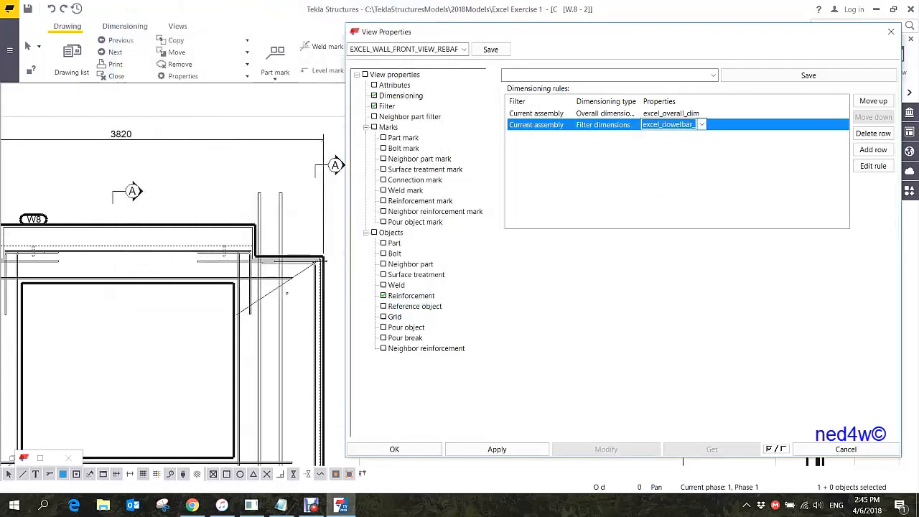
click(872, 101)
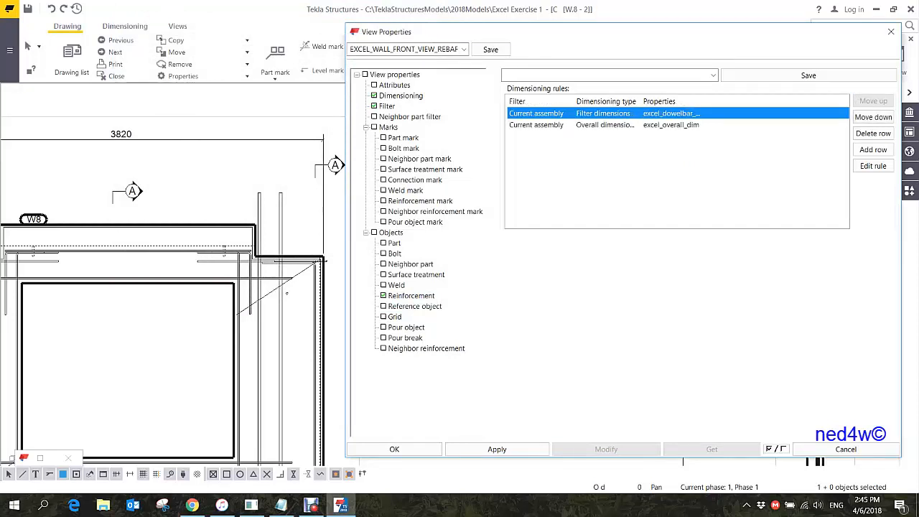
Select the side elevation view in the drawing and modify it with the new dimensioning rules.
scroll(254, 273, down, 4)
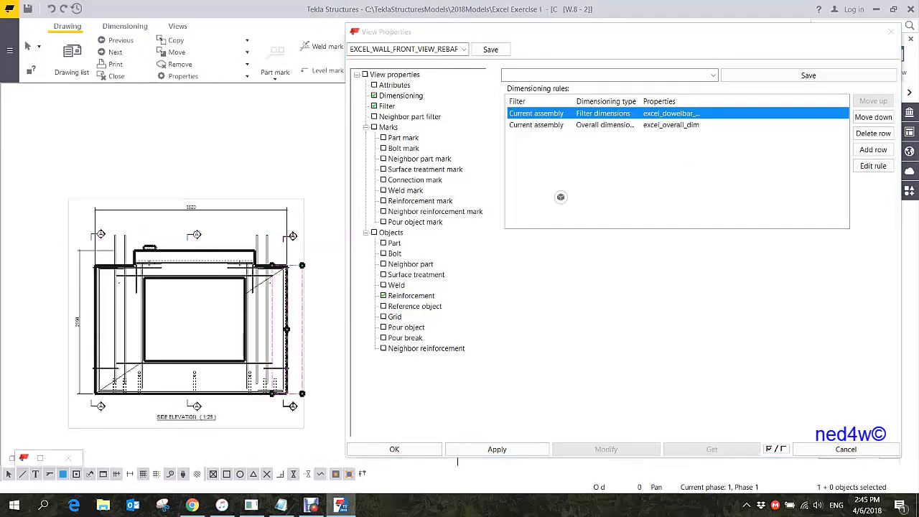
click(289, 251)
click(605, 449)
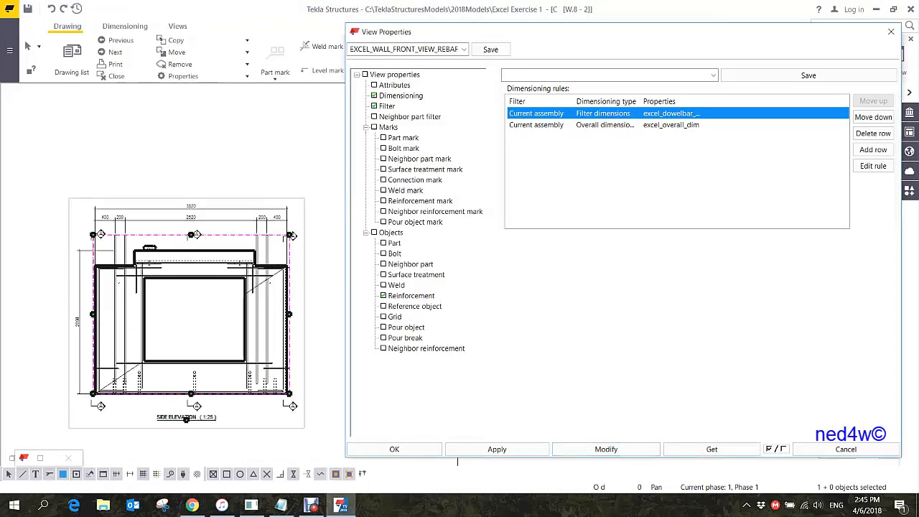
Examine the dowel bar dimensions above the wall, including where their extension lines meet the bars.
scroll(269, 231, up, 3)
middle_drag(268, 230, 174, 195)
scroll(174, 195, up, 4)
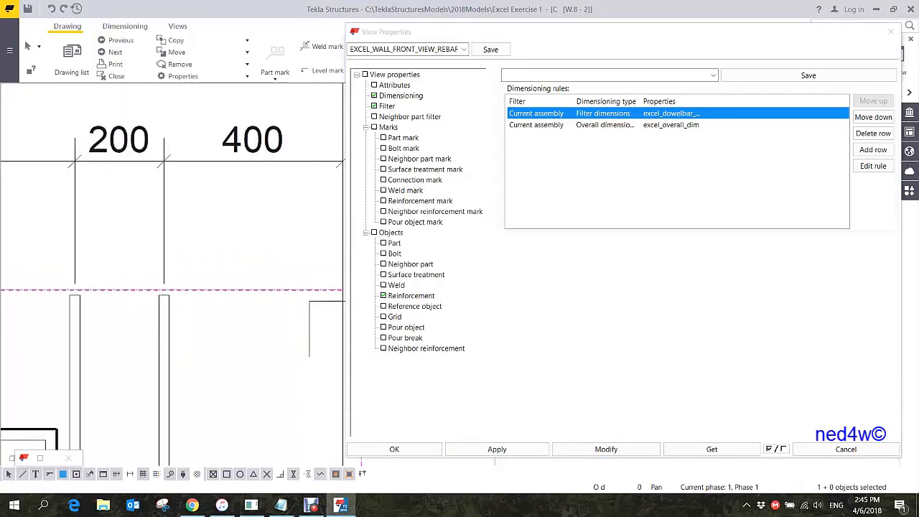
scroll(287, 147, down, 5)
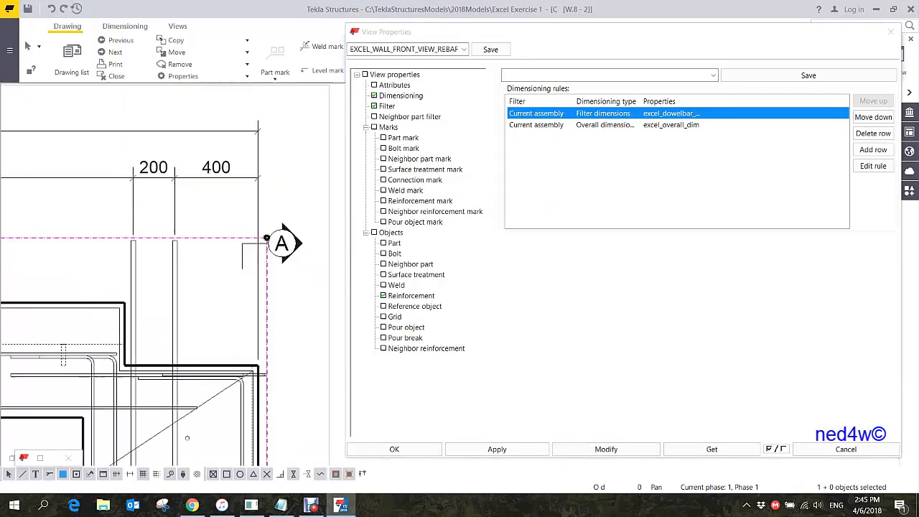
middle_drag(787, 460, 742, 460)
scroll(246, 154, down, 3)
scroll(246, 154, up, 1)
scroll(246, 154, down, 1)
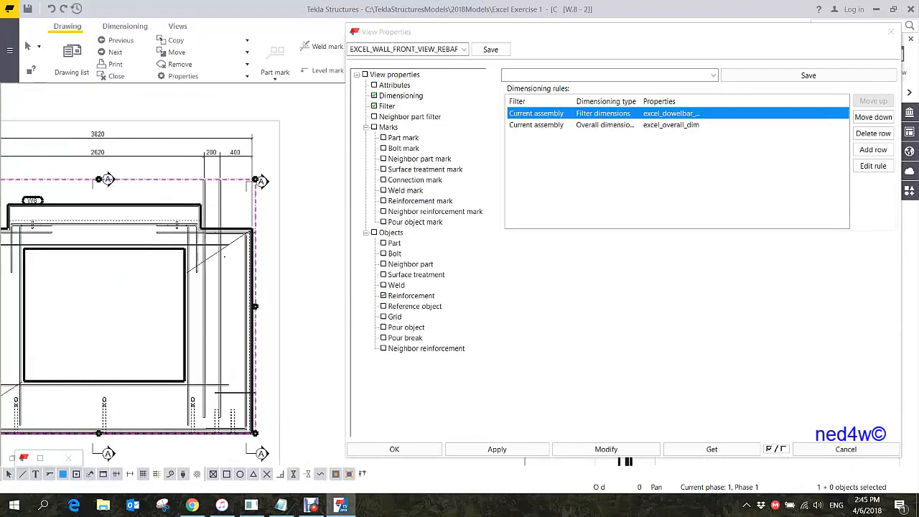
scroll(246, 155, up, 1)
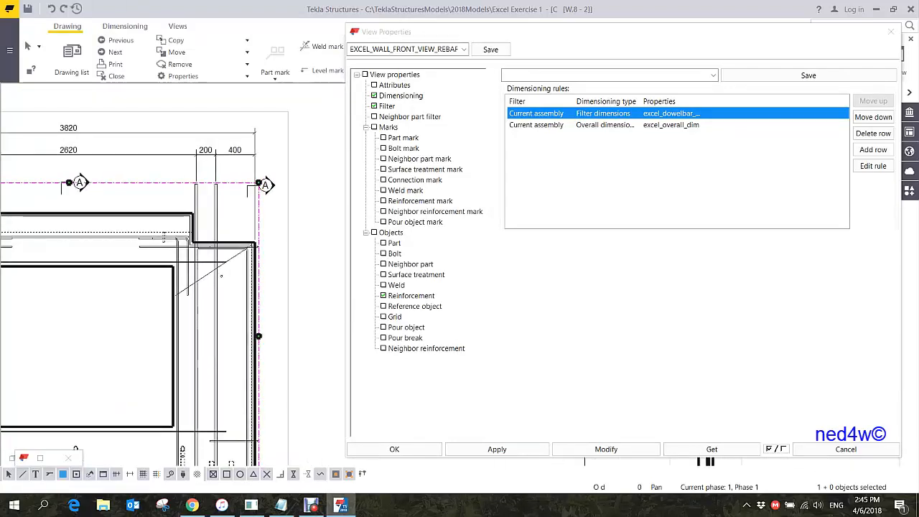
Inspect the properties of the dowel bar dimension line and close them without changes.
double_click(247, 154)
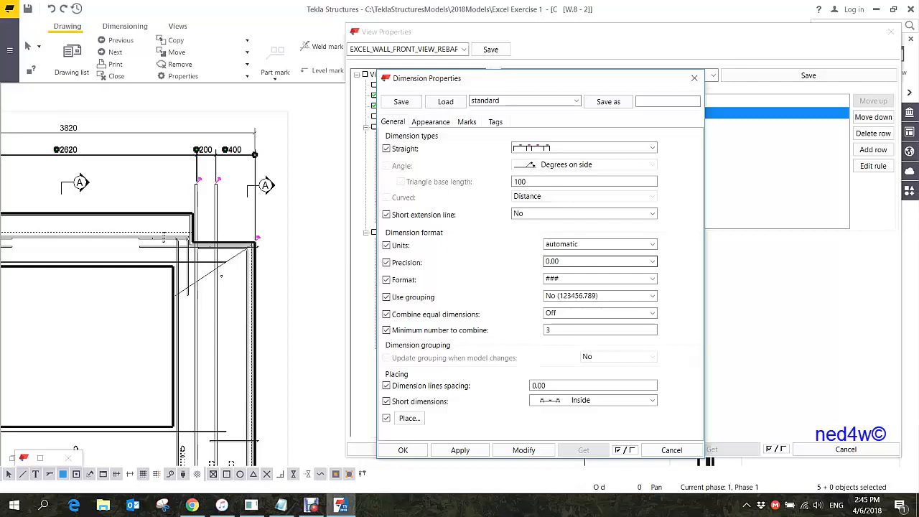
click(313, 215)
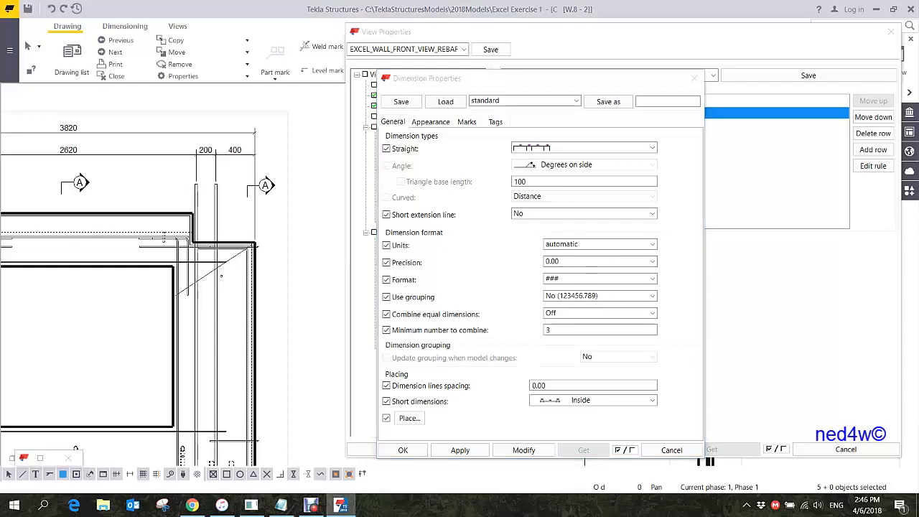
click(694, 79)
Load the excel_dowelbar filter in the view's filter settings as the basis for a filter for the connection bars.
middle_drag(209, 251, 295, 233)
scroll(173, 222, down, 4)
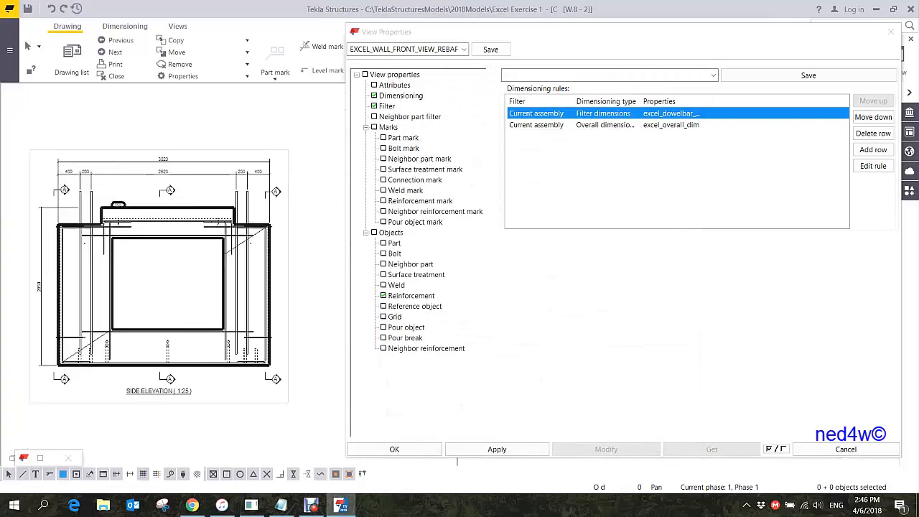
scroll(224, 329, up, 5)
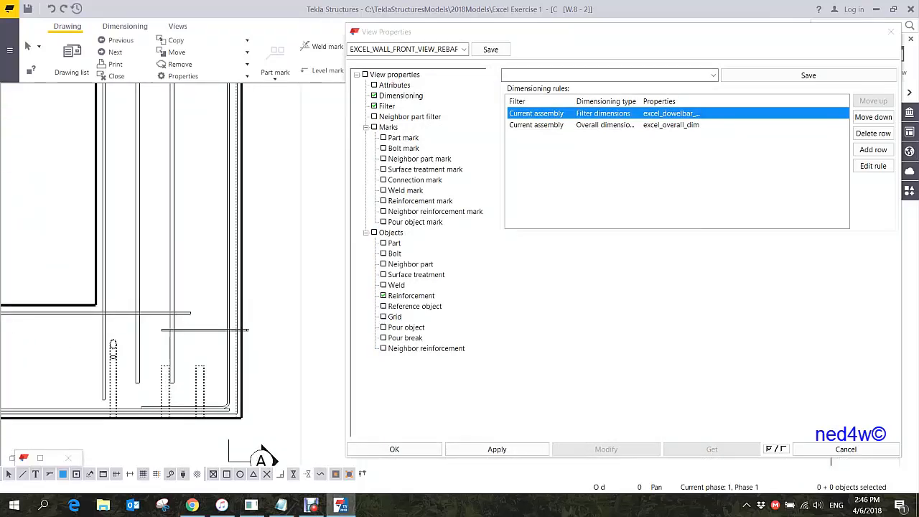
scroll(210, 320, down, 3)
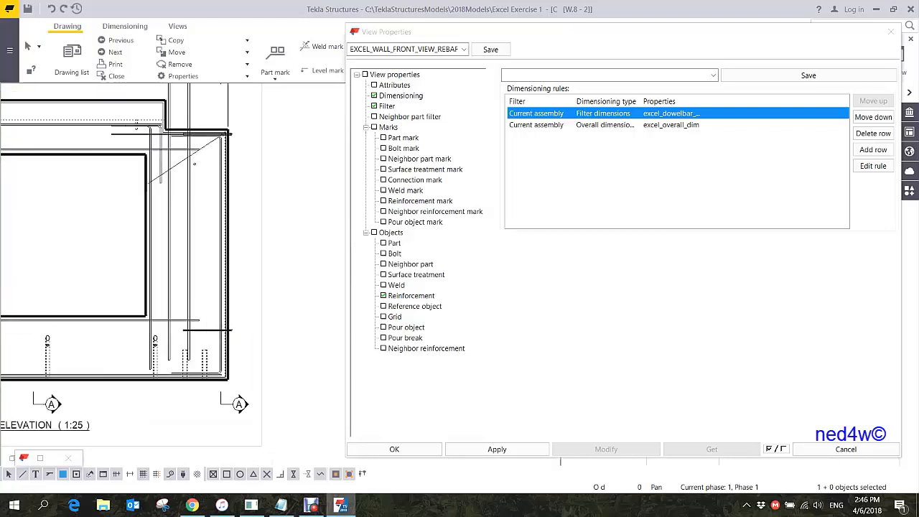
scroll(227, 312, down, 3)
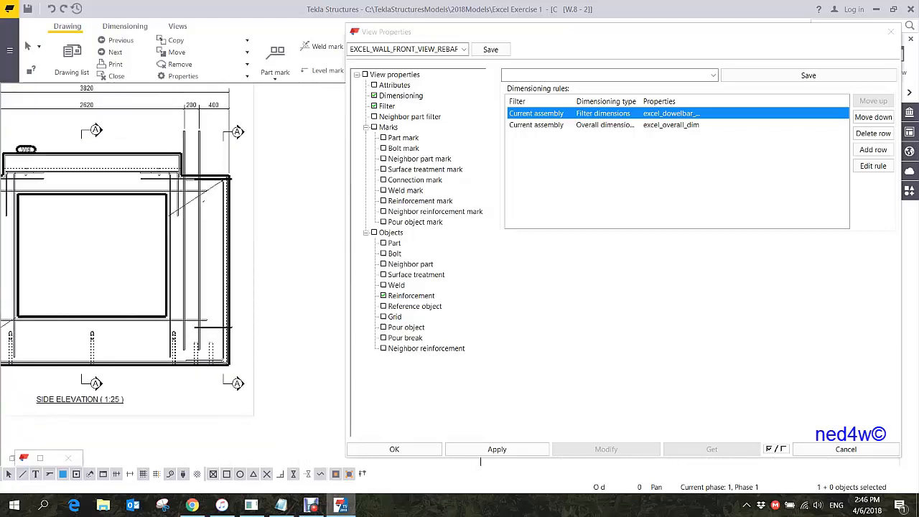
click(386, 105)
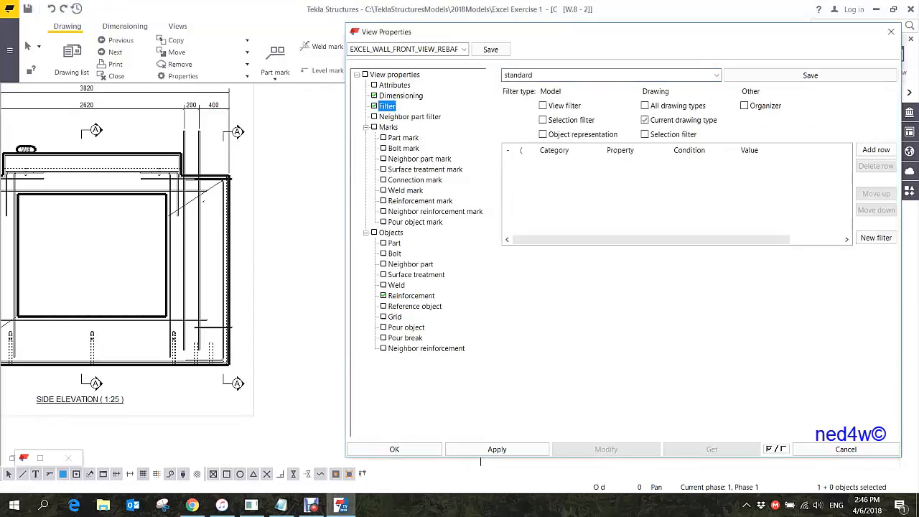
click(716, 75)
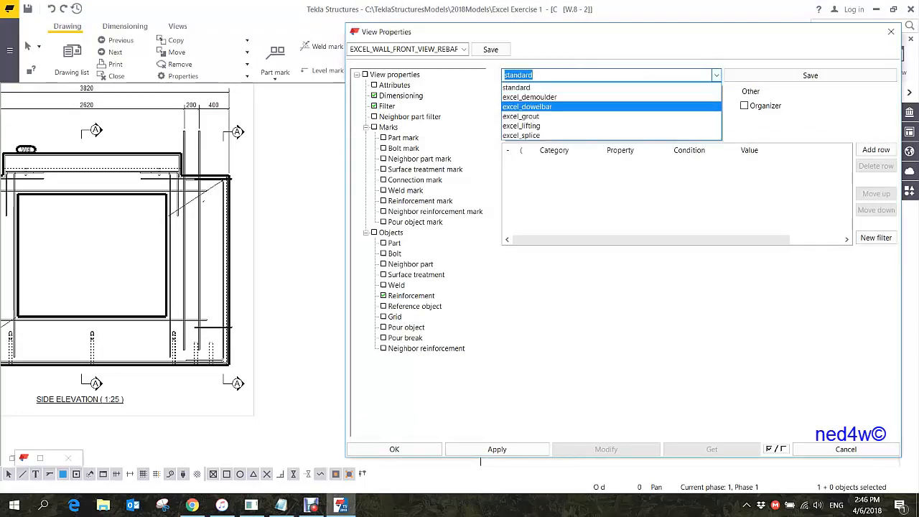
click(527, 107)
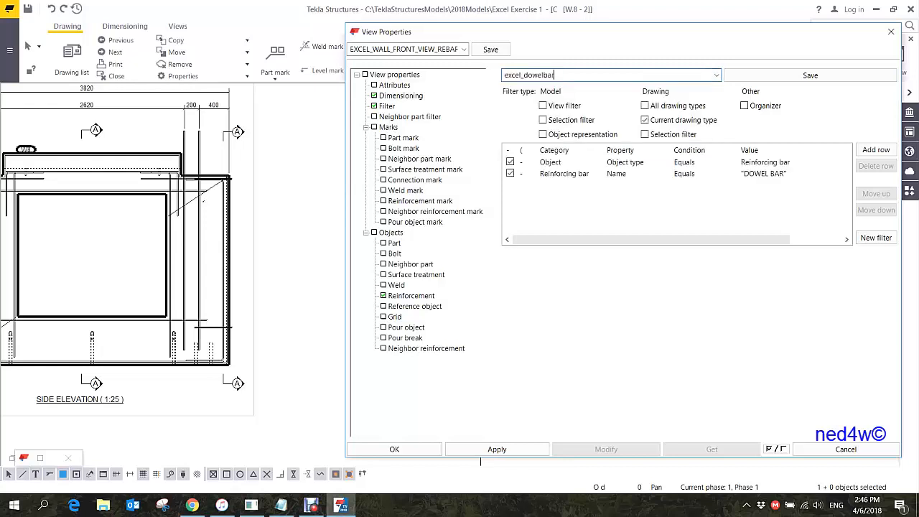
Set the filter's reinforcing bar name to SHEAR_CONNECTION_REBAR by picking a connection bar from the side elevation drawing.
click(771, 174)
click(846, 174)
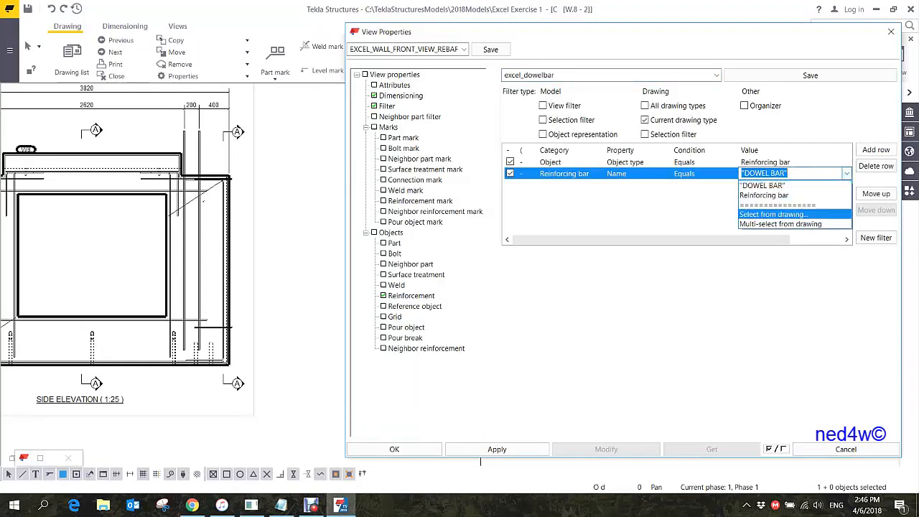
click(774, 214)
scroll(247, 331, up, 6)
click(223, 461)
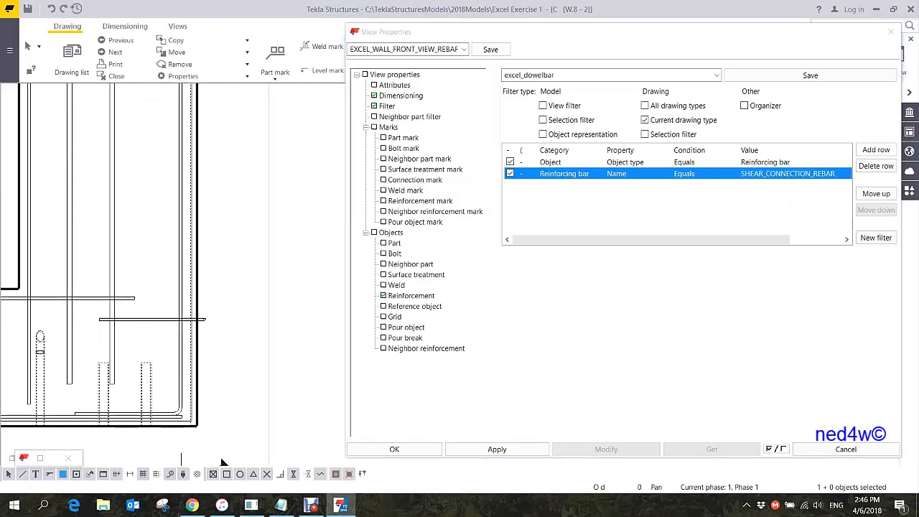
scroll(223, 461, down, 3)
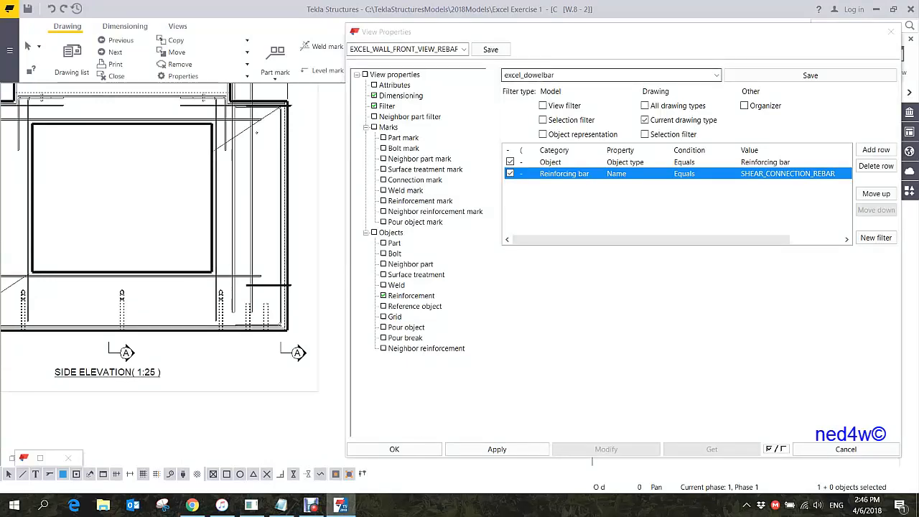
Save the modified filter as excel_link and set the view's active filter back to standard.
click(716, 75)
text(excel_link)
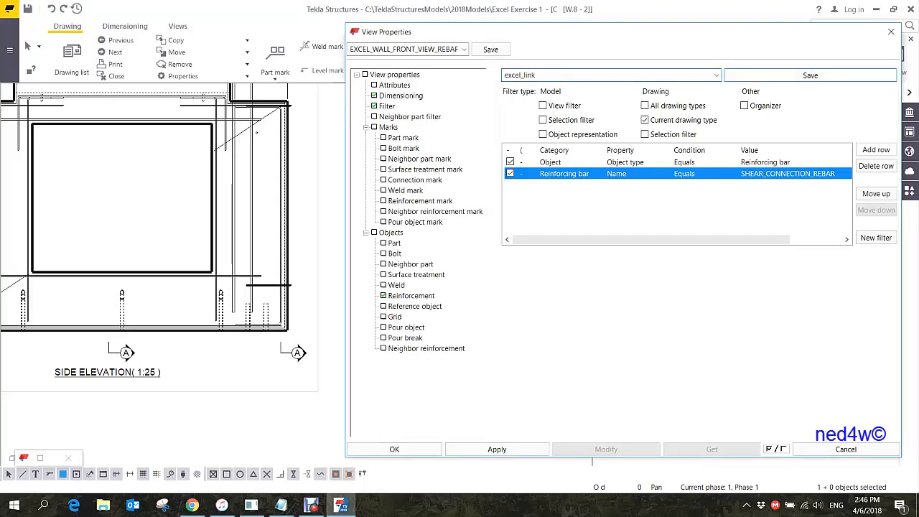
click(810, 76)
click(716, 75)
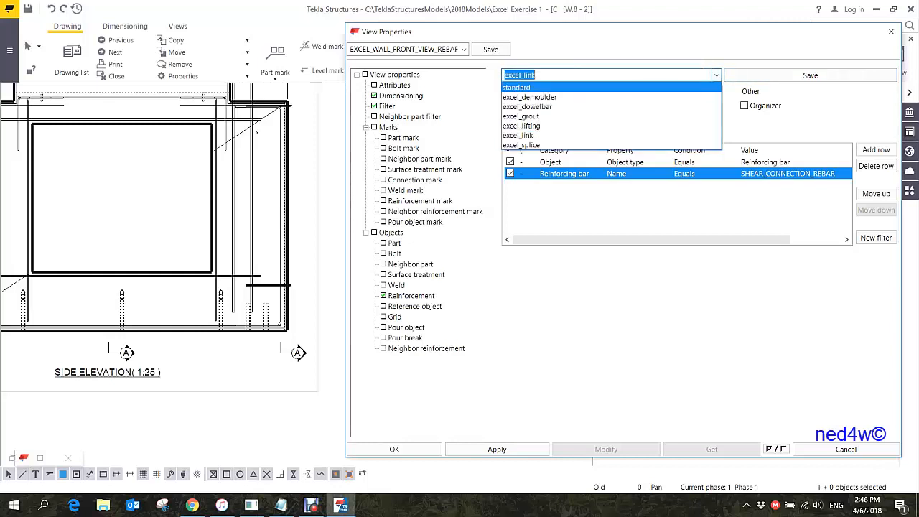
click(516, 87)
Add a new dimensioning rule to the view and move it above the dowel bar and overall dimension rules.
click(401, 95)
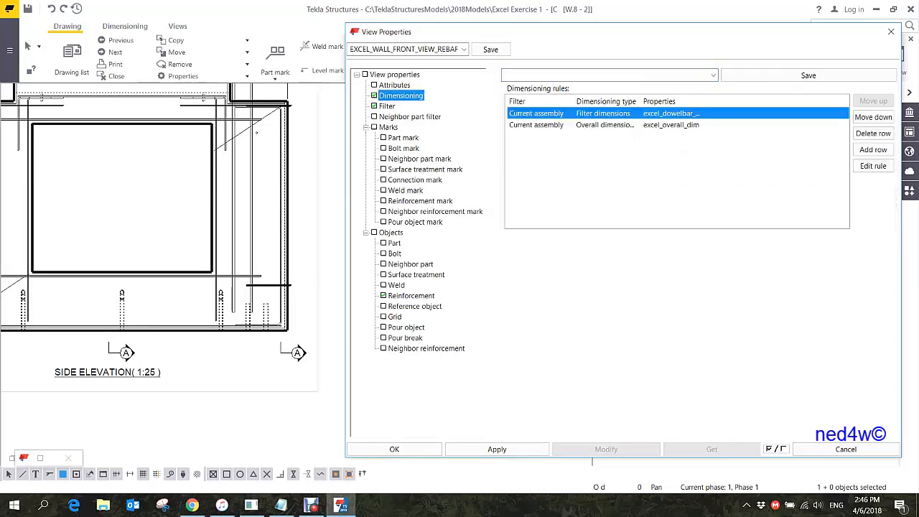
click(670, 125)
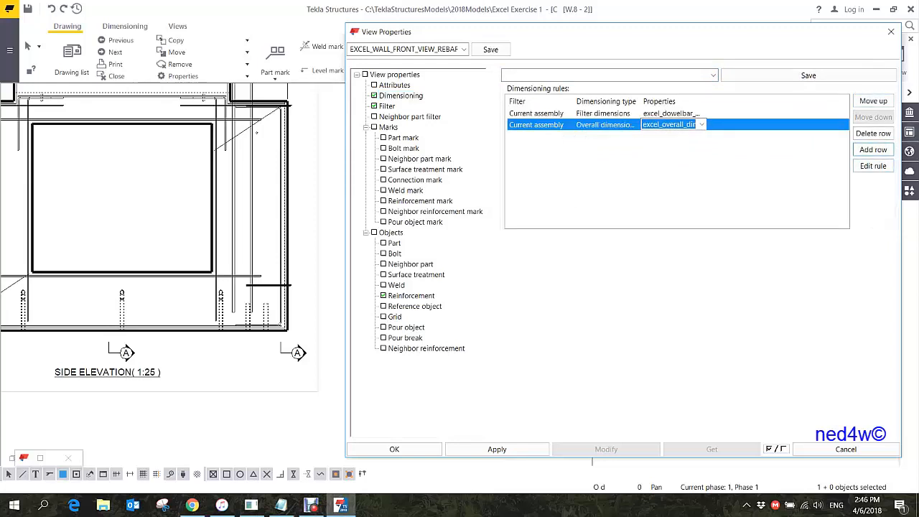
click(873, 150)
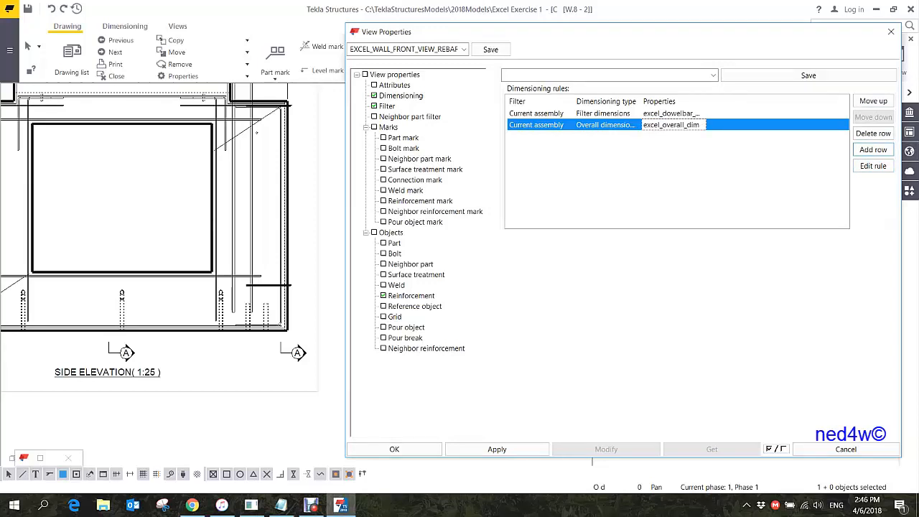
click(873, 150)
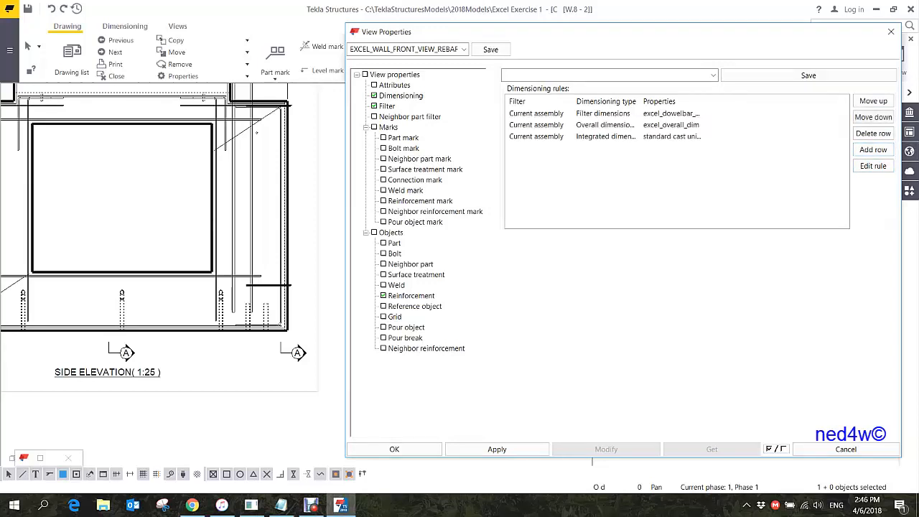
click(605, 137)
click(873, 101)
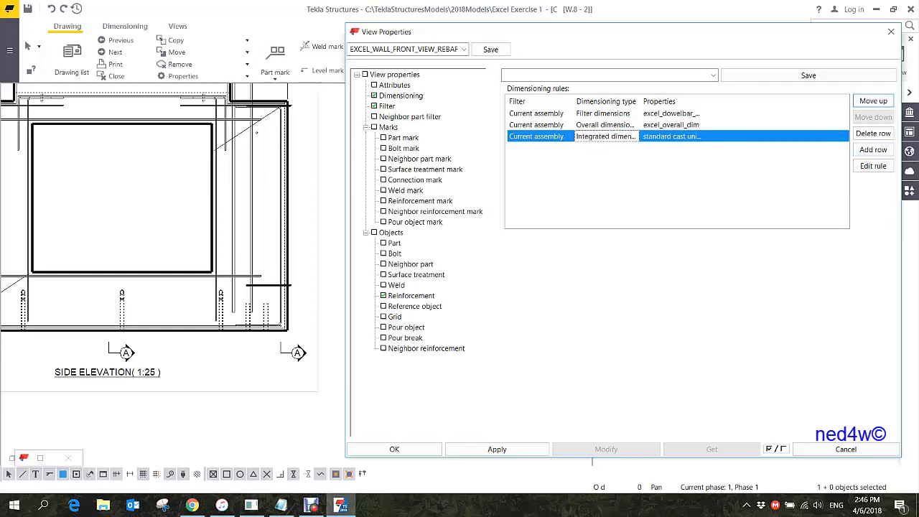
click(873, 102)
click(873, 101)
Set the new rule's dimensioning type to Filter dimensions.
click(605, 113)
click(634, 113)
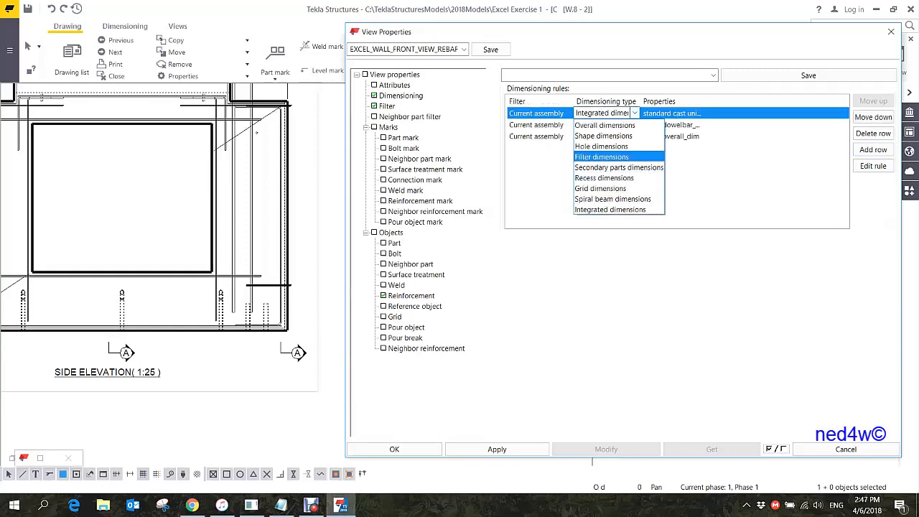
click(601, 157)
Edit the rule to dimension the excel_link filter, remove the dimension line below the wall, and choose the second vertical Dimension to option.
click(872, 166)
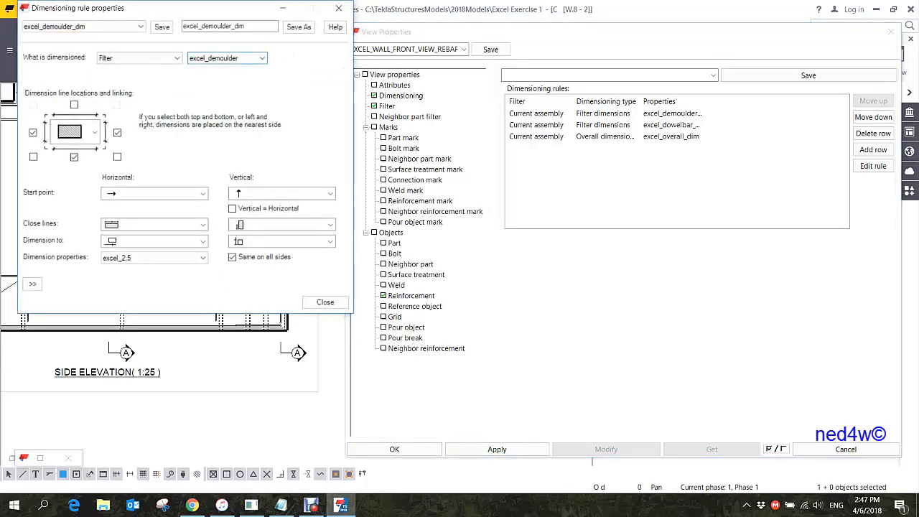
click(227, 57)
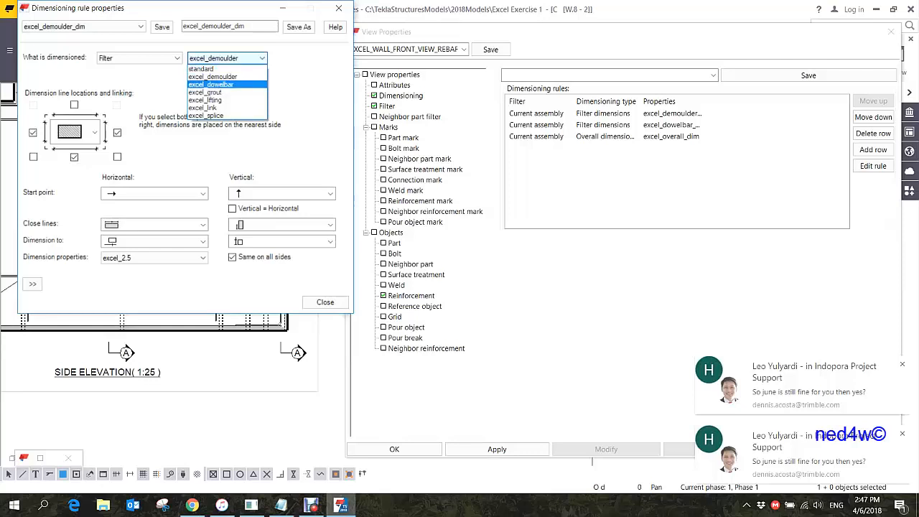
click(203, 107)
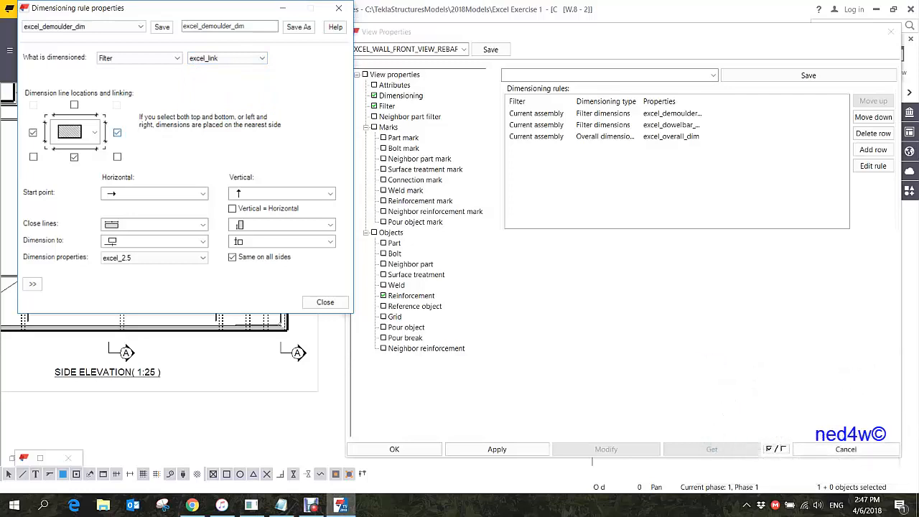
click(74, 156)
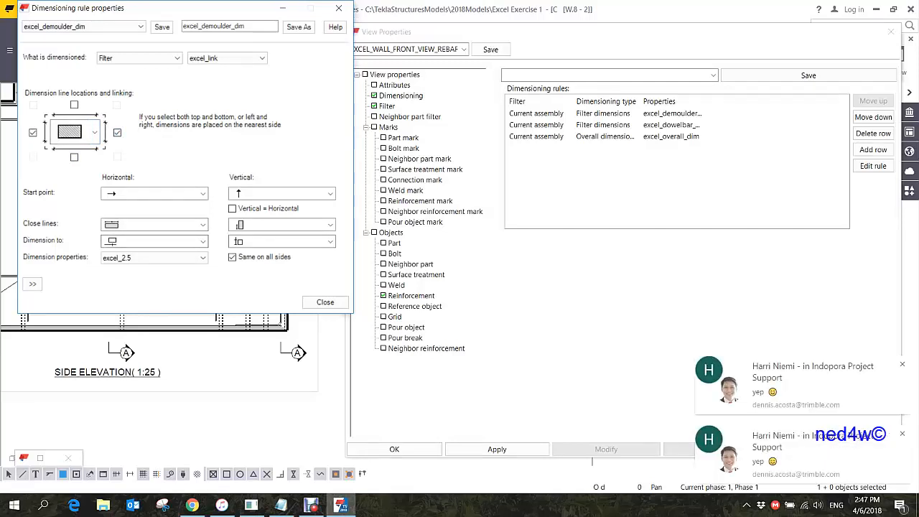
click(281, 241)
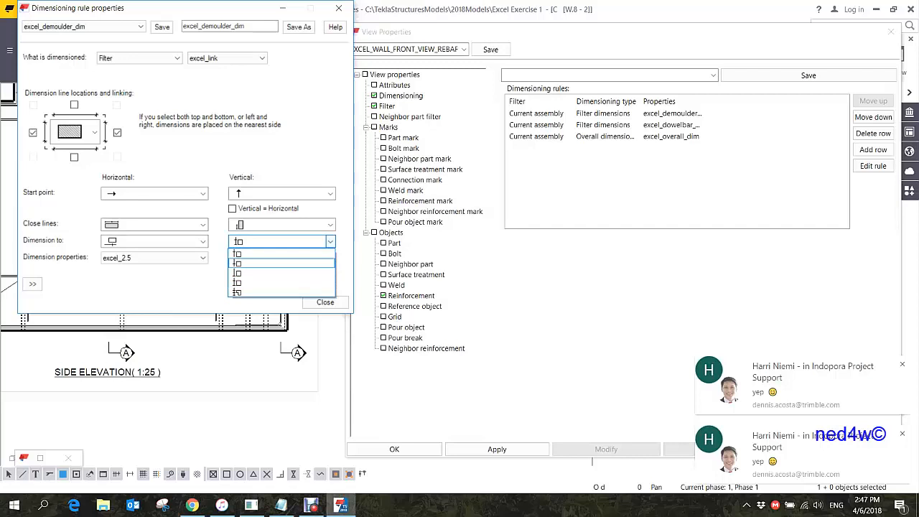
click(282, 263)
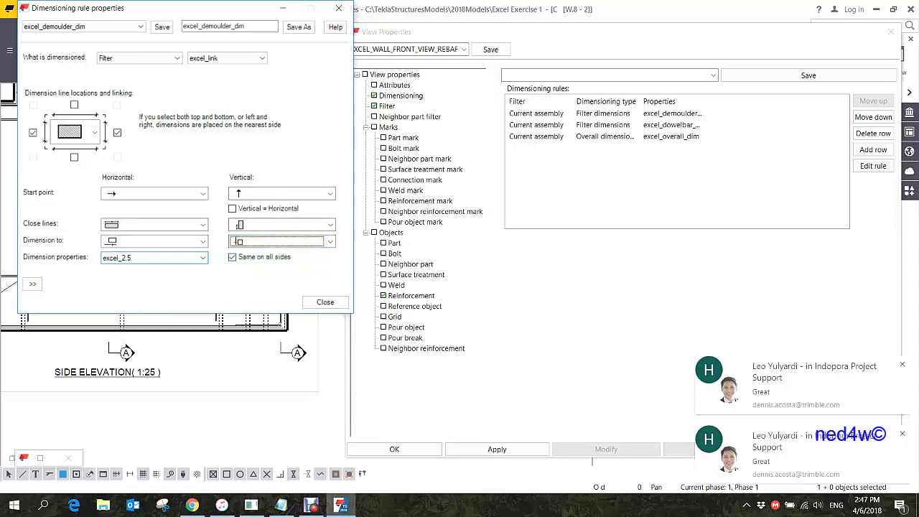
Save the dimensioning rule properties as excel_link_dim and close them.
drag(233, 26, 201, 26)
text(link)
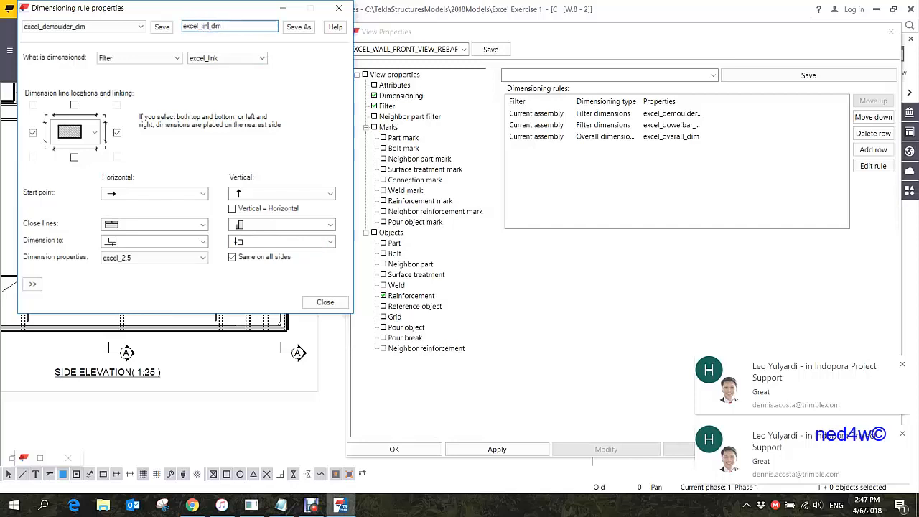
click(299, 27)
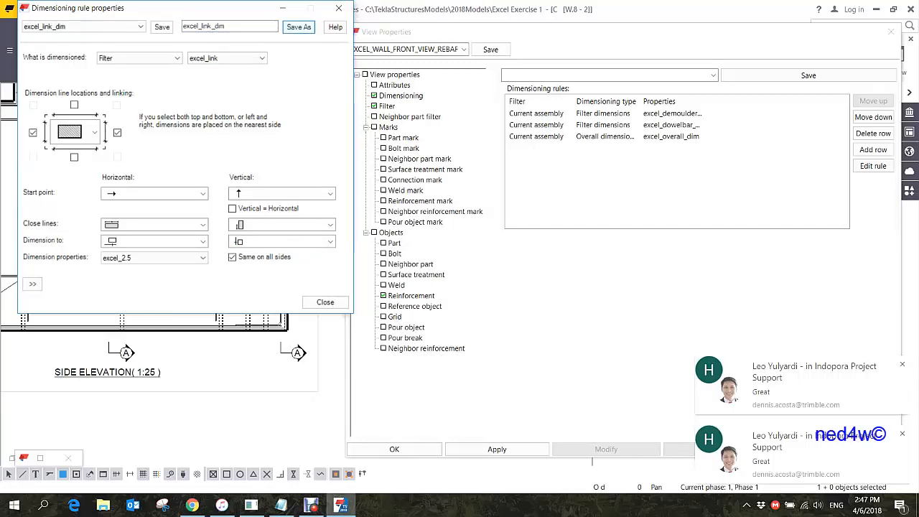
click(325, 302)
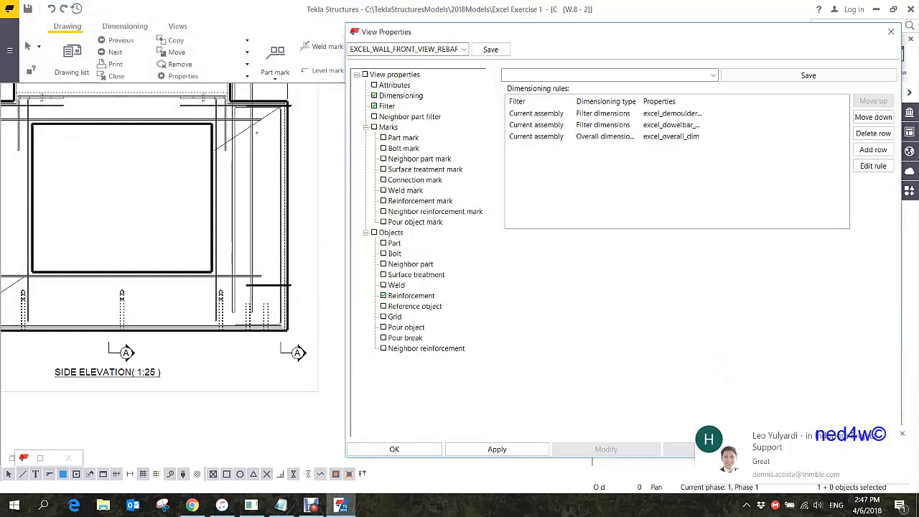
Assign the excel_link_dim properties to the first filter dimensions rule.
click(671, 136)
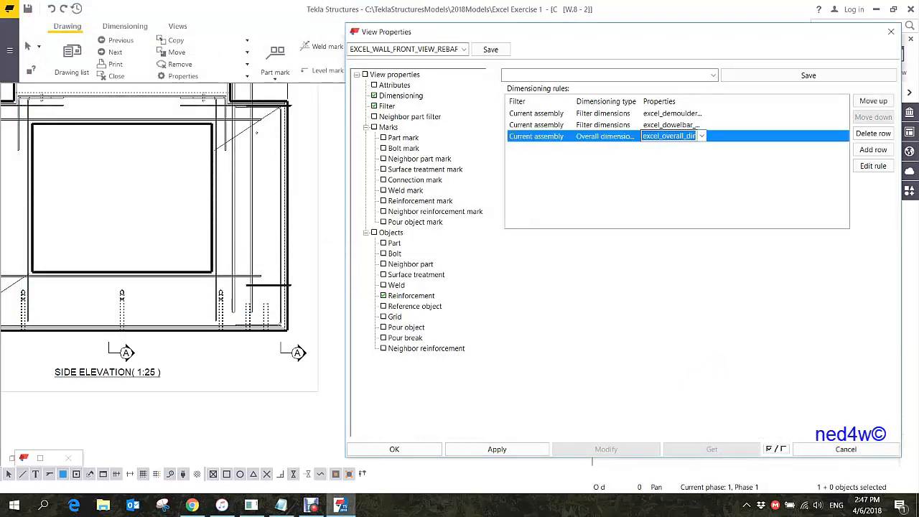
click(671, 113)
click(702, 114)
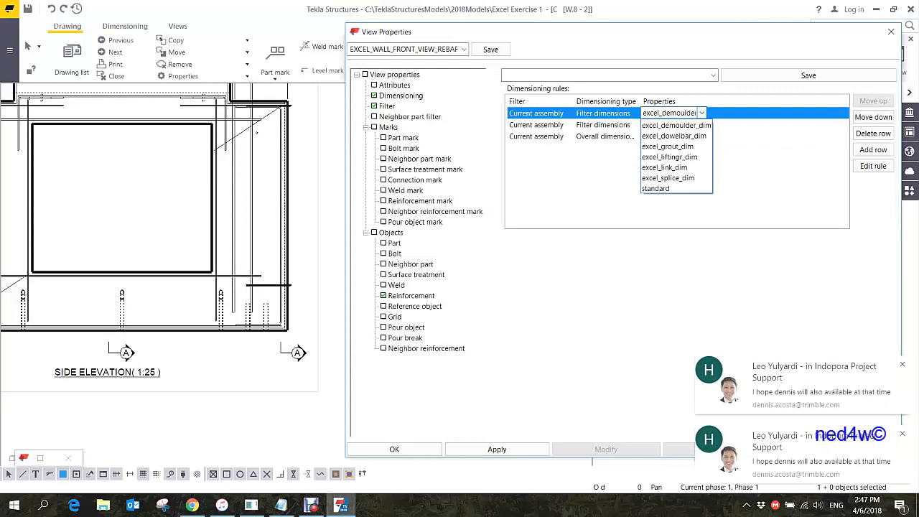
click(664, 167)
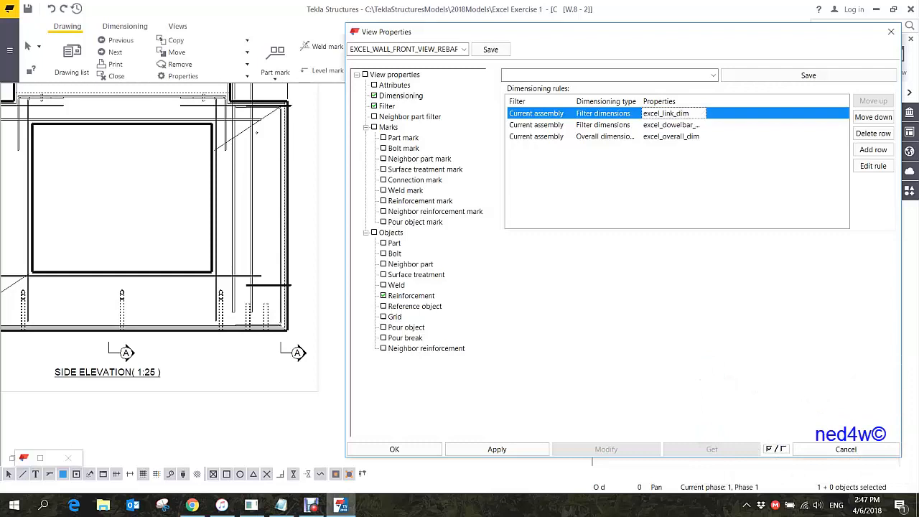
Modify the side elevation view with the updated rules and check the vertical link bar dimension beside the wall.
click(291, 208)
click(606, 449)
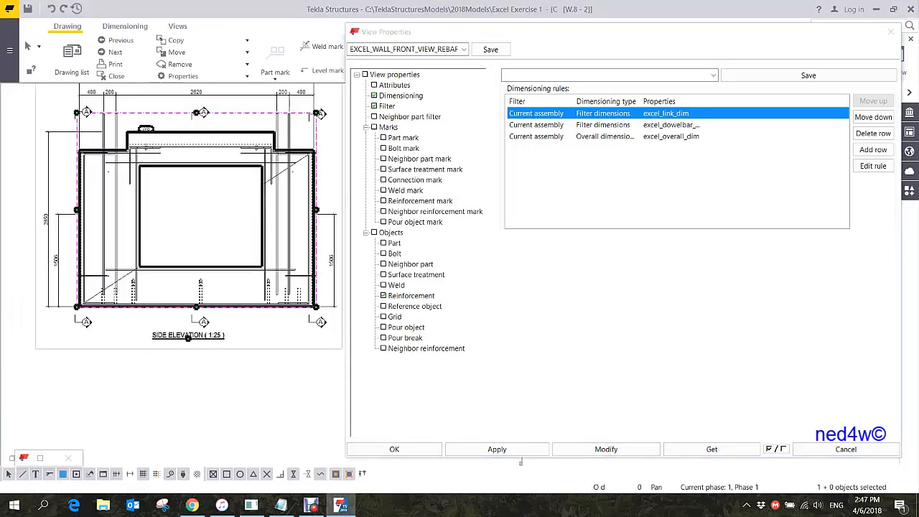
middle_drag(330, 255, 307, 253)
scroll(306, 253, up, 3)
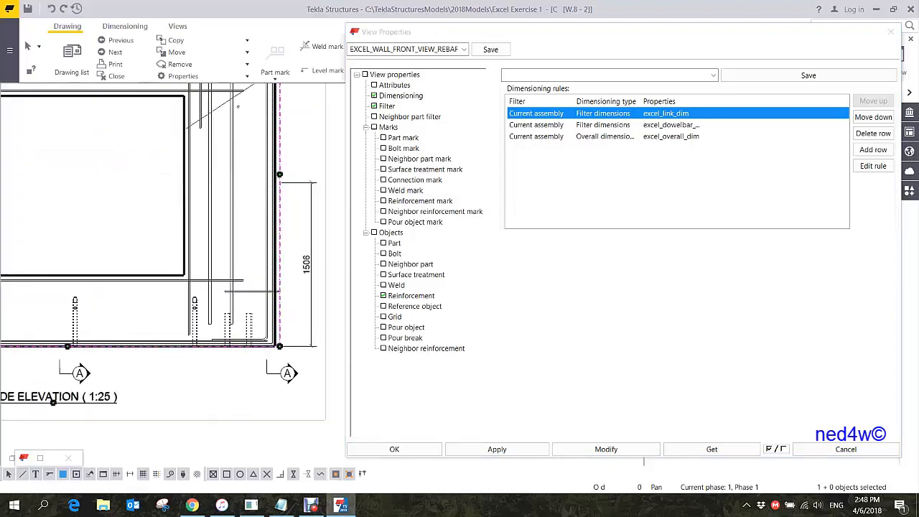
Set the excel_link_dim rule's horizontal and vertical Dimension to settings to the last option, save the rule, and modify the side elevation view.
click(665, 113)
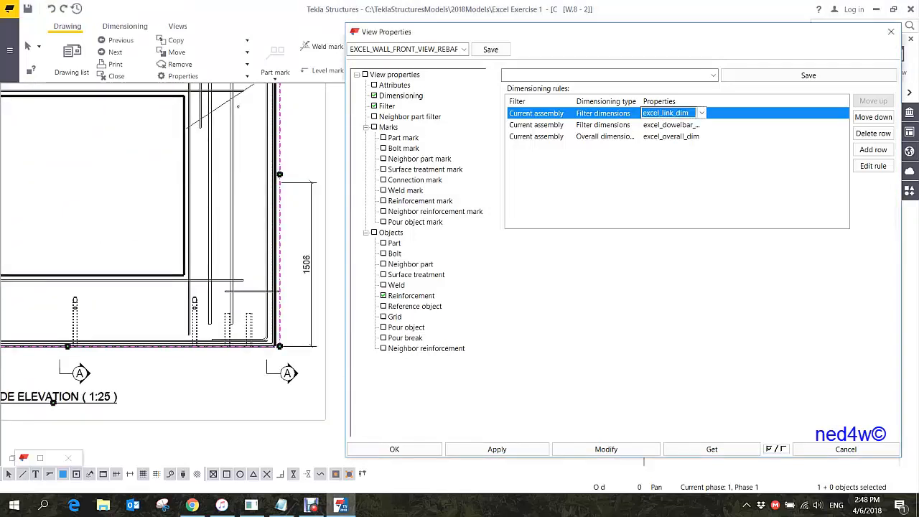
click(701, 113)
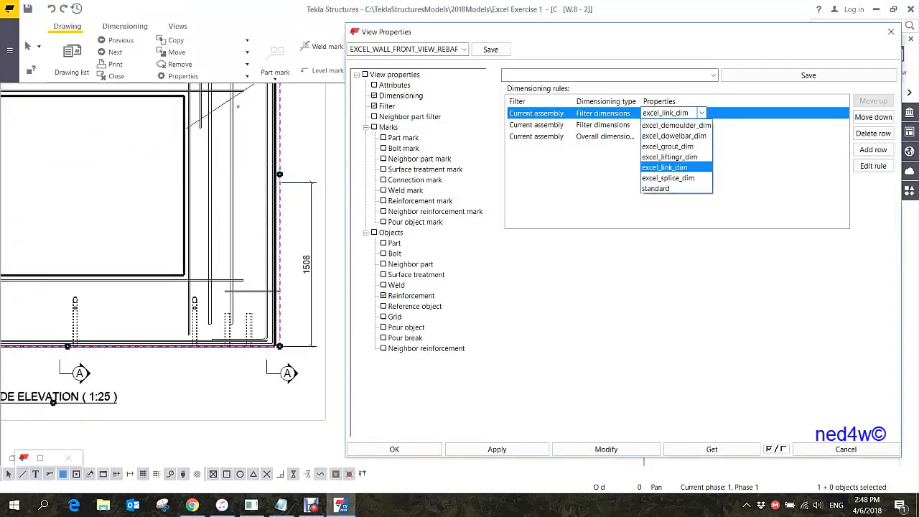
click(664, 167)
click(873, 166)
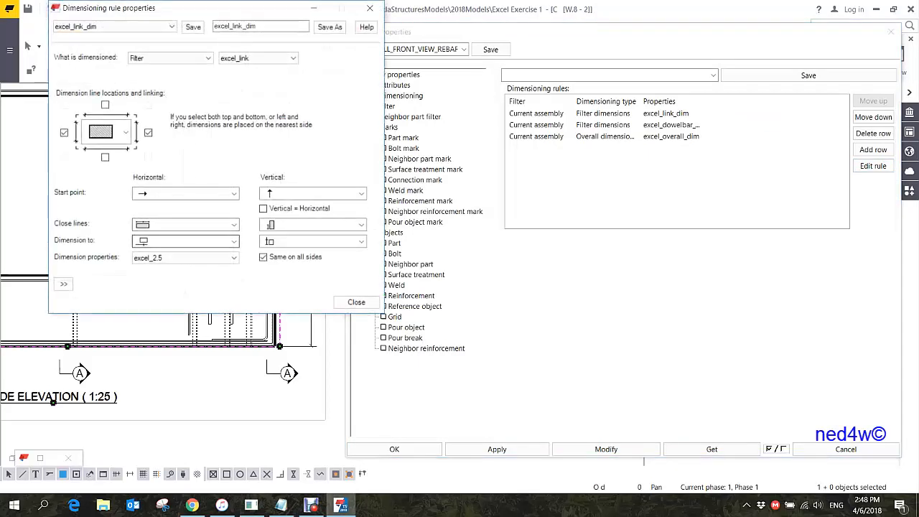
click(234, 241)
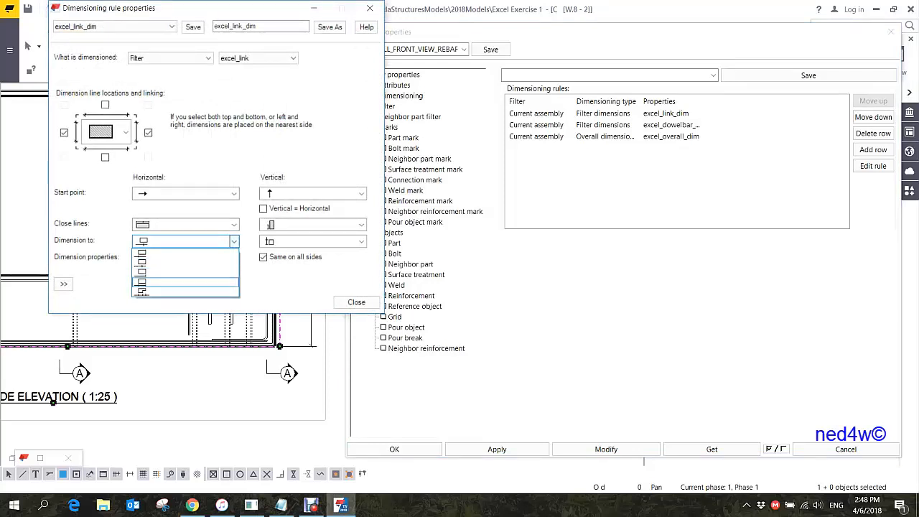
click(185, 290)
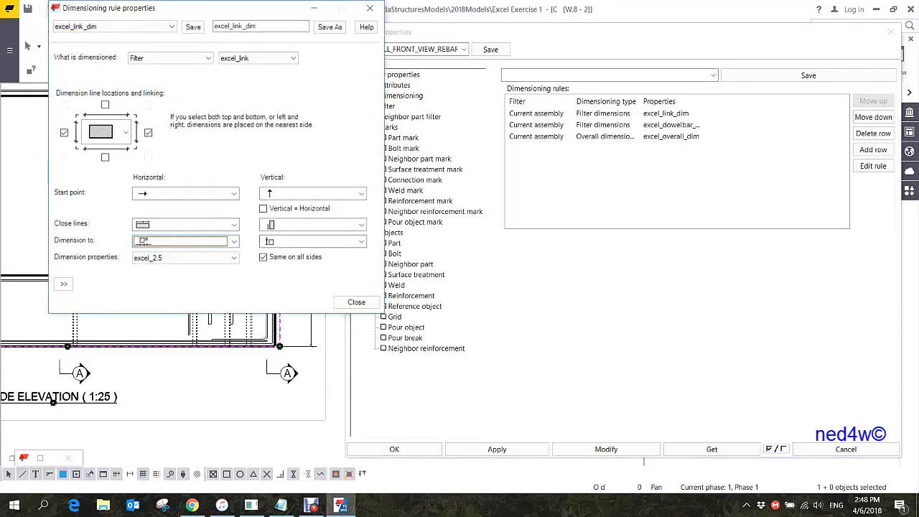
click(361, 241)
click(309, 291)
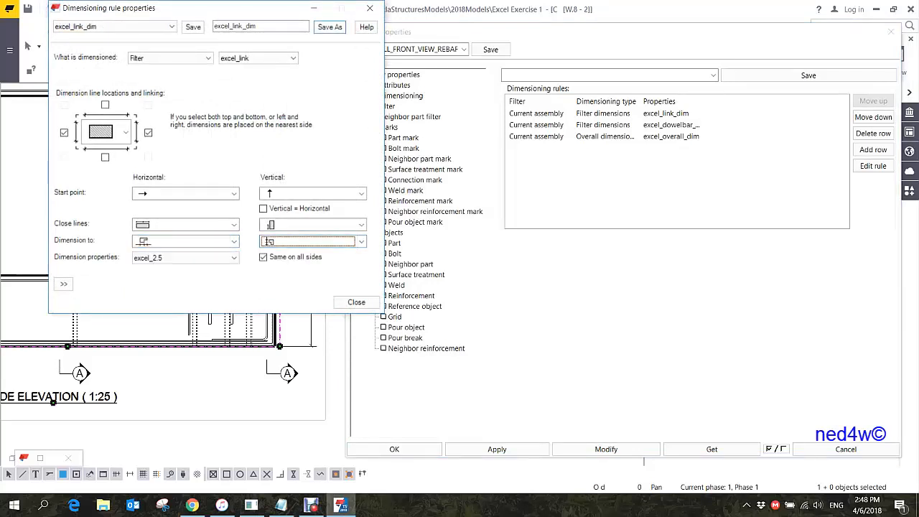
click(356, 301)
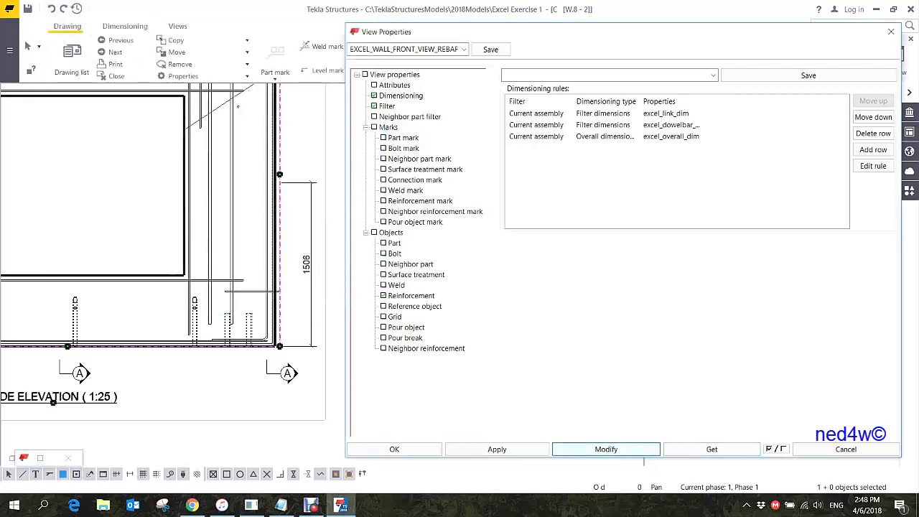
click(606, 449)
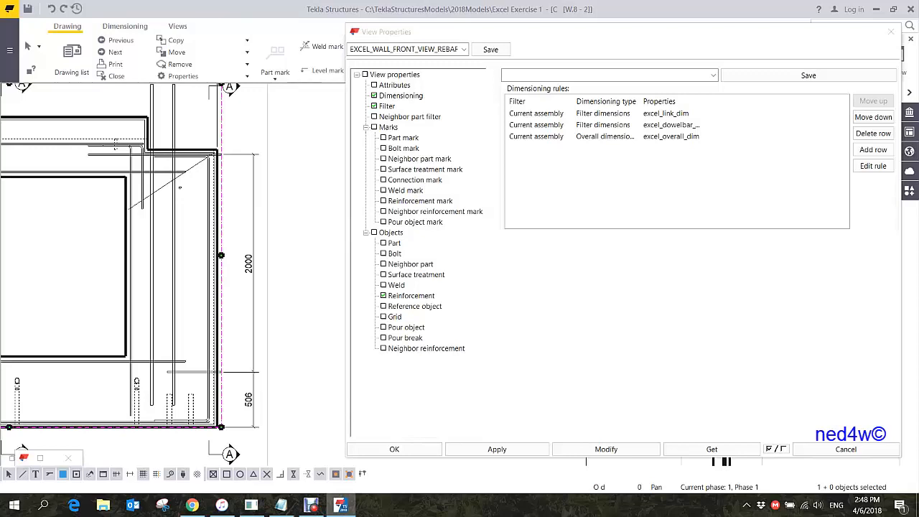
Change the excel_link_dim rule's dimension properties to dimension_mark, then save the rule under the same name and close it.
click(667, 113)
click(873, 166)
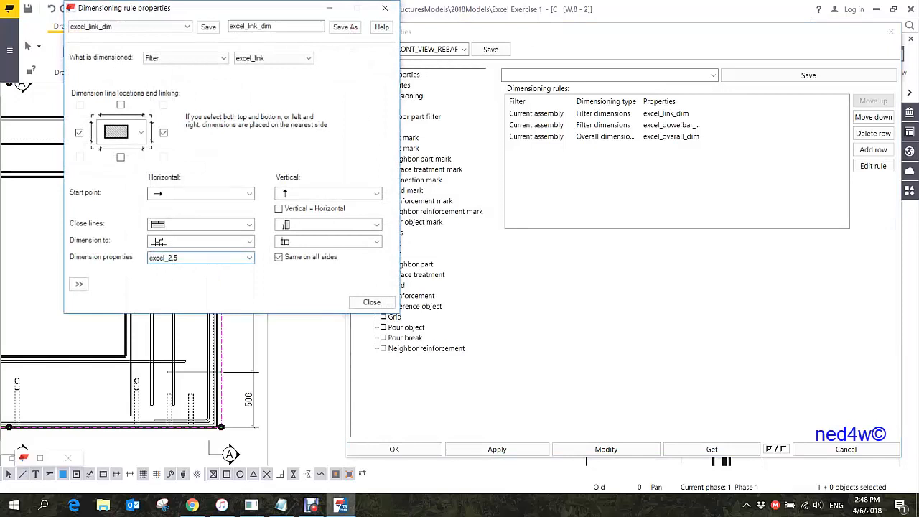
click(248, 257)
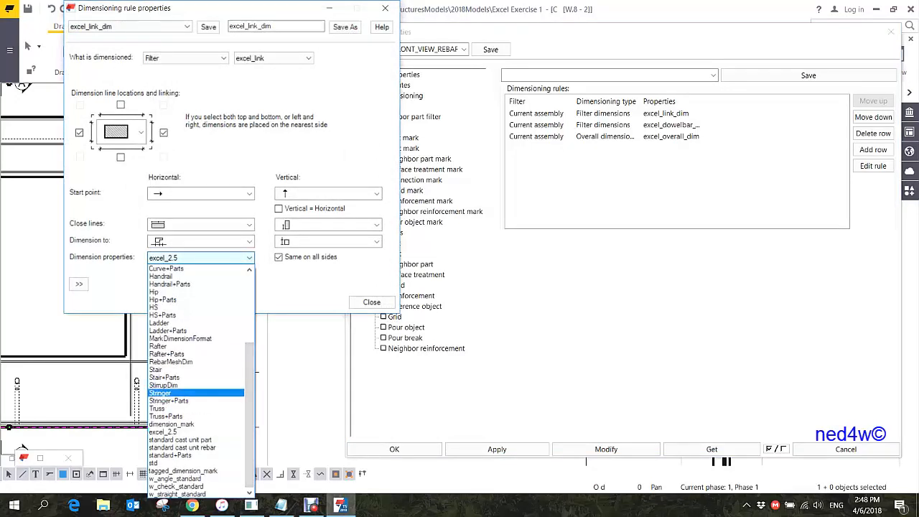
click(172, 386)
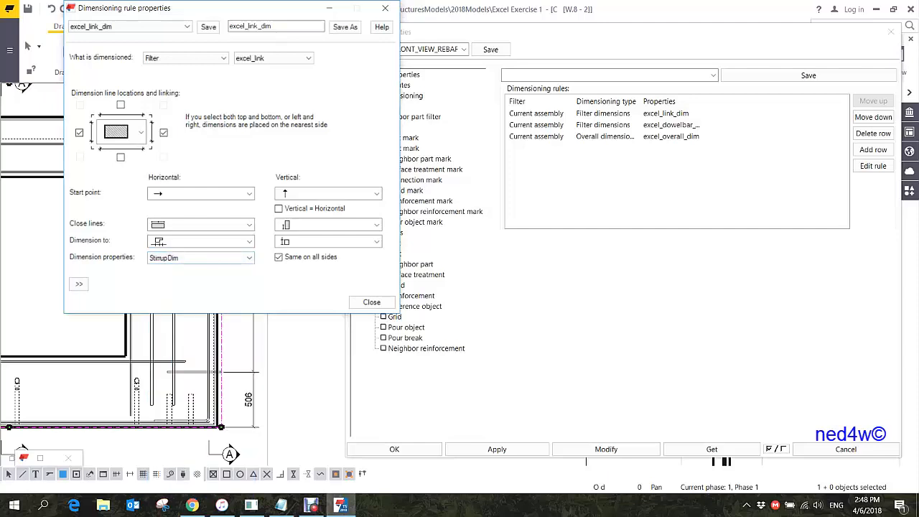
click(248, 258)
scroll(195, 381, up, 4)
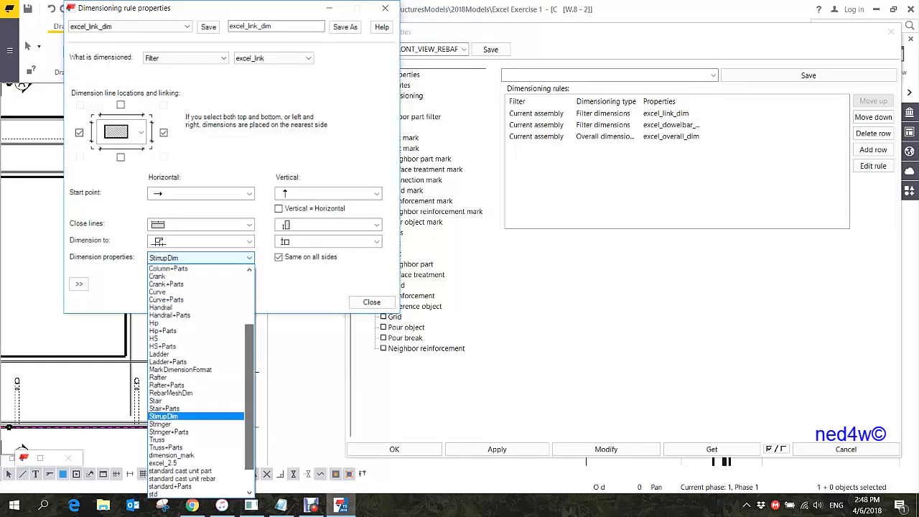
scroll(195, 380, down, 4)
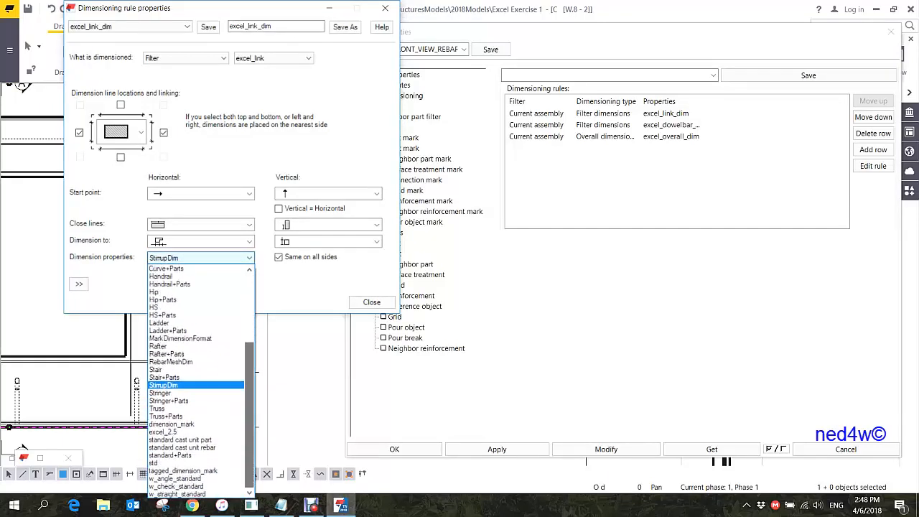
click(172, 423)
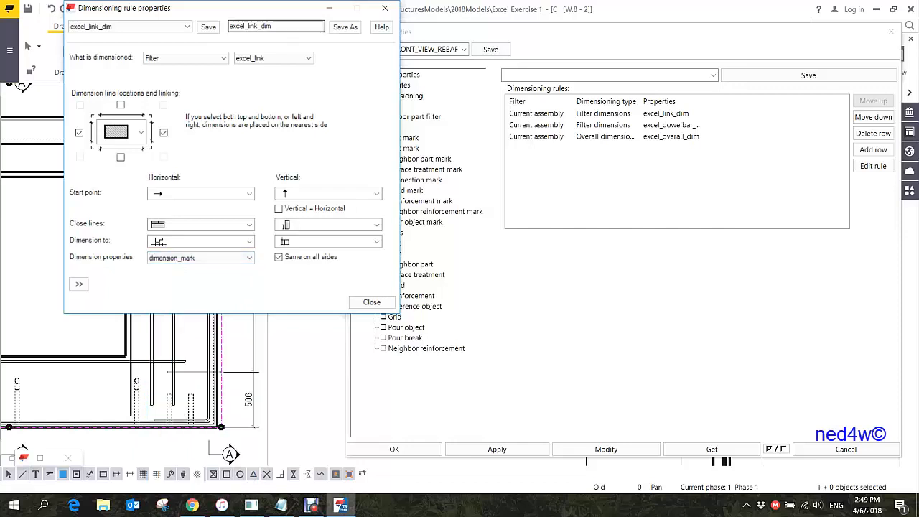
click(345, 27)
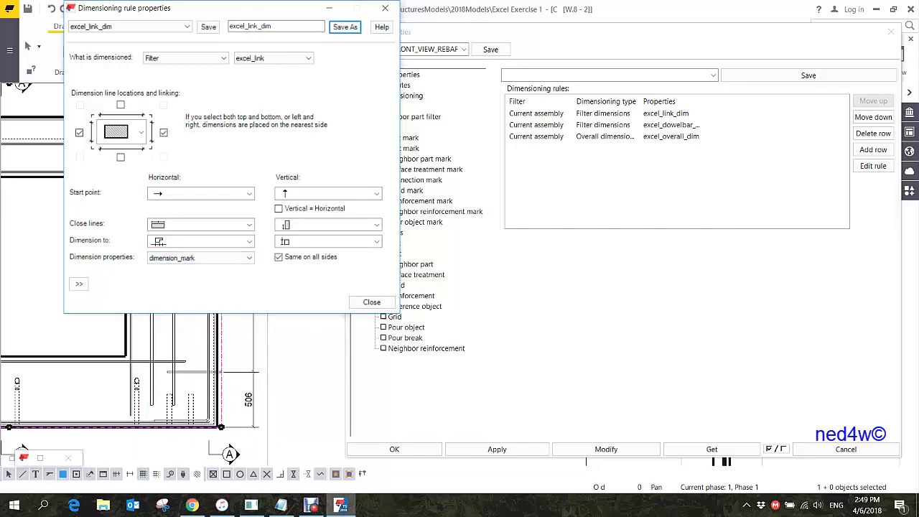
click(371, 301)
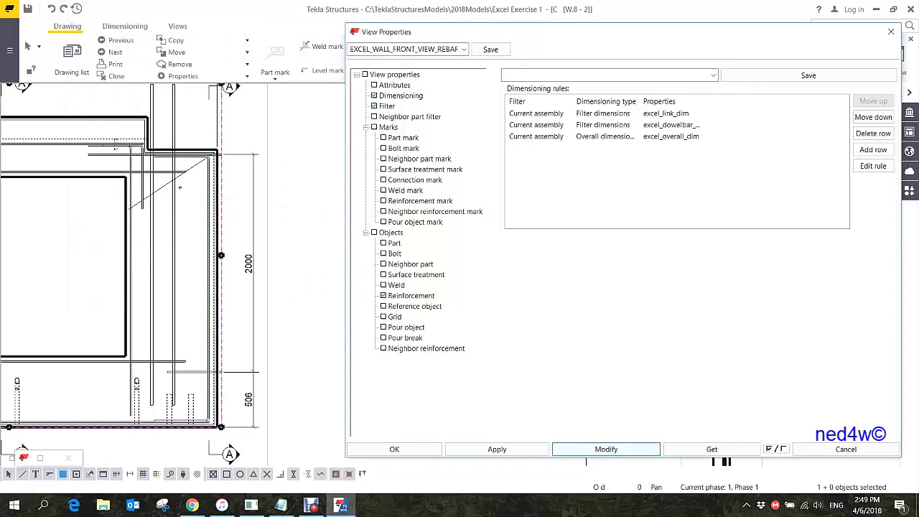
Modify the side elevation view with the updated rule and inspect the vertical link dimension labels beside the wall.
click(606, 448)
scroll(246, 257, up, 8)
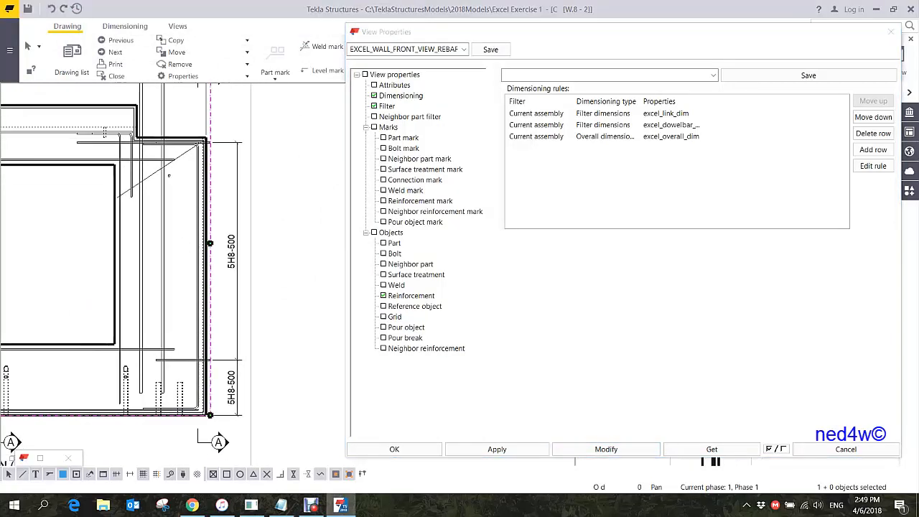
scroll(215, 318, up, 1)
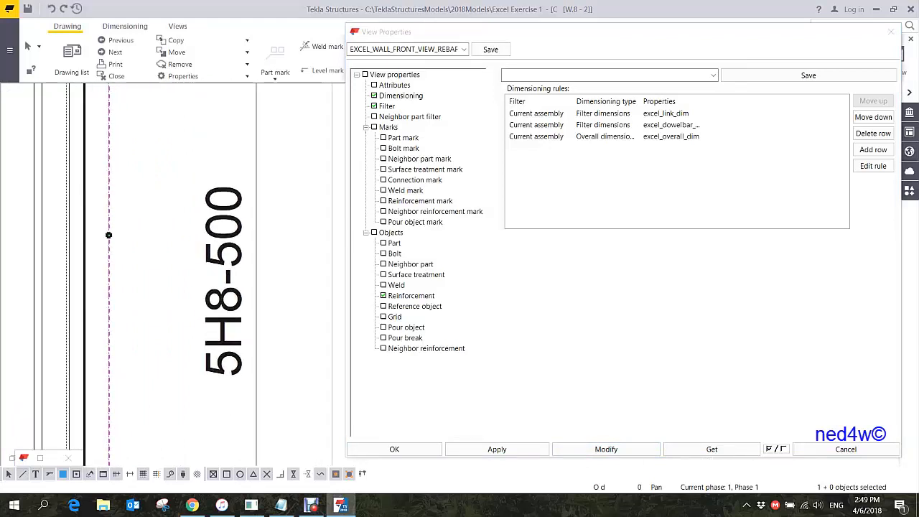
scroll(109, 235, down, 1)
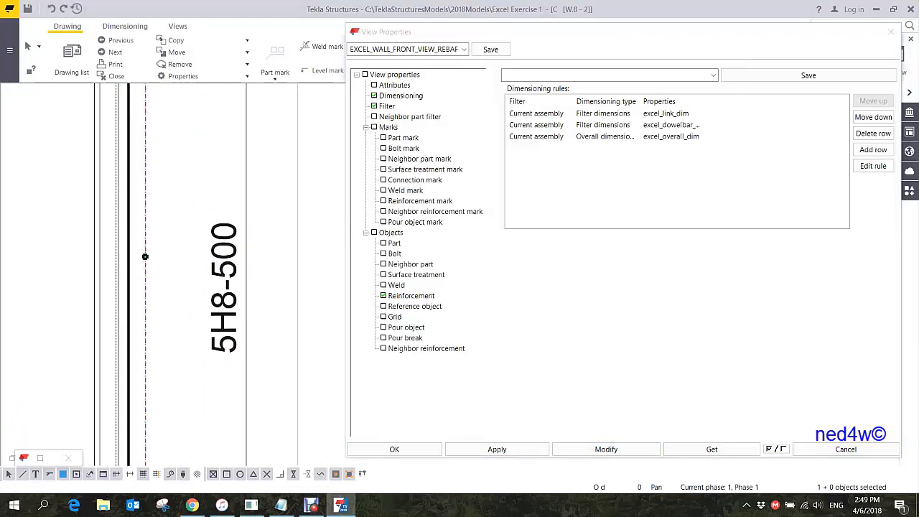
scroll(273, 279, down, 4)
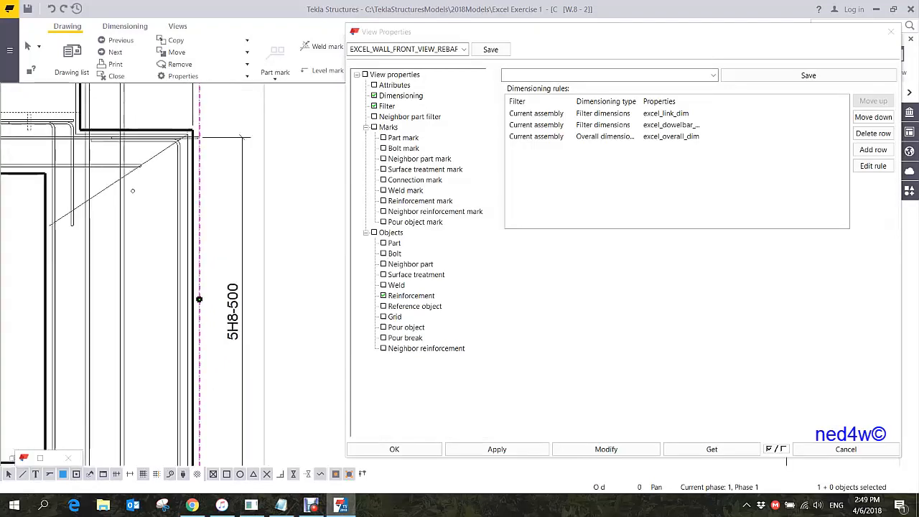
Load the excel_2.5 dimension properties and apply them to the short vertical link dimension at the wall's lower right corner.
scroll(262, 274, up, 4)
click(236, 230)
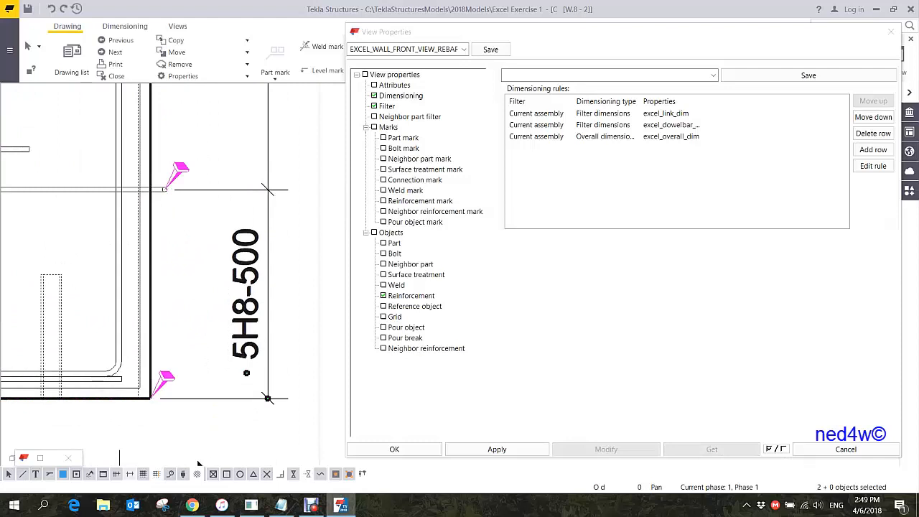
double_click(130, 474)
click(268, 288)
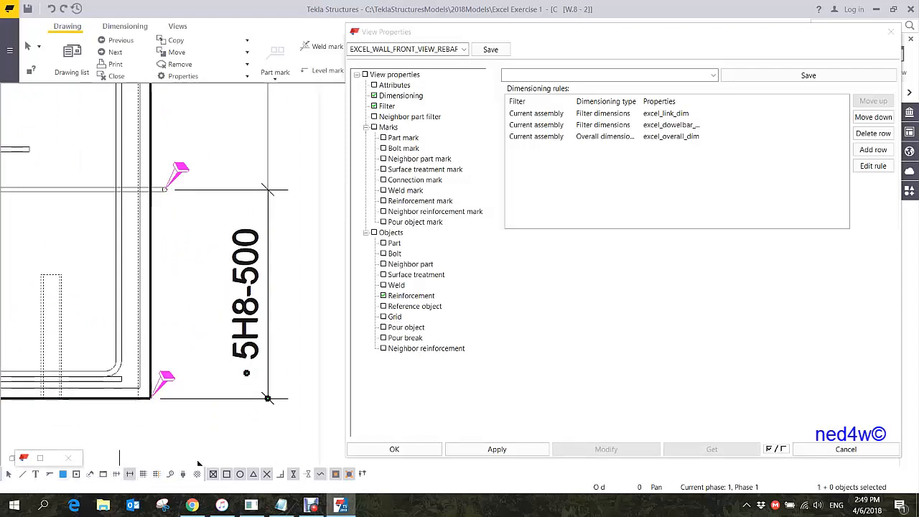
double_click(268, 287)
click(575, 101)
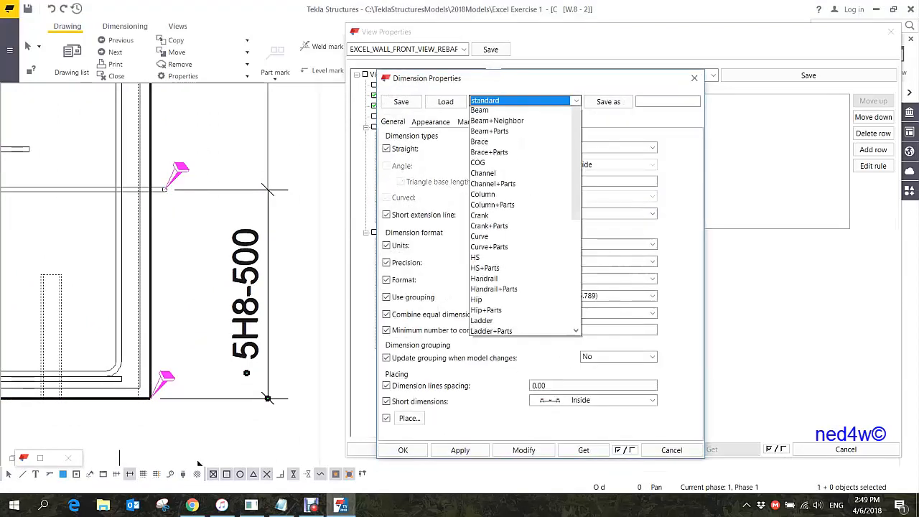
scroll(521, 291, down, 6)
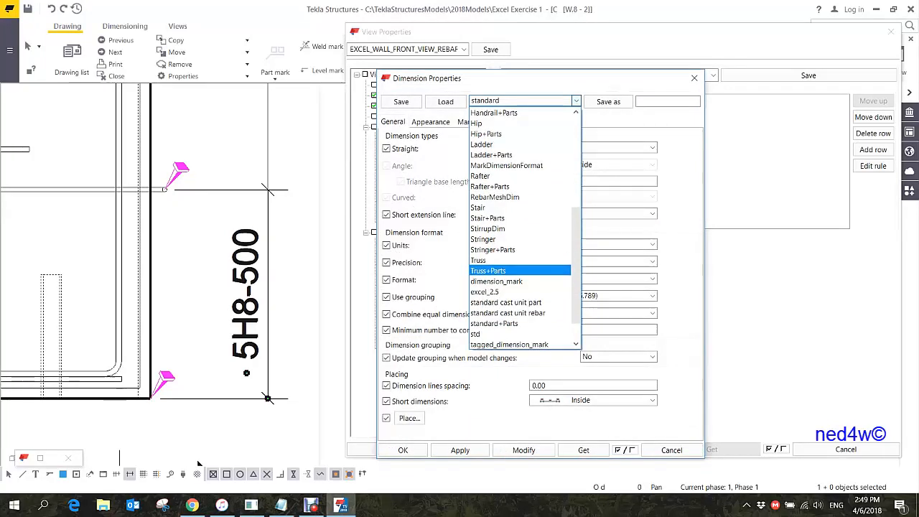
click(484, 291)
click(445, 101)
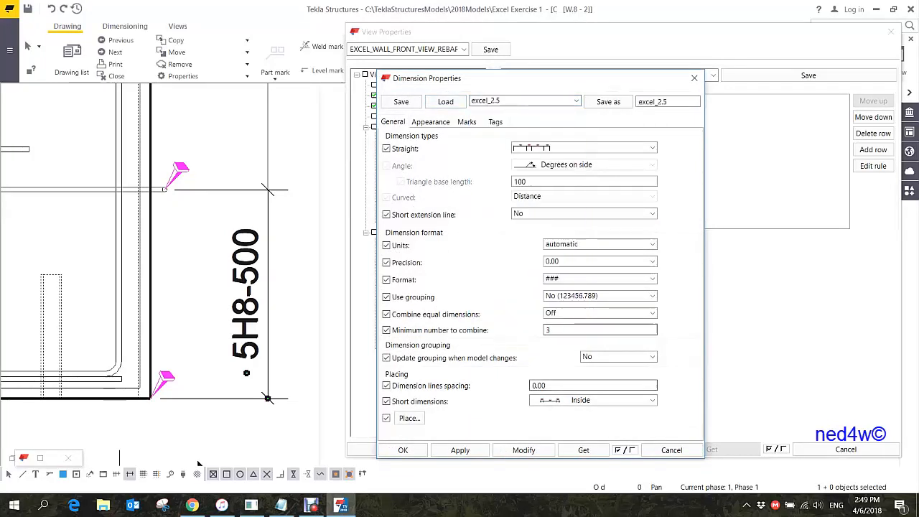
click(523, 449)
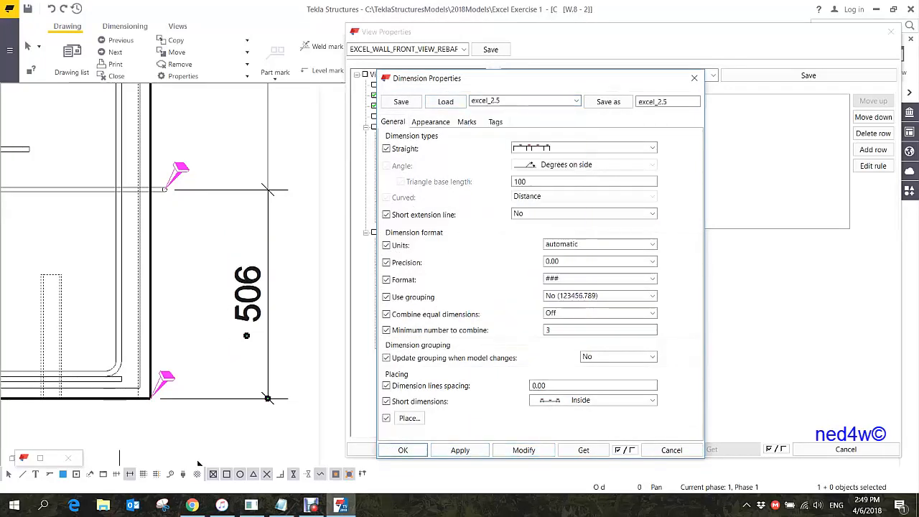
click(402, 449)
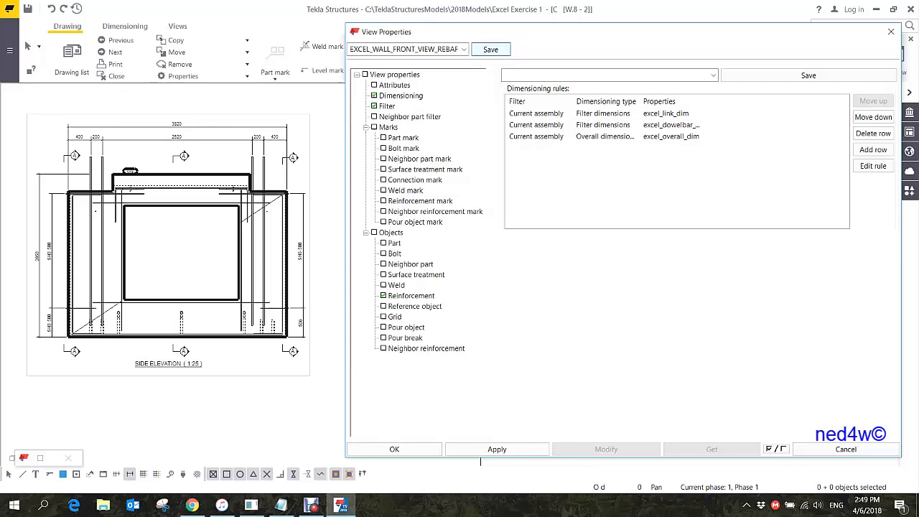
Load the MARKING settings for the reinforcement marks in the view properties.
click(403, 138)
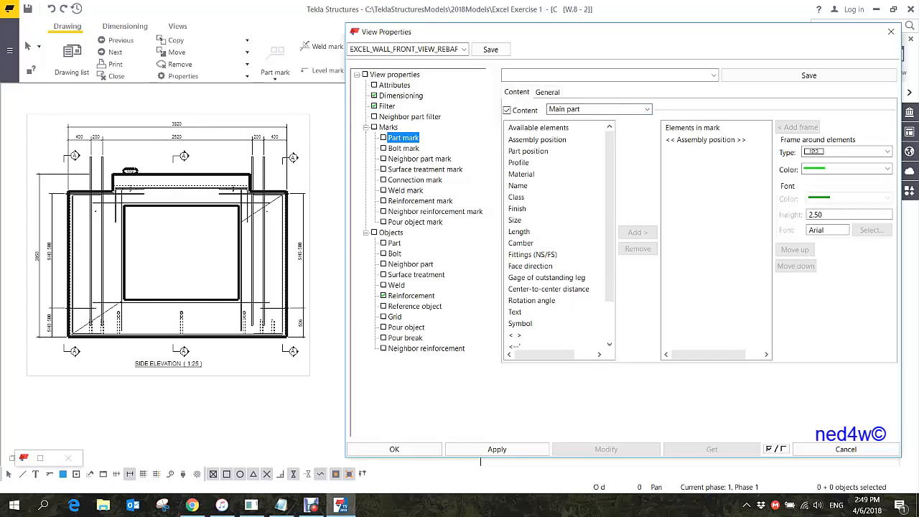
click(421, 201)
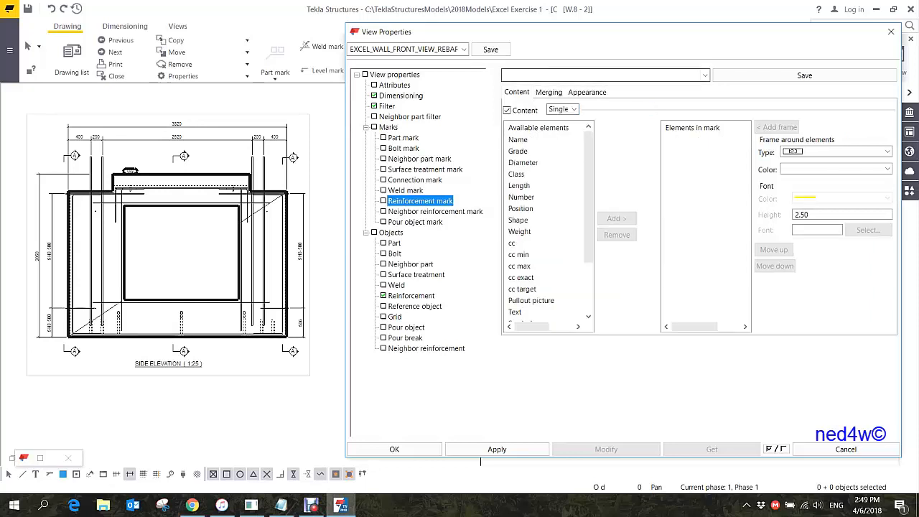
click(704, 76)
key(Down)
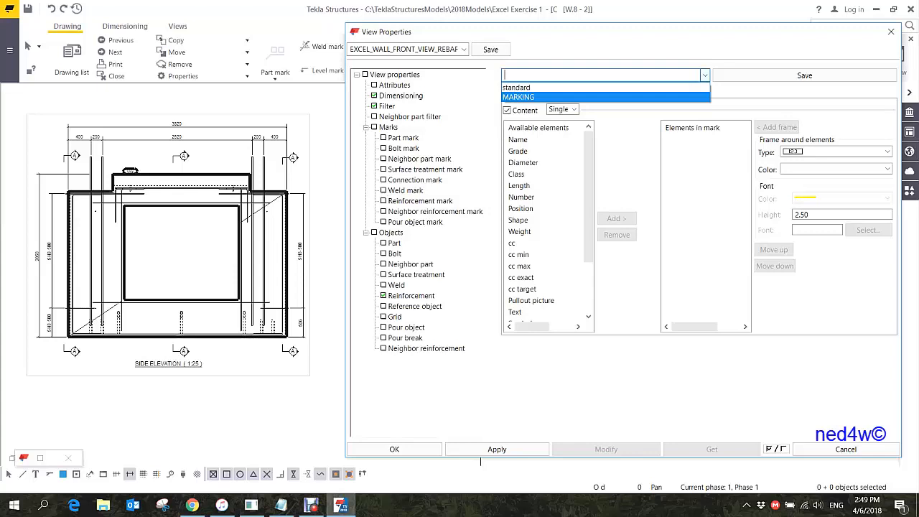
click(519, 96)
key(Return)
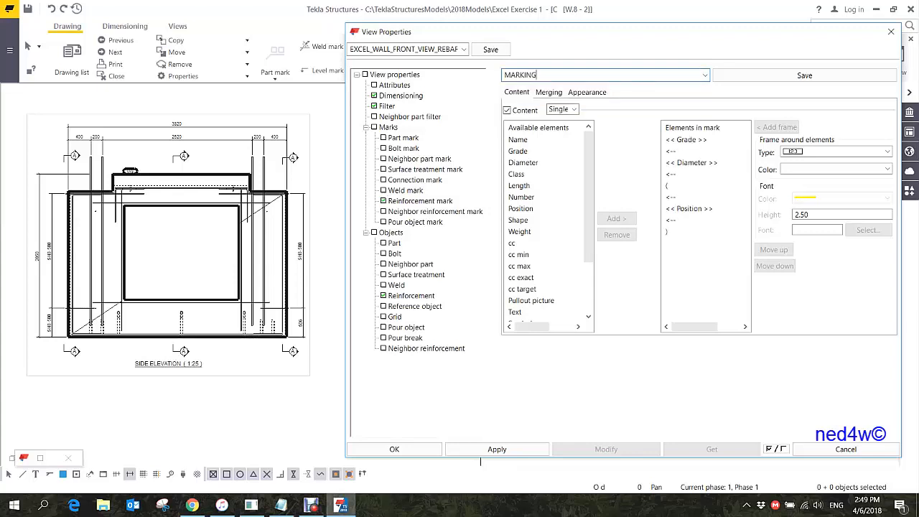
Review the reinforcement mark contents for Group and Mesh, and save the front view properties.
click(574, 110)
click(559, 132)
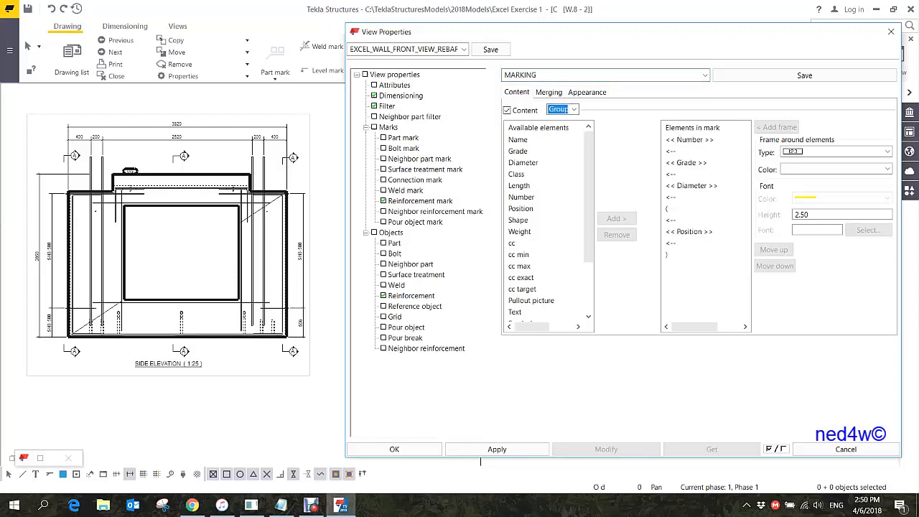
click(573, 110)
click(559, 143)
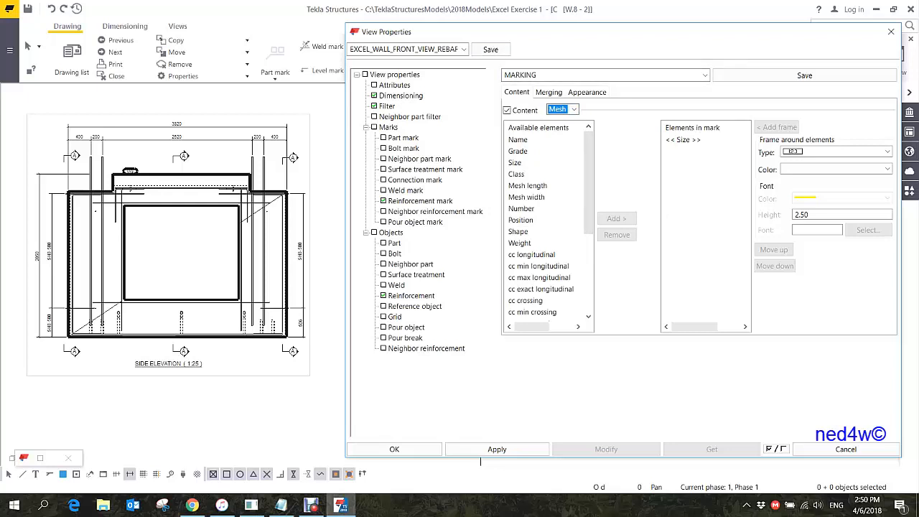
click(490, 50)
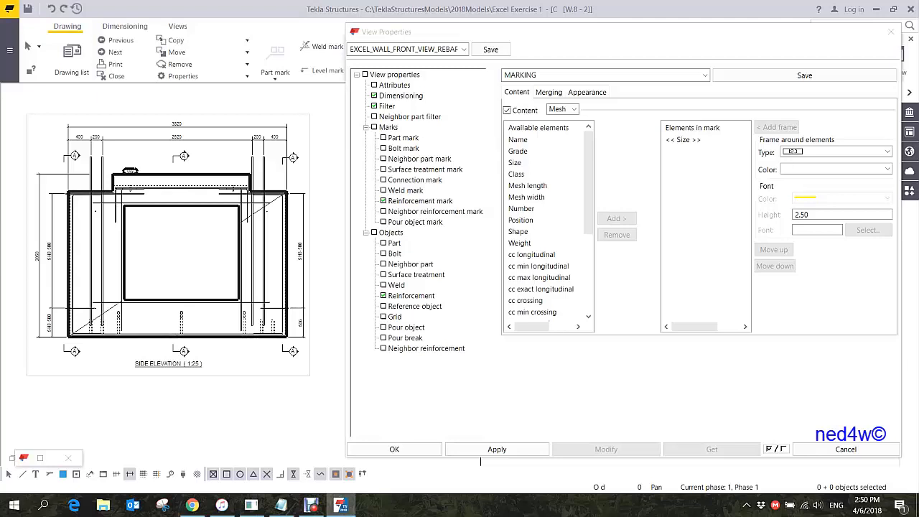
mouse_move(495, 32)
mouse_down()
mouse_move(542, 33)
mouse_move(502, 31)
mouse_up()
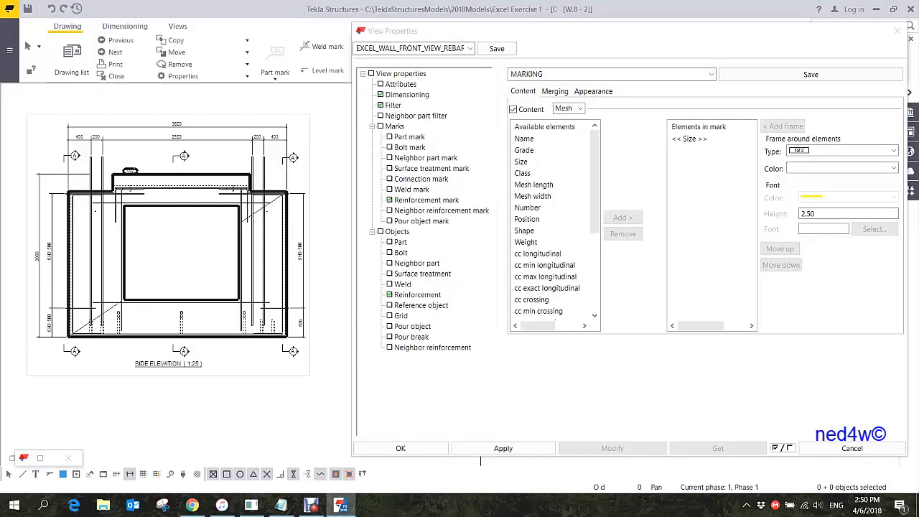
Apply the MARKING reinforcement mark settings to the side elevation view and inspect the bar labels along the wall.
click(9, 474)
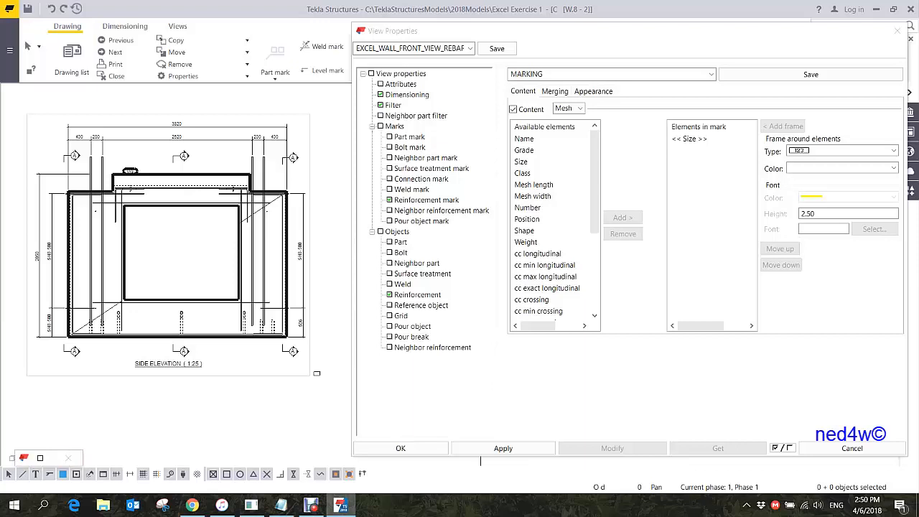
click(168, 365)
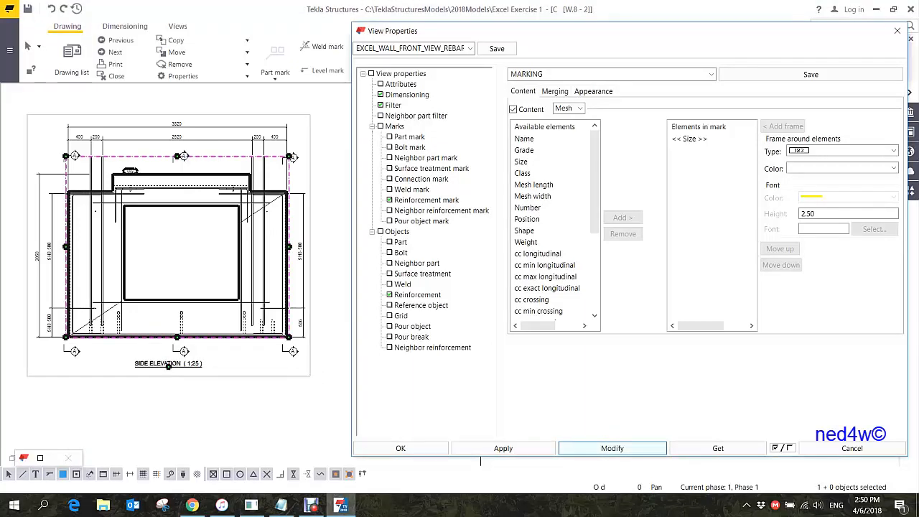
click(611, 447)
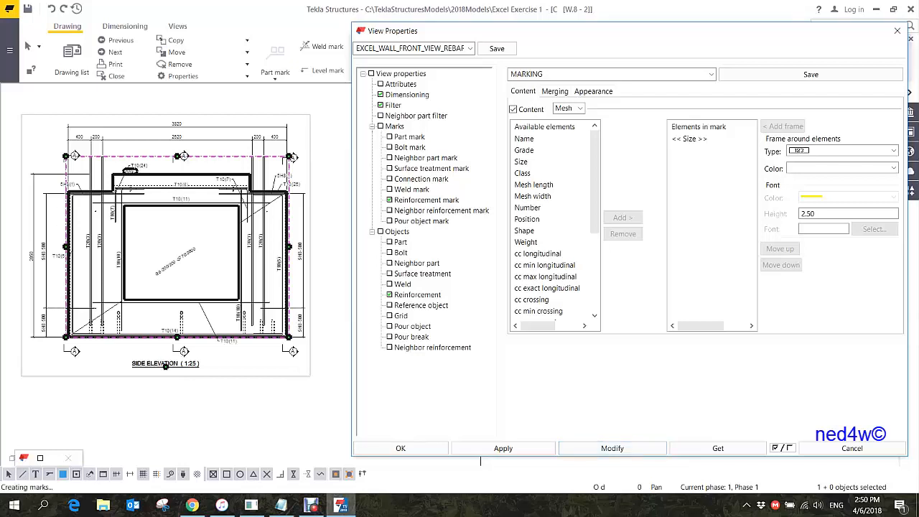
scroll(264, 241, up, 18)
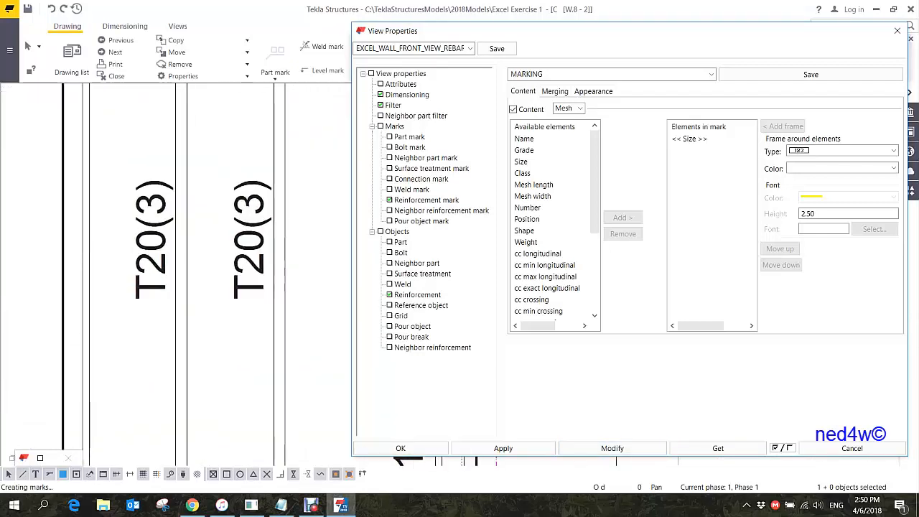
scroll(258, 237, down, 10)
scroll(266, 168, down, 8)
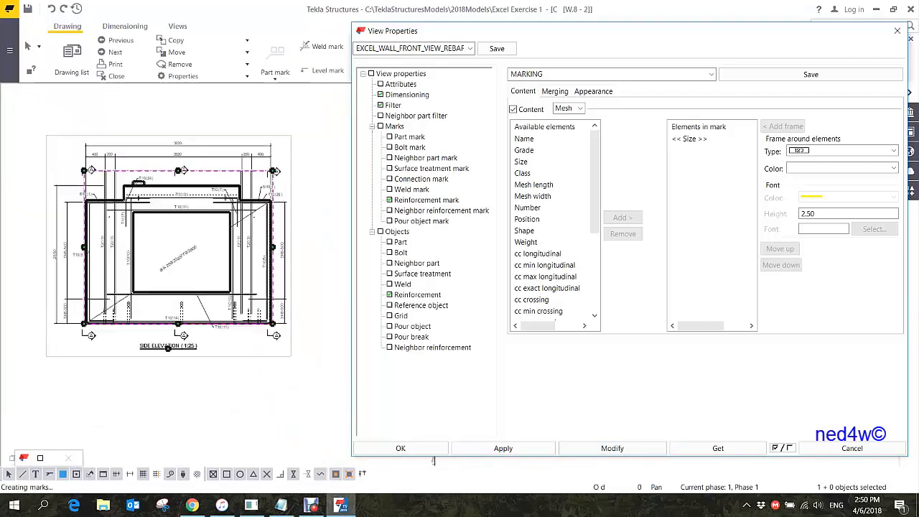
Move the W8 mark along the wall's top edge clear of the T10(24) label, and save the EXCEL_WALL_FRONT_VIEW_REBAR view properties.
scroll(132, 268, up, 8)
scroll(214, 195, up, 5)
scroll(215, 193, down, 5)
drag(208, 180, 247, 177)
scroll(271, 213, down, 4)
middle_drag(271, 213, 214, 180)
click(497, 49)
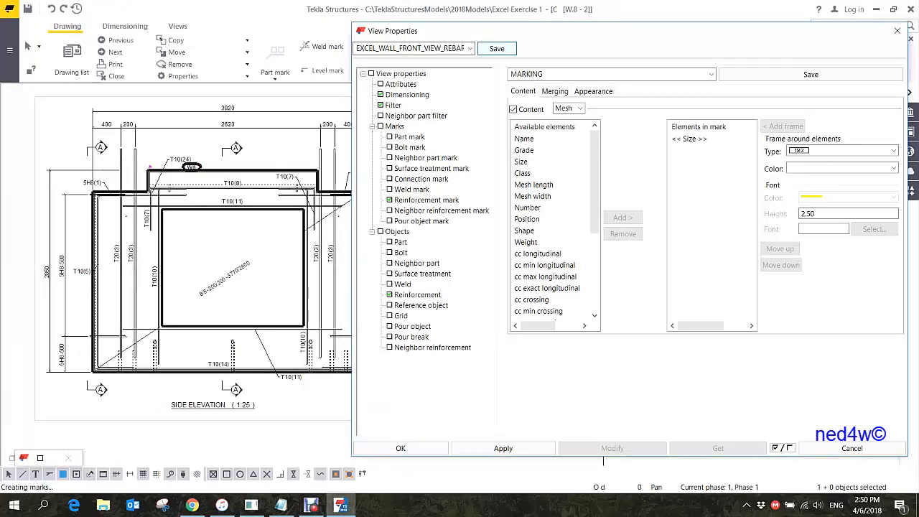
click(897, 30)
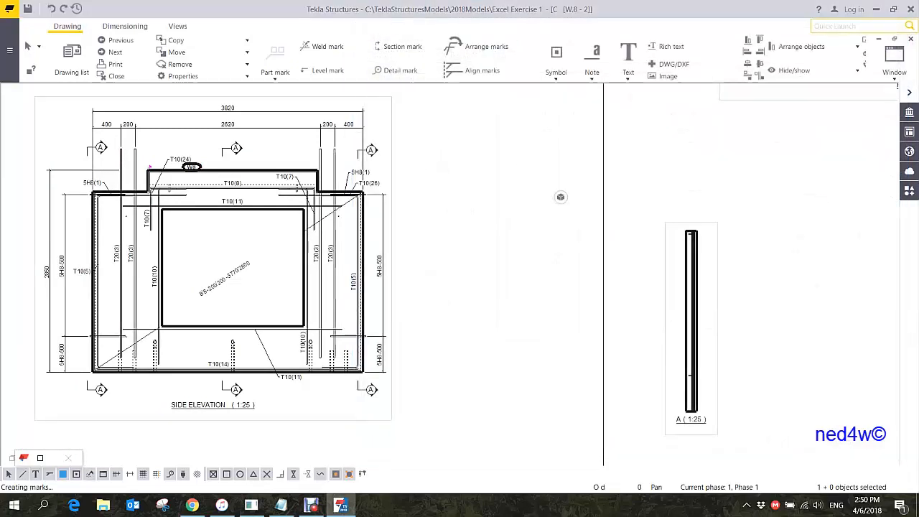
Open the cast unit drawing's view creation settings and assign EXCEL_WALL_FRONT_VIEW_REBAR to the front view.
middle_drag(558, 279, 316, 319)
scroll(316, 319, down, 2)
scroll(341, 322, down, 2)
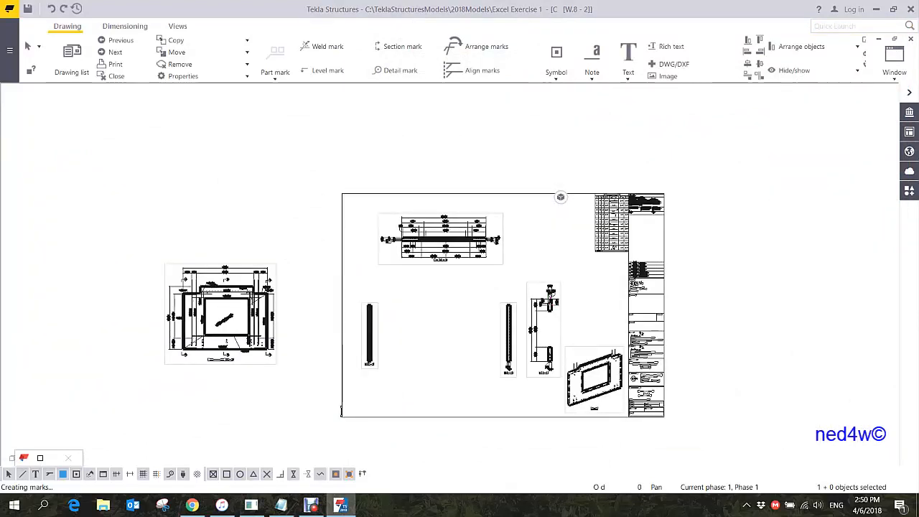
double_click(341, 323)
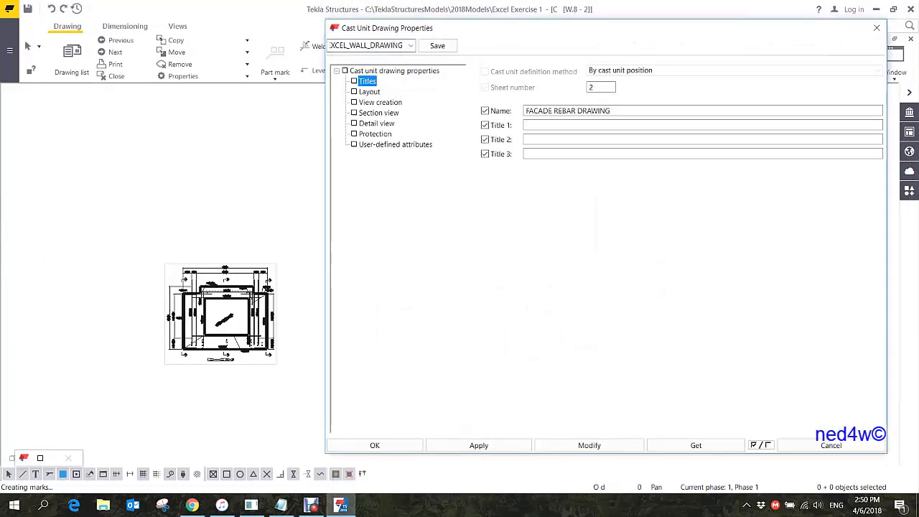
click(369, 92)
click(381, 103)
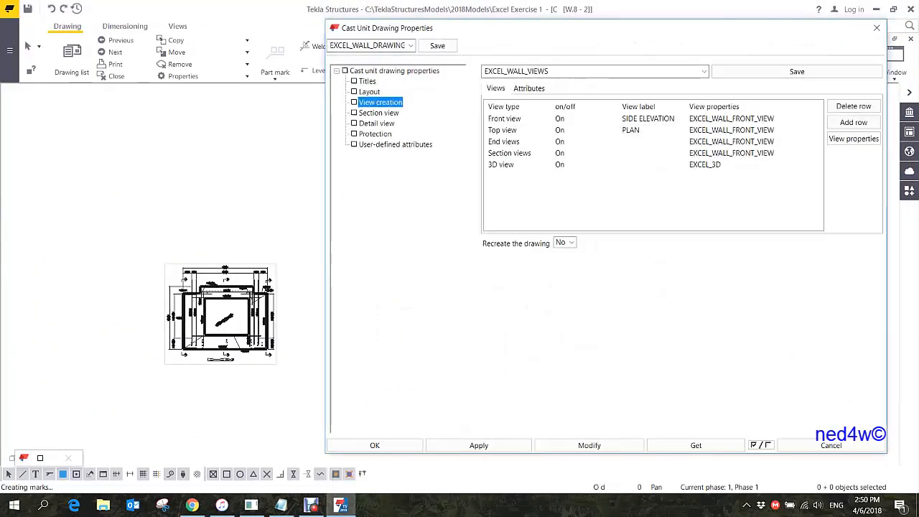
click(753, 118)
click(799, 119)
click(740, 142)
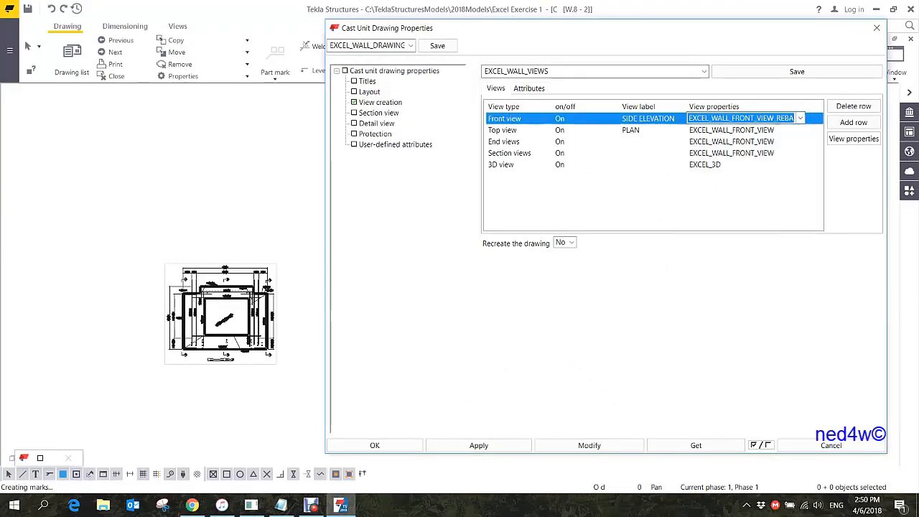
Assign the EXCEL_WALL_FRONT_VIEW_REBAR view properties to the top view, end views and section views.
click(754, 130)
click(800, 130)
click(741, 152)
click(753, 142)
click(799, 142)
click(741, 164)
click(754, 153)
click(799, 152)
click(741, 175)
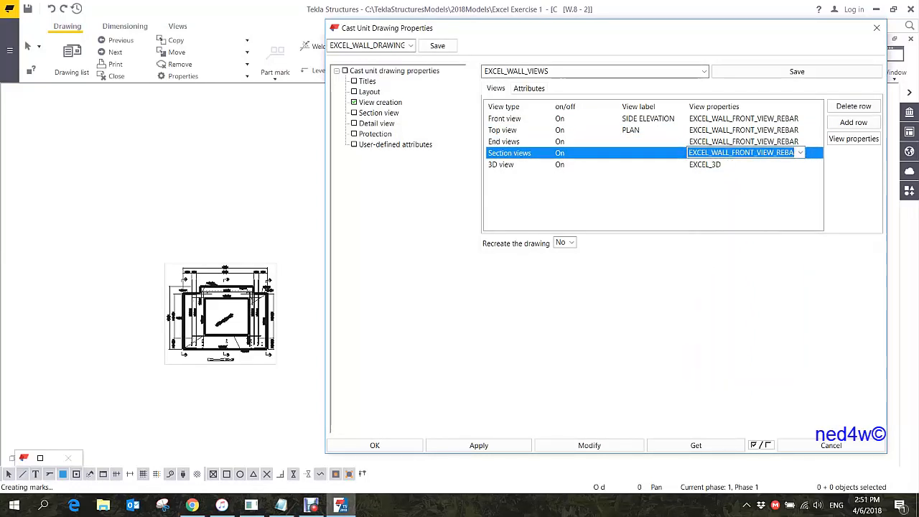
Save the view creation settings under the name EXCEL_WALL_VIEWS_rebar.
click(596, 71)
click(575, 71)
click(574, 71)
text(_rebar)
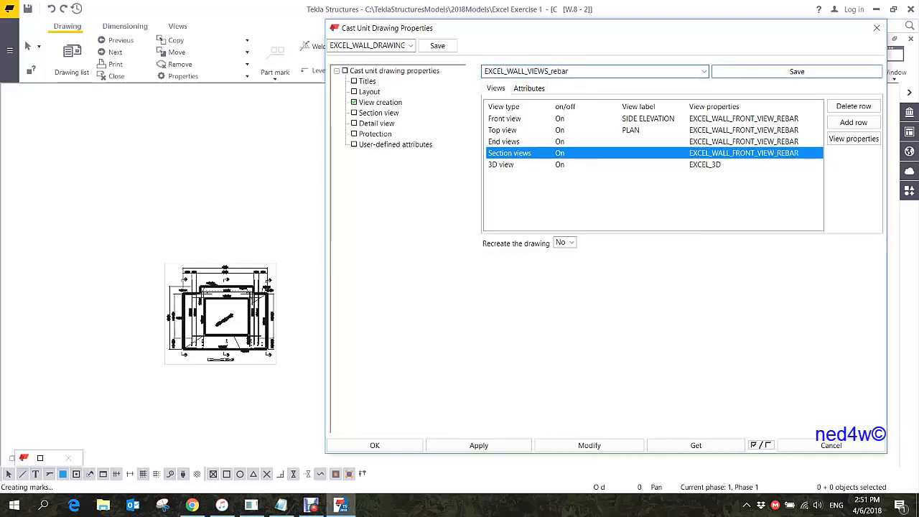
click(797, 71)
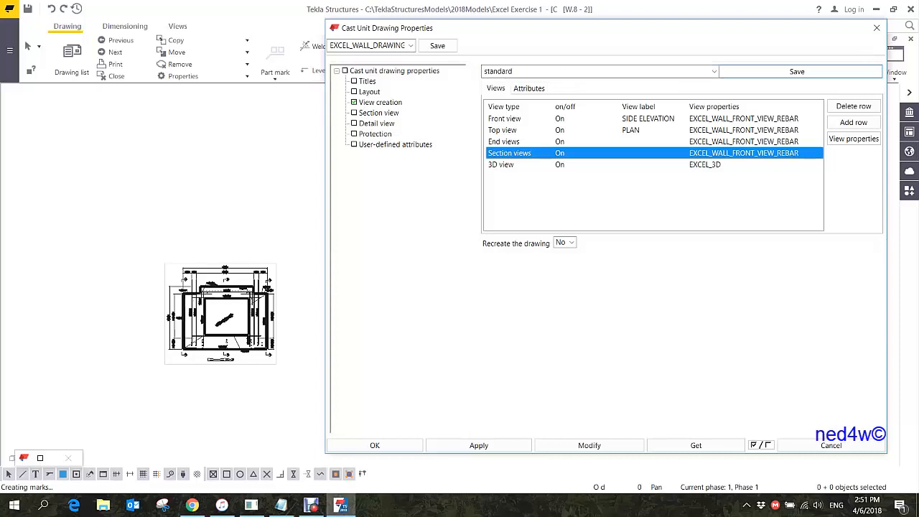
Save the cast unit drawing properties under the name EXCEL_WALL_DRAWING_rebar.
click(410, 45)
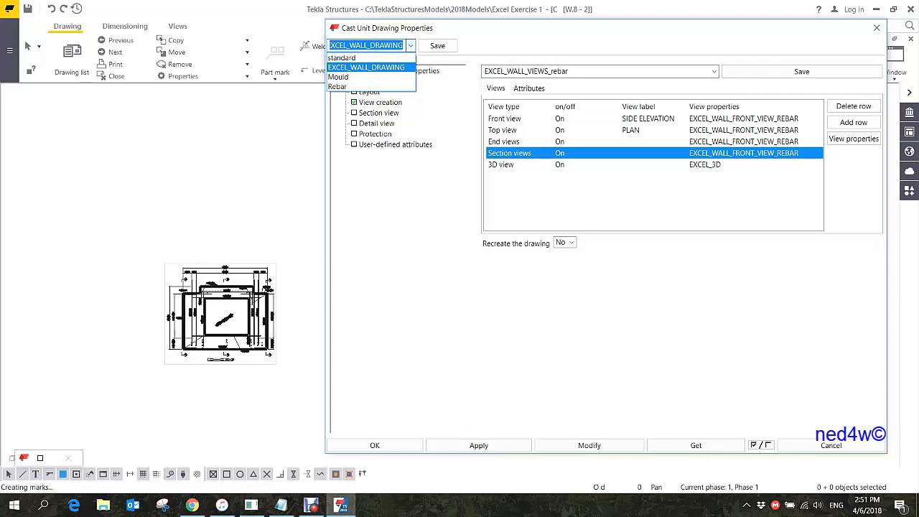
click(366, 68)
click(403, 45)
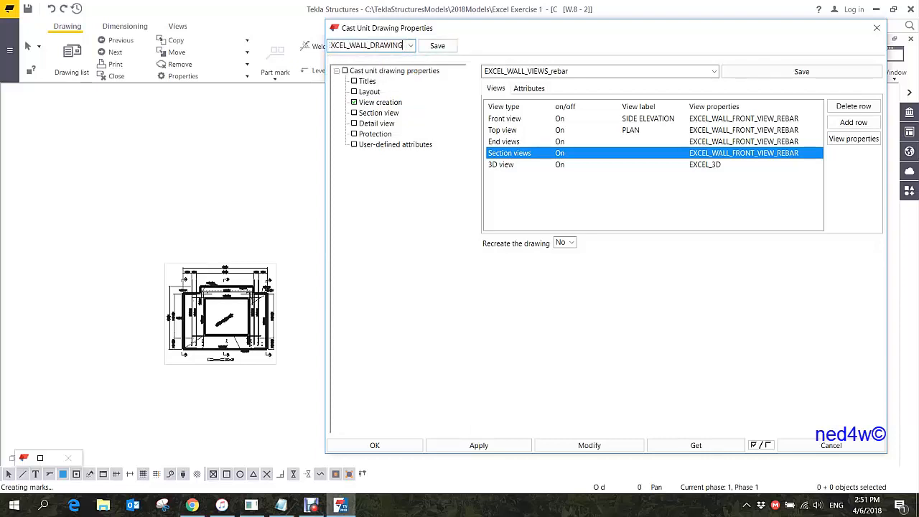
text(_rebar)
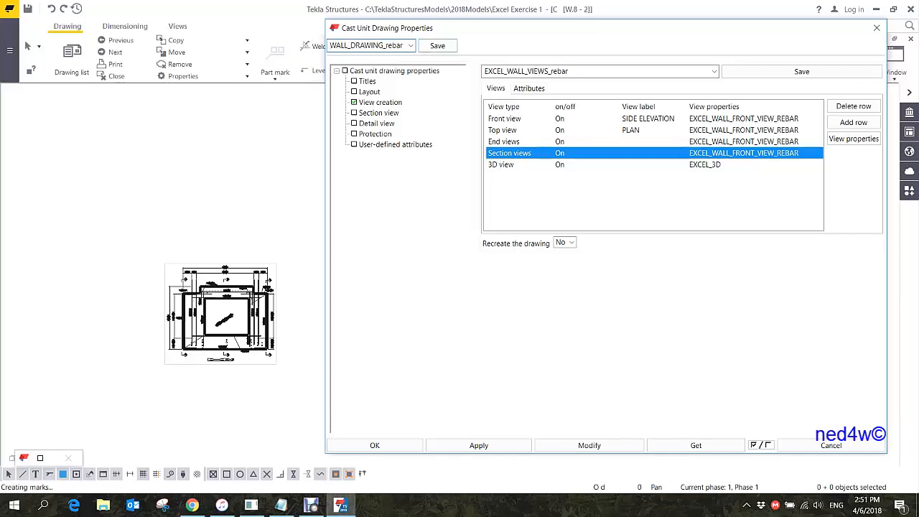
click(437, 45)
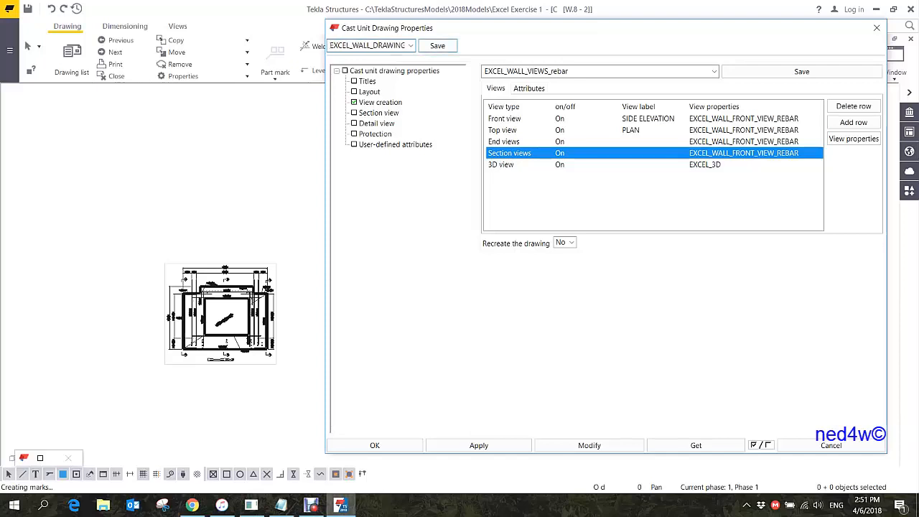
Set Recreate the drawing to Yes, modify the drawing with the new settings, and accept losing manual edits.
click(571, 242)
click(561, 265)
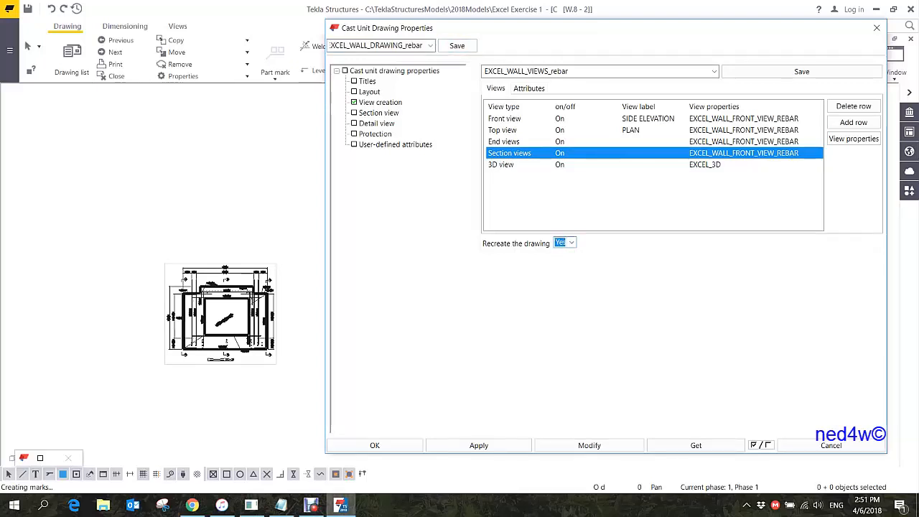
click(588, 445)
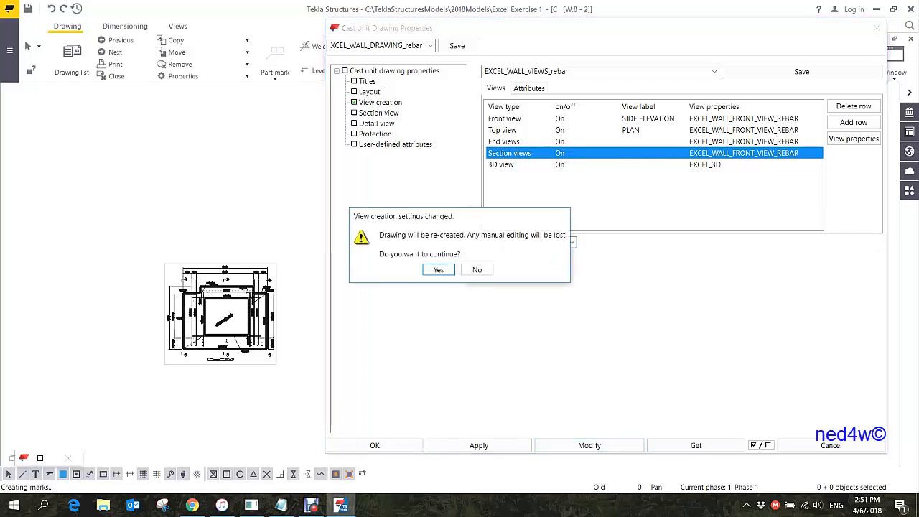
click(438, 269)
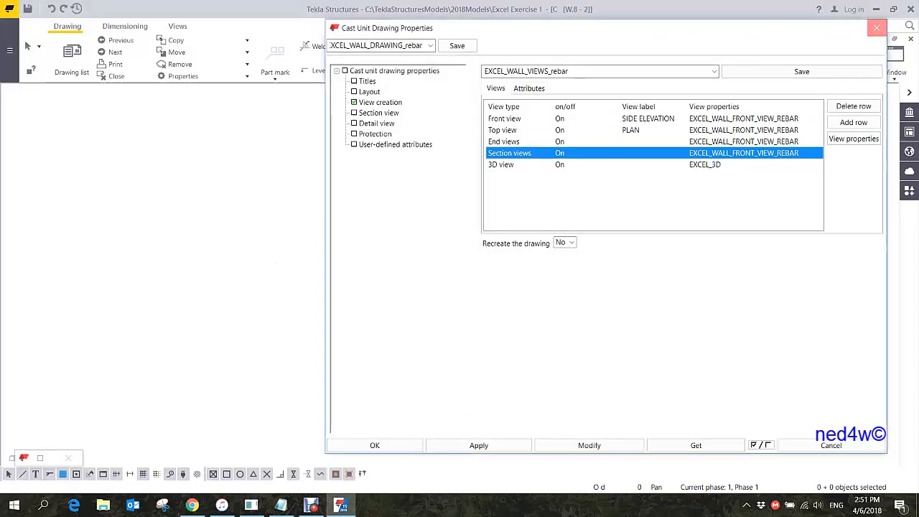
Examine the recreated plan view's bar marks and the 5H8-500 link dimensions at the wall's end.
scroll(344, 228, up, 5)
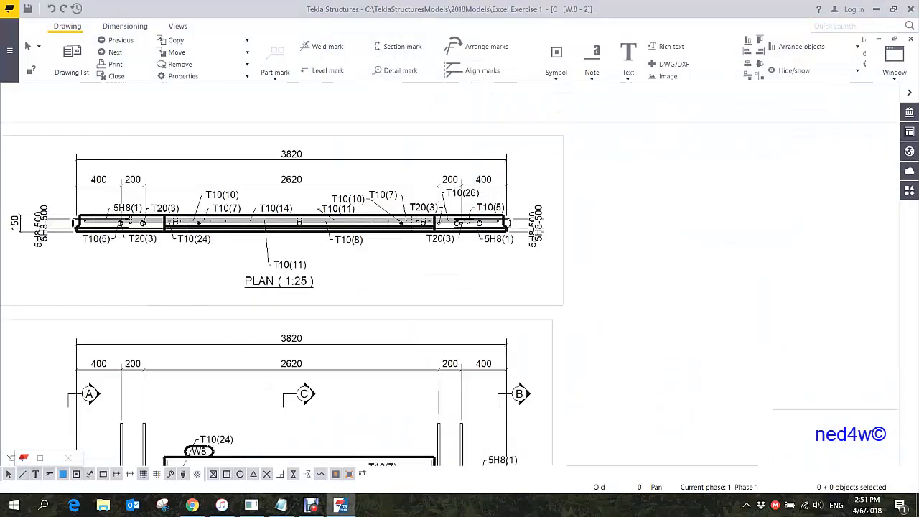
middle_drag(272, 279, 327, 296)
scroll(324, 296, up, 4)
scroll(337, 299, down, 9)
scroll(373, 320, down, 2)
middle_drag(373, 319, 370, 260)
scroll(247, 210, up, 6)
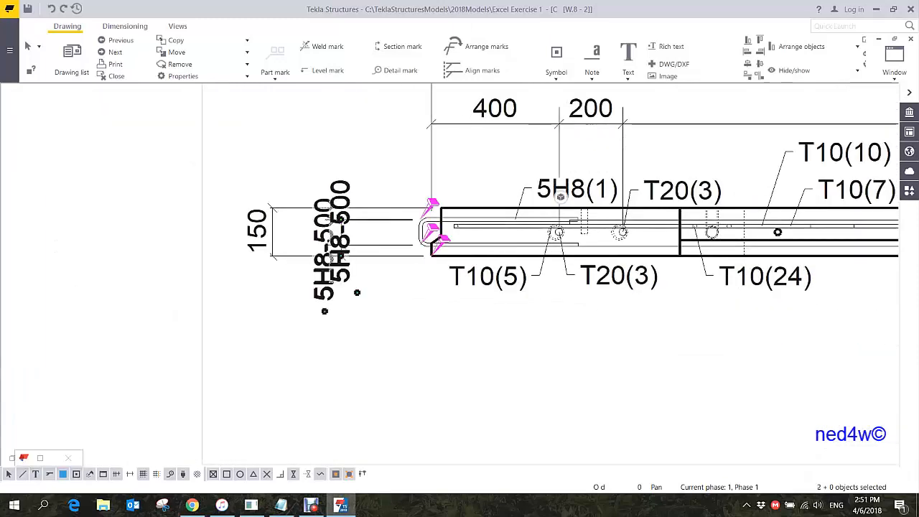
scroll(278, 421, down, 3)
middle_drag(544, 301, 367, 223)
scroll(367, 223, down, 2)
Examine the bar marks and link dimensions in the recreated side elevation, section views and 3D view.
mouse_move(364, 441)
middle_down()
mouse_move(350, 190)
mouse_move(422, 94)
middle_up()
mouse_move(113, 243)
middle_down()
mouse_move(250, 239)
mouse_move(287, 247)
middle_up()
scroll(250, 239, up, 5)
scroll(240, 242, down, 8)
scroll(426, 287, down, 3)
middle_drag(634, 248, 453, 244)
scroll(454, 244, up, 5)
middle_drag(407, 211, 424, 251)
scroll(424, 251, down, 2)
scroll(645, 215, down, 2)
middle_drag(645, 215, 422, 216)
scroll(707, 230, up, 1)
middle_drag(707, 229, 705, 380)
mouse_move(368, 293)
middle_down()
mouse_move(613, 233)
mouse_move(612, 195)
middle_up()
scroll(613, 233, down, 2)
scroll(377, 262, up, 7)
scroll(366, 194, down, 3)
mouse_move(377, 262)
middle_down()
mouse_move(366, 185)
mouse_move(372, 235)
middle_up()
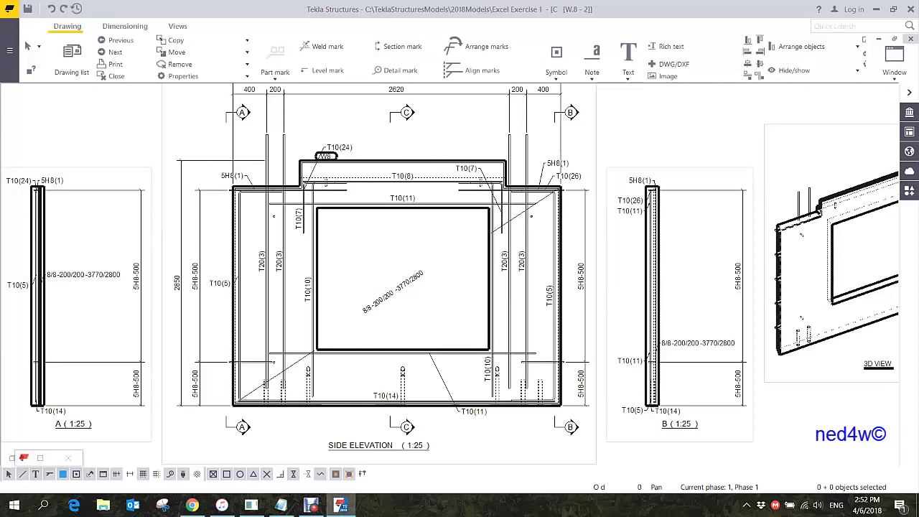
Close the drawing keeping its changes and a snapshot, and widen the drawing list's Name column to show full names.
click(910, 39)
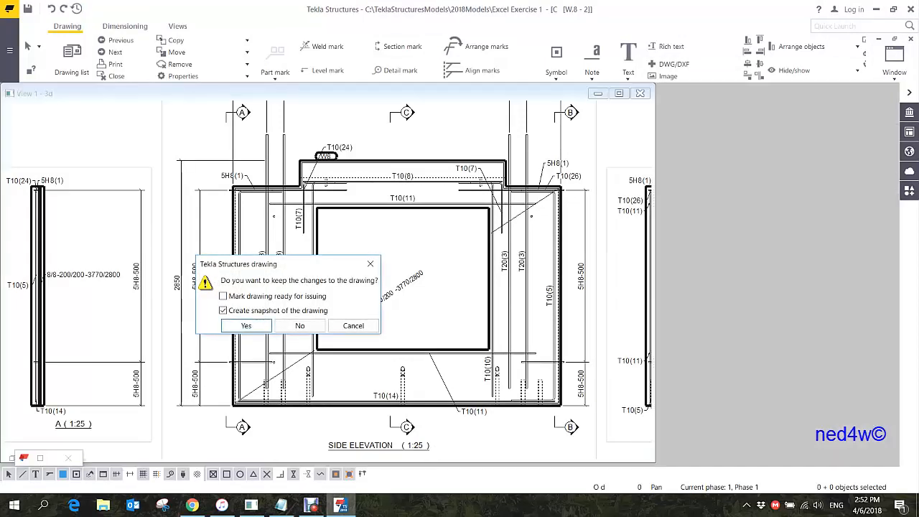
click(246, 326)
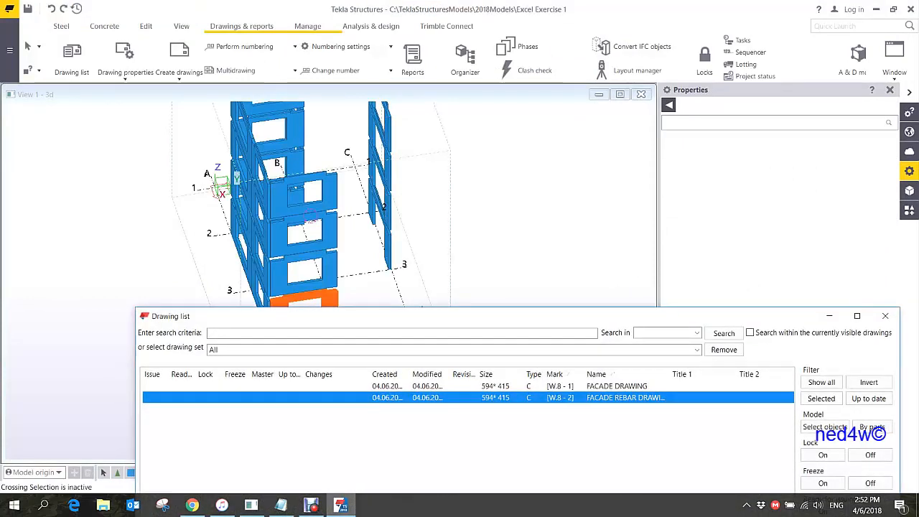
click(626, 398)
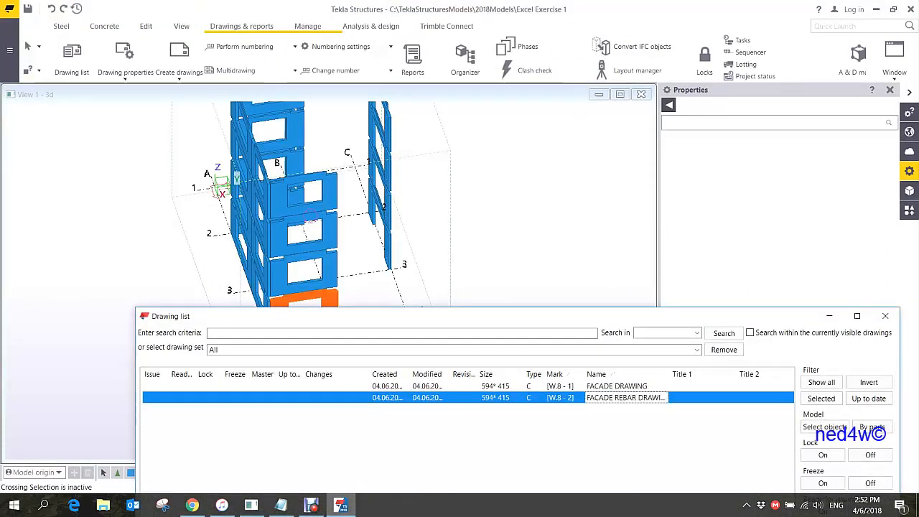
drag(669, 374, 716, 374)
Highlight the model objects that belong to the FACADE REBAR DRAWING, and clear the selection.
middle_drag(391, 289, 405, 257)
scroll(406, 257, down, 2)
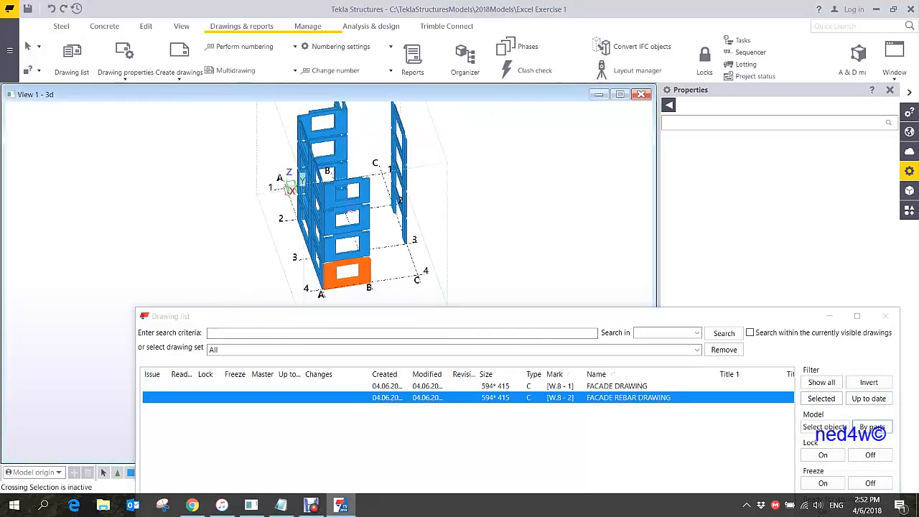
click(824, 426)
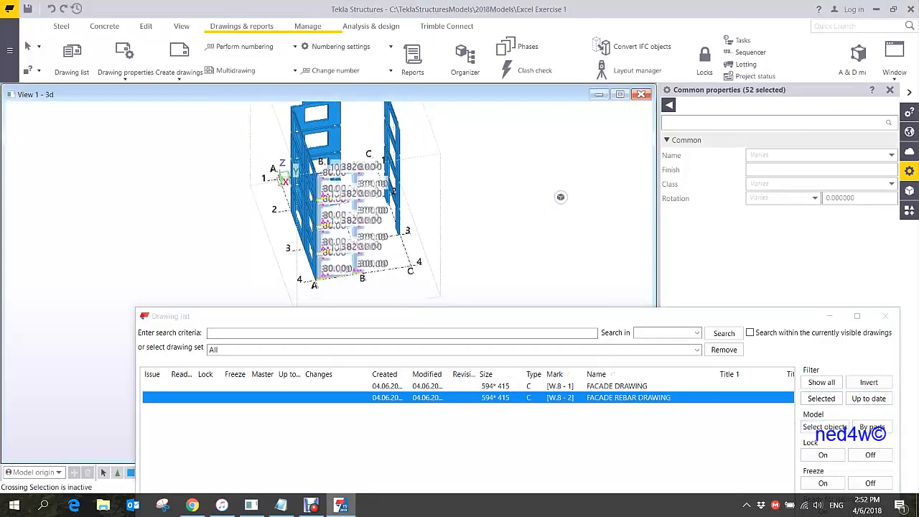
click(514, 267)
Reopen the FACADE REBAR DRAWING from the drawing list and minimize the list.
click(617, 386)
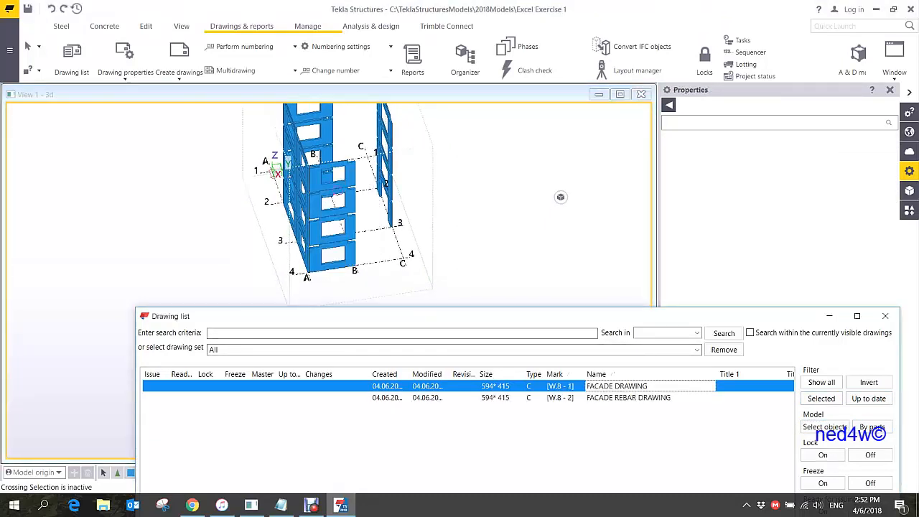
double_click(632, 398)
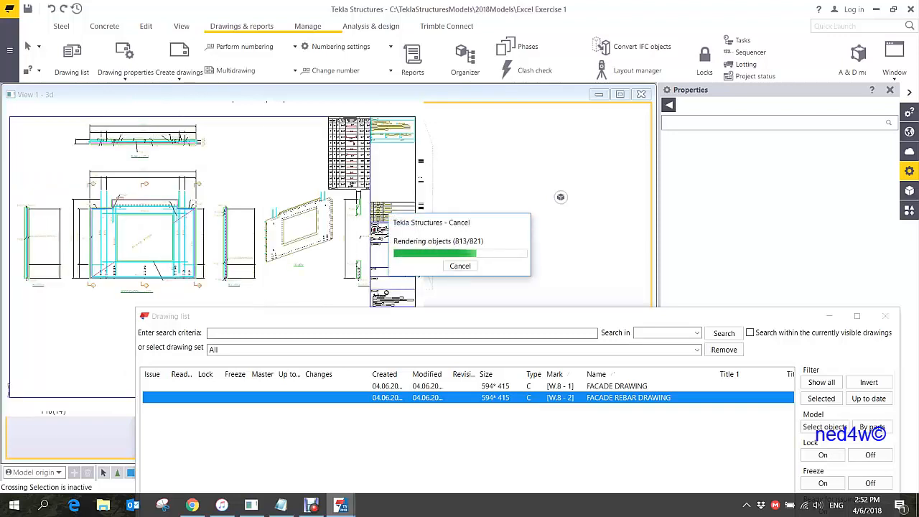
click(829, 316)
mouse_move(180, 215)
middle_down()
mouse_move(327, 210)
mouse_move(313, 191)
middle_up()
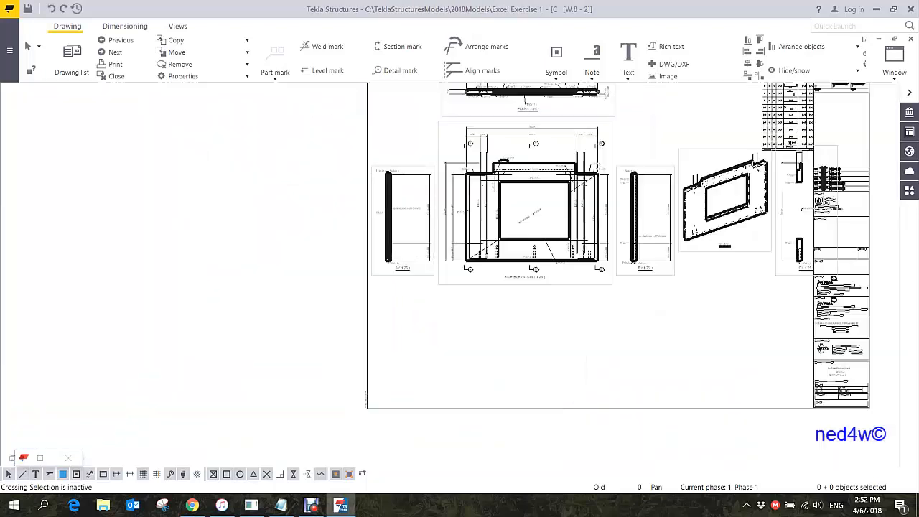
click(386, 94)
scroll(736, 326, up, 3)
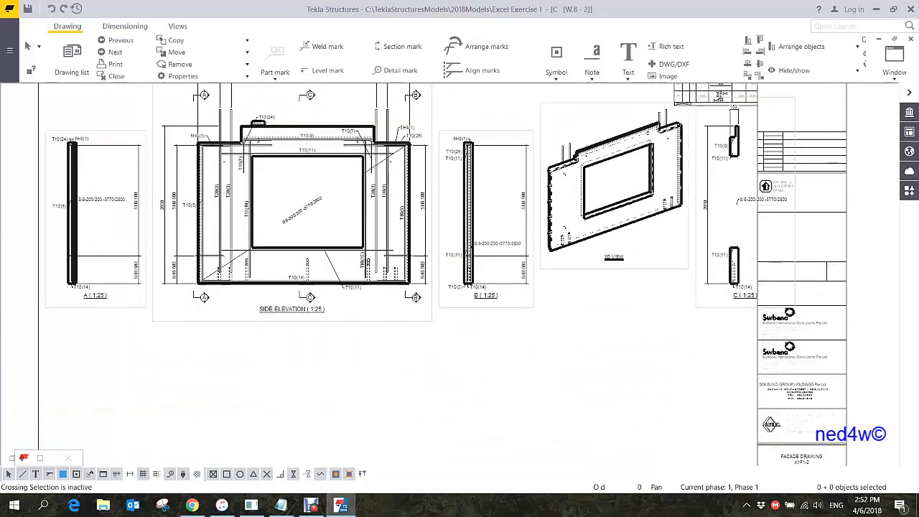
Move section C into the space beside section B and place the 3D view below it, clear of the title block.
drag(505, 270, 516, 480)
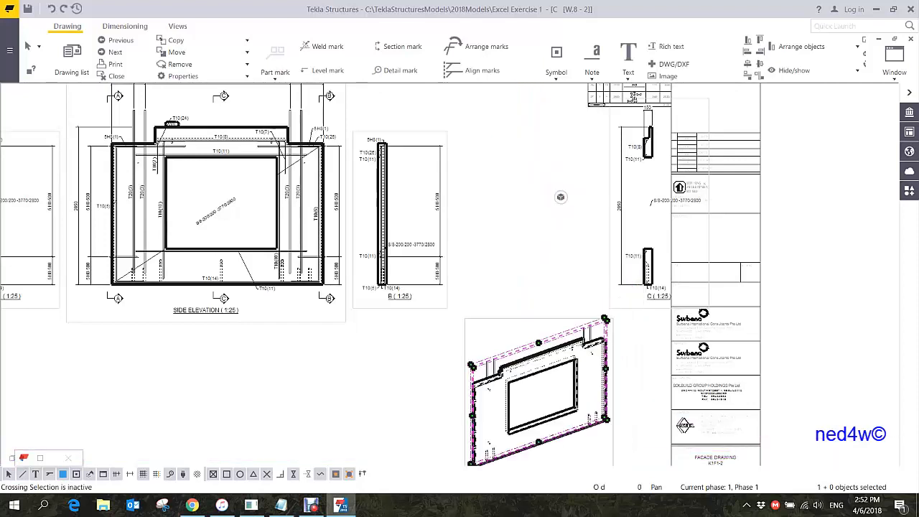
click(635, 309)
mouse_move(635, 310)
mouse_down()
mouse_move(480, 323)
mouse_move(484, 313)
mouse_up()
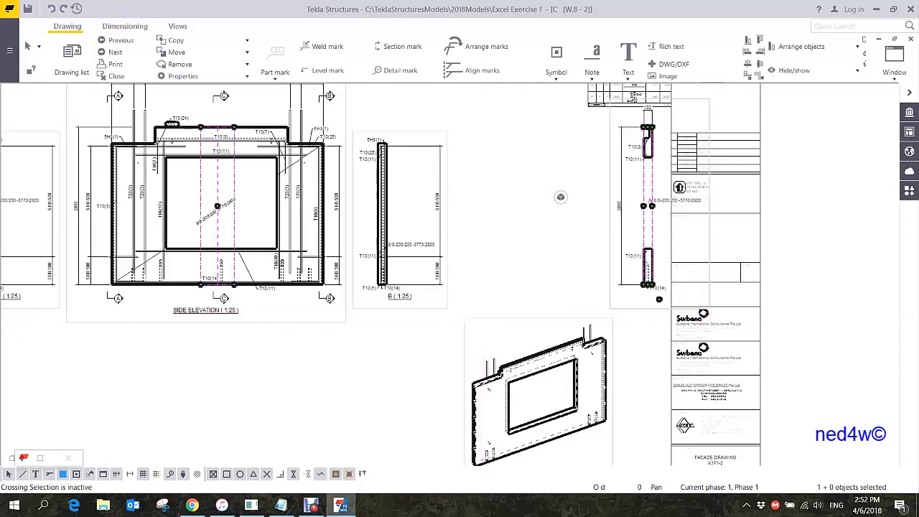
middle_drag(484, 313, 398, 292)
scroll(561, 197, down, 2)
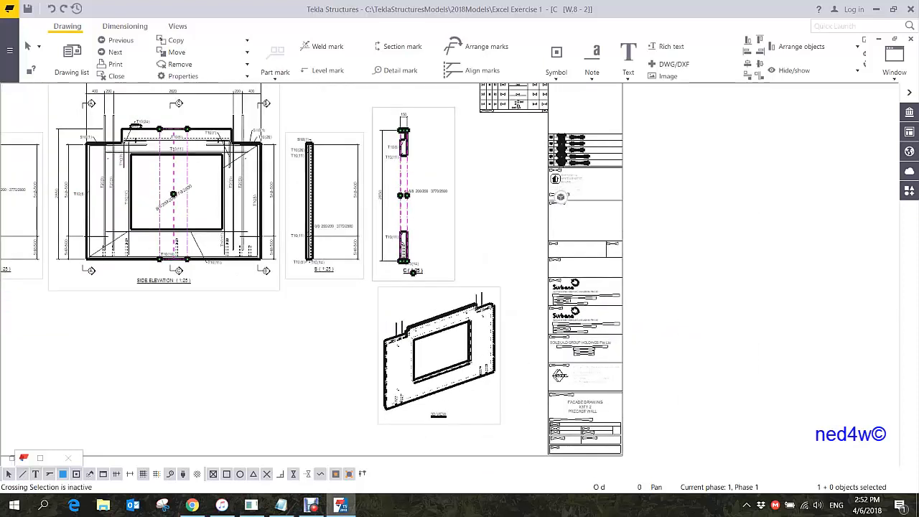
click(500, 388)
drag(500, 388, 517, 405)
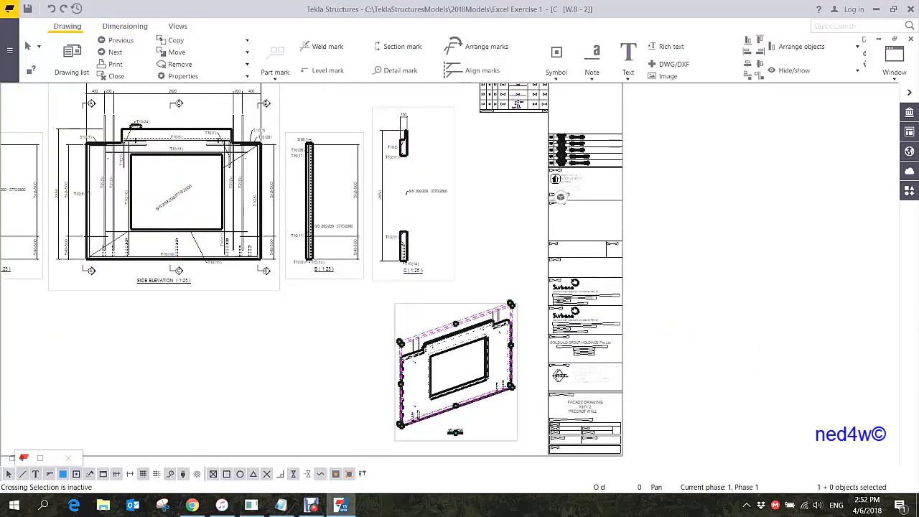
click(410, 282)
click(411, 285)
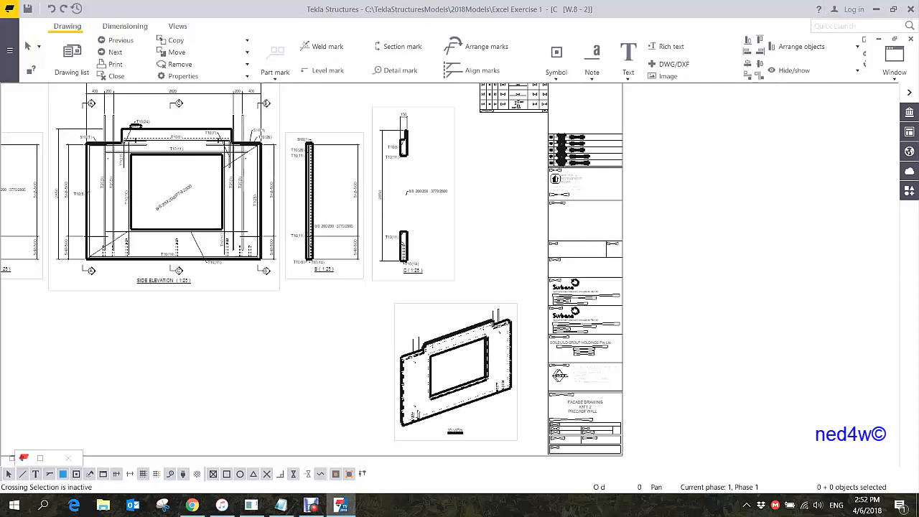
Close the rearranged rebar drawing and bring up the drawing list below the model's wall panels.
key(ctrl+F4)
click(246, 325)
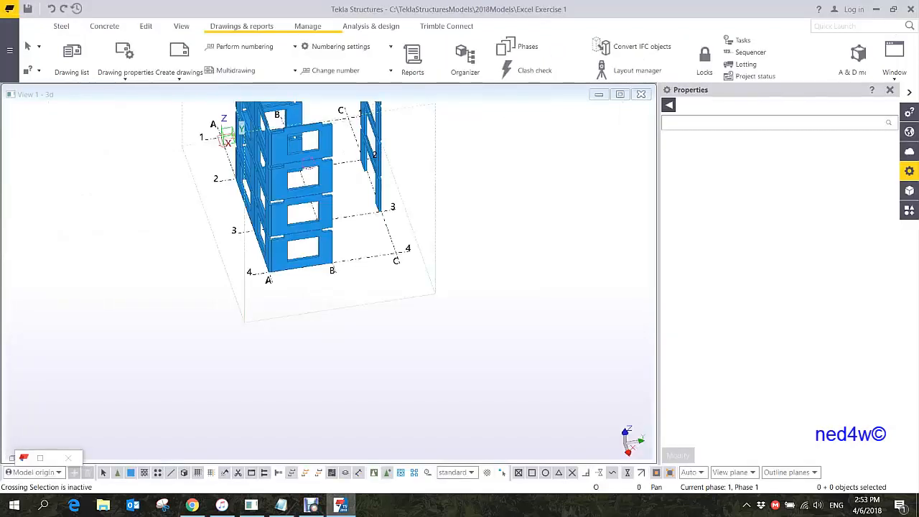
middle_drag(309, 165, 326, 235)
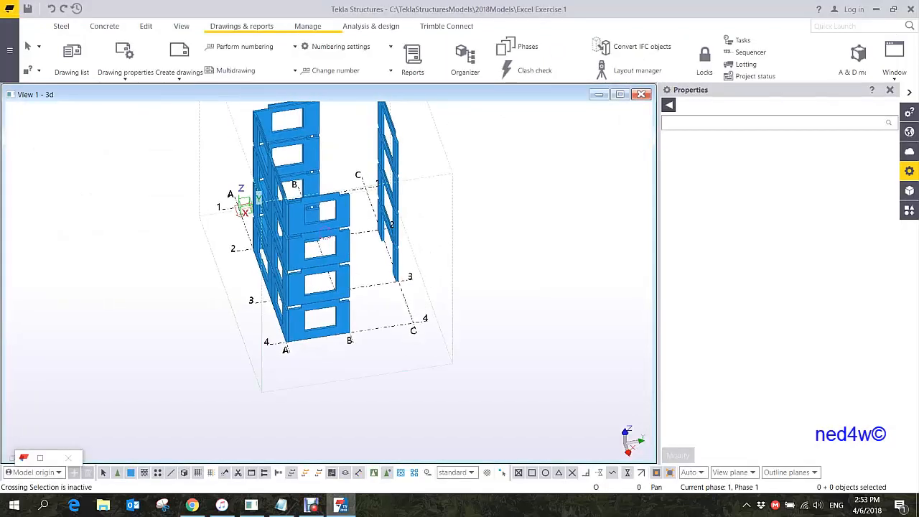
key(ctrl+l)
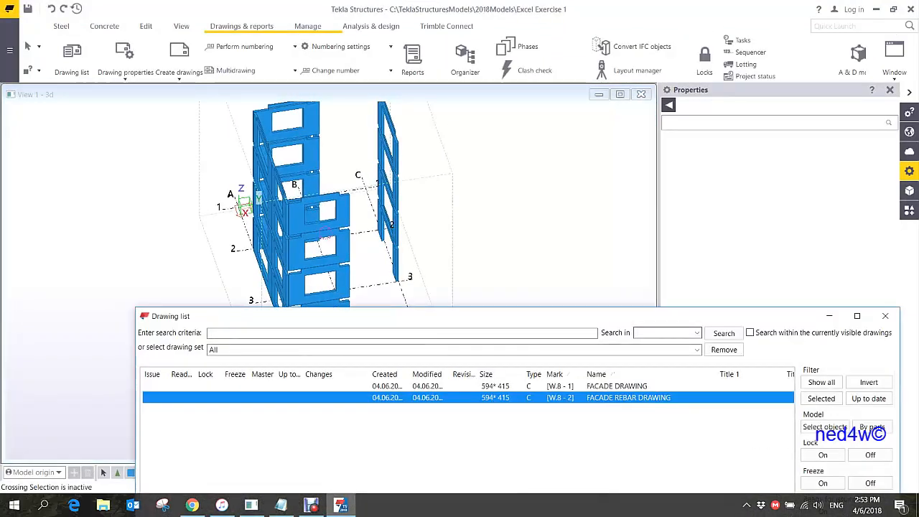
drag(351, 316, 384, 323)
Select five wall panels together in the 3D model as targets for cloning.
ctrl+middle_drag(387, 208, 449, 208)
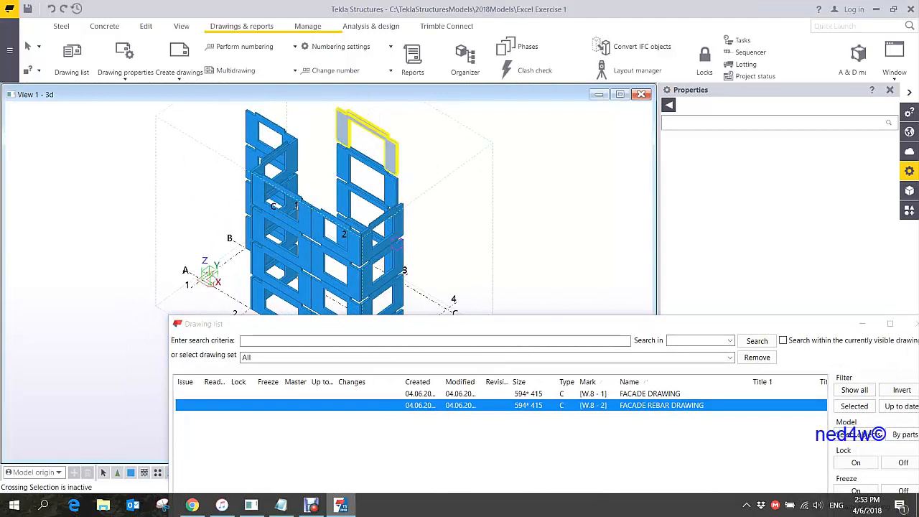
click(366, 133)
shift+click(319, 226)
shift+click(302, 210)
shift+click(290, 160)
shift+click(267, 130)
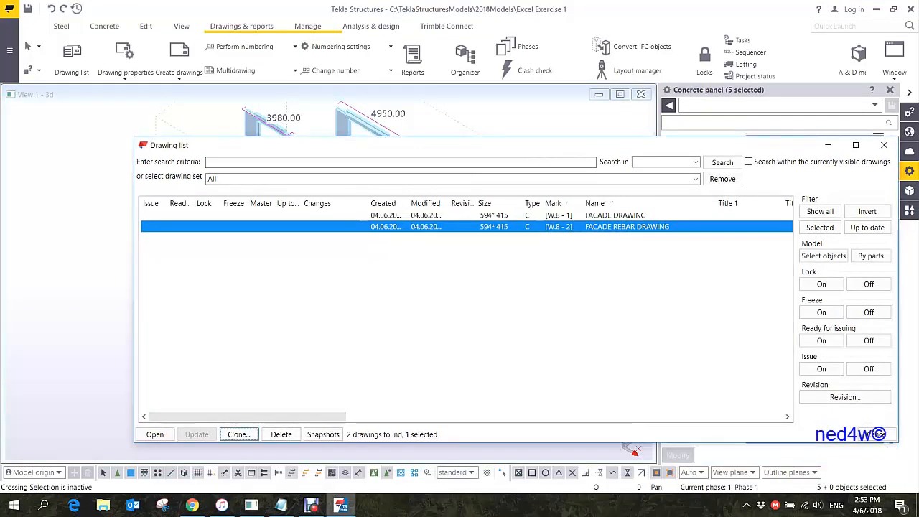
Clone the FACADE REBAR DRAWING for the five selected wall panels with the existing cloning options, and close the cloning settings.
click(239, 437)
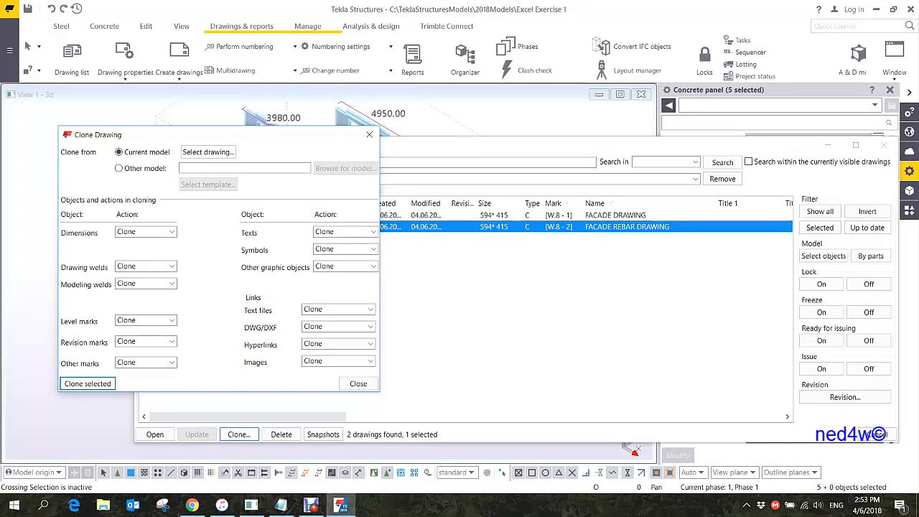
click(88, 384)
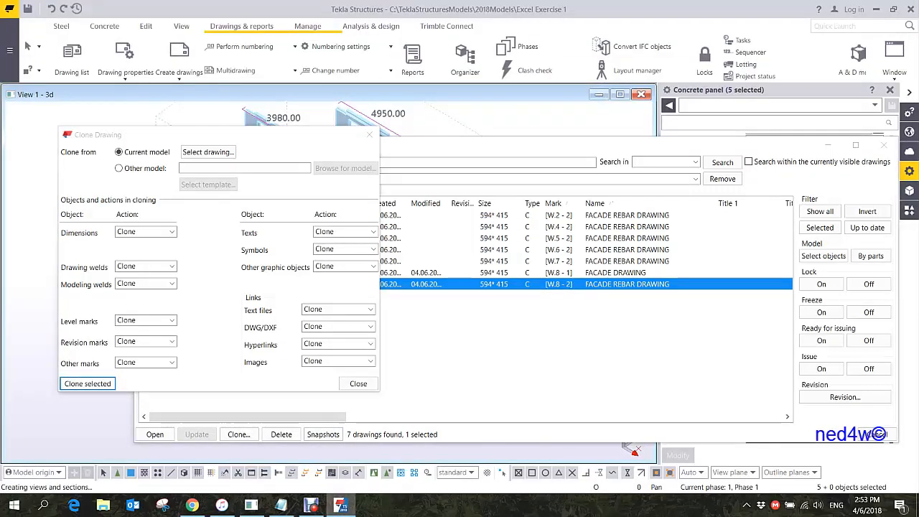
click(369, 134)
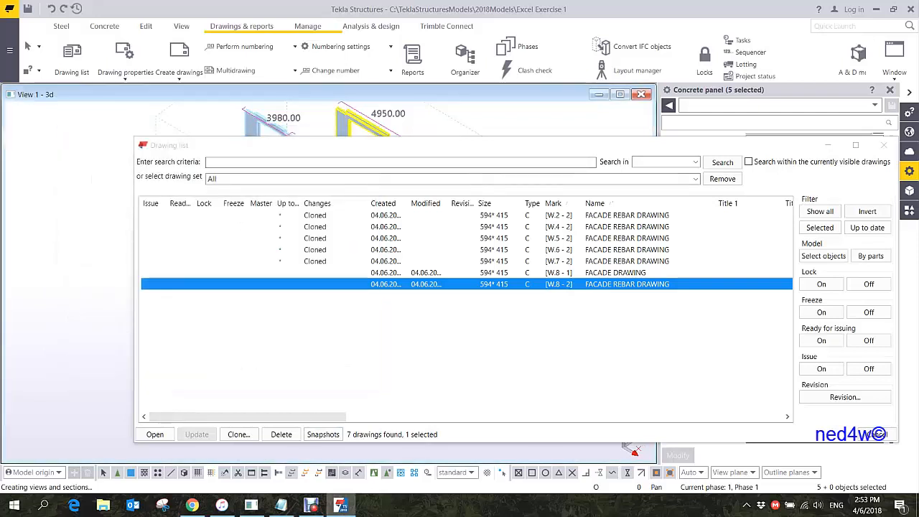
Open the cloned W.2 - 2 rebar drawing and examine its elevation and section C, including the section's cut box.
double_click(316, 215)
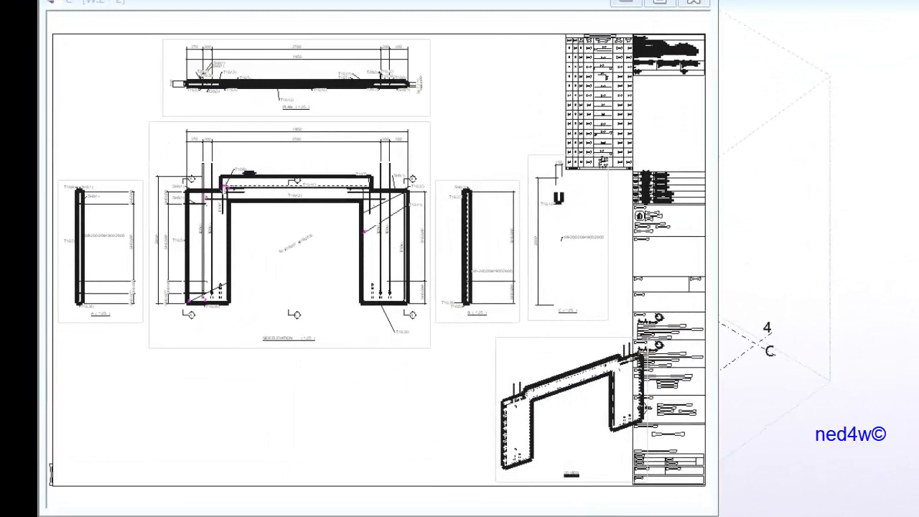
scroll(586, 187, up, 5)
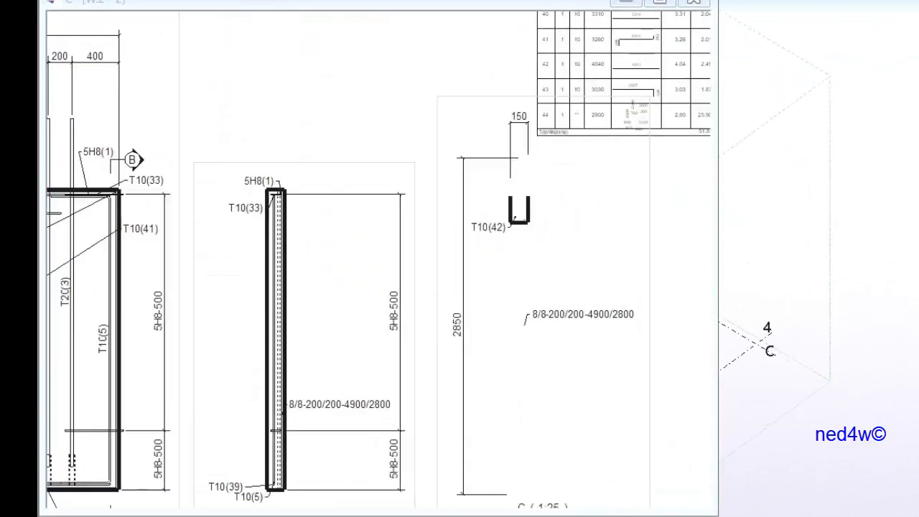
click(522, 353)
scroll(522, 352, down, 2)
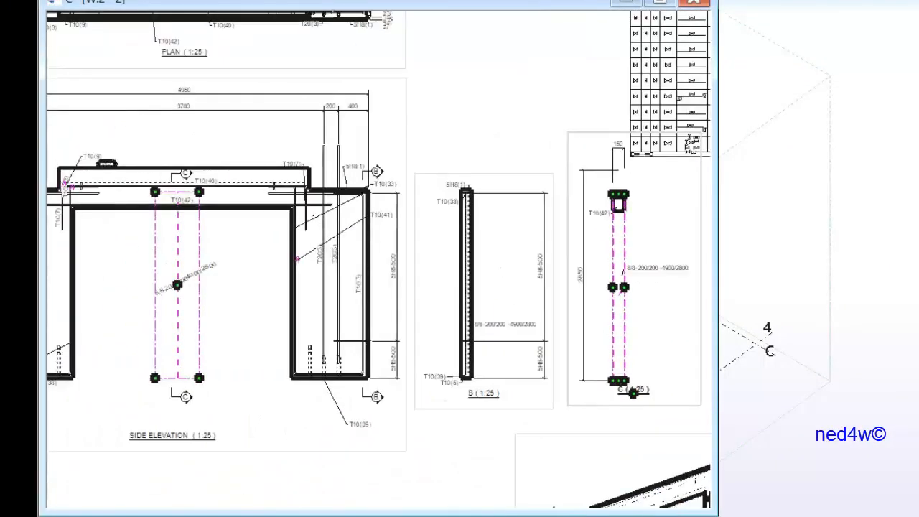
scroll(203, 254, down, 1)
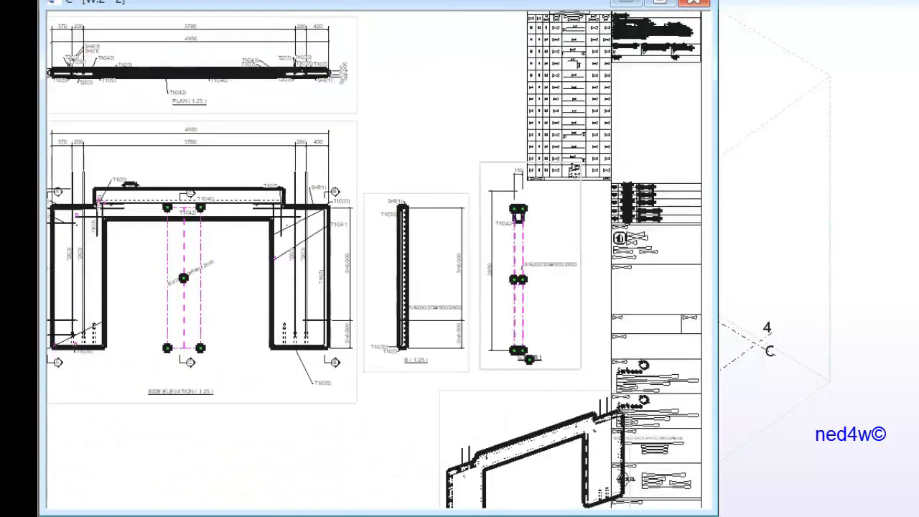
Go through the cloned rebar drawings, keeping each one's changes and creating a snapshot.
click(694, 2)
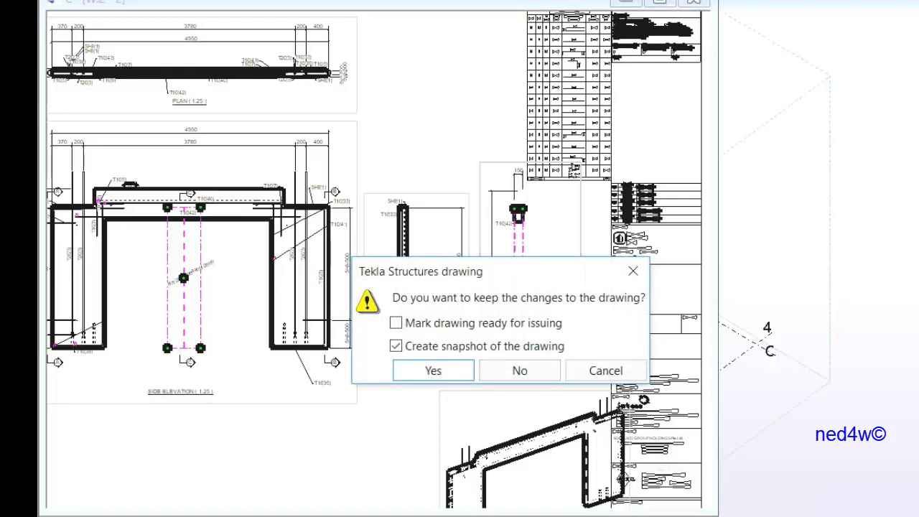
click(433, 370)
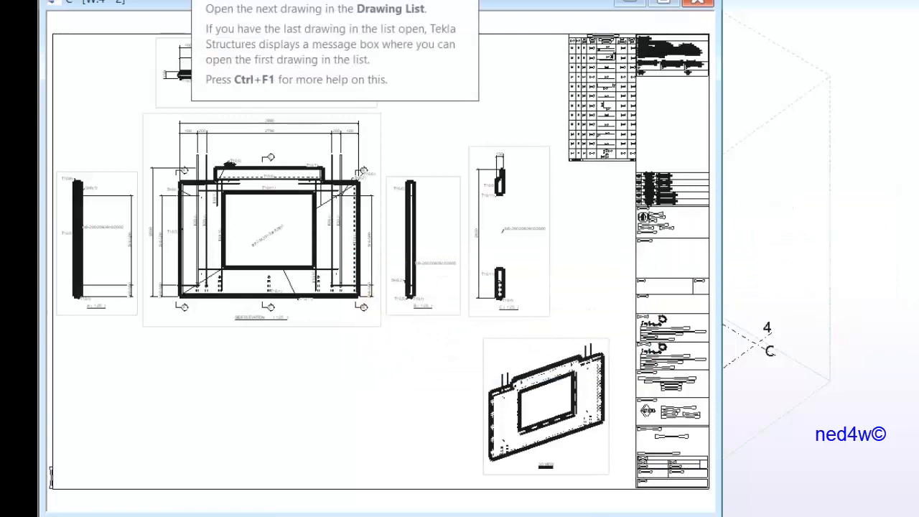
click(192, 0)
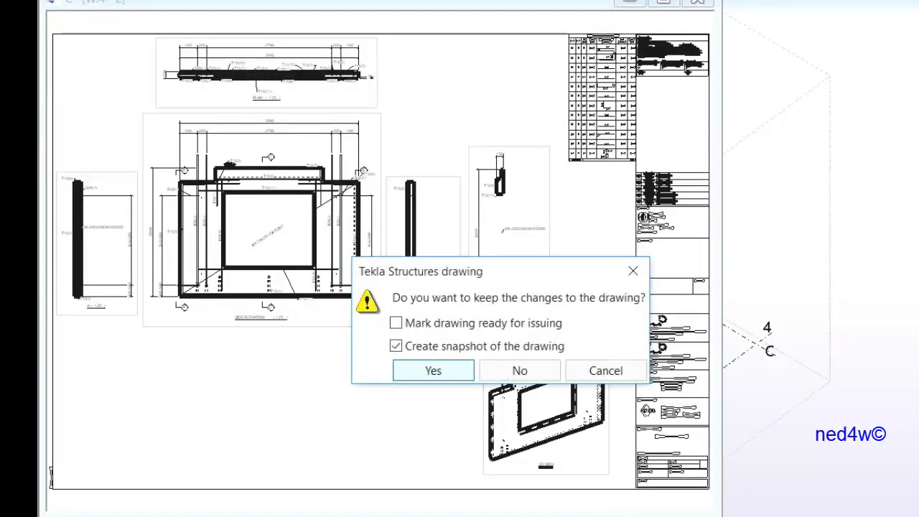
click(433, 371)
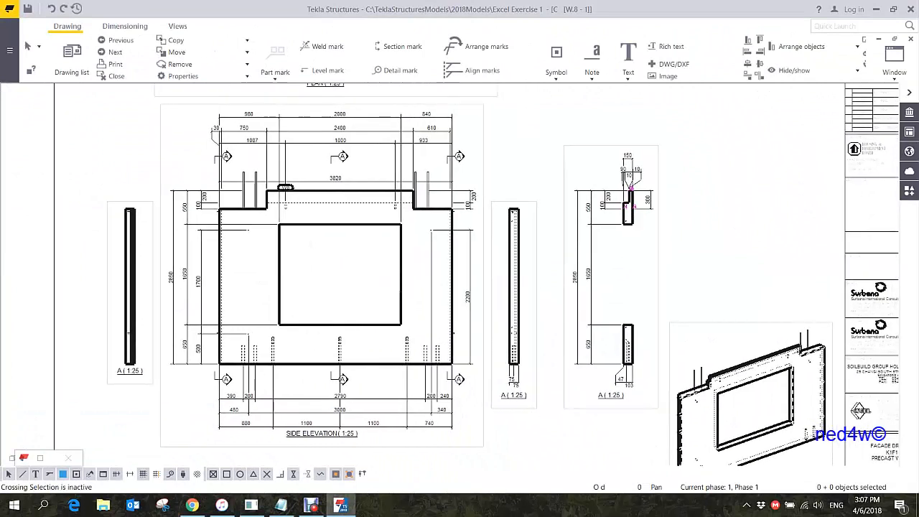
Create a section view in the facade drawing with a vertical cut through the side elevation's window opening, placed above the 3D view.
click(178, 27)
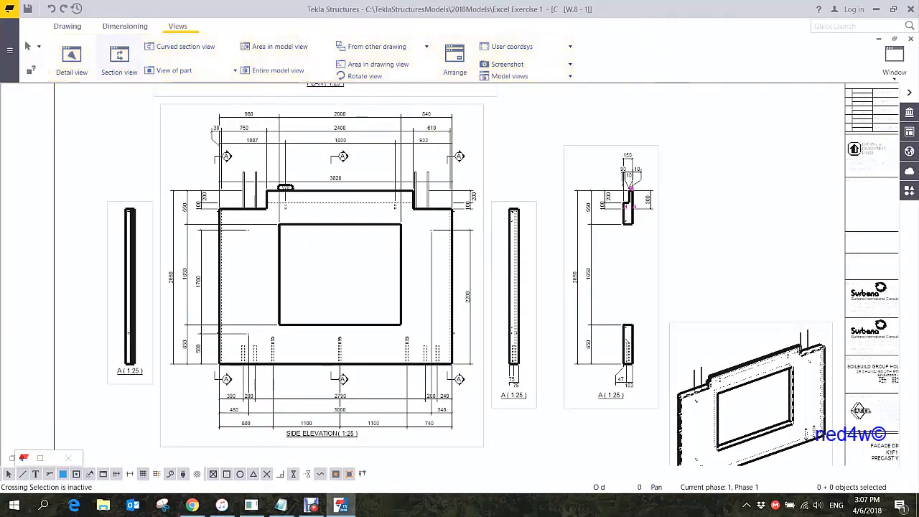
click(119, 57)
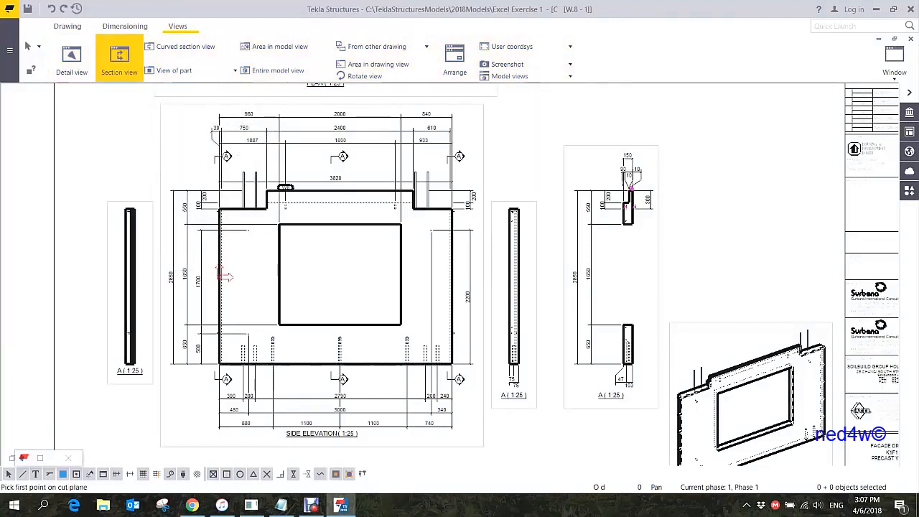
click(343, 376)
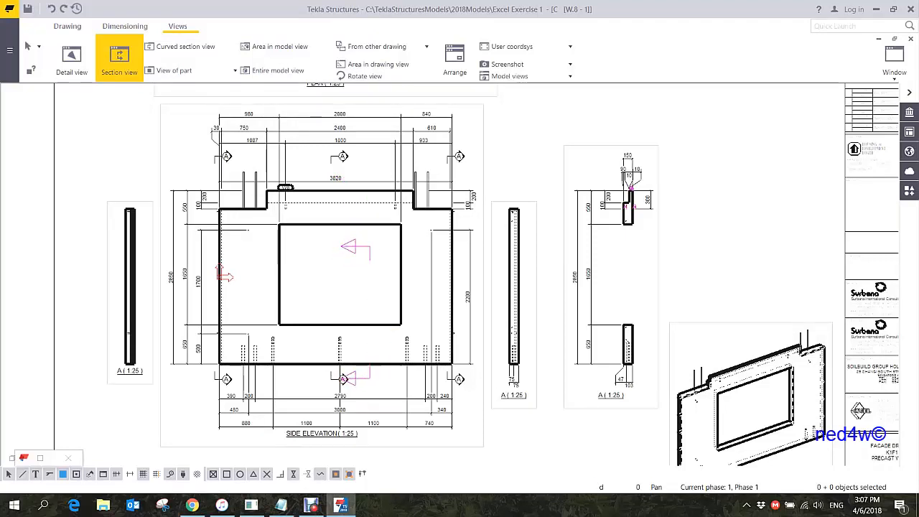
key(d)
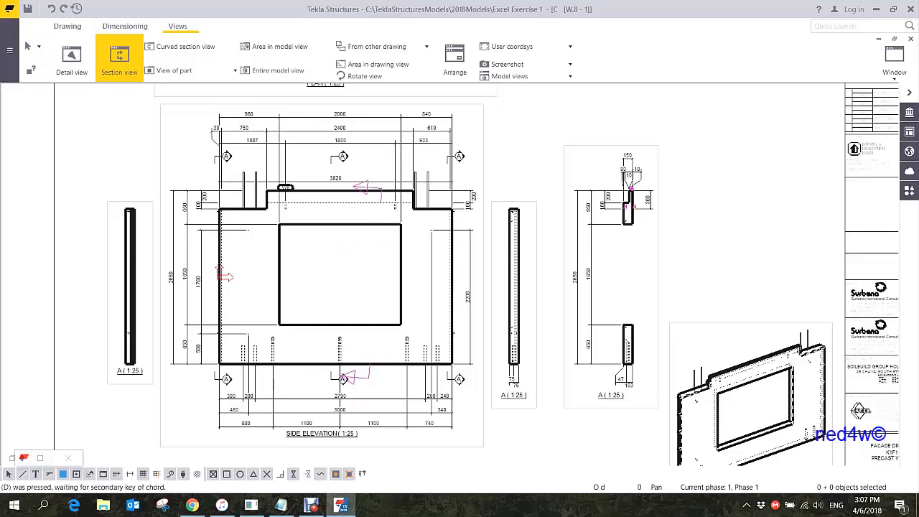
click(366, 364)
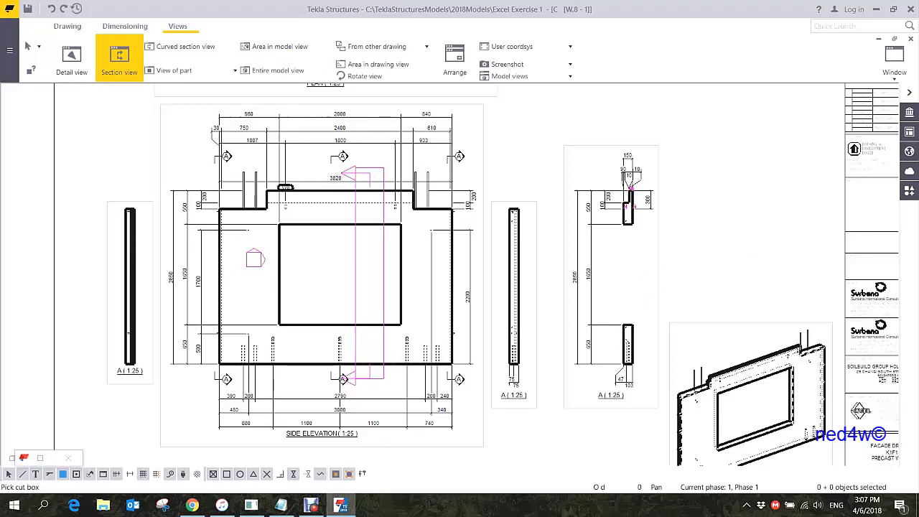
click(255, 258)
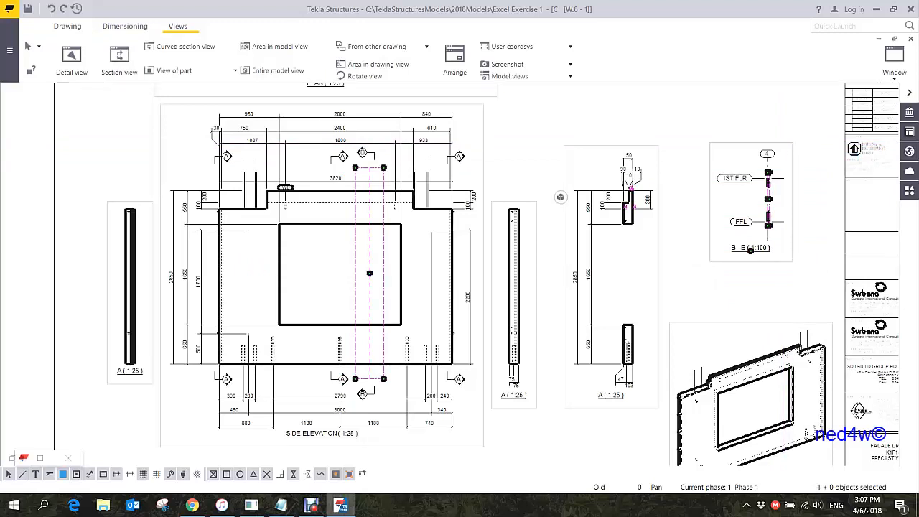
Set the new section view's scale to 1/25 and its grid to Not visible.
double_click(710, 208)
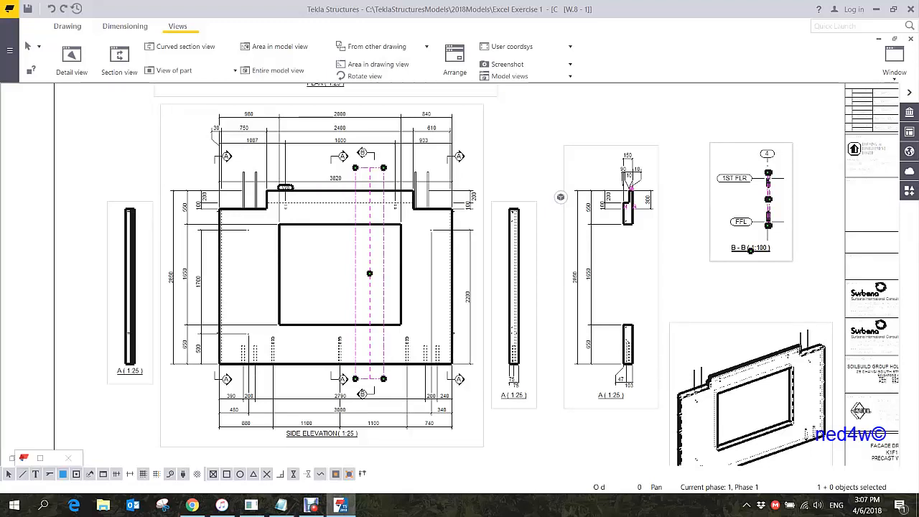
click(400, 84)
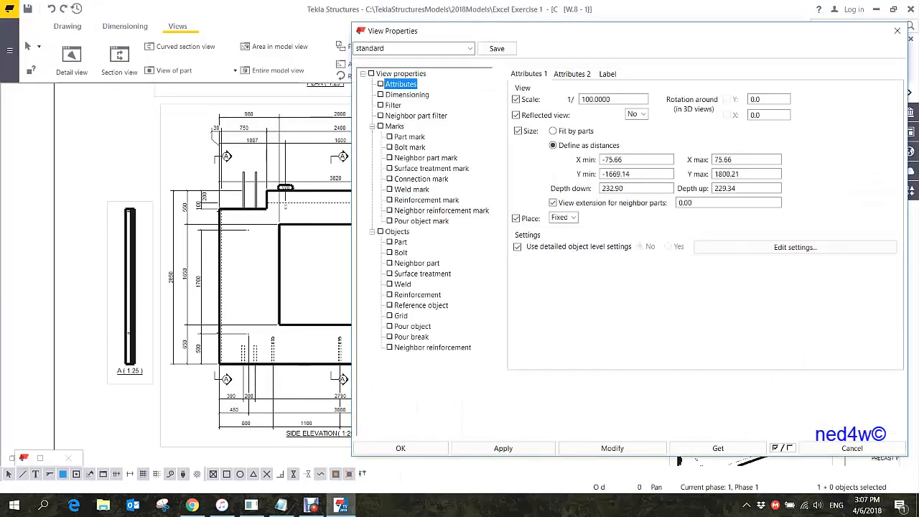
double_click(597, 99)
text(25)
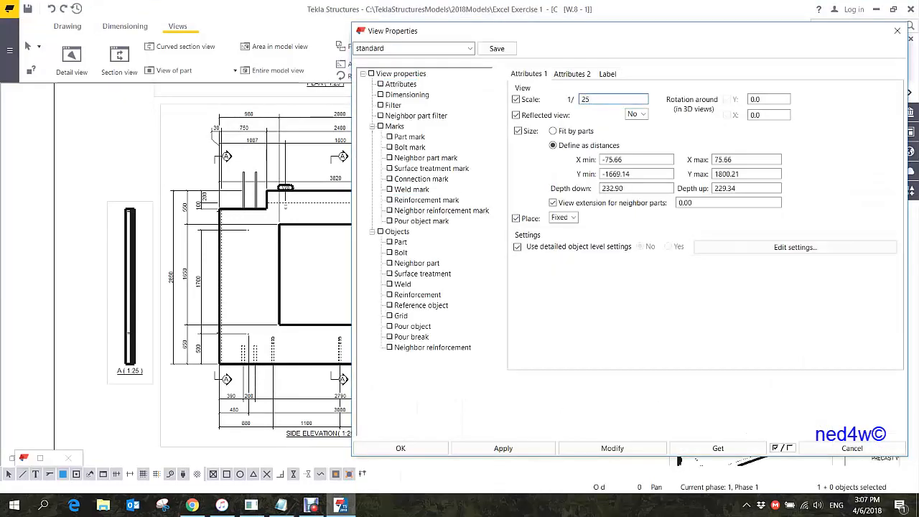
click(401, 316)
click(646, 91)
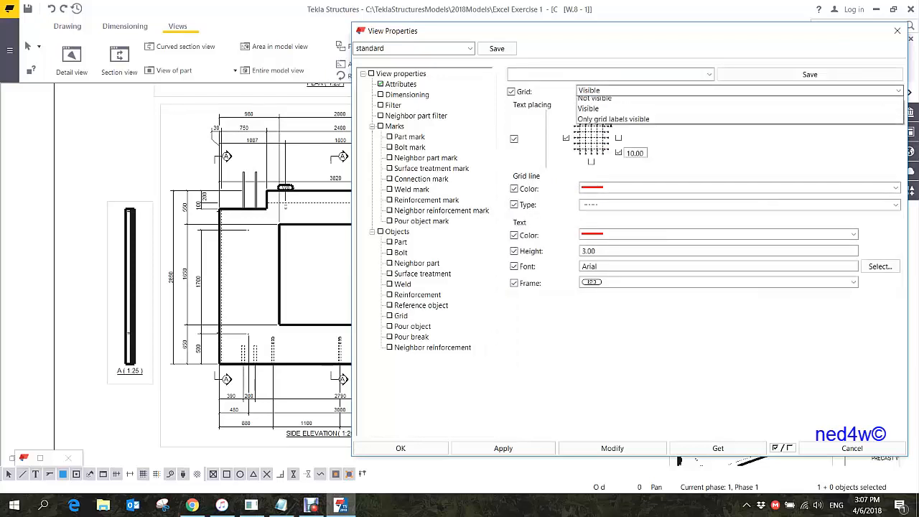
click(595, 102)
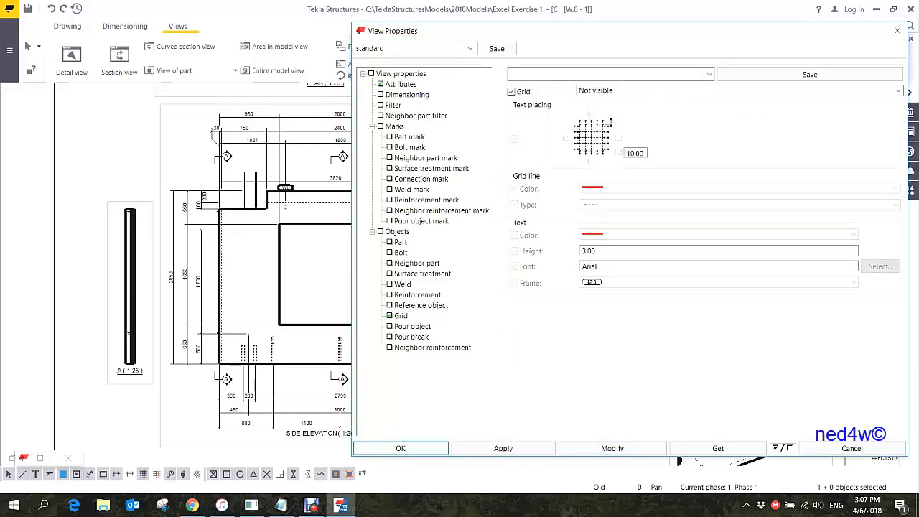
click(401, 447)
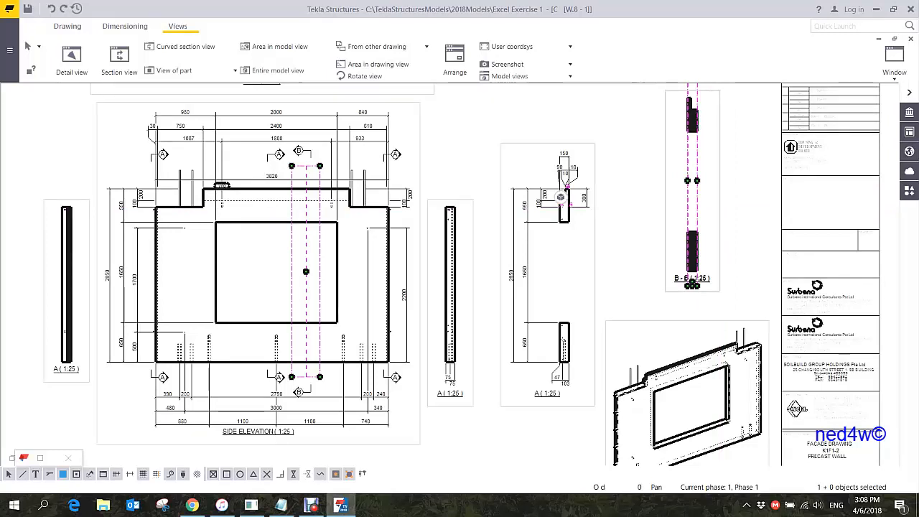
Set the part section fill type to None in section view B-B and apply the change.
double_click(720, 215)
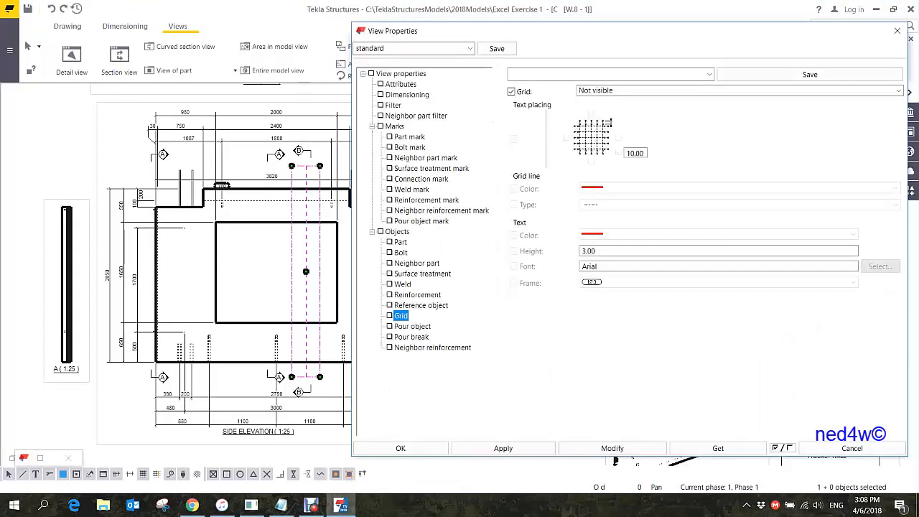
click(400, 242)
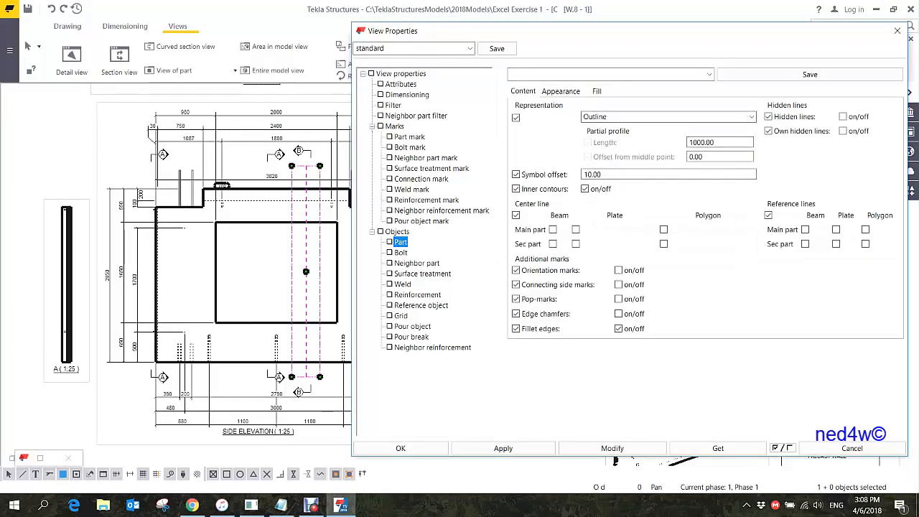
click(597, 91)
click(868, 133)
scroll(816, 159, up, 2)
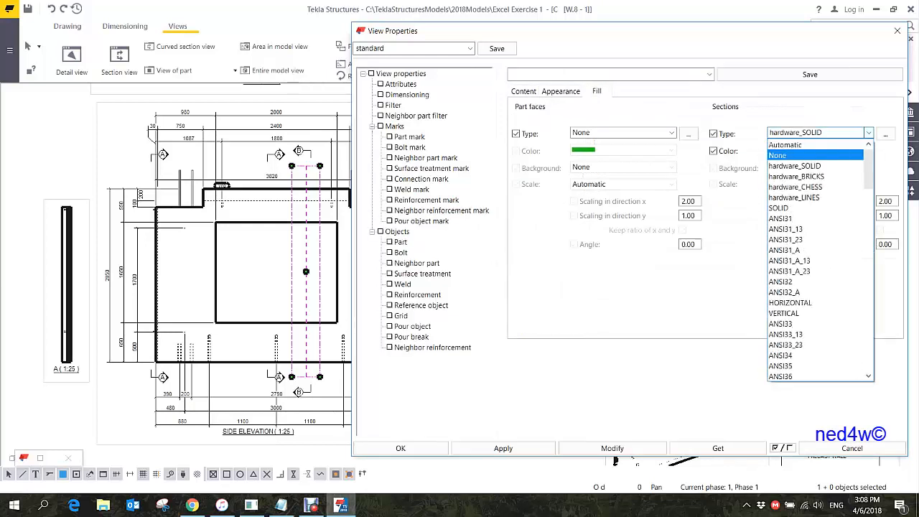
click(796, 155)
click(612, 448)
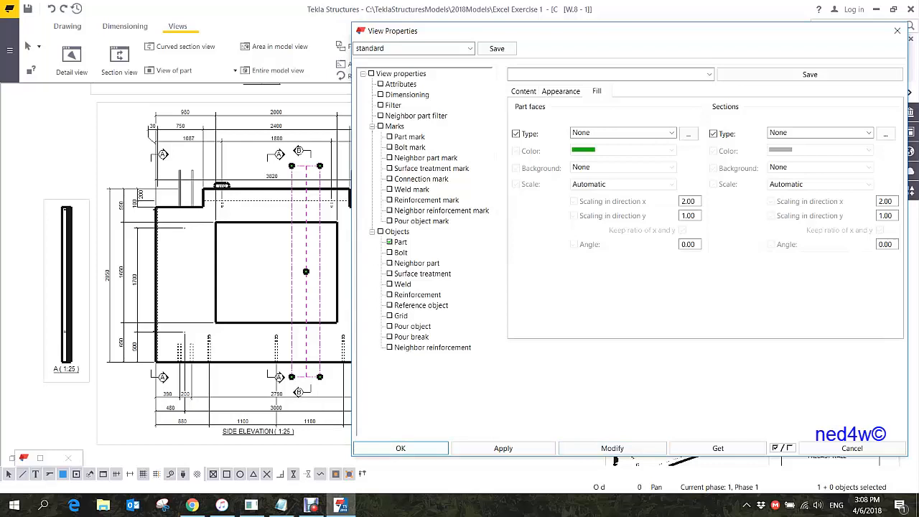
click(400, 448)
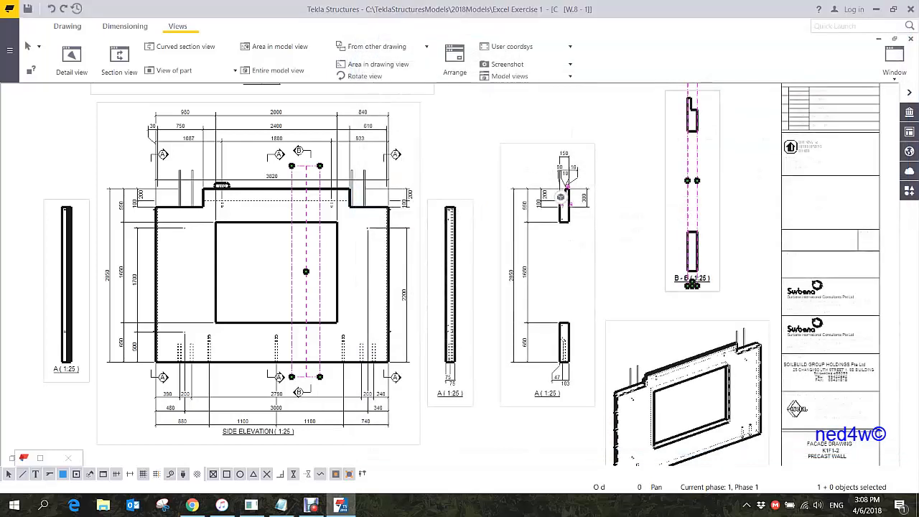
click(474, 143)
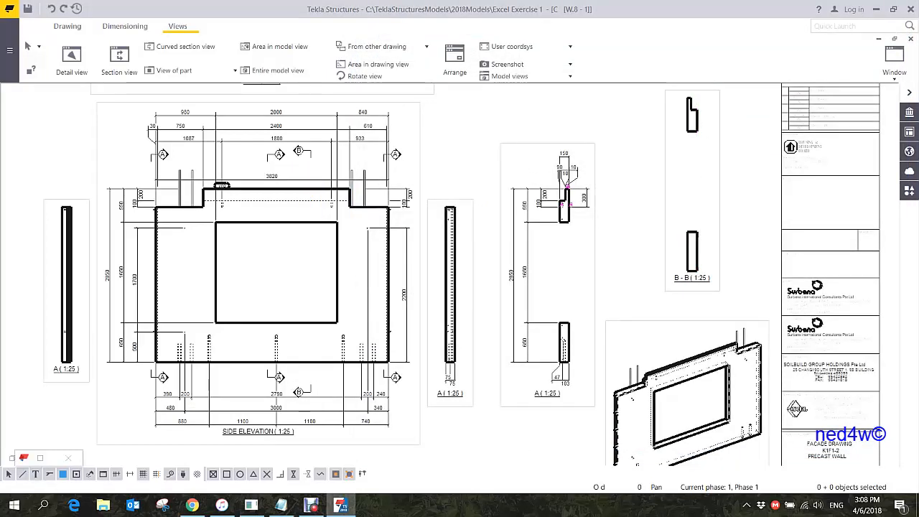
Move section B-B's cut line in the side elevation just past the right edge of the window opening, so it cuts solid wall.
click(306, 271)
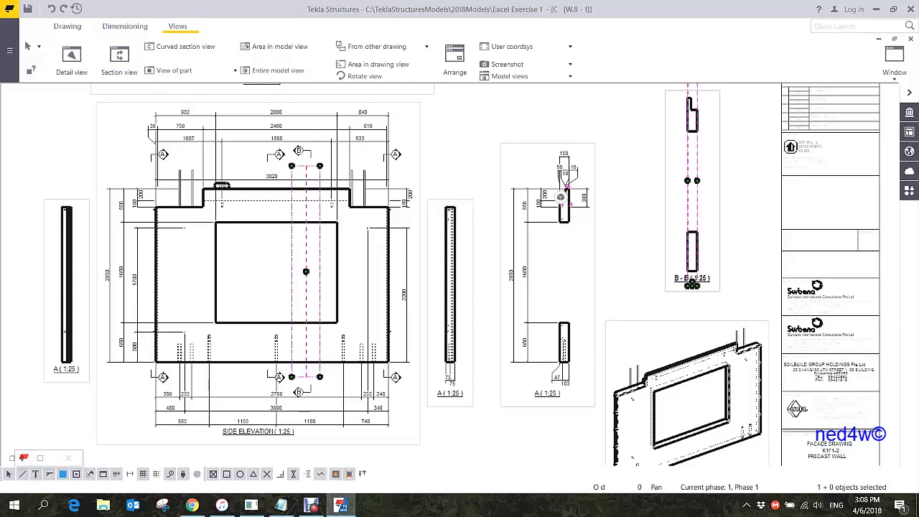
drag(306, 271, 344, 286)
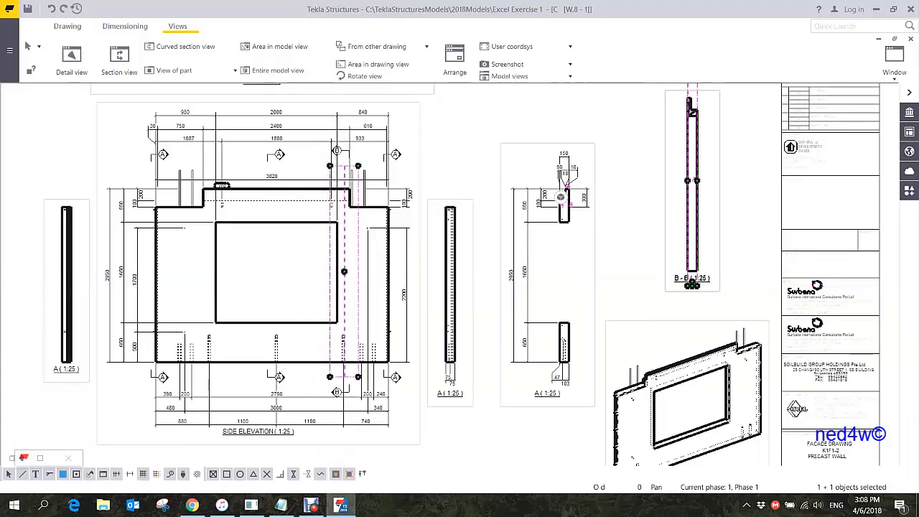
scroll(560, 197, up, 10)
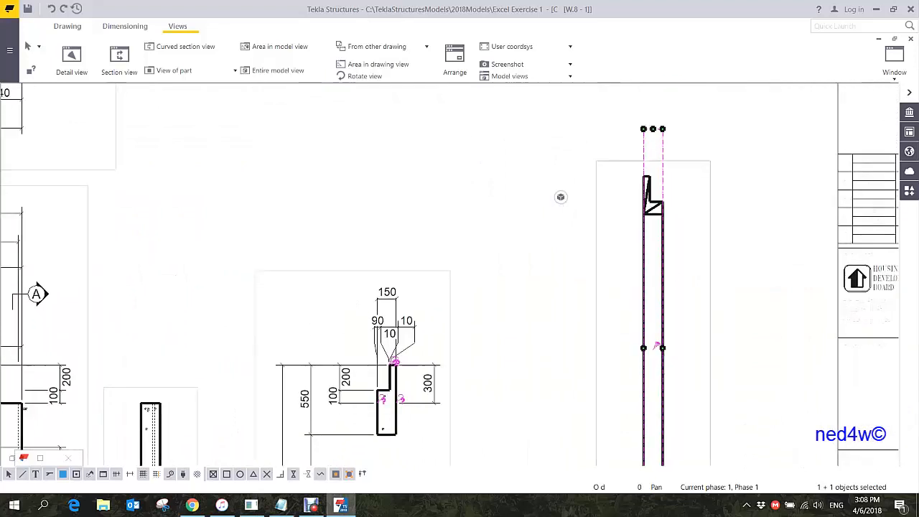
scroll(560, 197, down, 12)
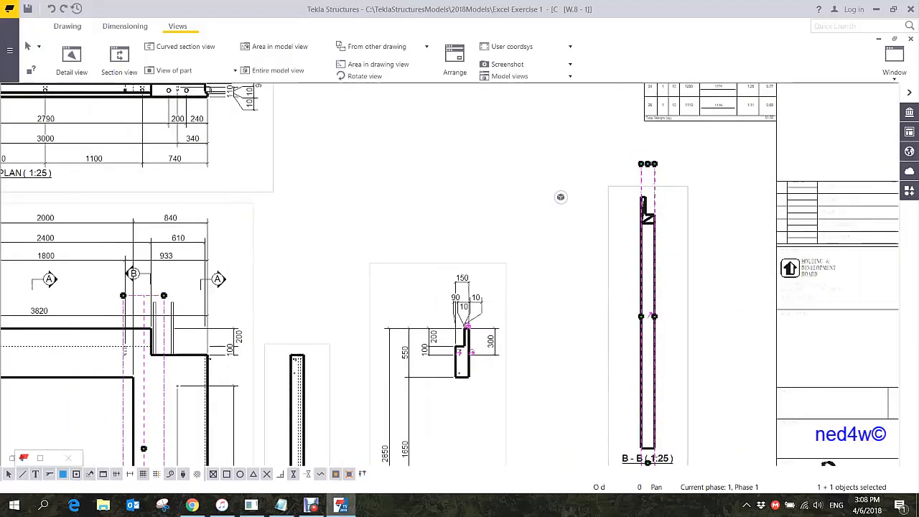
scroll(561, 197, up, 3)
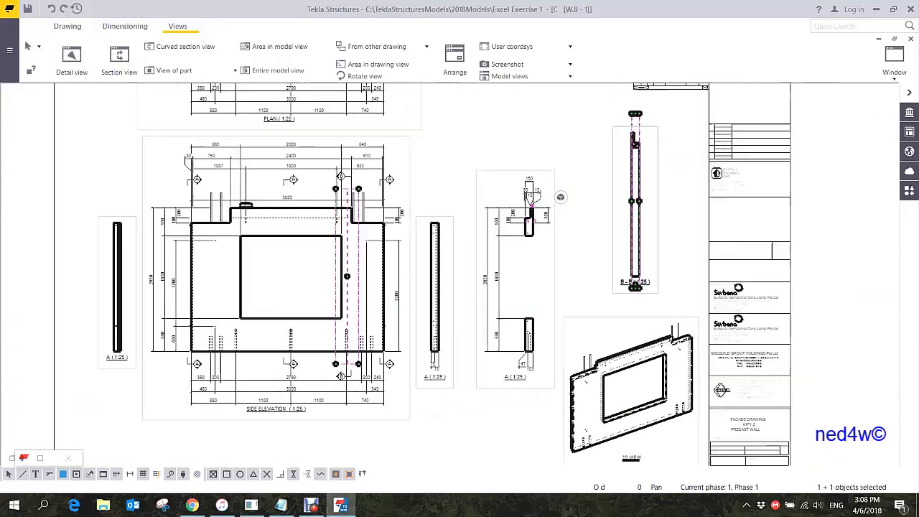
drag(347, 277, 368, 275)
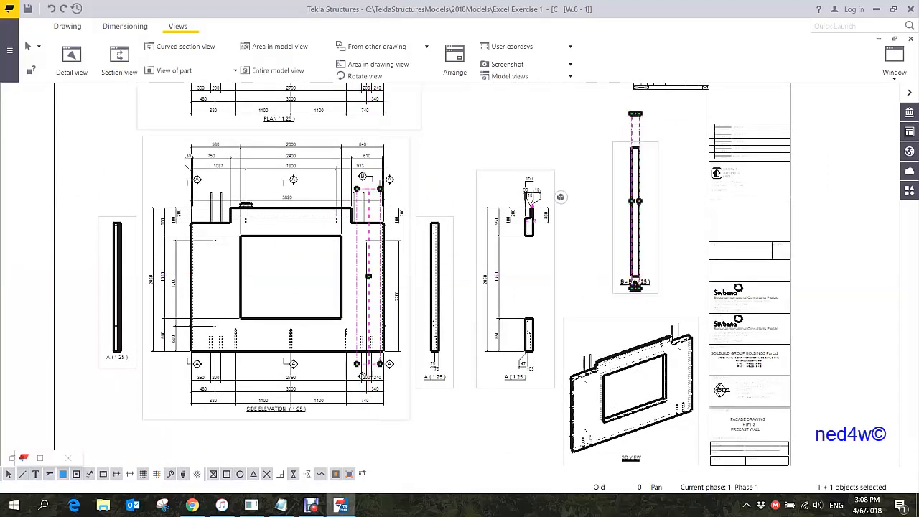
drag(367, 277, 346, 277)
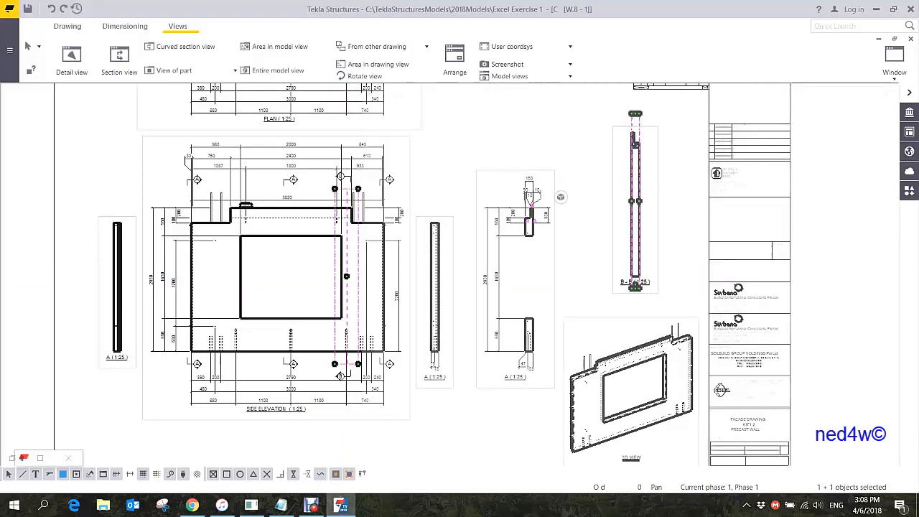
Turn on hidden lines and own hidden lines for parts in section view B-B.
double_click(612, 203)
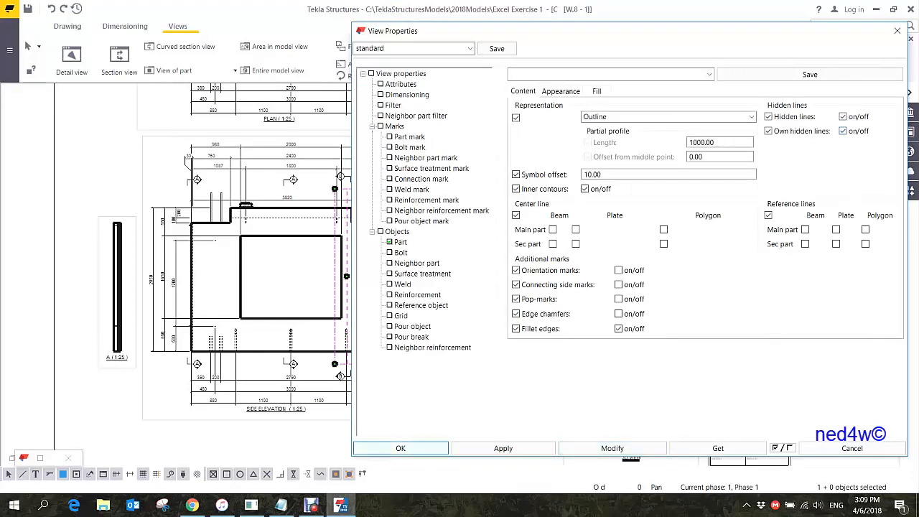
click(401, 448)
click(642, 259)
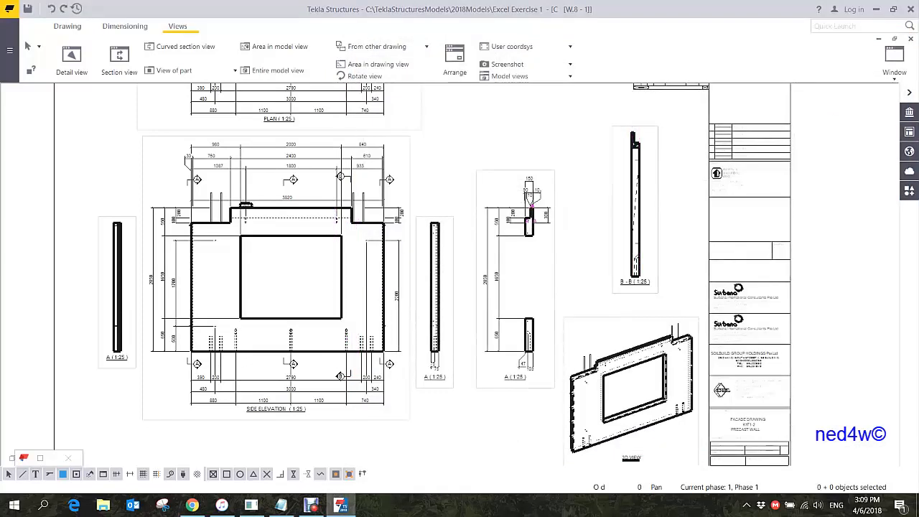
scroll(641, 259, up, 6)
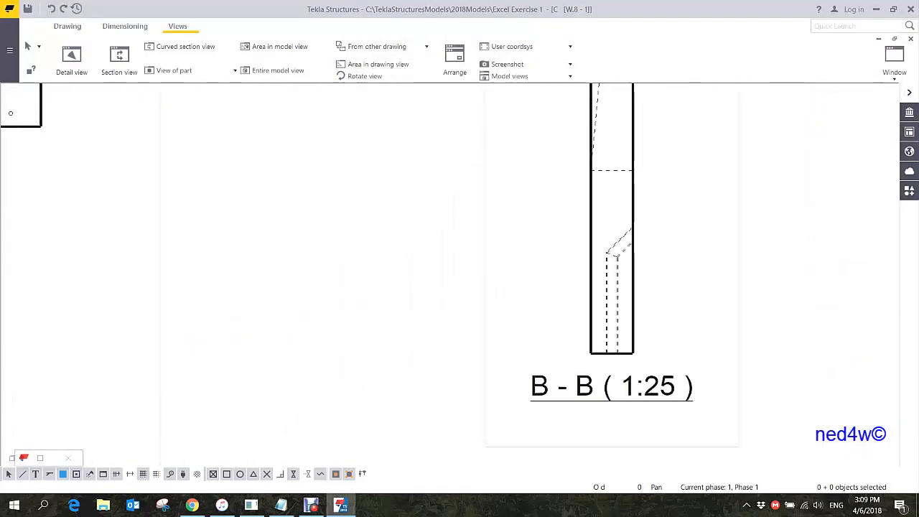
scroll(597, 264, down, 8)
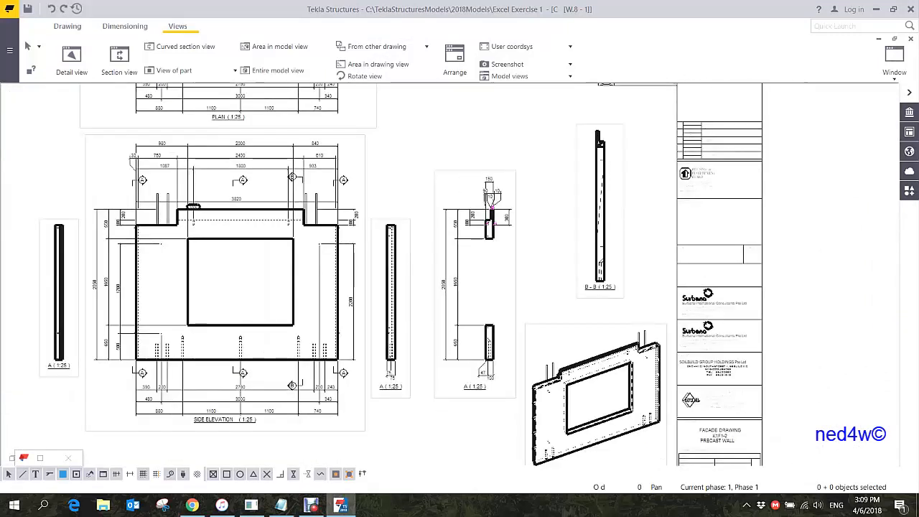
Create a detail view of the plan's right wall end with a circular boundary, placed between the plan and the rebar table.
scroll(707, 230, down, 2)
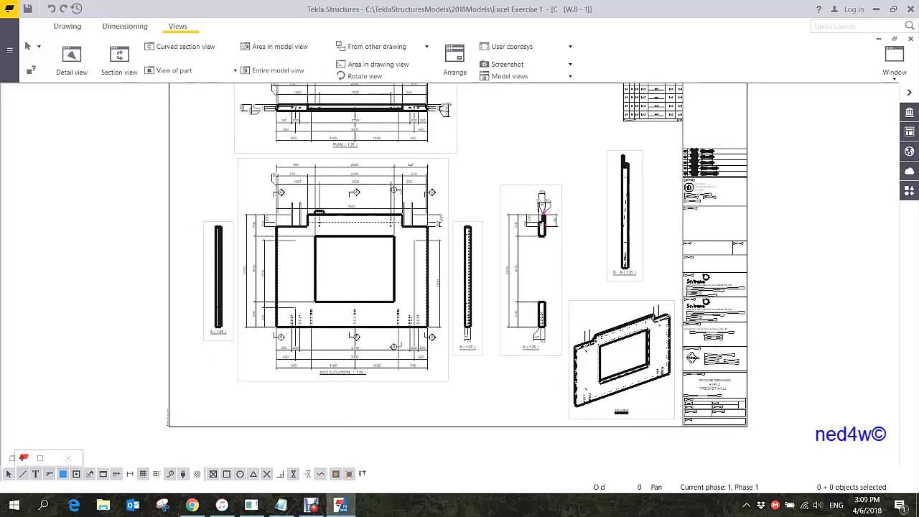
scroll(510, 97, up, 3)
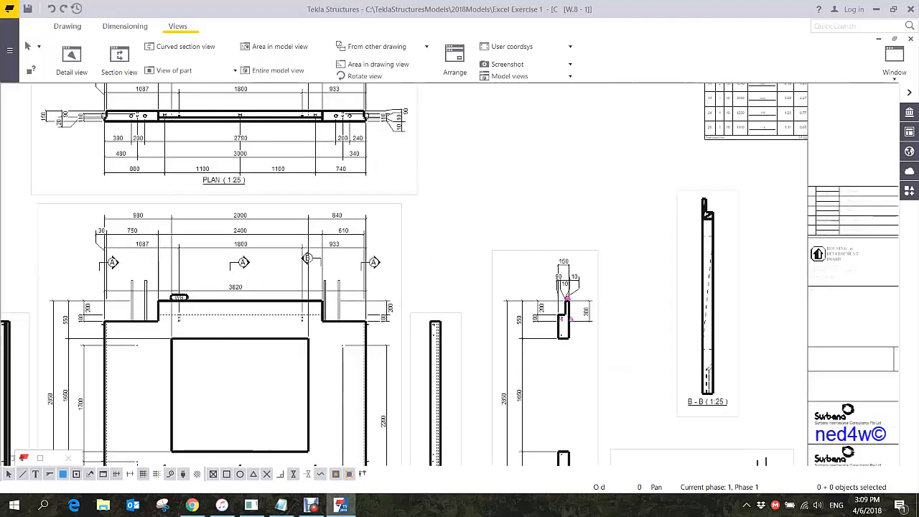
scroll(586, 316, up, 3)
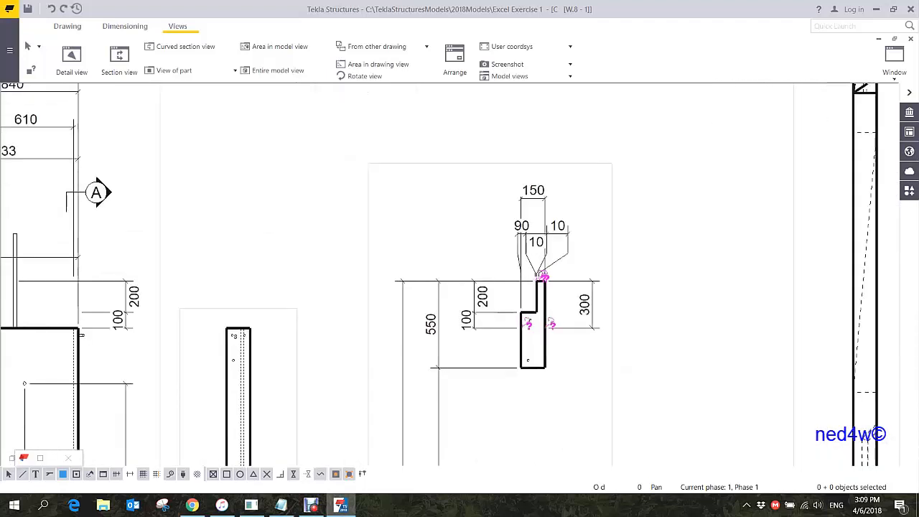
scroll(606, 431, down, 3)
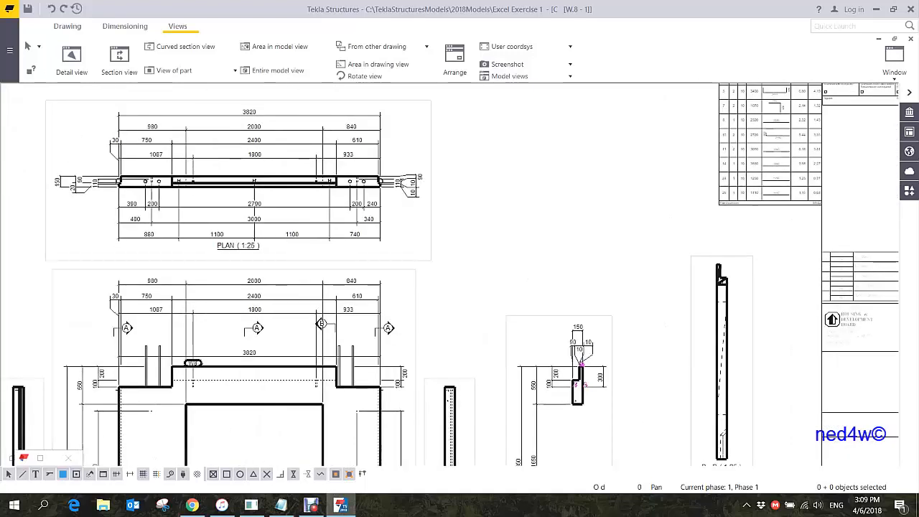
scroll(378, 182, up, 4)
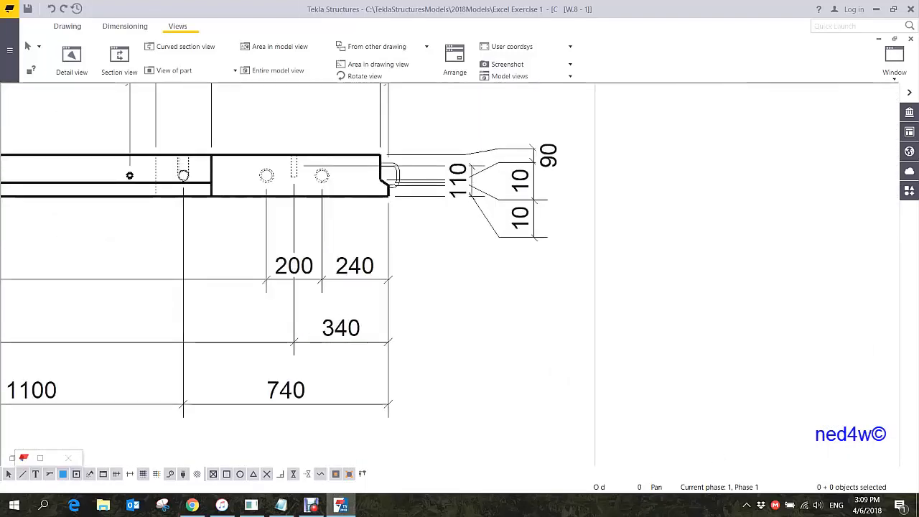
click(71, 56)
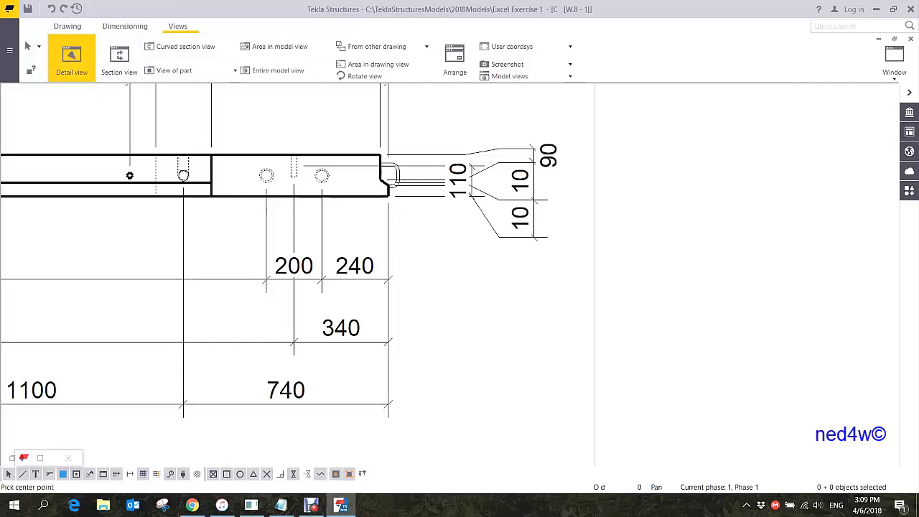
click(380, 175)
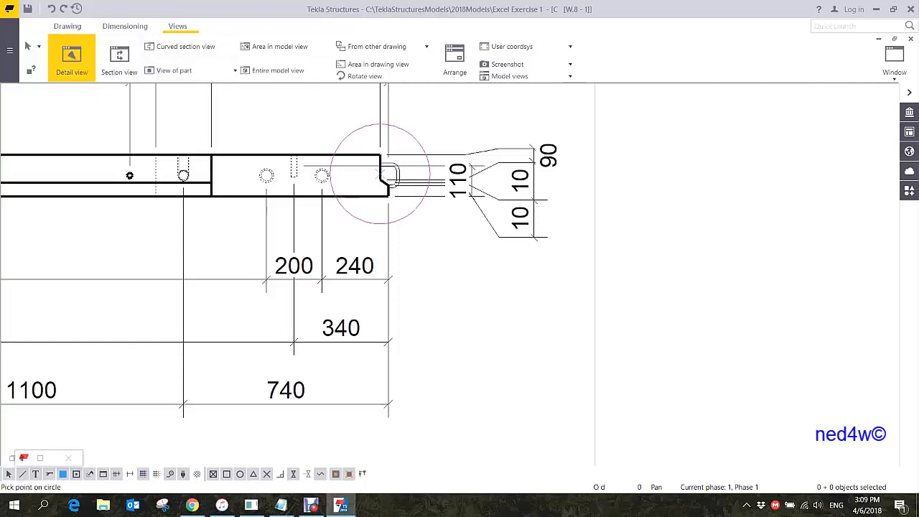
click(437, 243)
scroll(454, 252, down, 3)
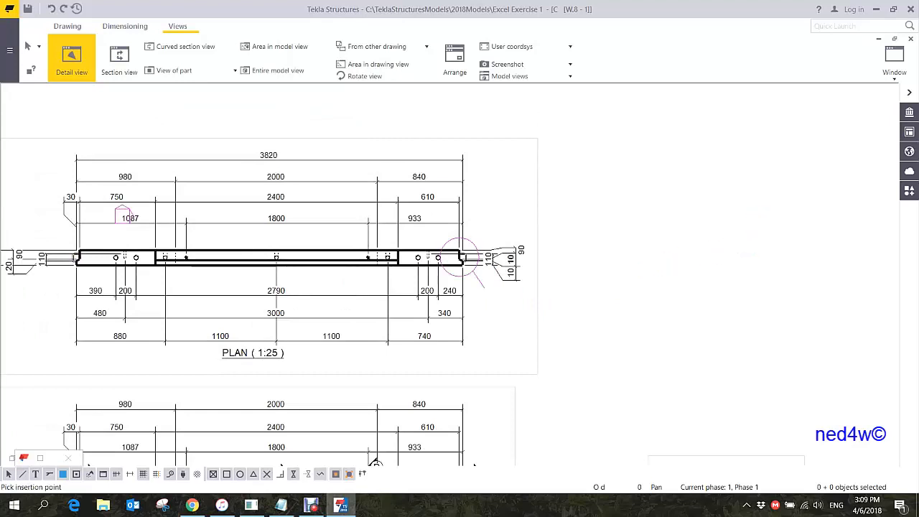
click(750, 238)
right_click(773, 166)
click(797, 174)
middle_drag(796, 179, 675, 188)
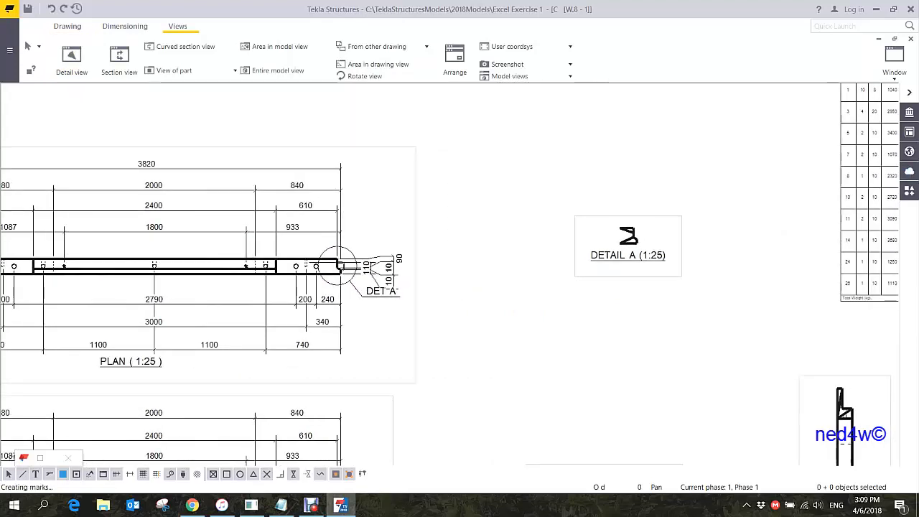
Set detail view A's scale to 1/10 and enlarge its view boundary around the wall end.
click(638, 232)
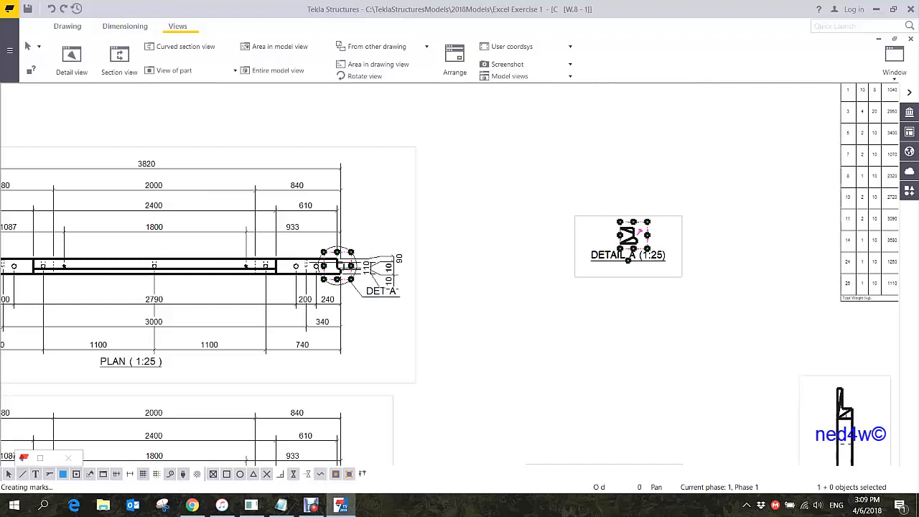
double_click(638, 231)
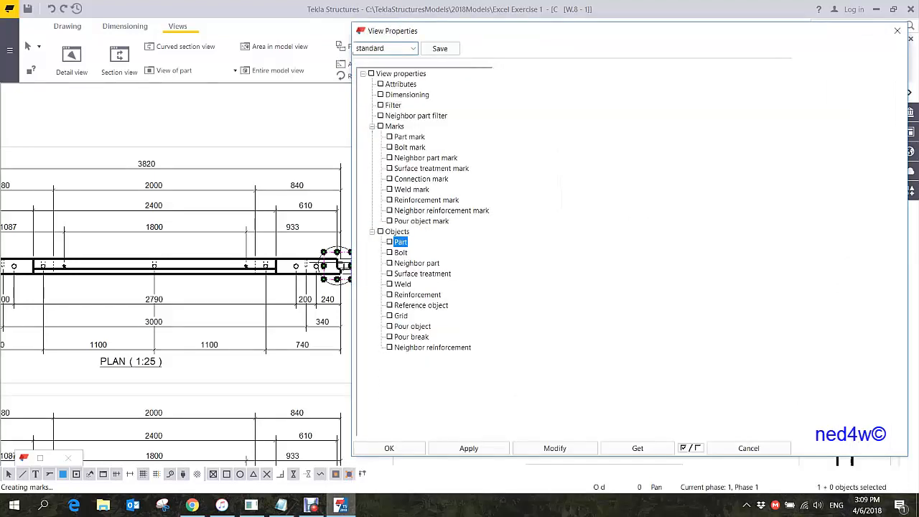
text(10)
drag(431, 31, 86, 35)
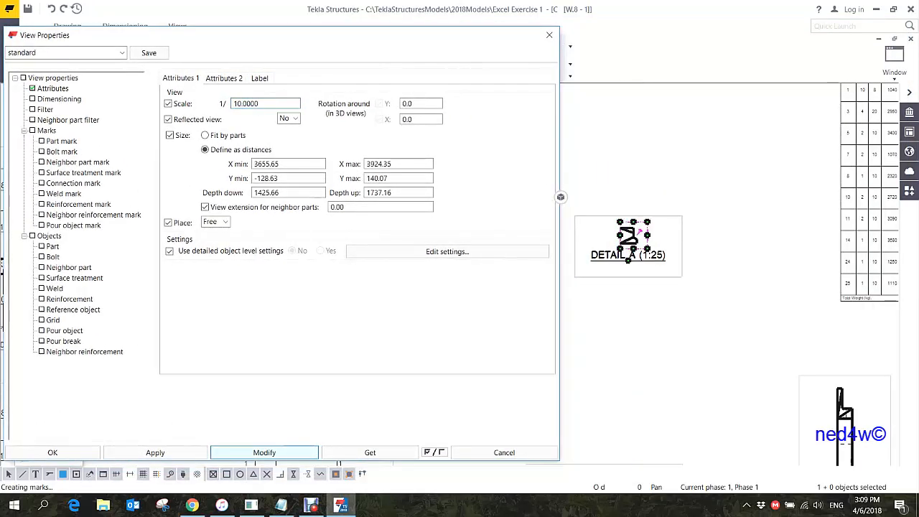
click(264, 453)
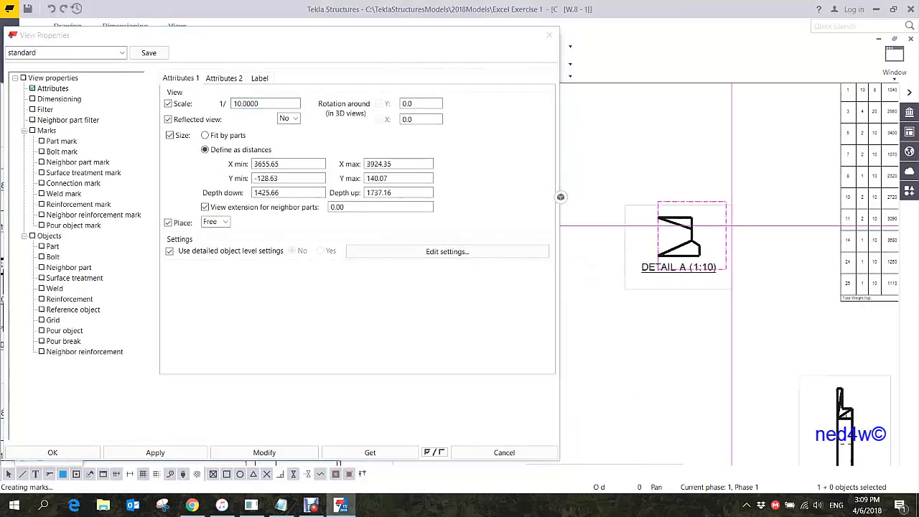
drag(661, 200, 628, 168)
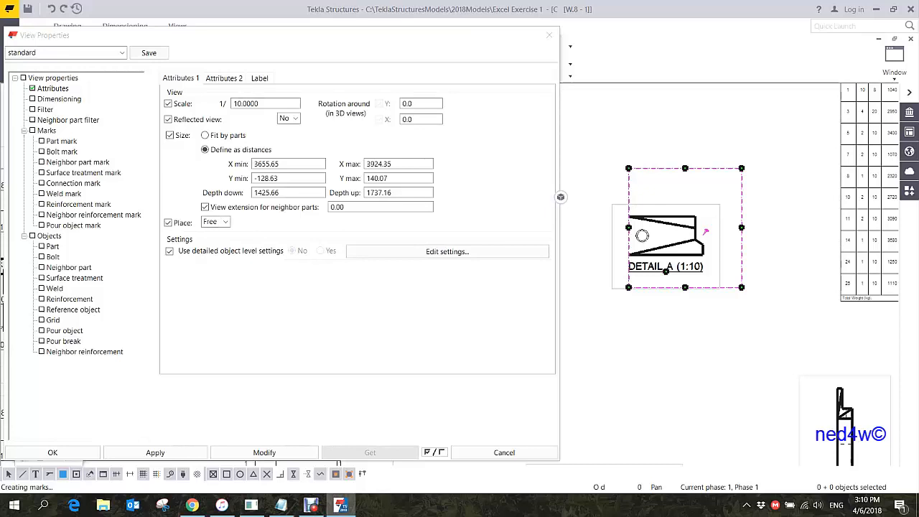
Turn off the openings/recess symbol in detail view A.
click(52, 246)
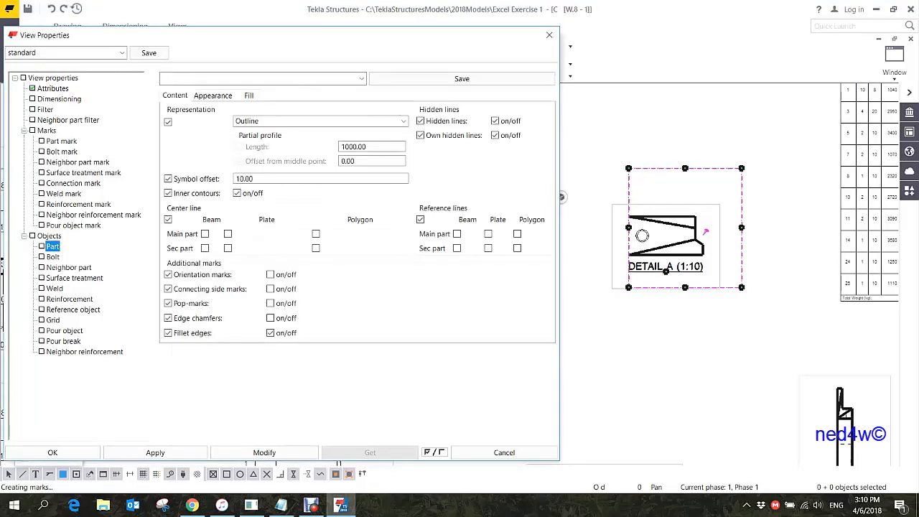
click(213, 95)
click(175, 96)
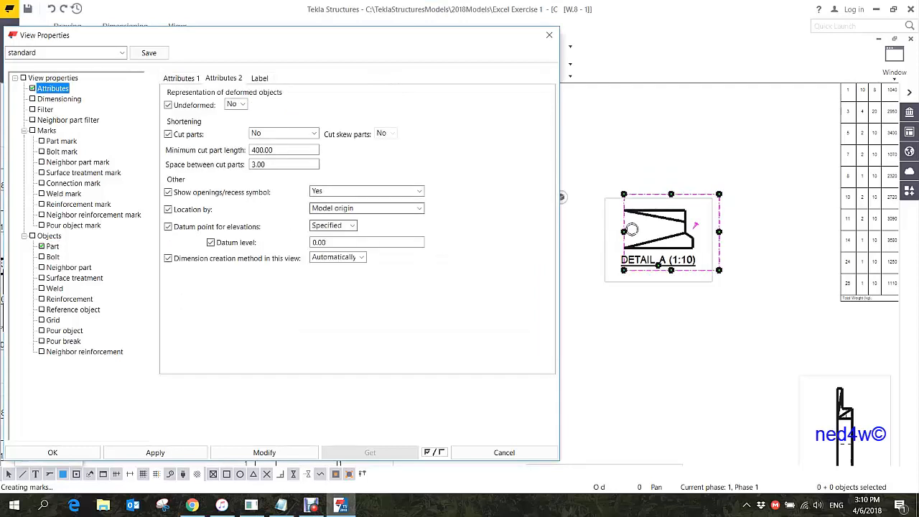
click(419, 191)
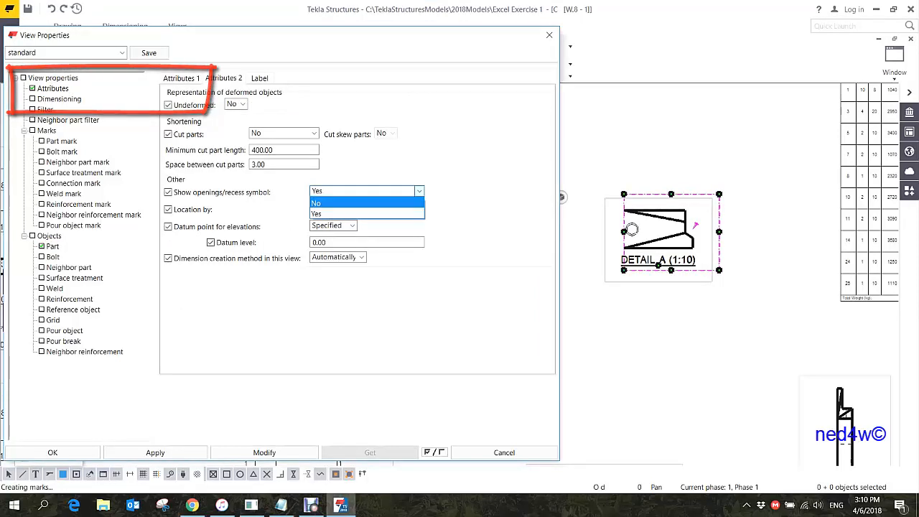
click(337, 203)
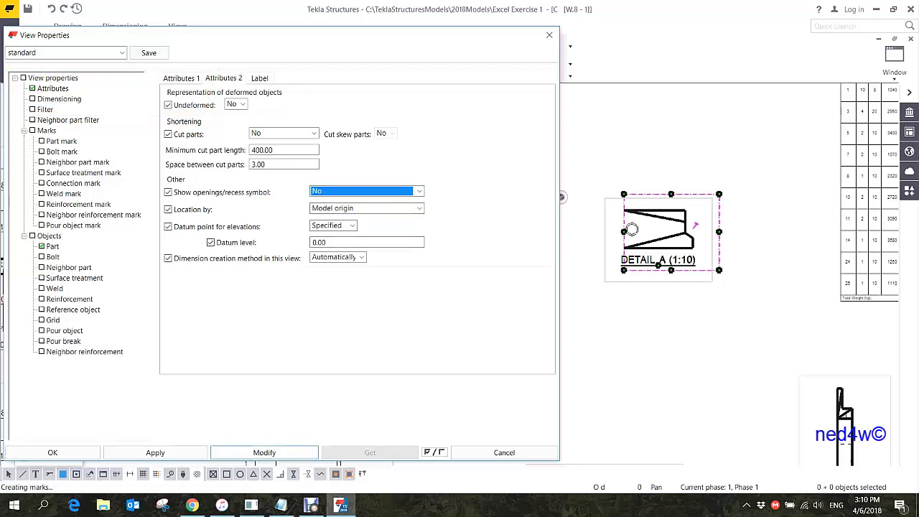
click(264, 452)
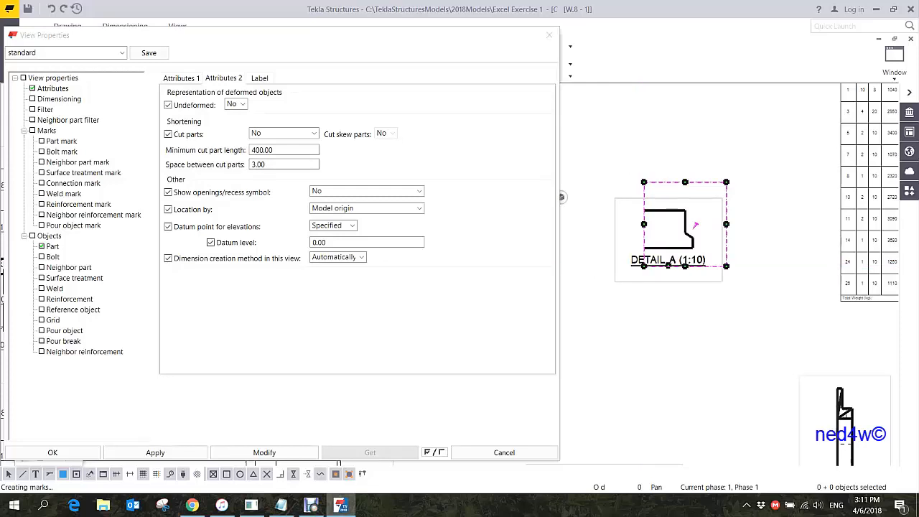
Make all reinforcing bars visible in detail view A and hide their lines behind parts.
click(69, 299)
click(415, 120)
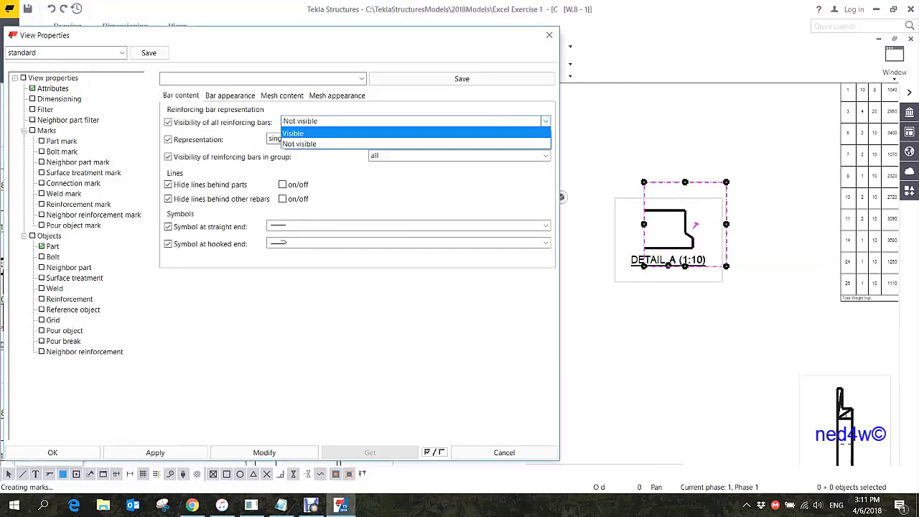
click(293, 133)
click(282, 184)
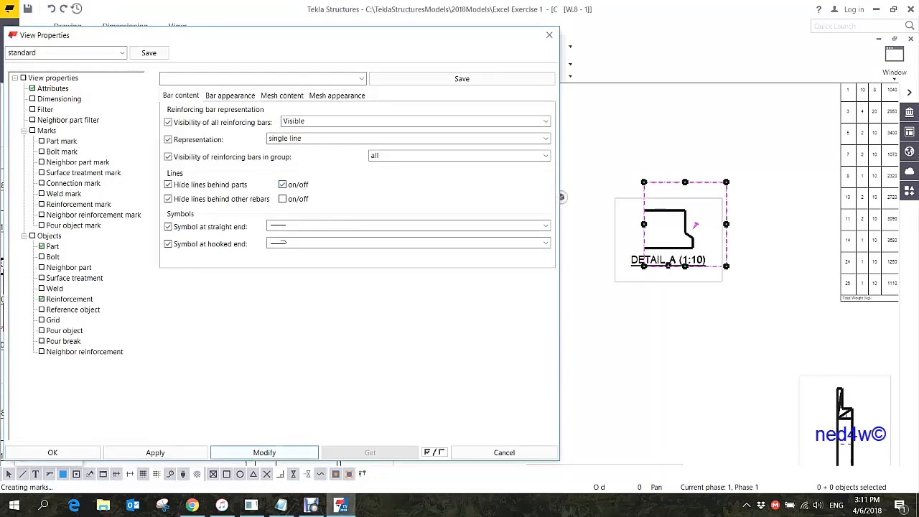
click(264, 452)
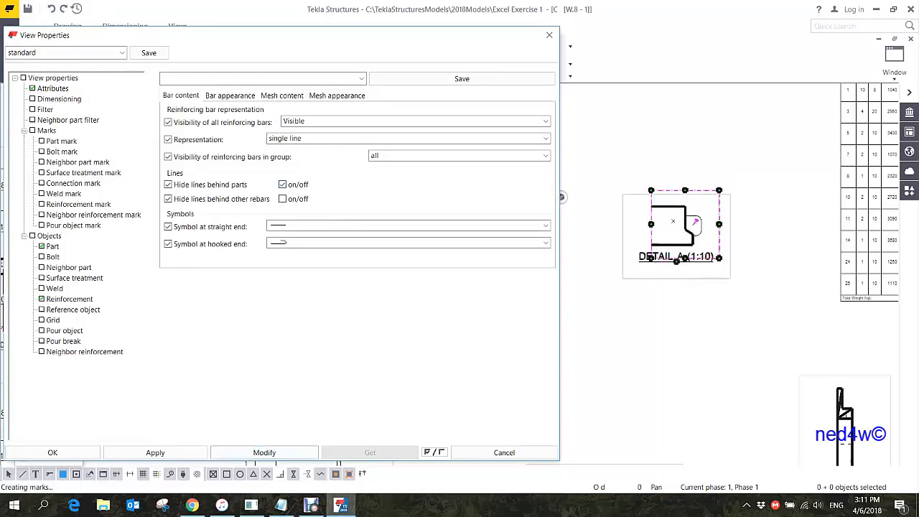
Set the reinforcing bar representation in detail view A to double lines.
click(309, 139)
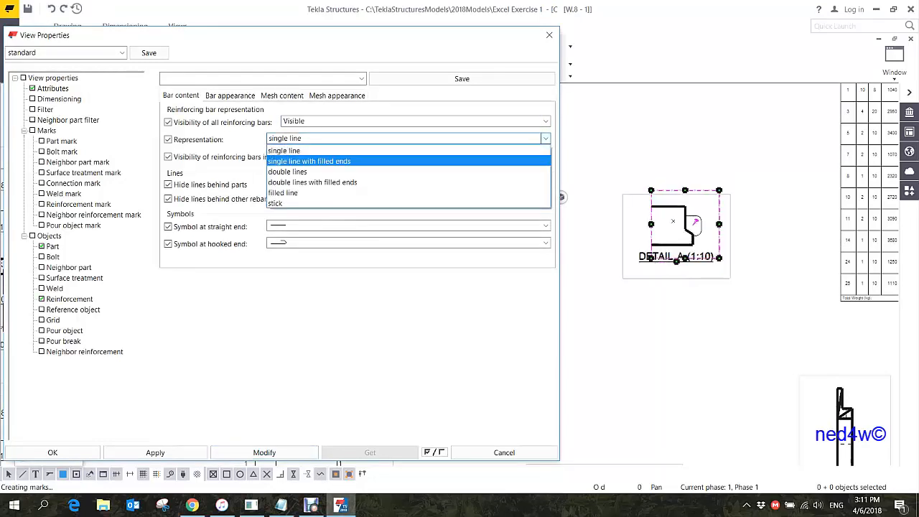
click(297, 171)
click(264, 452)
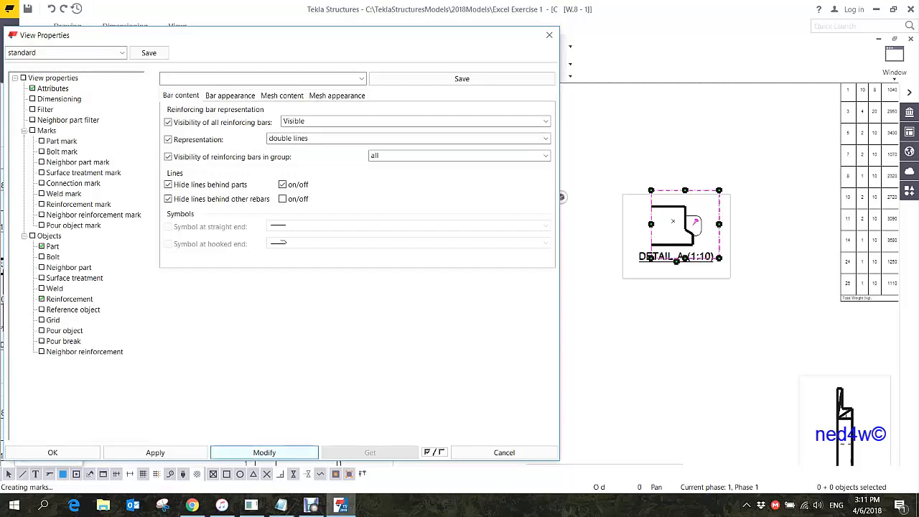
scroll(715, 234, up, 5)
click(716, 234)
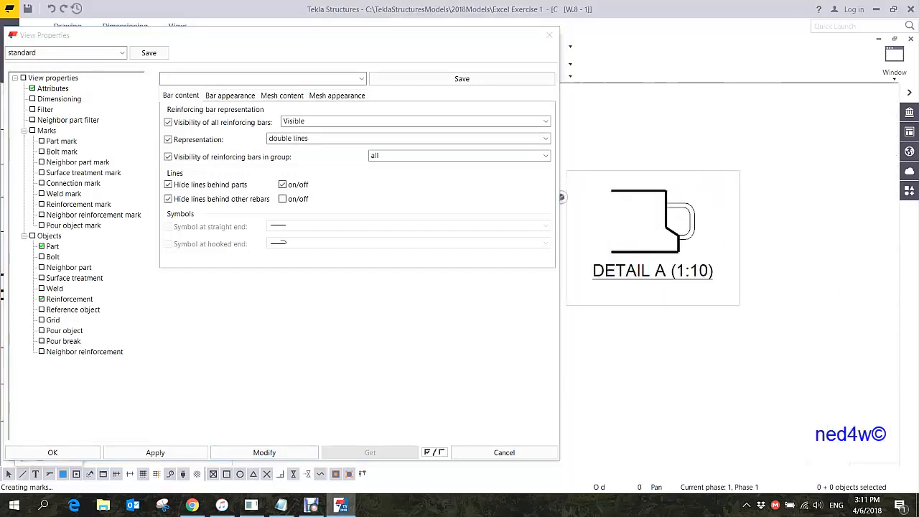
Add a dimensioning rule to detail view A for the current assembly, using shape dimensions with the excel_shape_dim properties.
click(740, 301)
scroll(741, 302, down, 1)
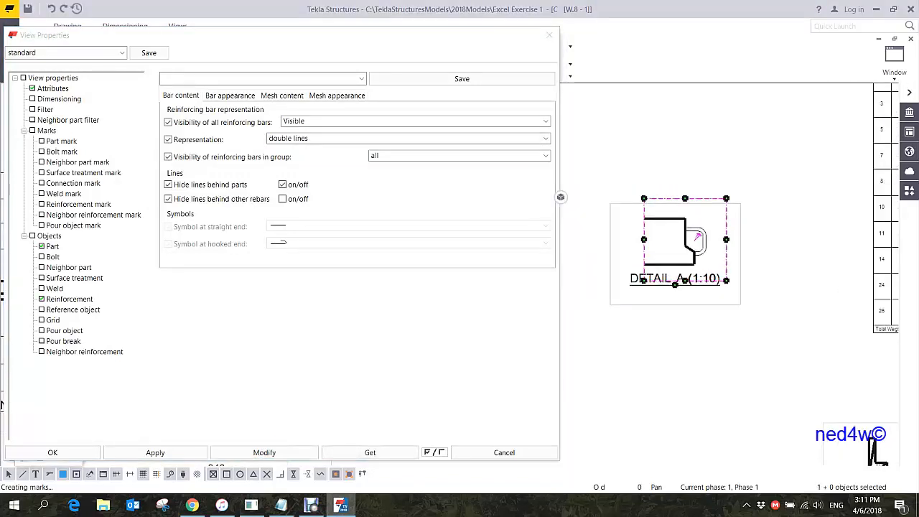
click(60, 99)
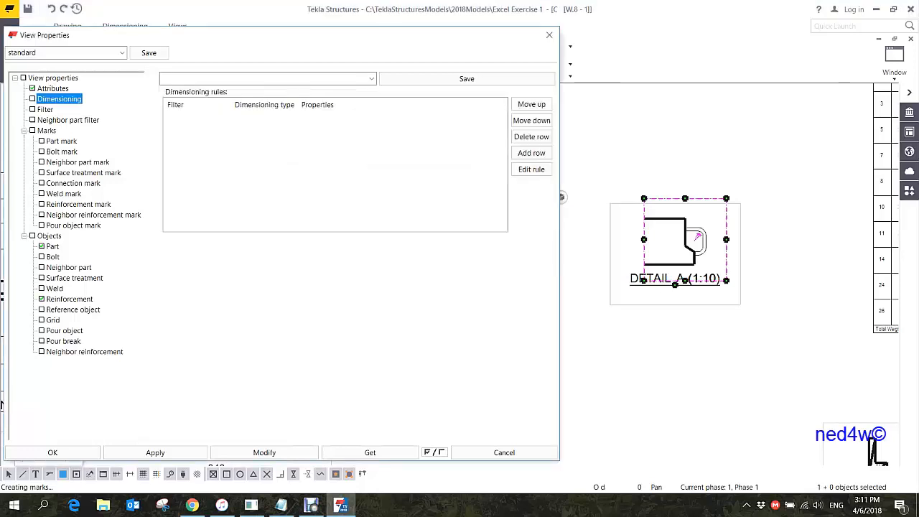
click(531, 152)
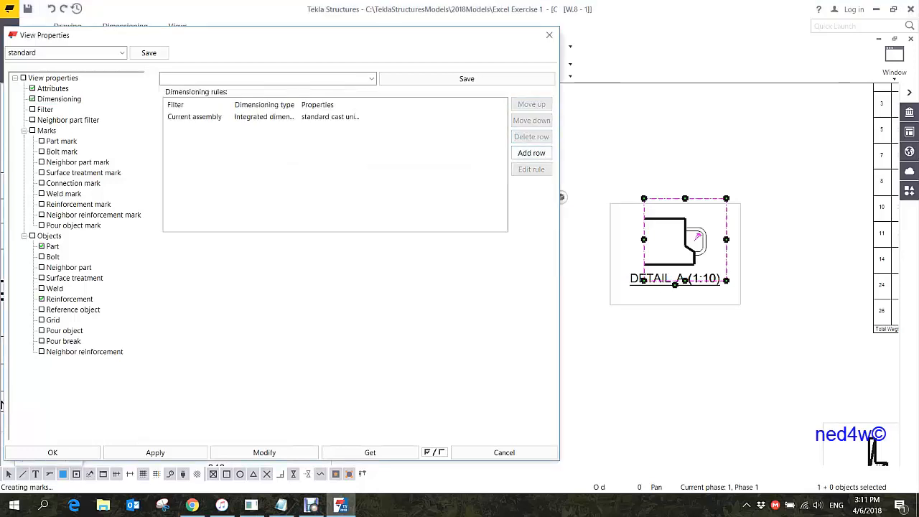
click(293, 116)
click(263, 138)
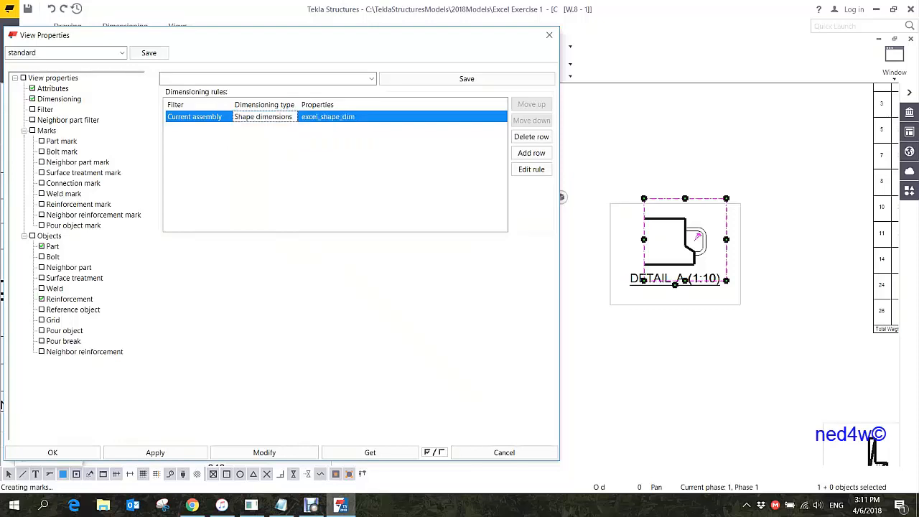
click(359, 116)
click(359, 116)
click(264, 452)
click(264, 452)
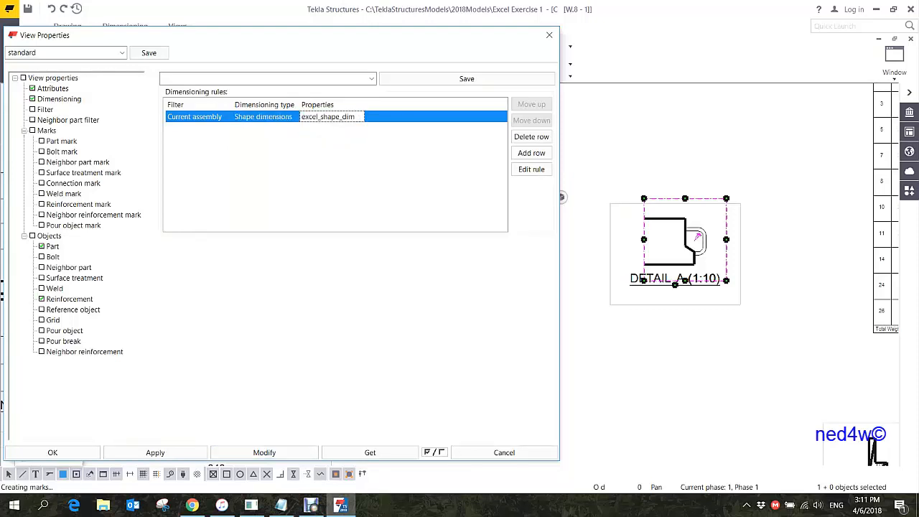
click(264, 452)
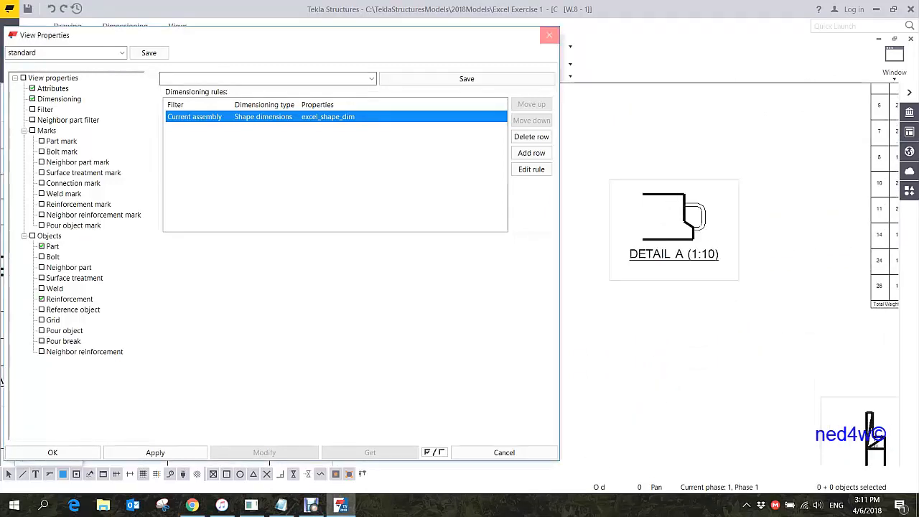
click(549, 35)
Dimension the horizontal offset between the upper and lower wall end edges in detail A, placing the dimension above the wall.
click(125, 27)
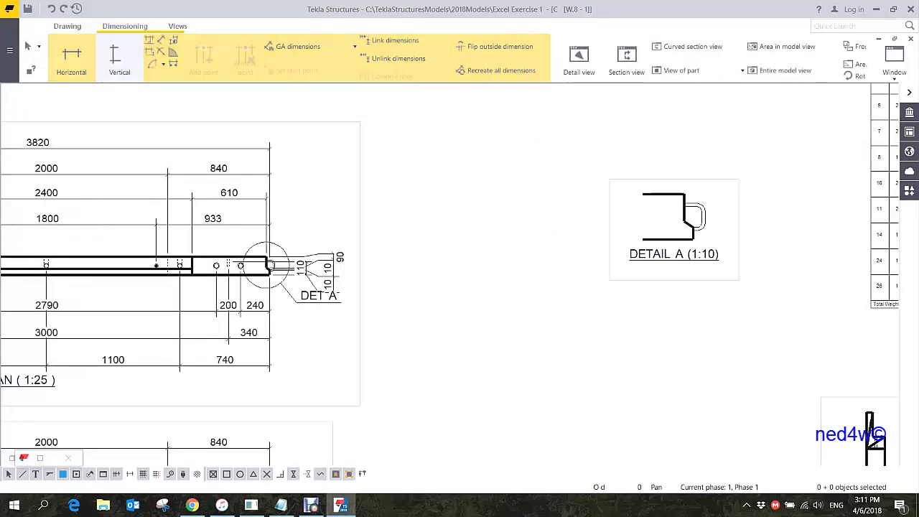
click(71, 56)
scroll(651, 163, up, 2)
scroll(681, 190, up, 1)
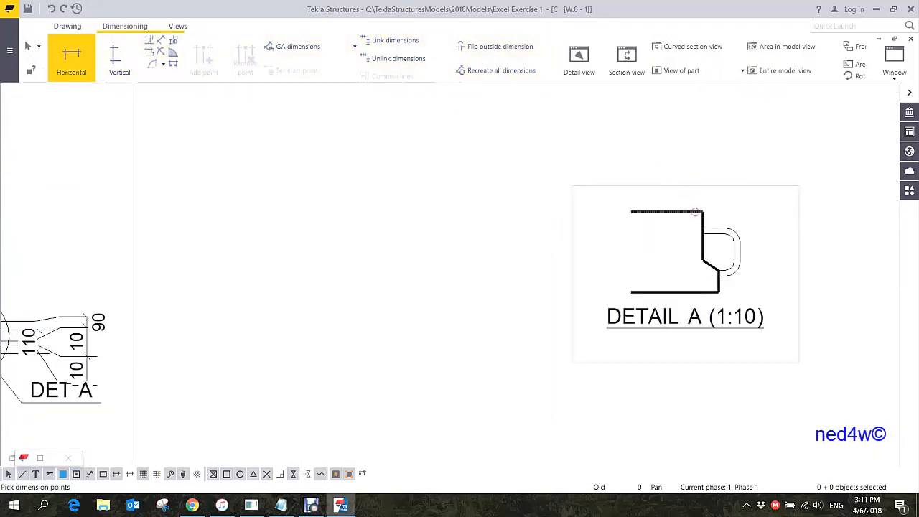
click(699, 208)
click(718, 272)
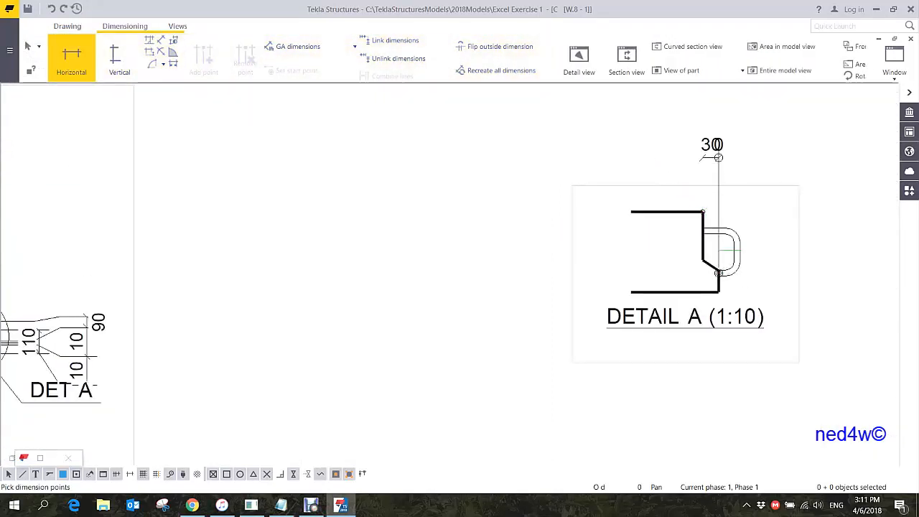
middle_click(718, 148)
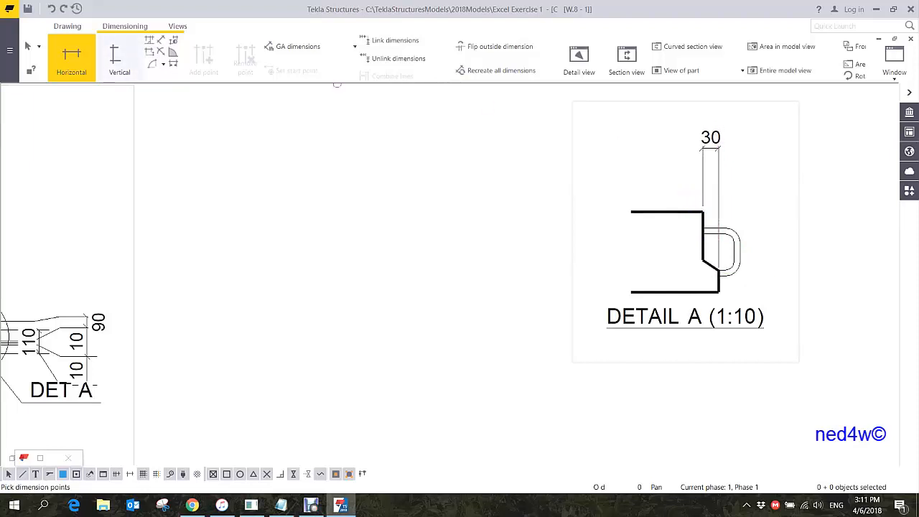
Add a vertical dimension chain through the corners of detail A's wall end, placed beyond the rebar loop.
click(115, 56)
click(703, 211)
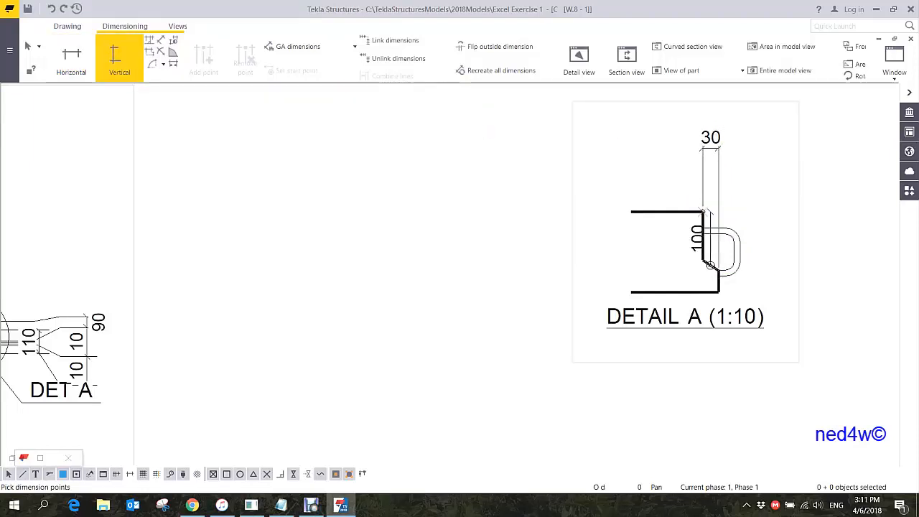
click(703, 258)
click(718, 271)
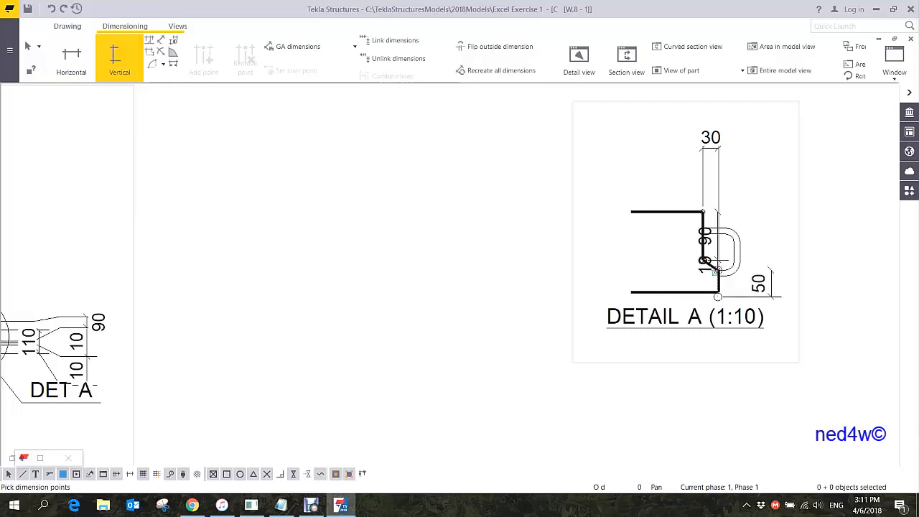
click(723, 293)
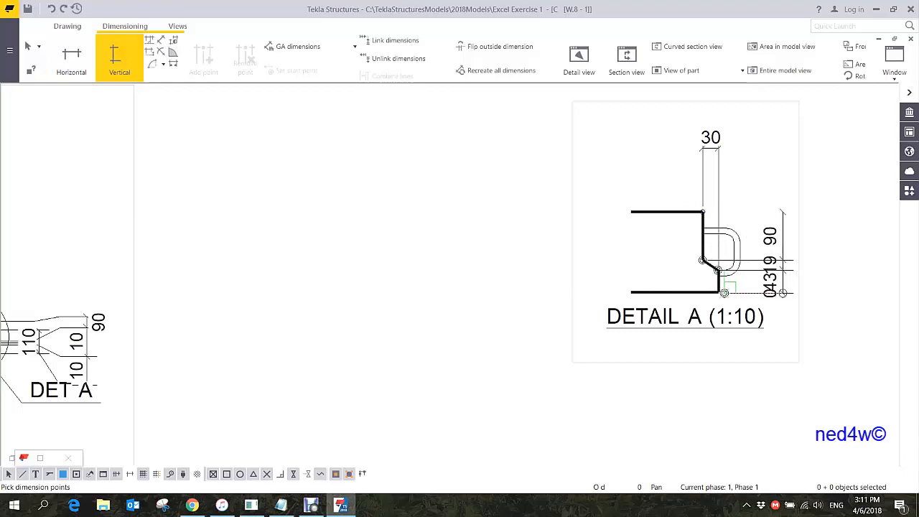
middle_click(787, 280)
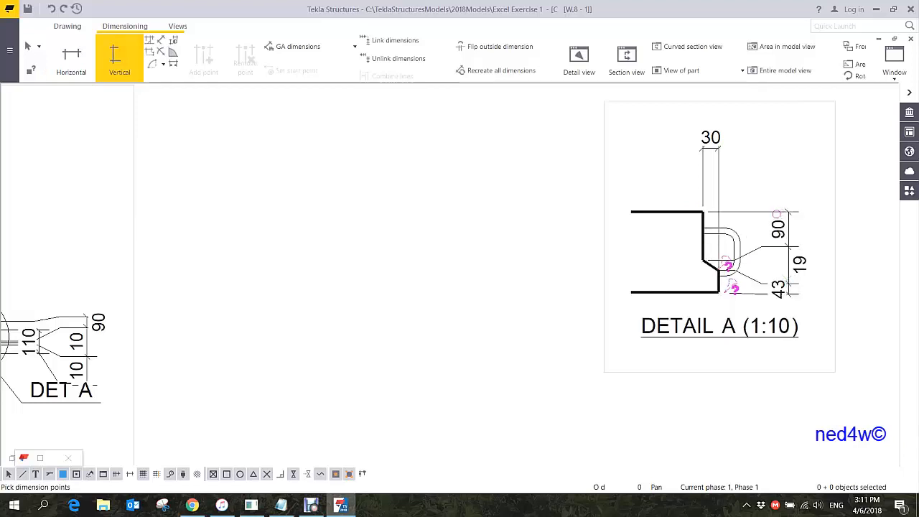
Set exaggeration to None in the properties of detail A's vertical dimension chain, and delete that chain.
scroll(748, 261, up, 5)
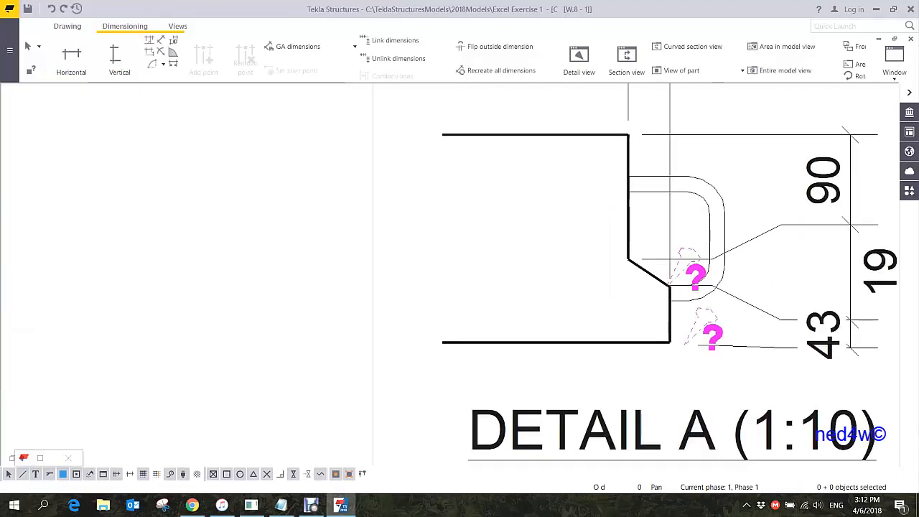
scroll(720, 289, up, 1)
click(720, 289)
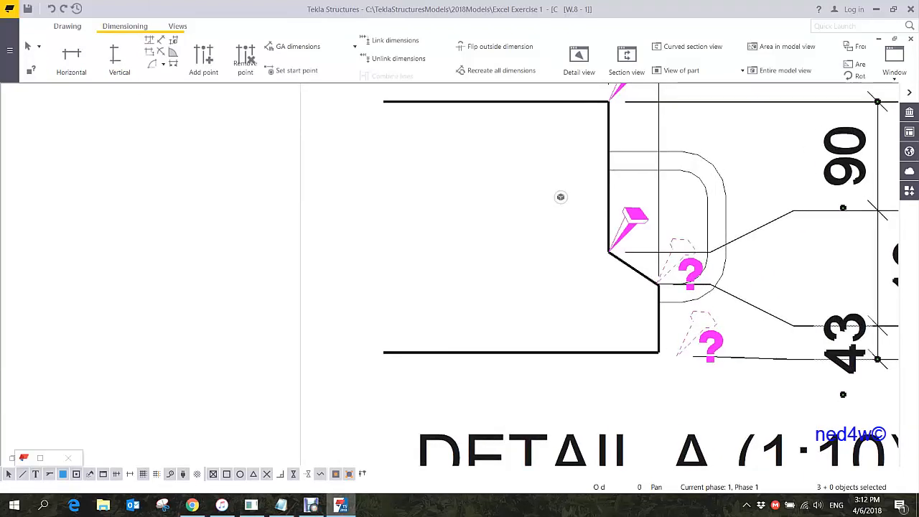
click(467, 122)
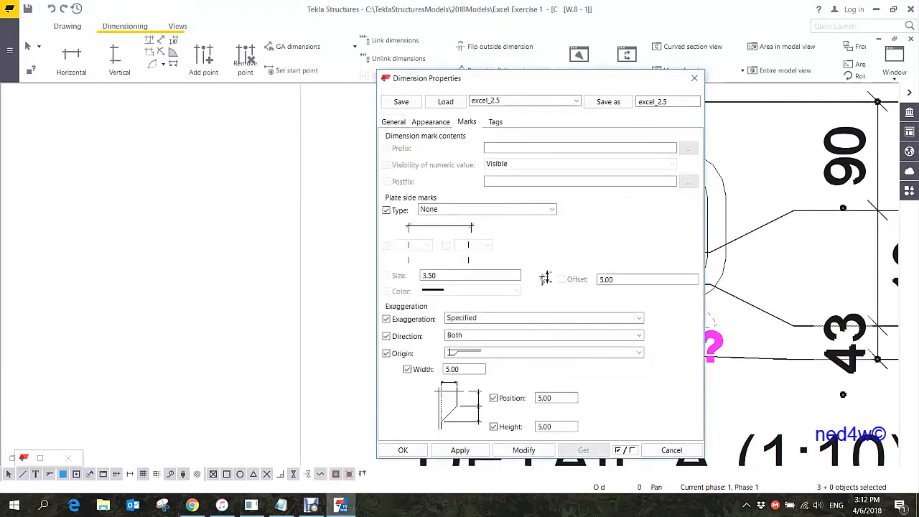
mouse_move(518, 78)
mouse_down()
mouse_move(364, 61)
mouse_move(347, 44)
mouse_up()
click(341, 282)
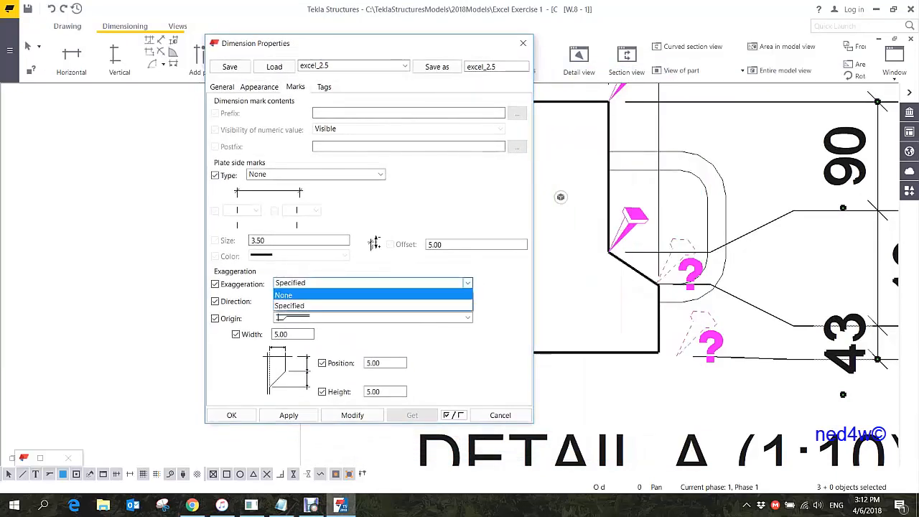
click(284, 295)
click(352, 415)
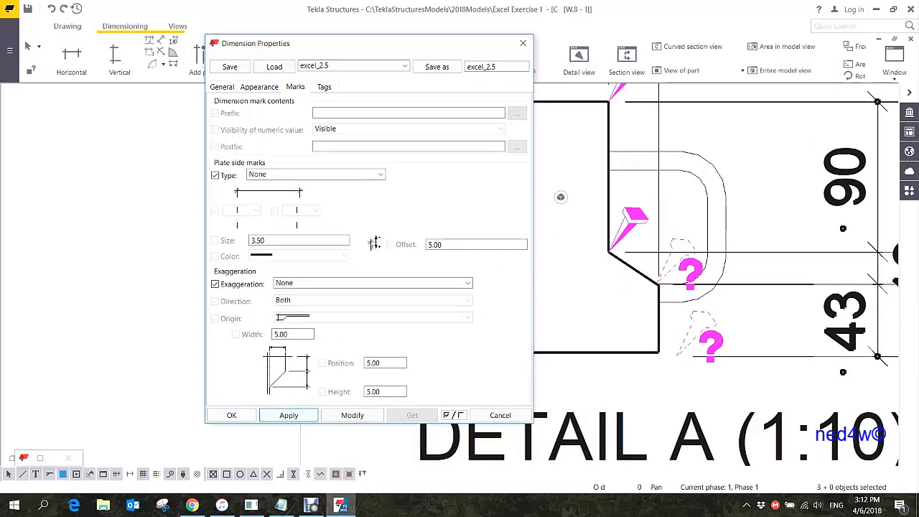
click(231, 414)
scroll(561, 197, down, 3)
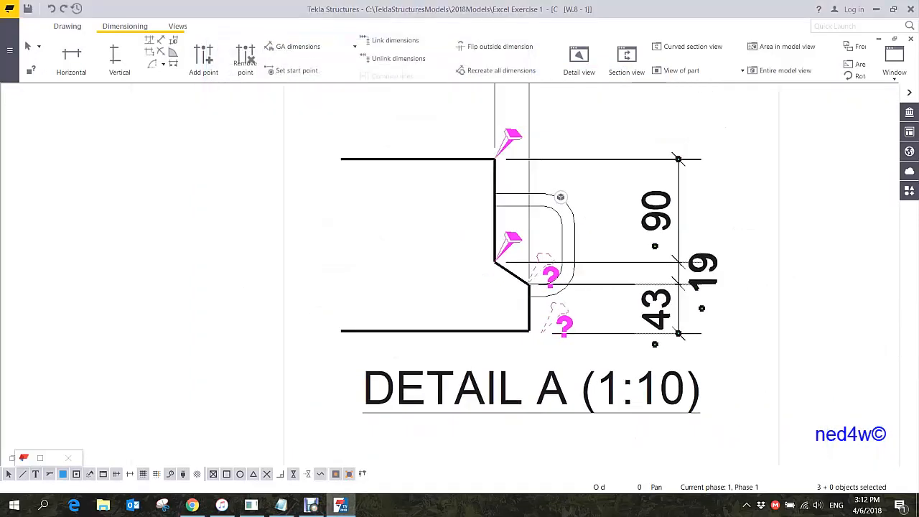
key(Delete)
click(115, 57)
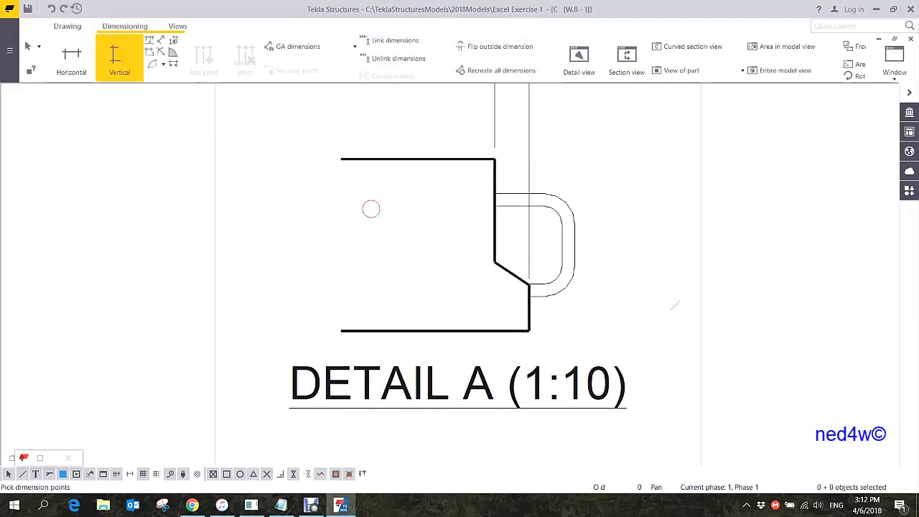
click(529, 330)
scroll(529, 295, up, 6)
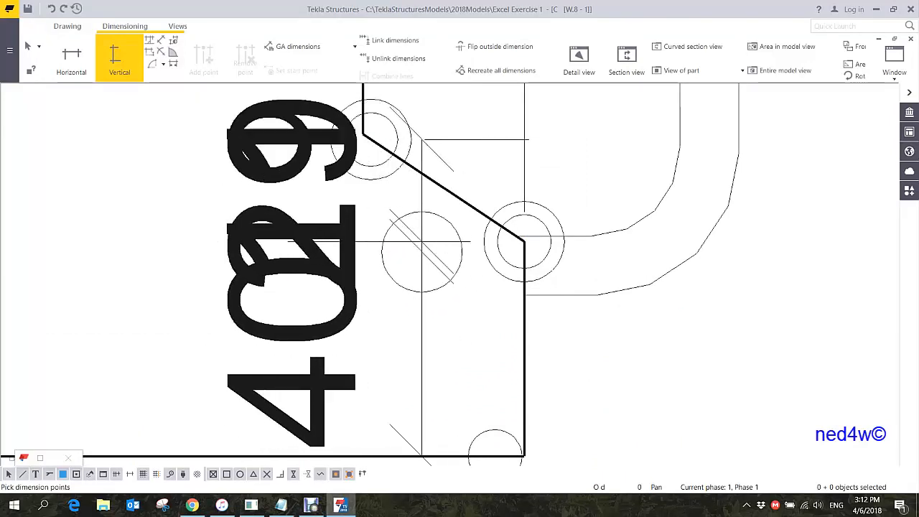
right_click(385, 153)
click(410, 158)
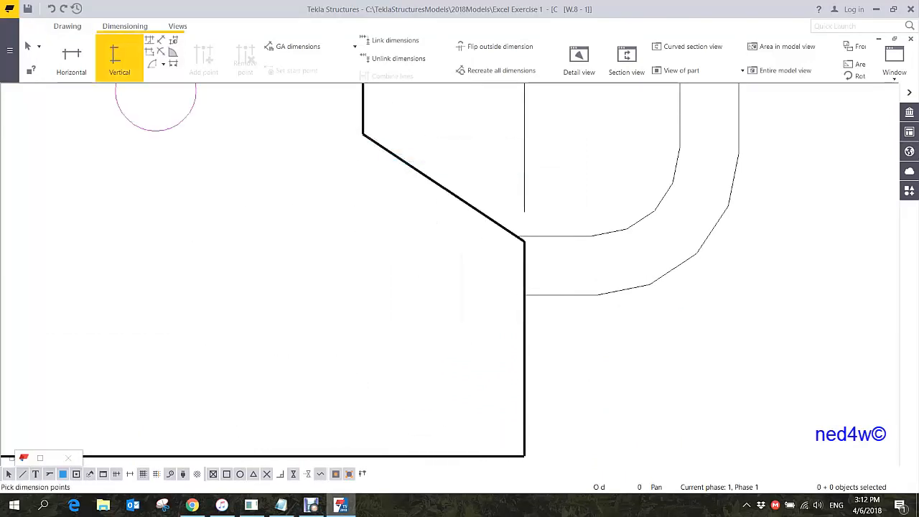
Re-create detail A's vertical dimension chain through the wall end's corner points, placing it on the outer side of the rebar loop.
click(524, 455)
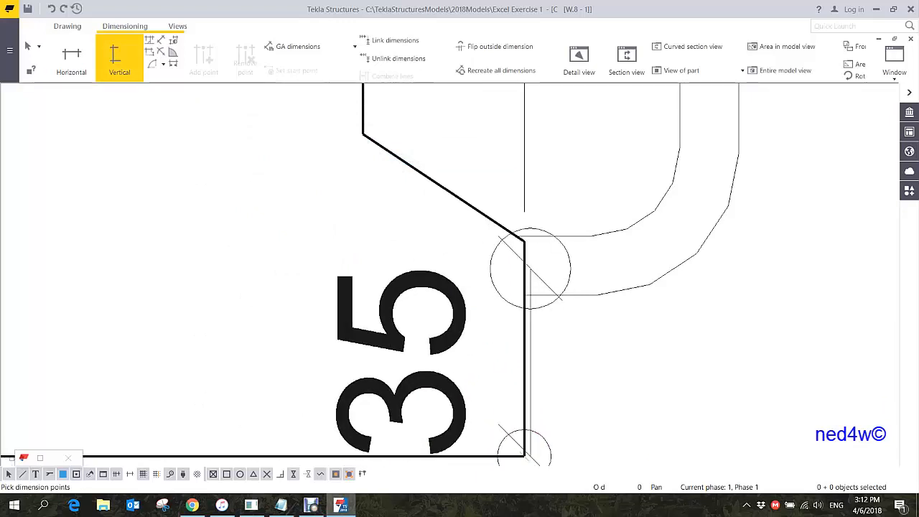
click(523, 240)
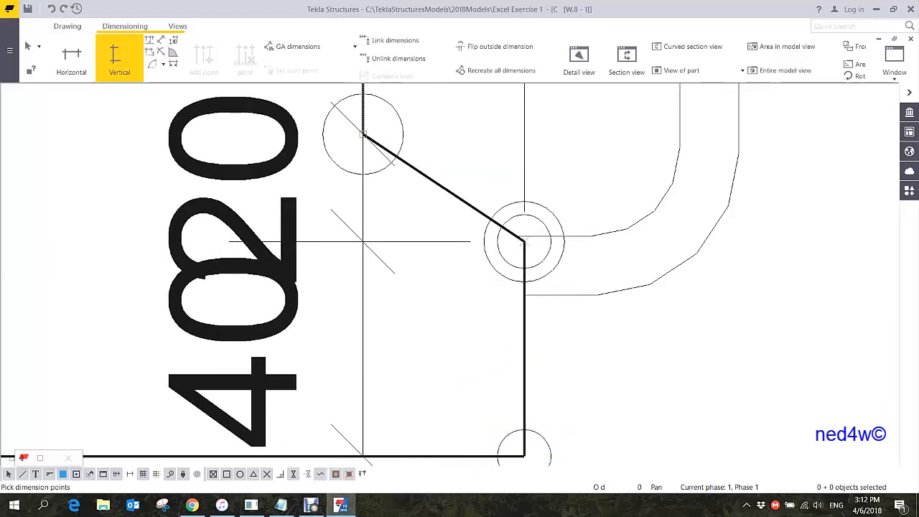
scroll(386, 241, down, 5)
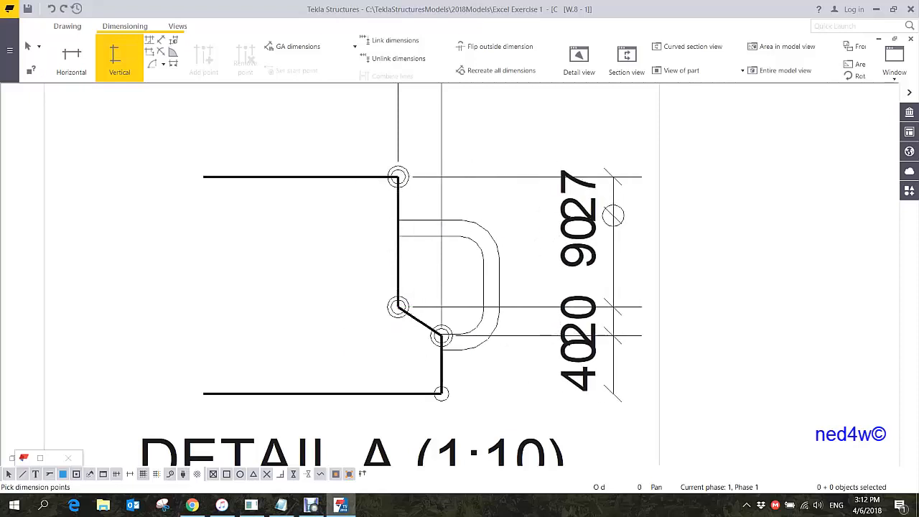
click(655, 208)
scroll(630, 181, down, 2)
key(Escape)
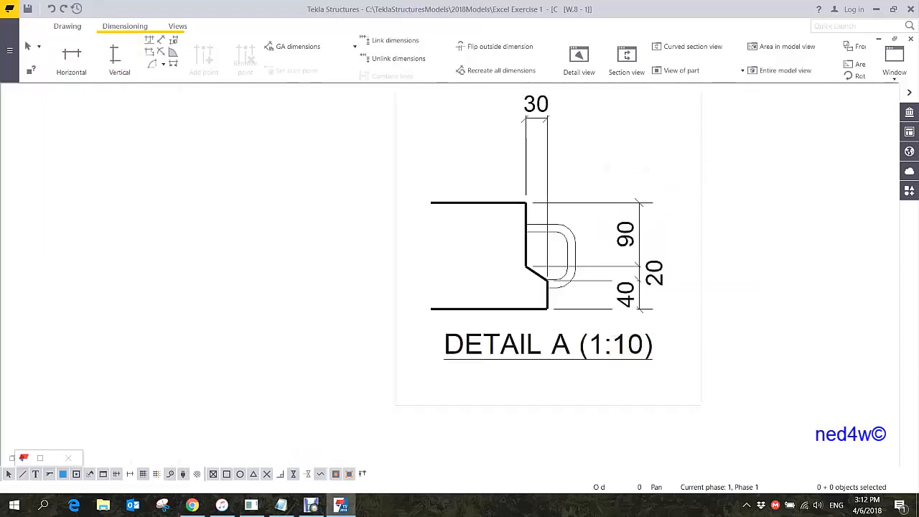
Extend detail A's view boundary outward on the side opposite the rebar loop, so more of the wall is shown.
middle_drag(607, 168, 560, 158)
click(387, 193)
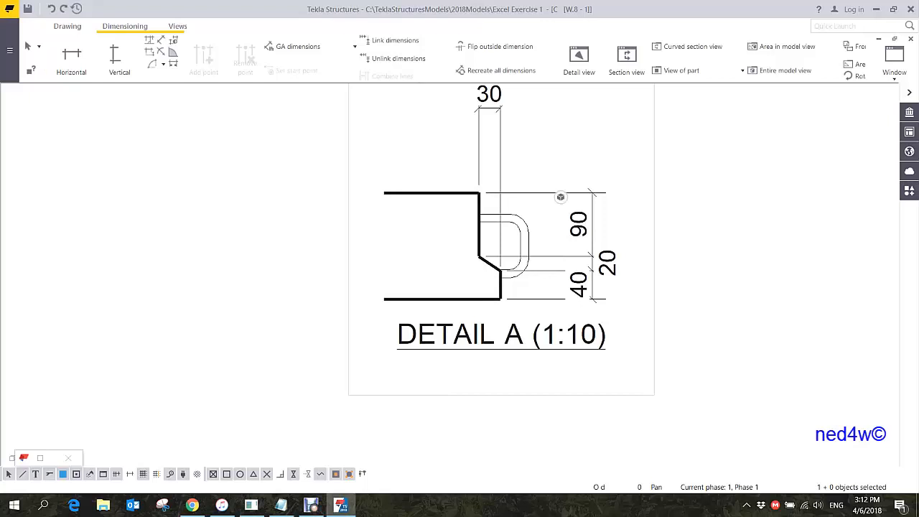
drag(384, 336, 351, 349)
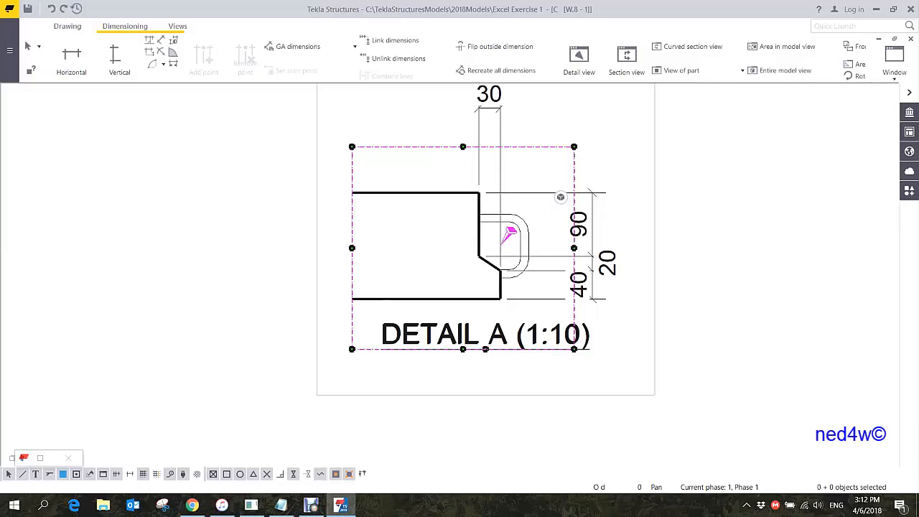
key(Escape)
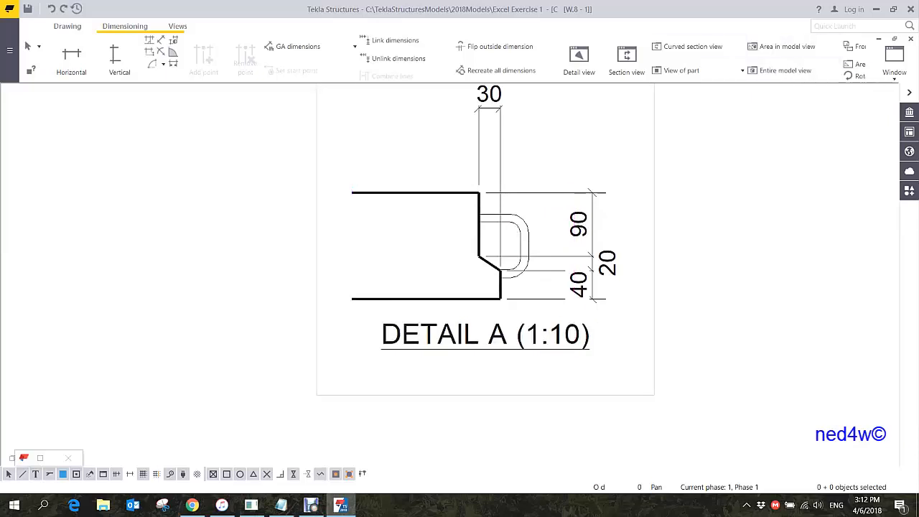
Create a cut line of type SIKSAK with size 1 at the open wall end of detail view A.
click(68, 26)
scroll(610, 48, down, 3)
scroll(678, 51, down, 2)
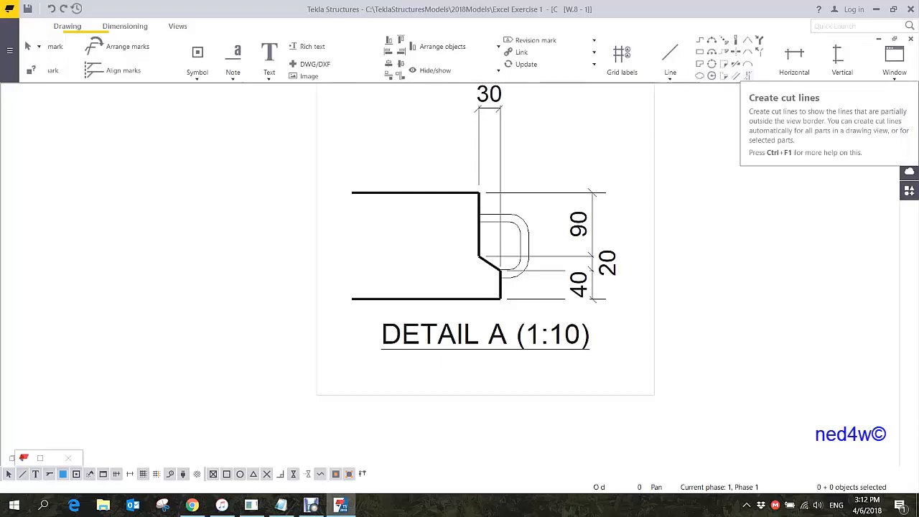
click(747, 75)
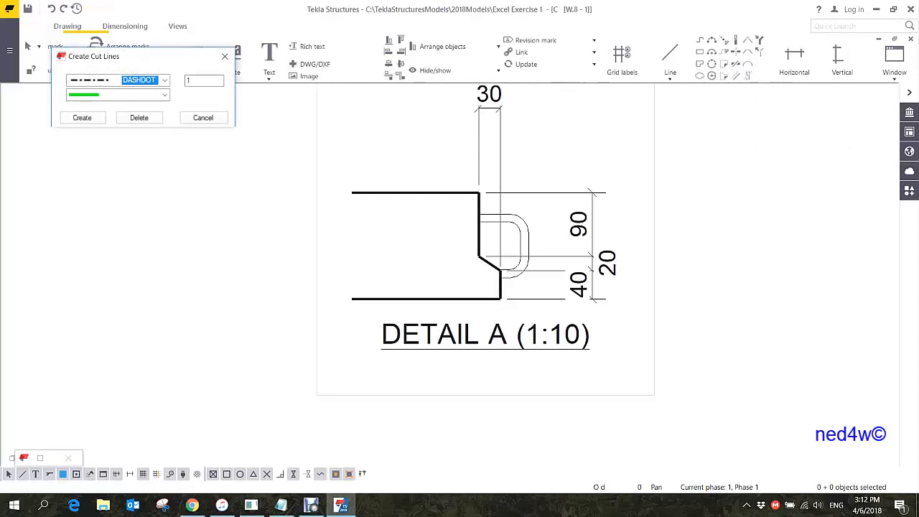
right_click(268, 125)
click(298, 132)
click(164, 80)
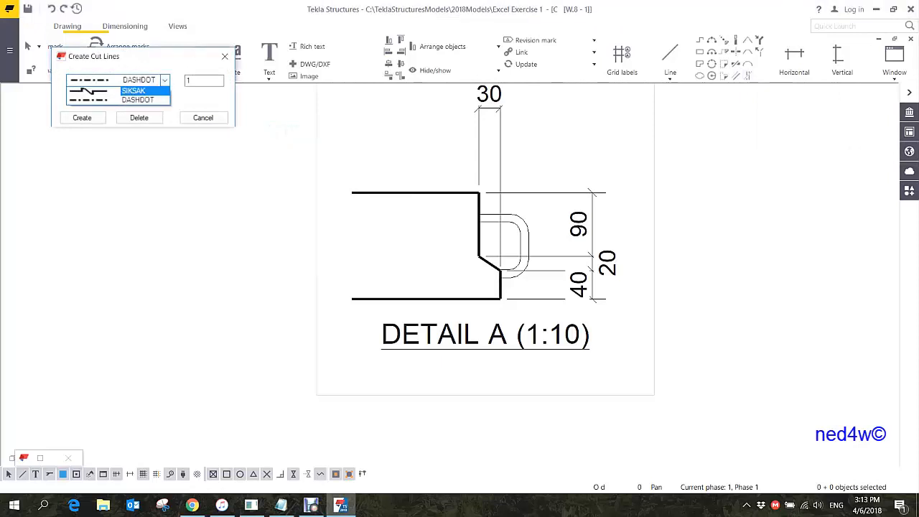
click(133, 91)
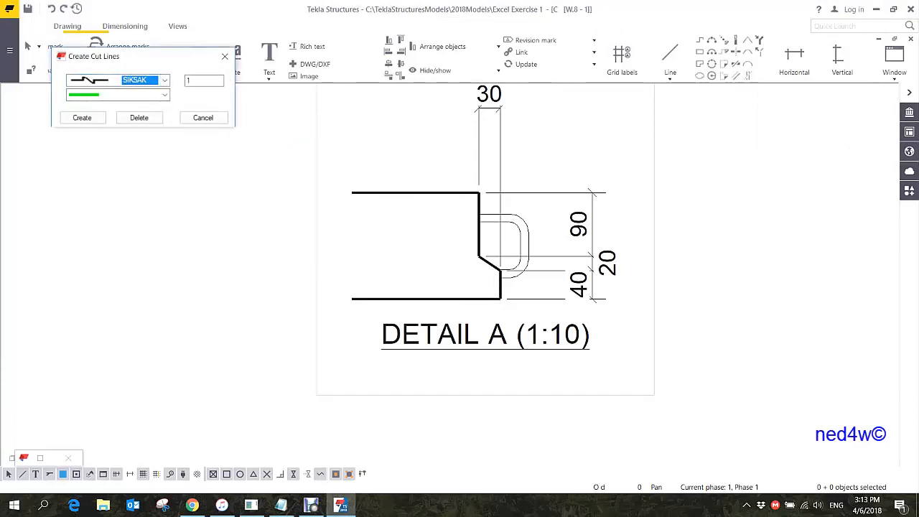
click(560, 197)
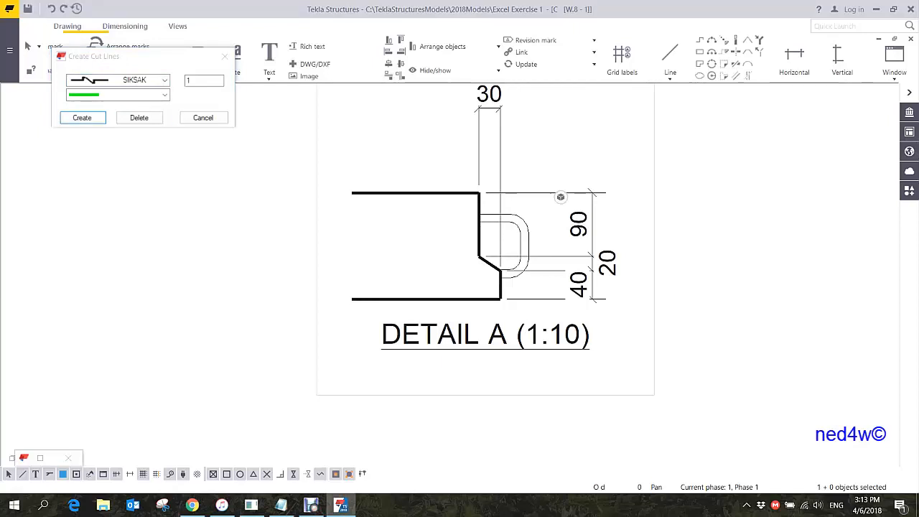
click(82, 117)
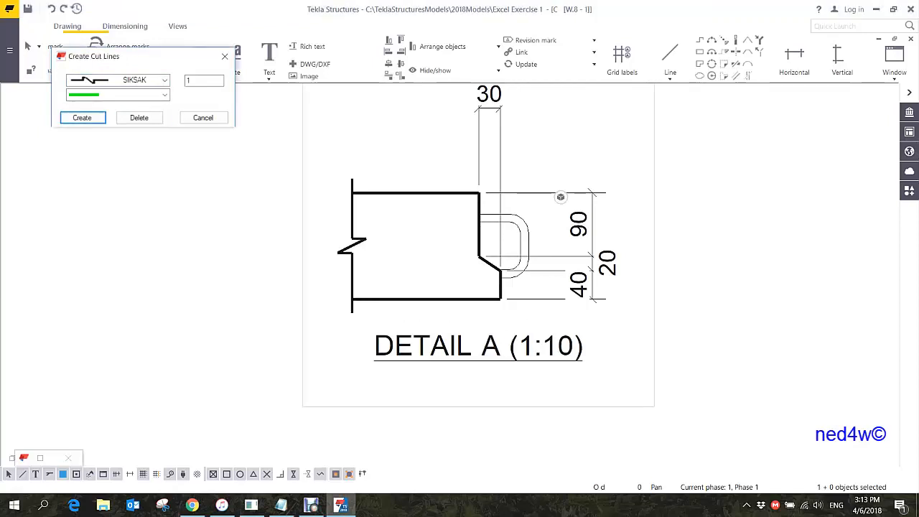
click(224, 56)
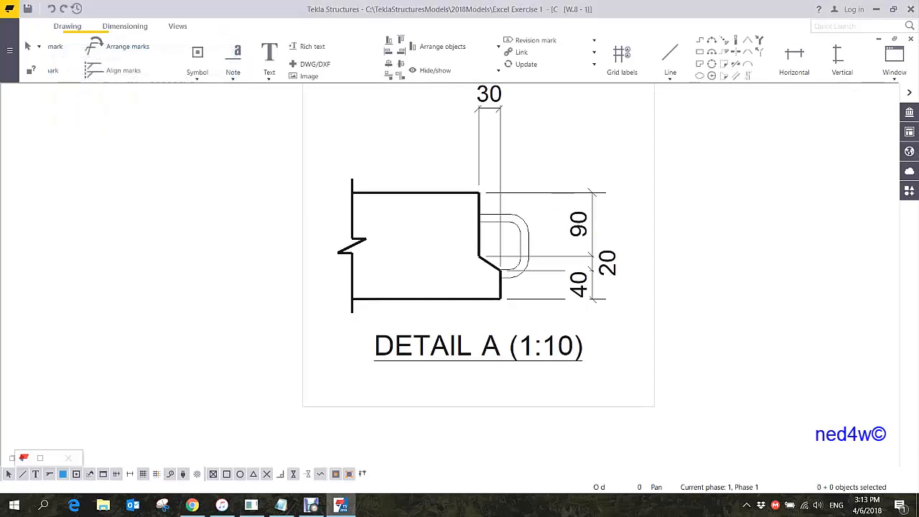
Save detail A to the drawing 2D library, with its reference point near the view's lower-left corner and a sample image around the view.
scroll(584, 305, down, 2)
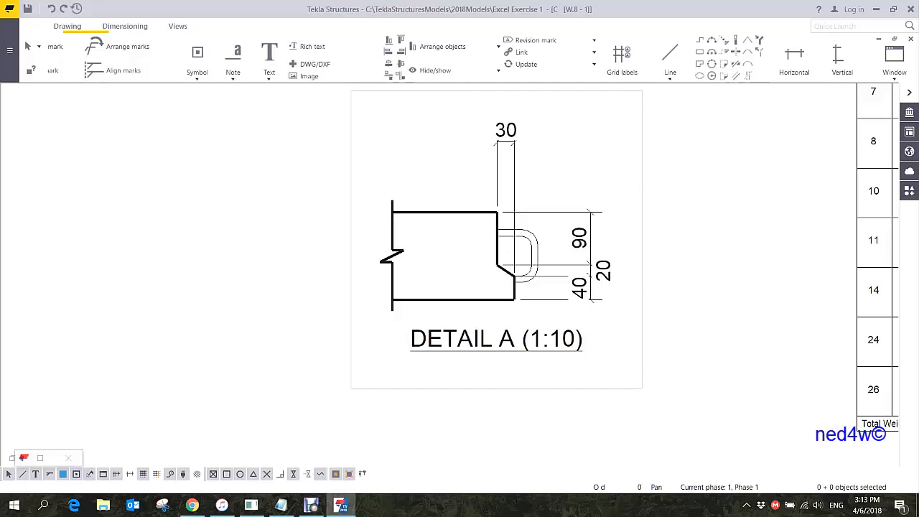
scroll(407, 259, down, 2)
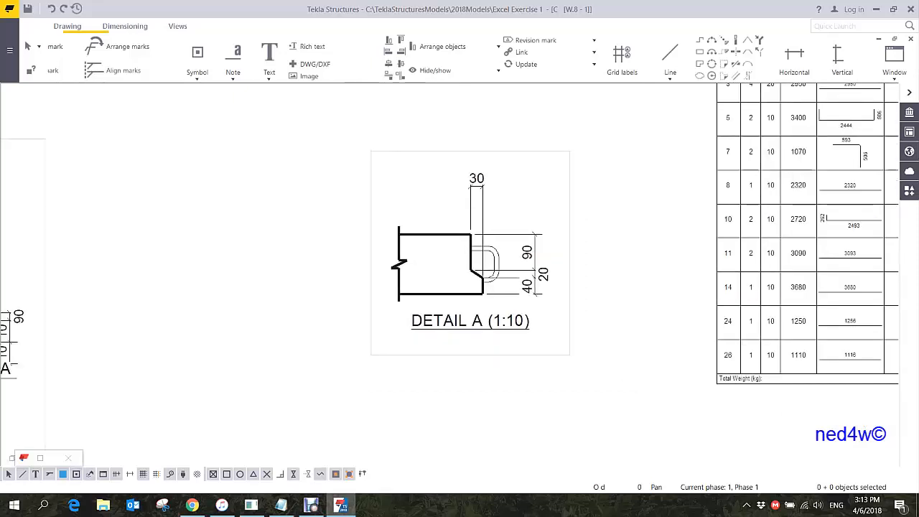
middle_drag(503, 259, 402, 259)
scroll(449, 287, down, 1)
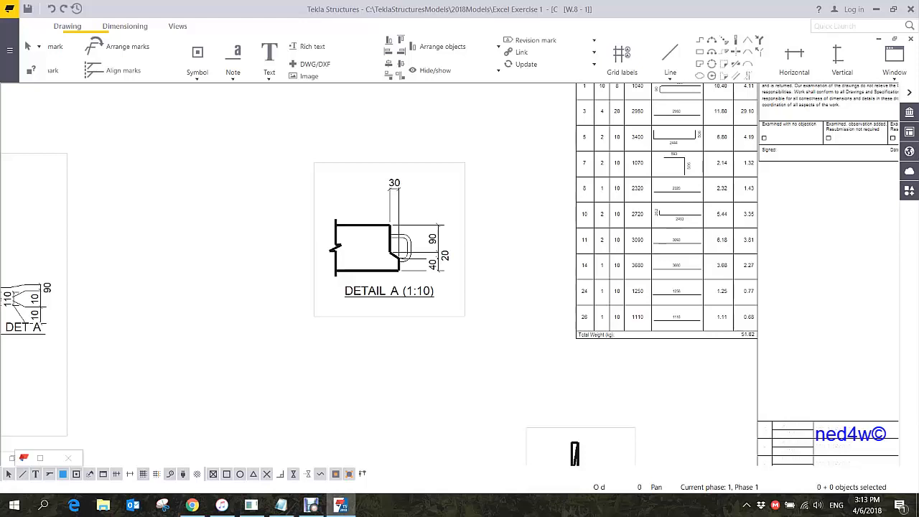
click(908, 112)
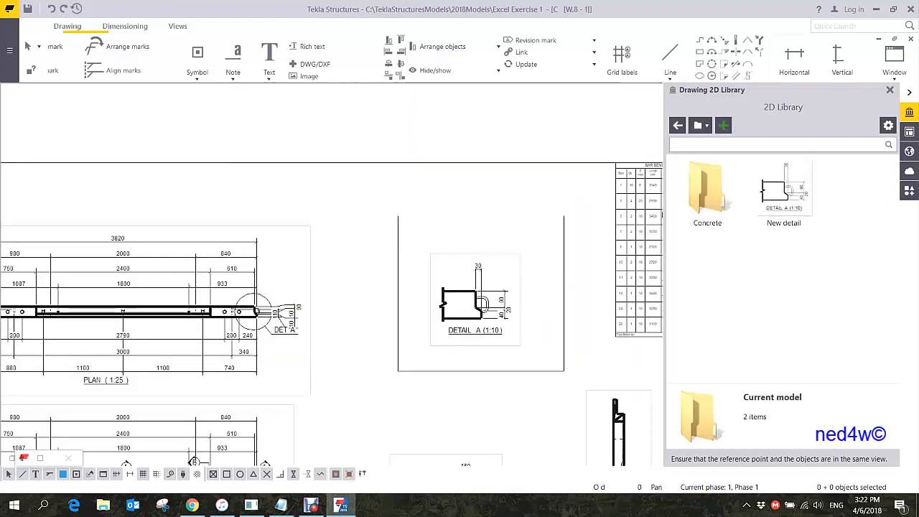
drag(401, 215, 563, 369)
click(724, 125)
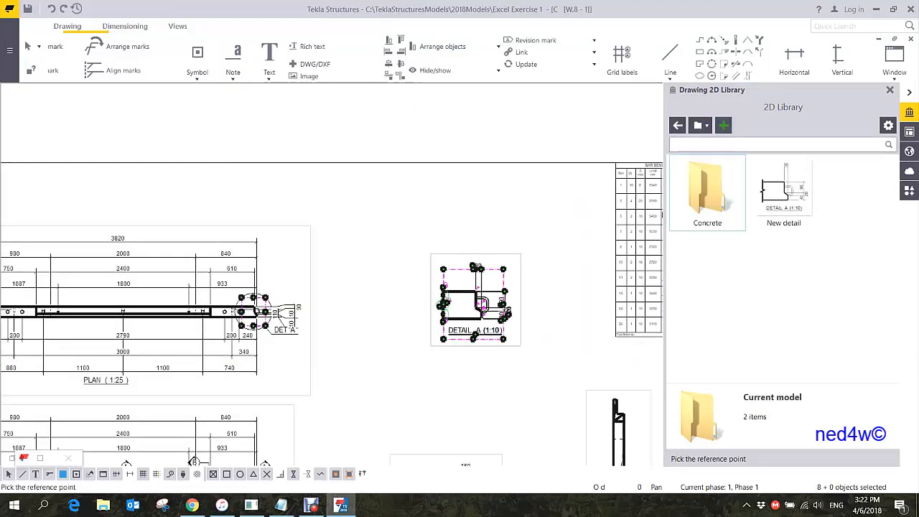
click(434, 340)
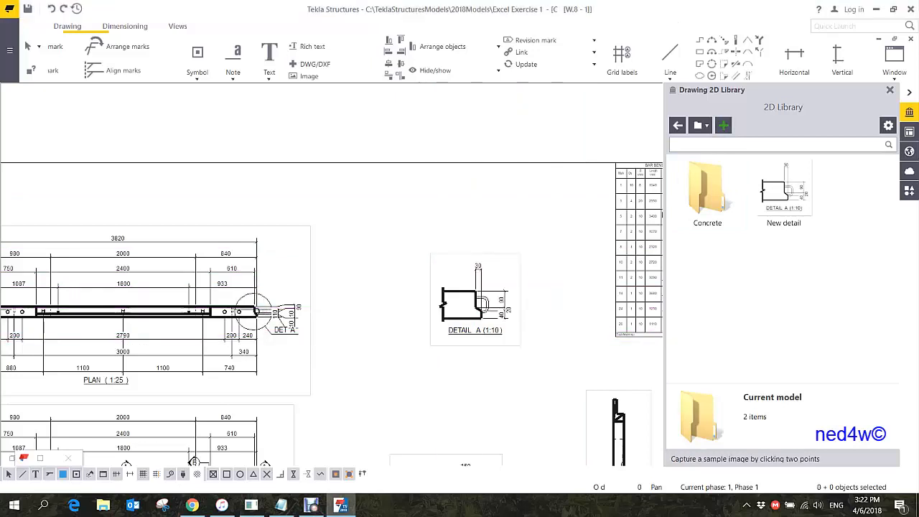
click(410, 241)
click(536, 361)
right_click(549, 208)
click(574, 213)
Insert New detail 2 from the 2D library above the original detail A view.
click(854, 192)
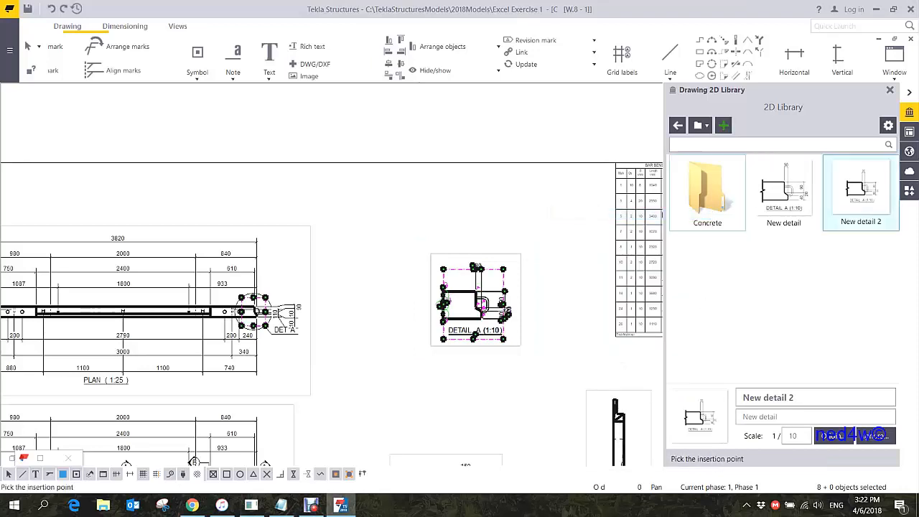
click(386, 221)
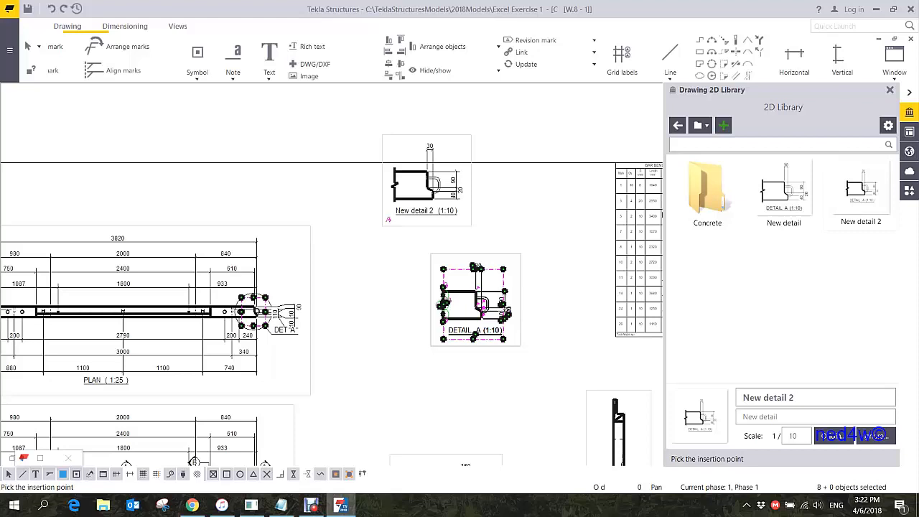
key(Escape)
Set the scale of the inserted New detail 2 view to 1:5.
click(426, 211)
scroll(426, 211, up, 2)
middle_drag(447, 248, 456, 251)
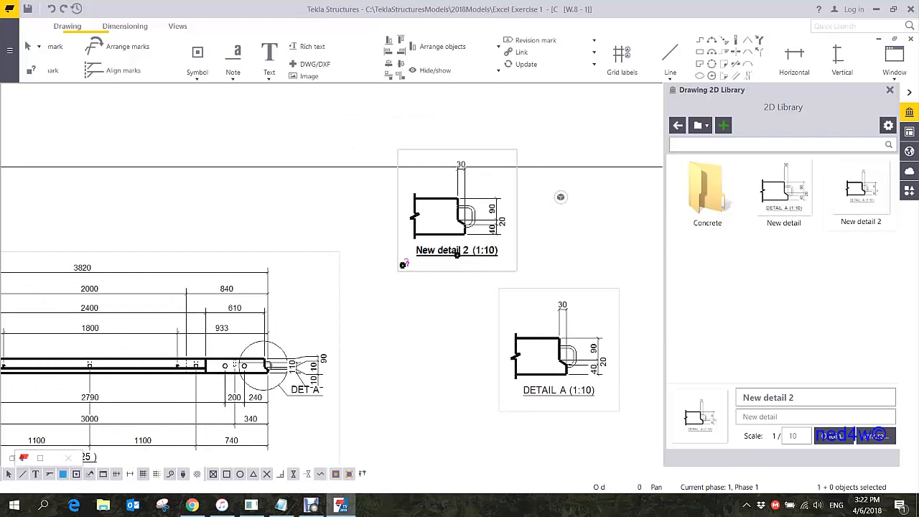
double_click(456, 254)
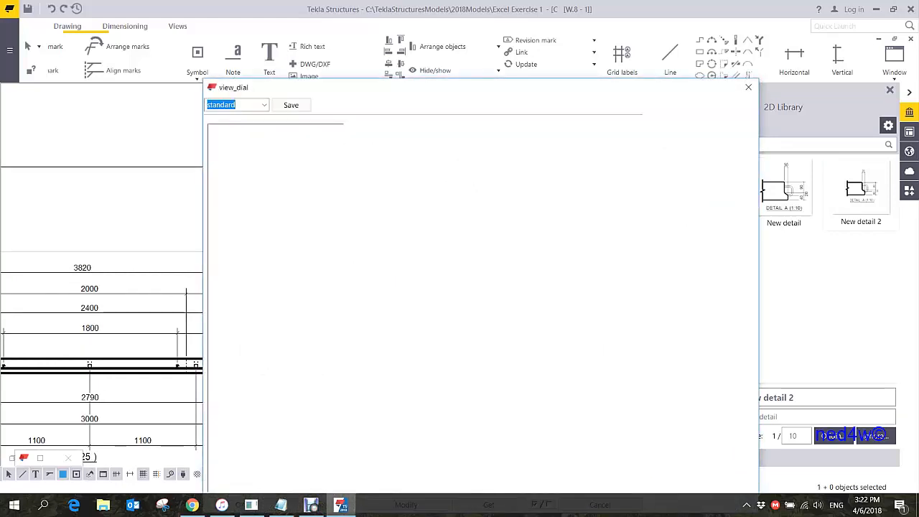
drag(364, 51, 694, 60)
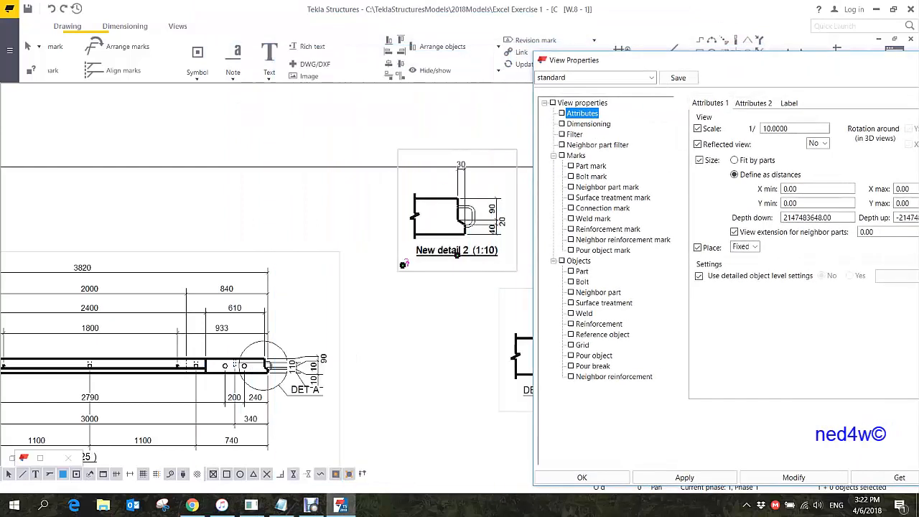
middle_drag(482, 201, 374, 211)
double_click(777, 129)
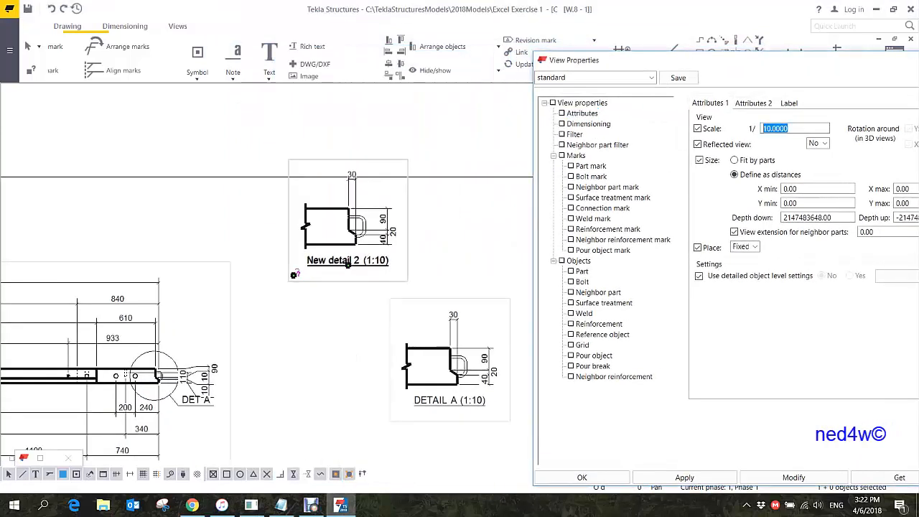
text(5)
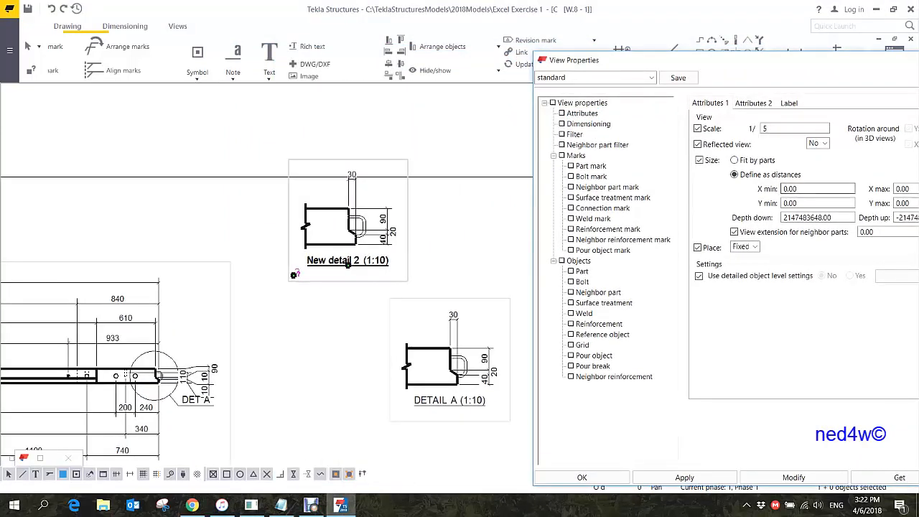
click(793, 477)
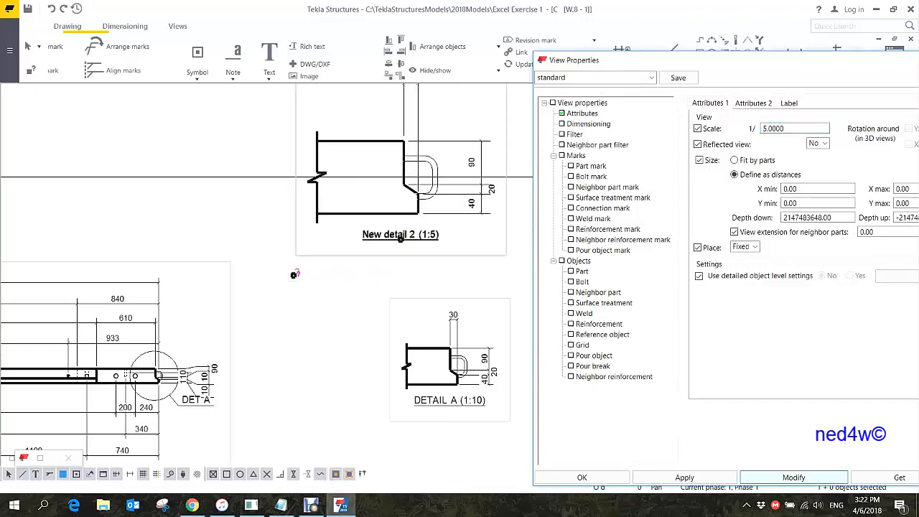
mouse_move(294, 274)
middle_down()
mouse_move(254, 287)
mouse_move(205, 286)
mouse_move(162, 346)
middle_up()
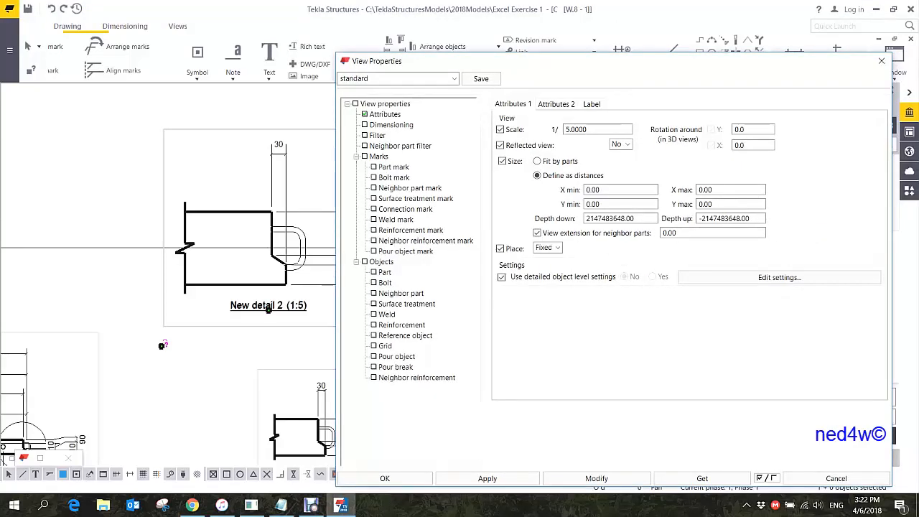
click(882, 61)
Open facade rebar drawing W.6 - 2 from the drawing list and maximize its window.
click(40, 457)
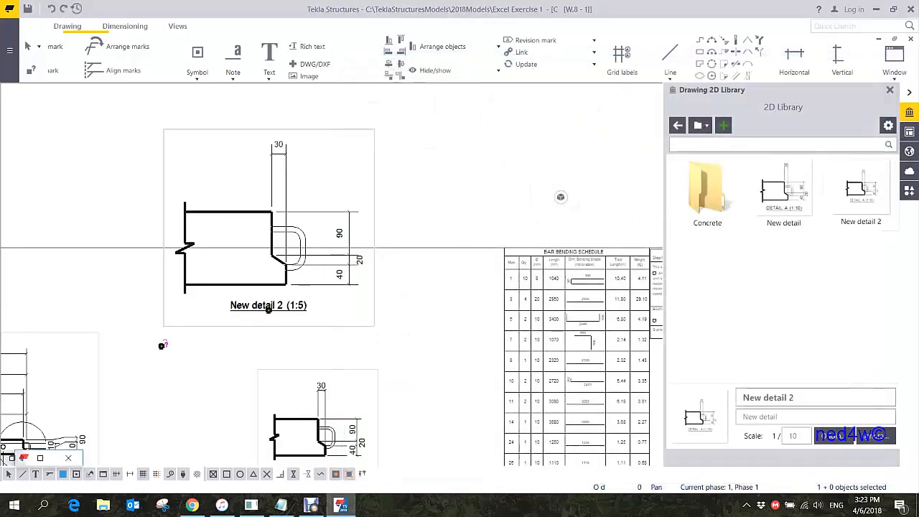
double_click(626, 249)
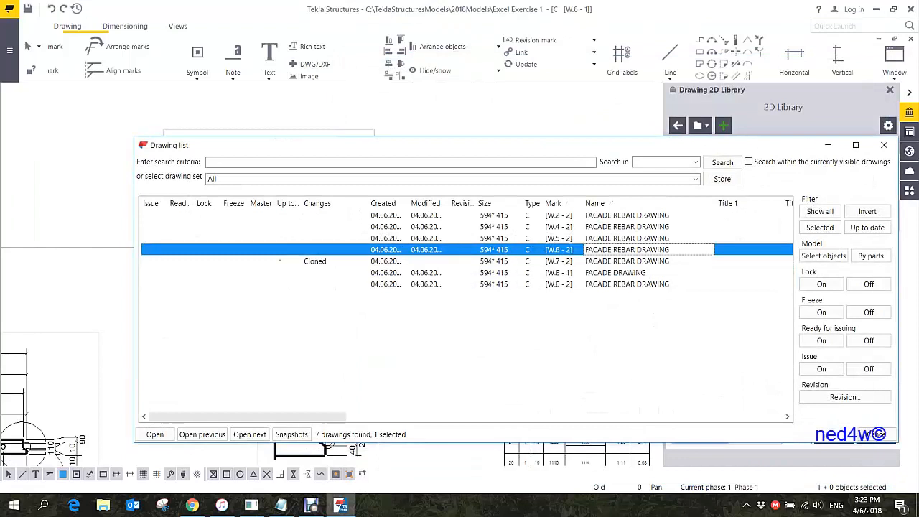
click(246, 326)
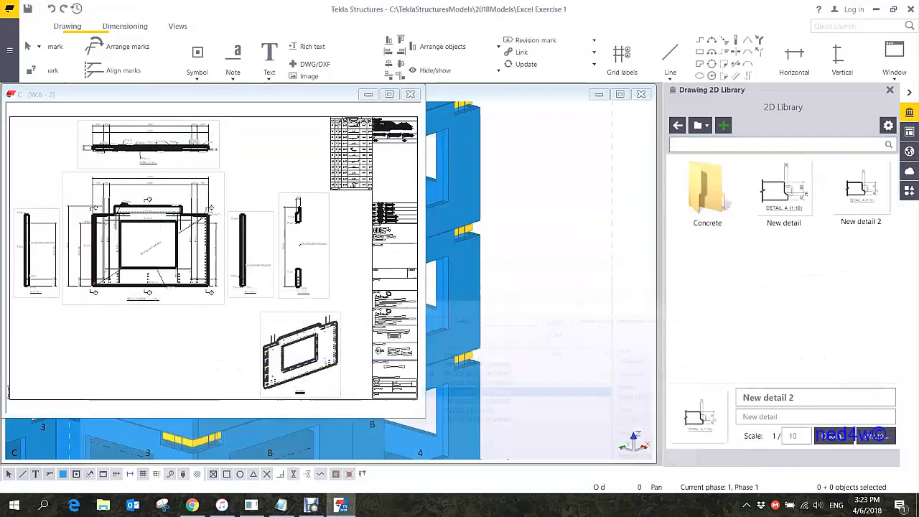
click(389, 94)
Insert New detail 2 from the 2D library at 1:10 into the empty area of the rebar drawing.
scroll(343, 134, up, 6)
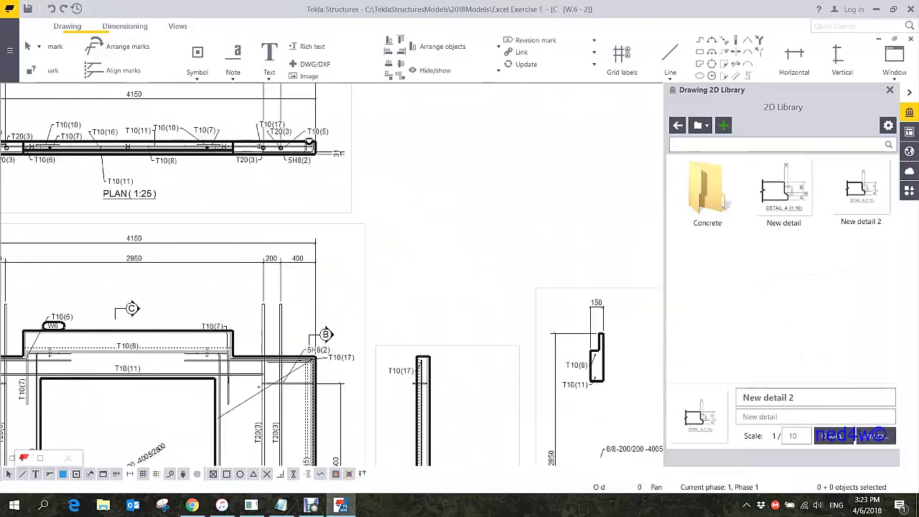
scroll(272, 188, down, 5)
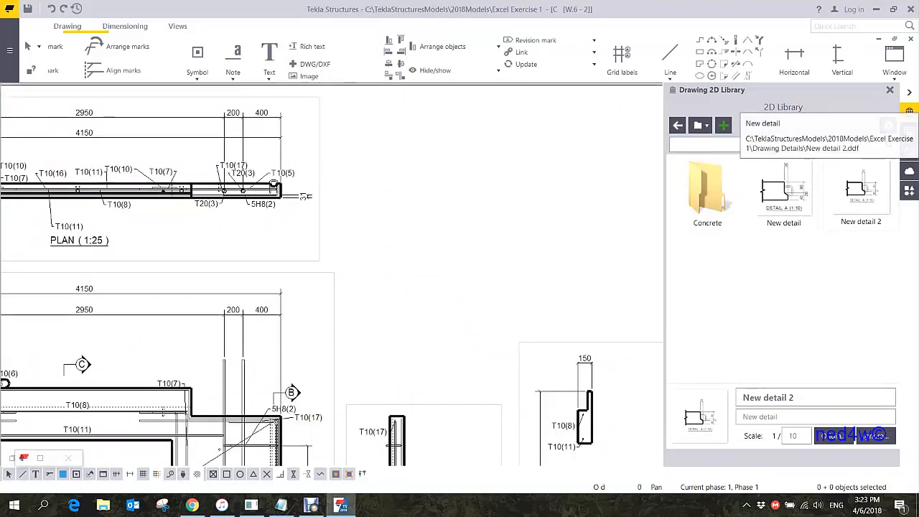
click(861, 190)
scroll(531, 229, up, 3)
scroll(345, 275, up, 3)
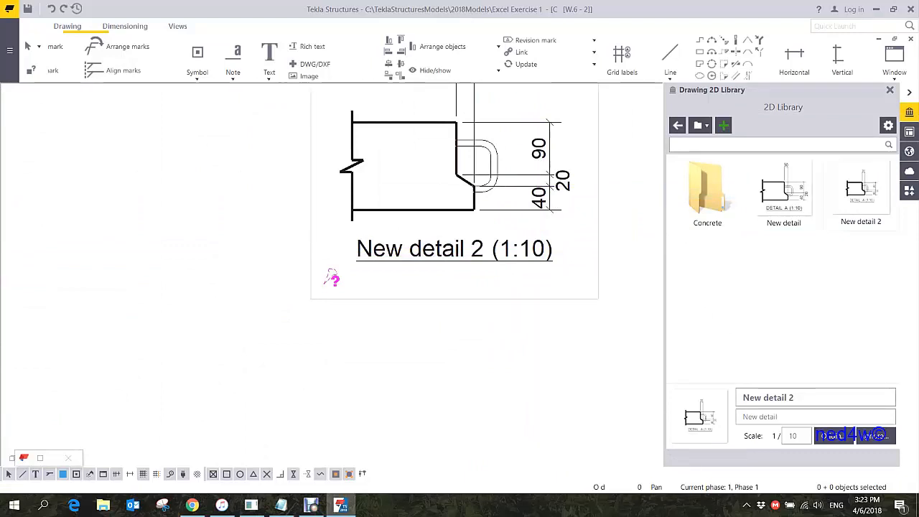
Rename the New detail 2 entry in the 2D library to DETAIL 1-1.
scroll(332, 278, down, 2)
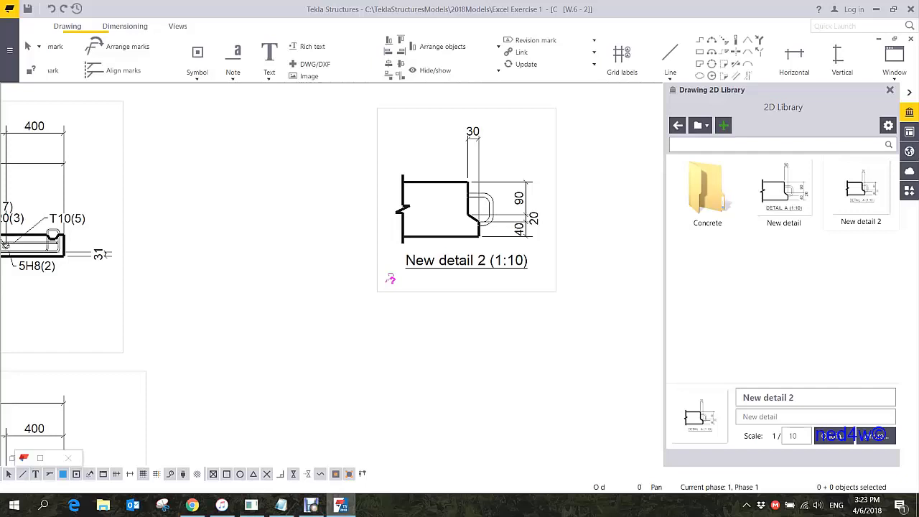
drag(795, 397, 720, 399)
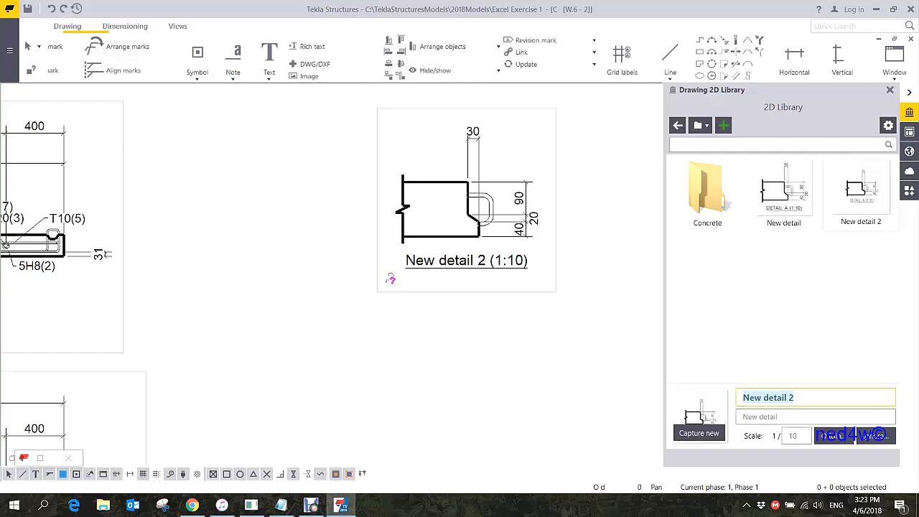
click(805, 398)
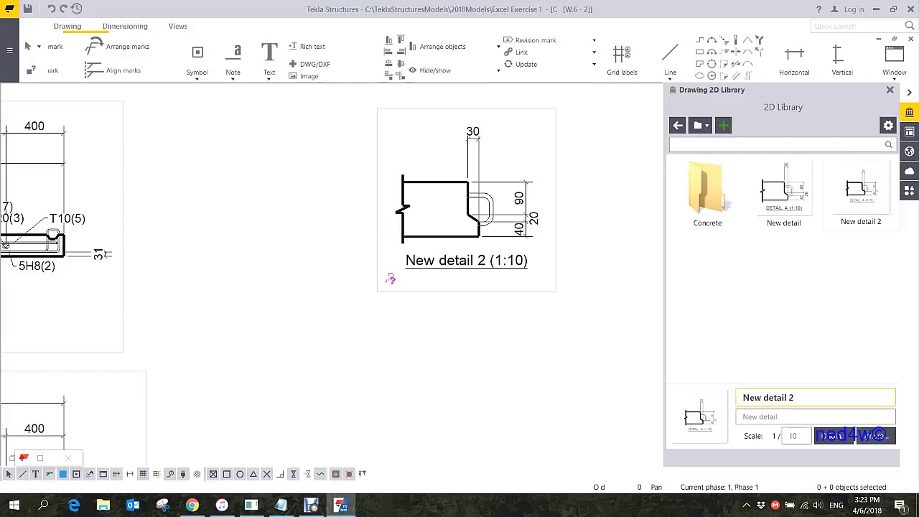
drag(797, 398, 723, 399)
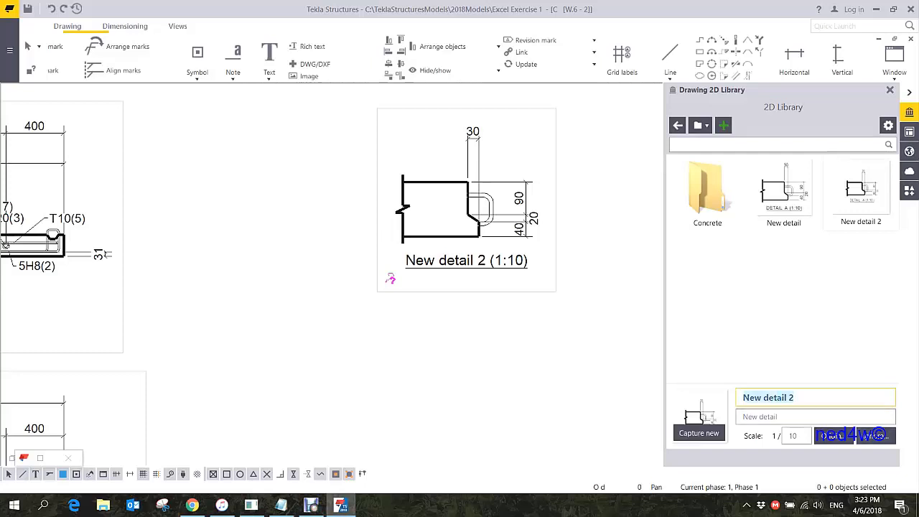
text(DETAI)
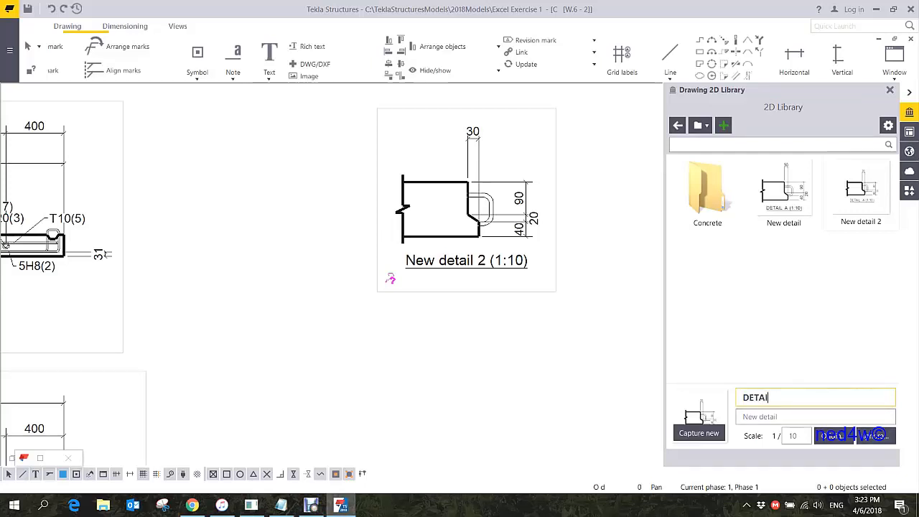
text(L 1-1)
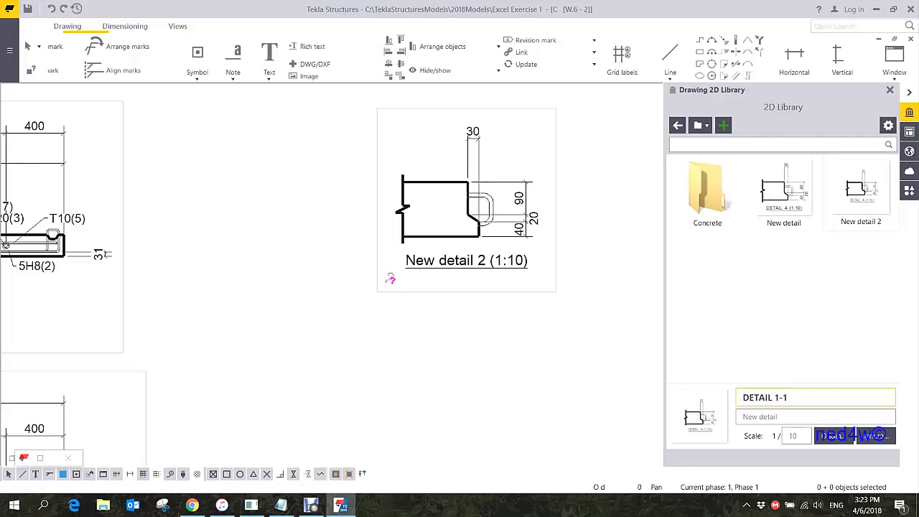
key(Return)
Insert DETAIL 1-1 from the 2D library at 1:10 below the New detail 2 view and end the insertion.
scroll(445, 101, down, 2)
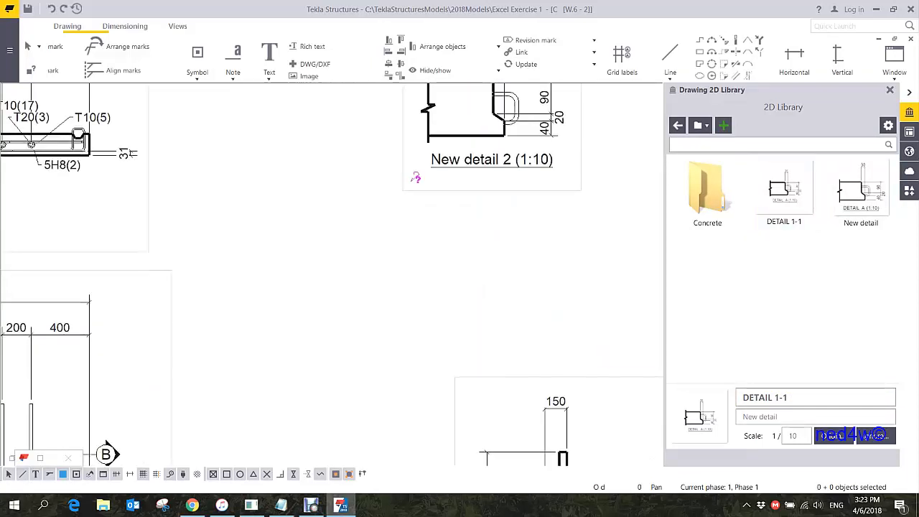
double_click(784, 192)
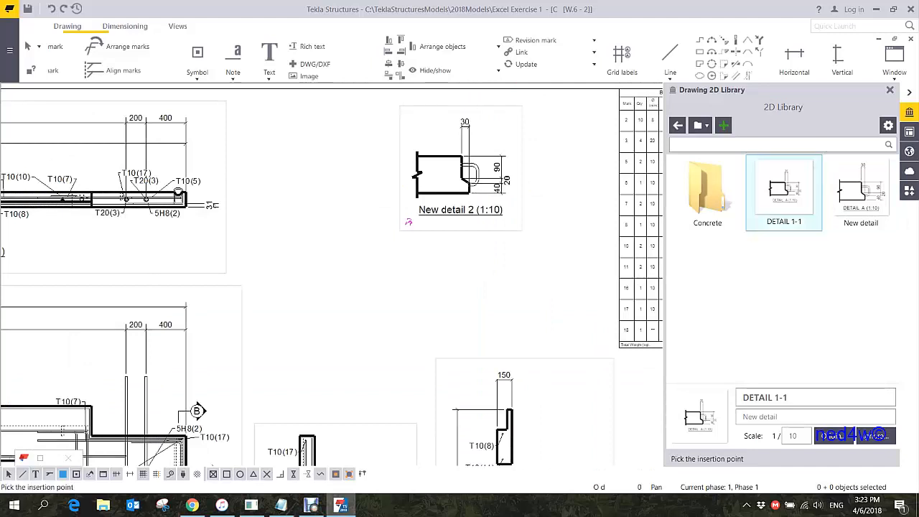
scroll(337, 346, up, 5)
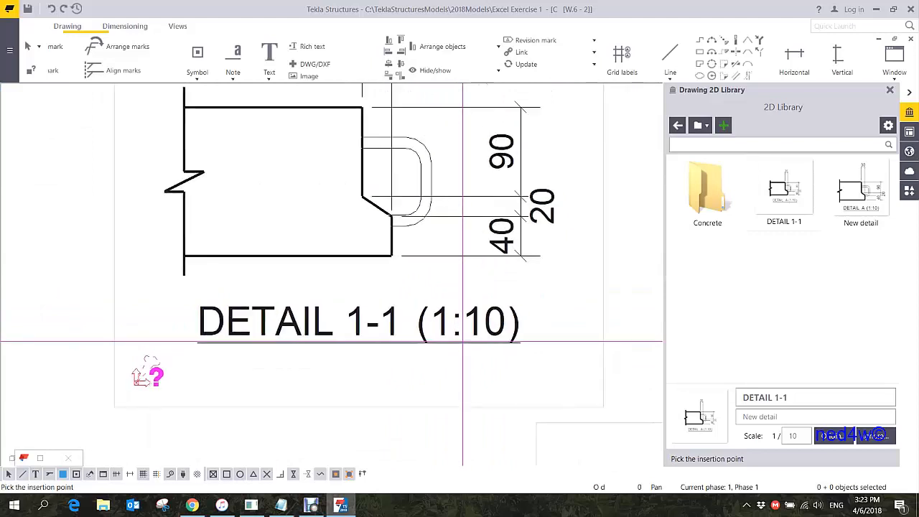
scroll(457, 342, down, 3)
right_click(547, 209)
click(578, 215)
scroll(582, 304, down, 2)
scroll(582, 304, down, 3)
middle_drag(581, 303, 532, 282)
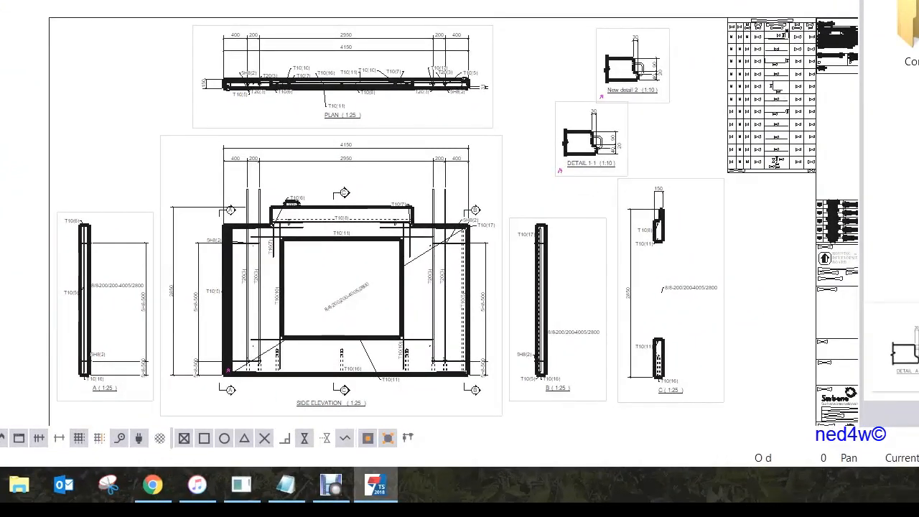
mouse_move(459, 215)
middle_down()
mouse_move(638, 215)
mouse_move(630, 207)
middle_up()
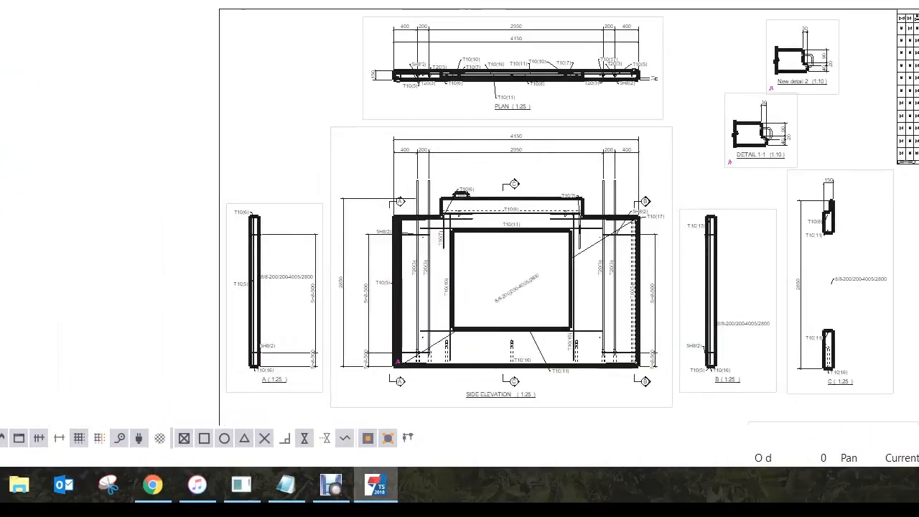